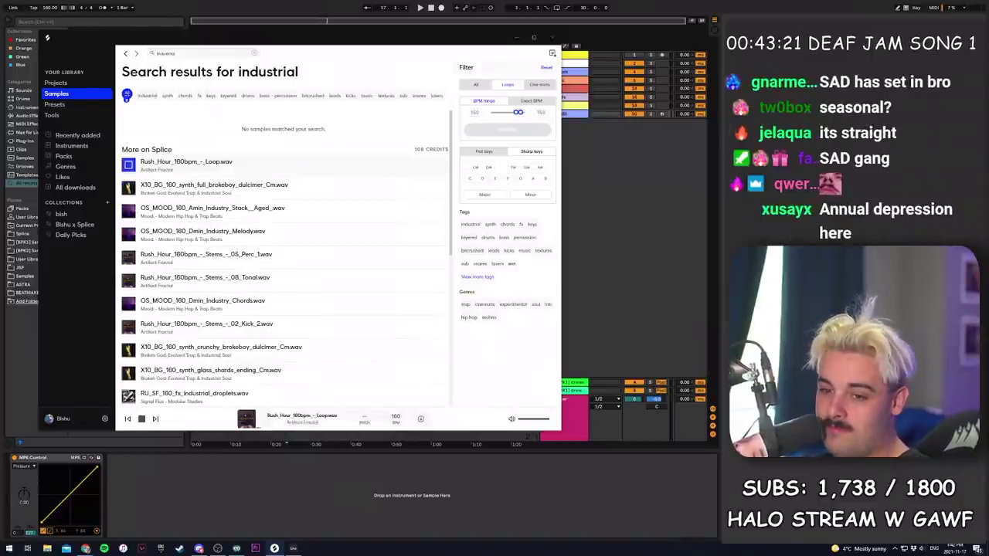
# Step: Audition the 160 BPM industrial loops in the search results and download OS_MOOD_160_Dmin_Industry_Chords.wav
pyautogui.click(128, 235)
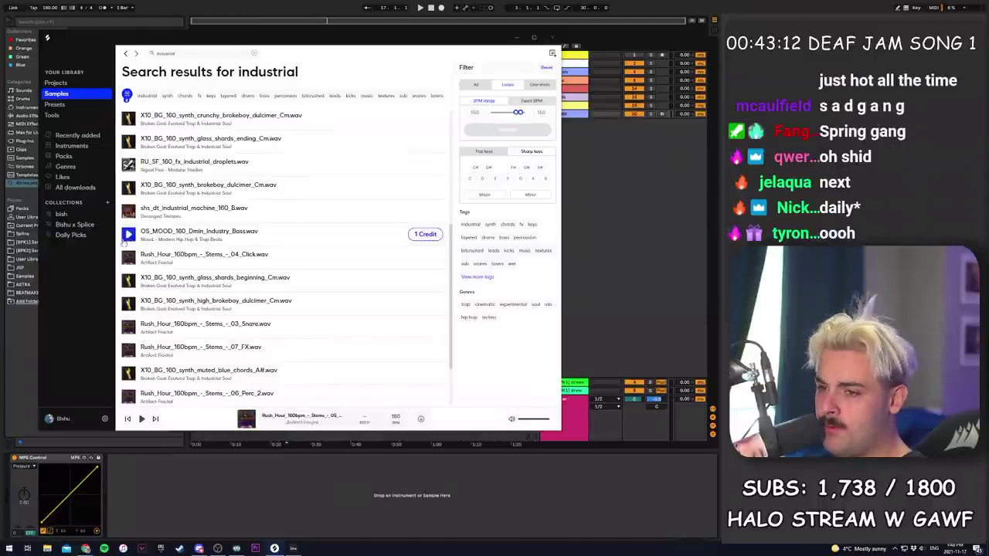
pyautogui.scroll(2, 127, 237)
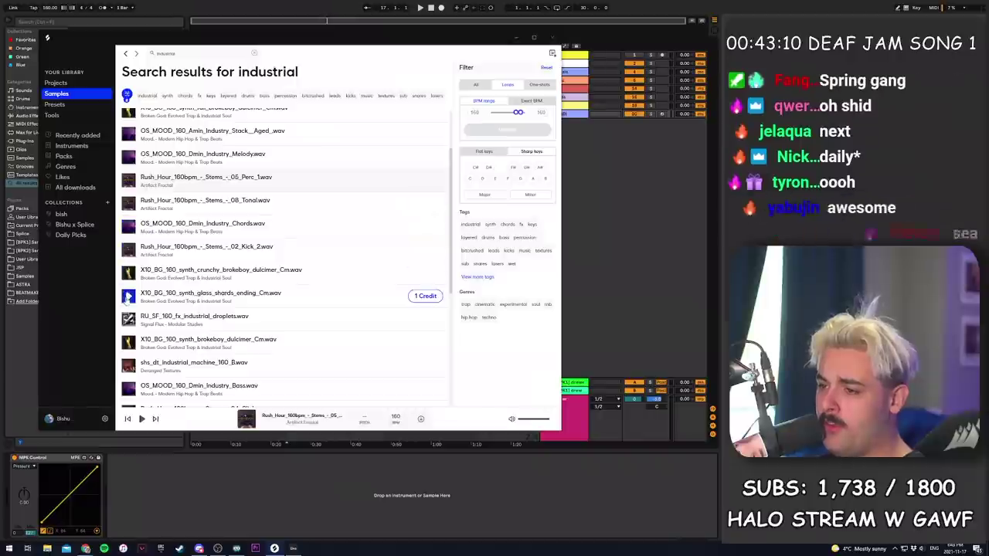
pyautogui.click(129, 296)
pyautogui.scroll(2, 127, 232)
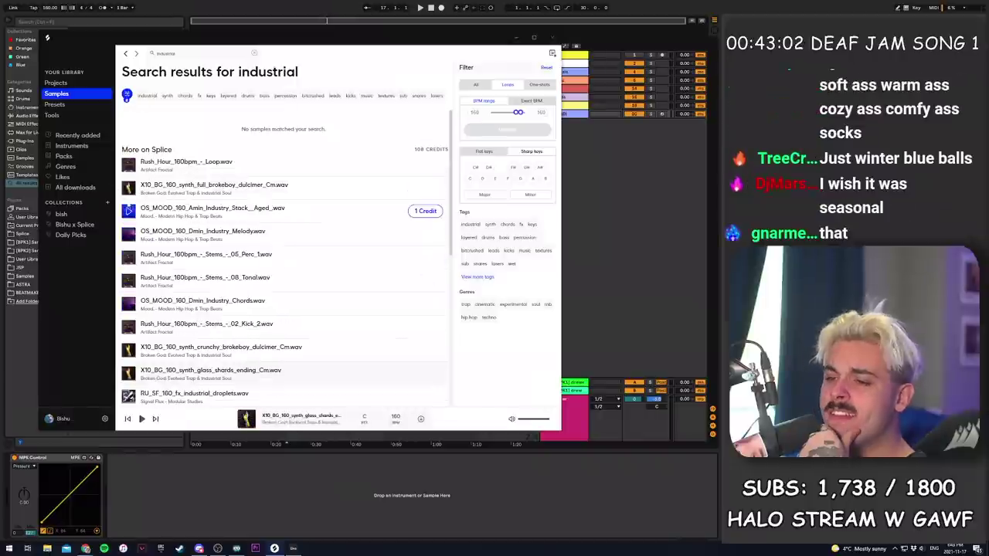
pyautogui.click(128, 211)
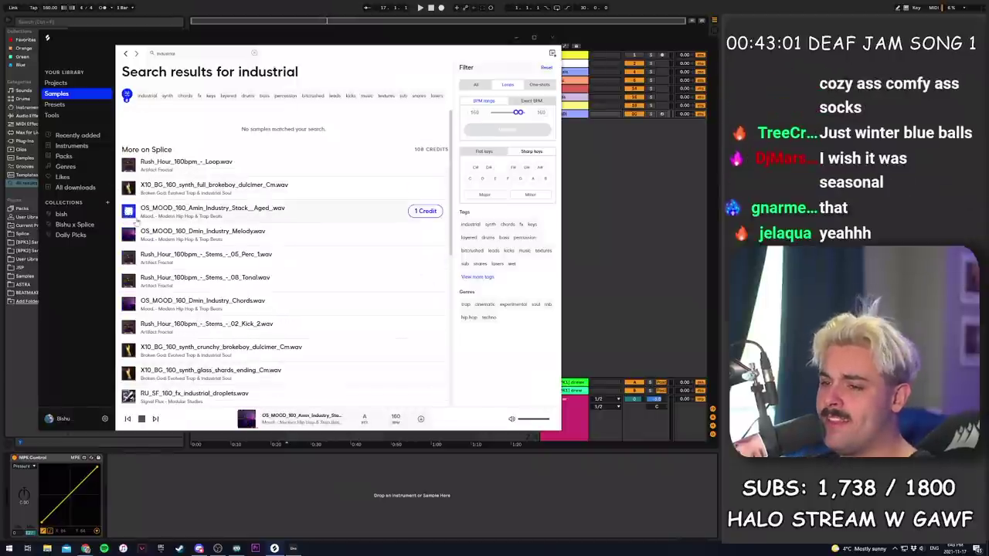
pyautogui.click(128, 304)
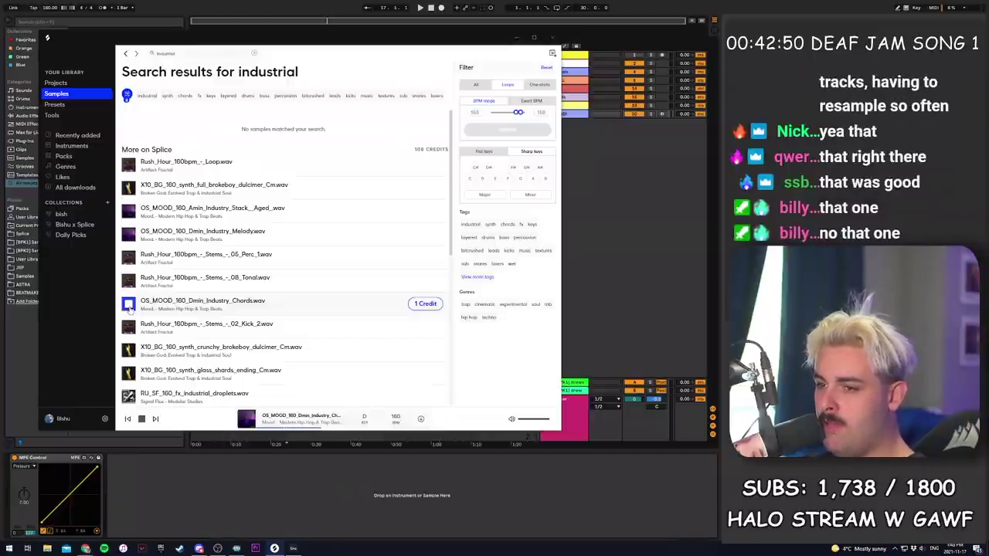
pyautogui.click(128, 304)
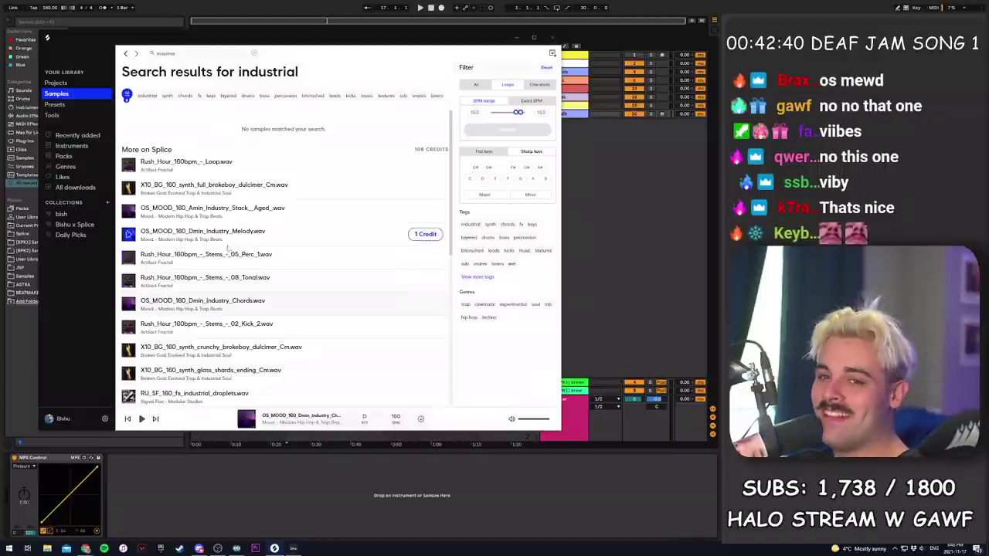
pyautogui.click(415, 307)
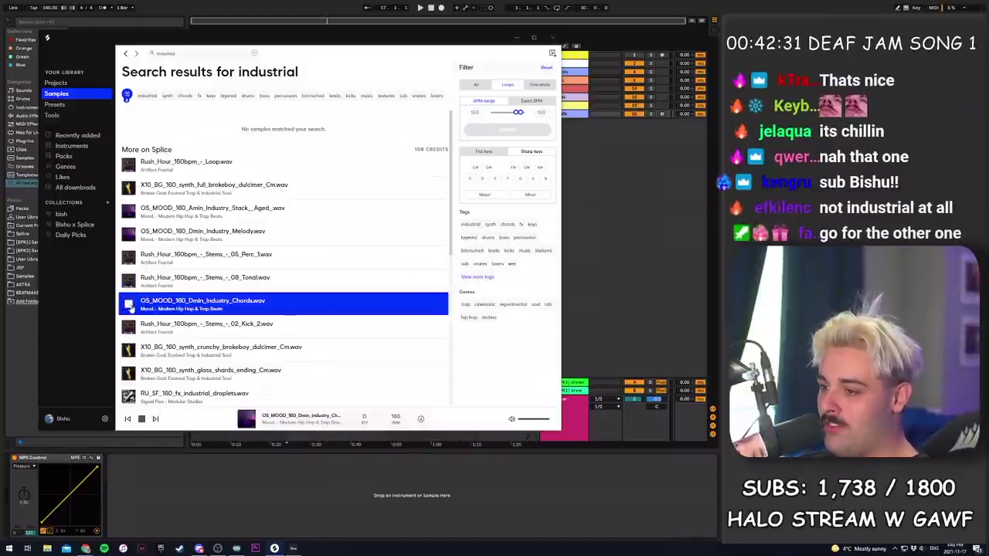
# Step: Place the downloaded Industry Chords loop from Splice on a new audio track at bar 1 and play it back
pyautogui.moveTo(184, 39); pyautogui.dragTo(524, 80)
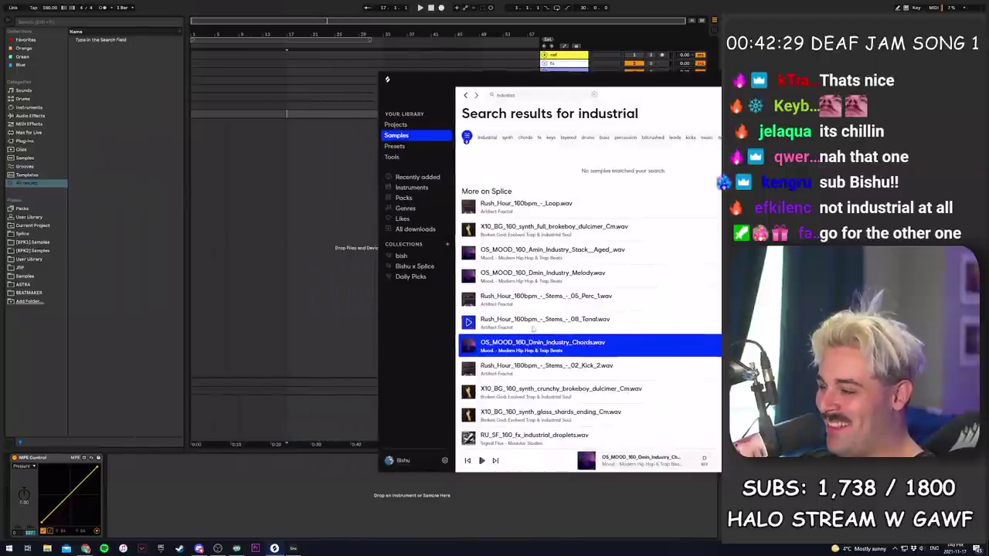
pyautogui.moveTo(276, 218); pyautogui.dragTo(194, 146)
pyautogui.press('z')
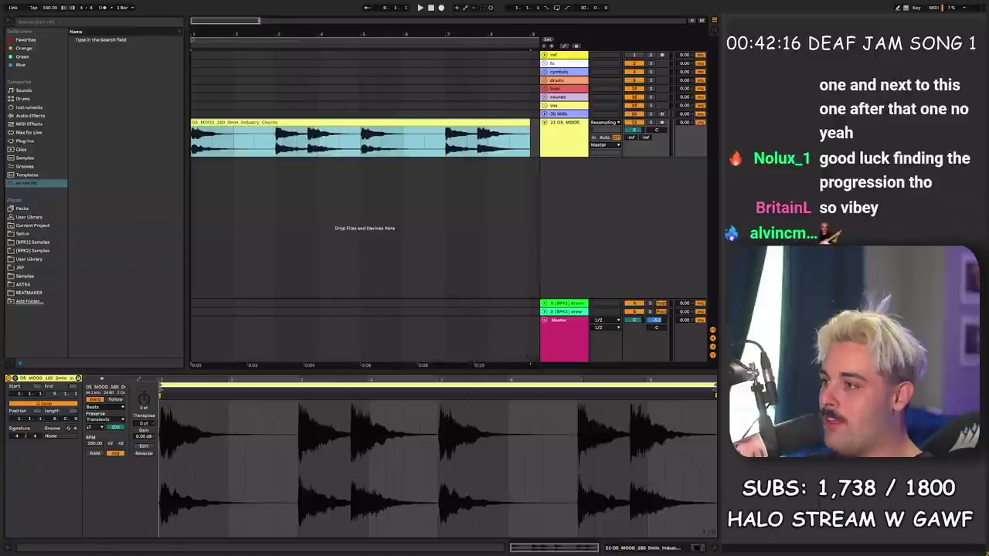
pyautogui.click(212, 140)
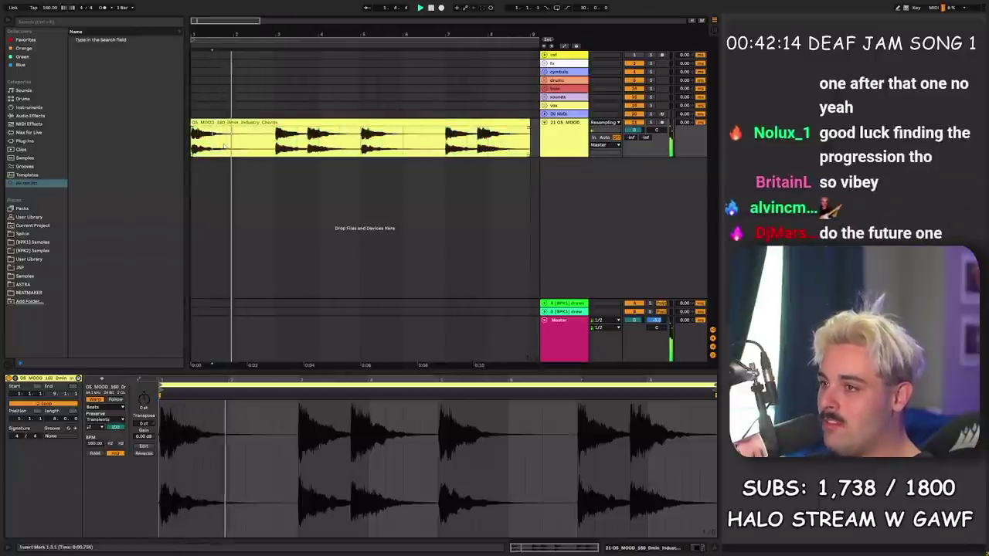
pyautogui.moveTo(286, 37); pyautogui.dragTo(286, 18)
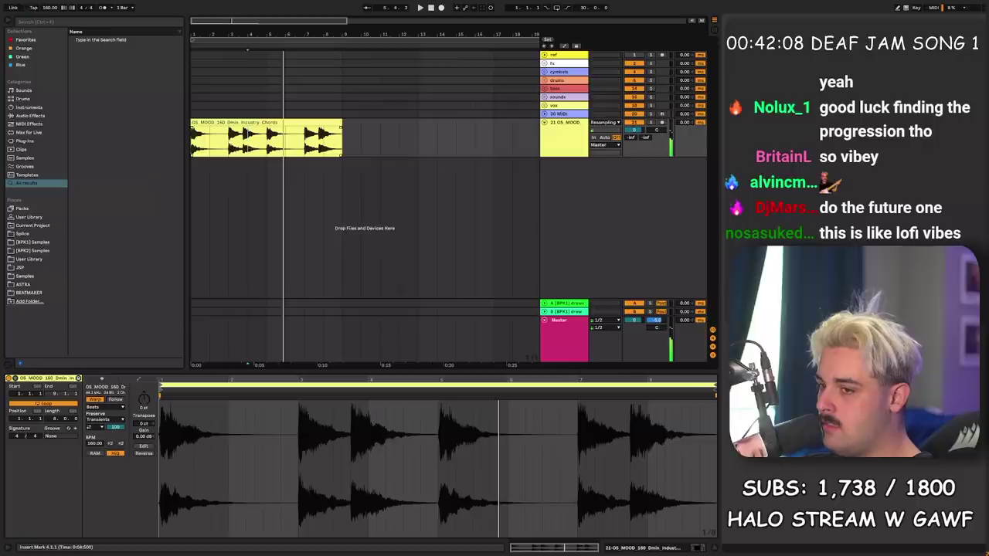
pyautogui.click(229, 125)
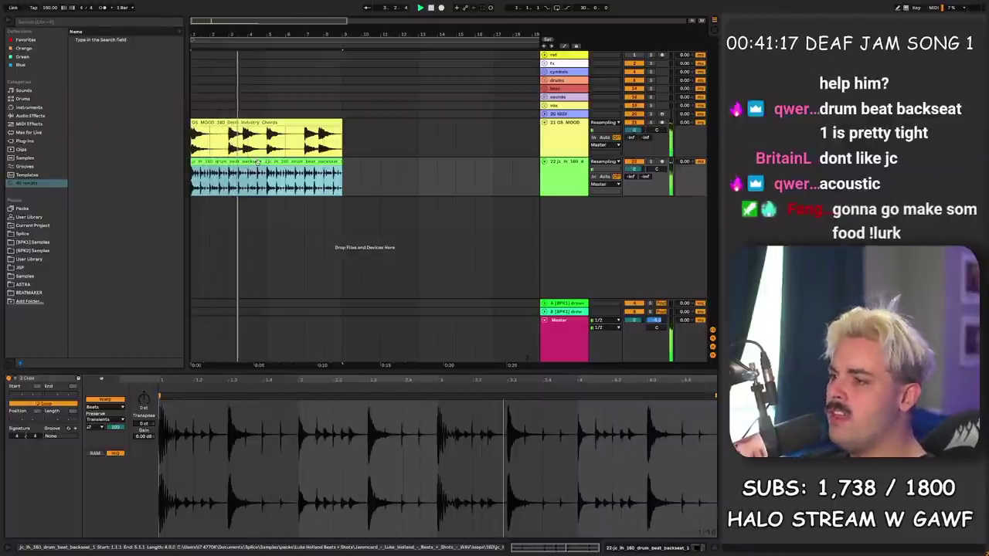
# Step: Add a Reverb effect to the Industry Chords track in the sounds group
pyautogui.click(255, 170)
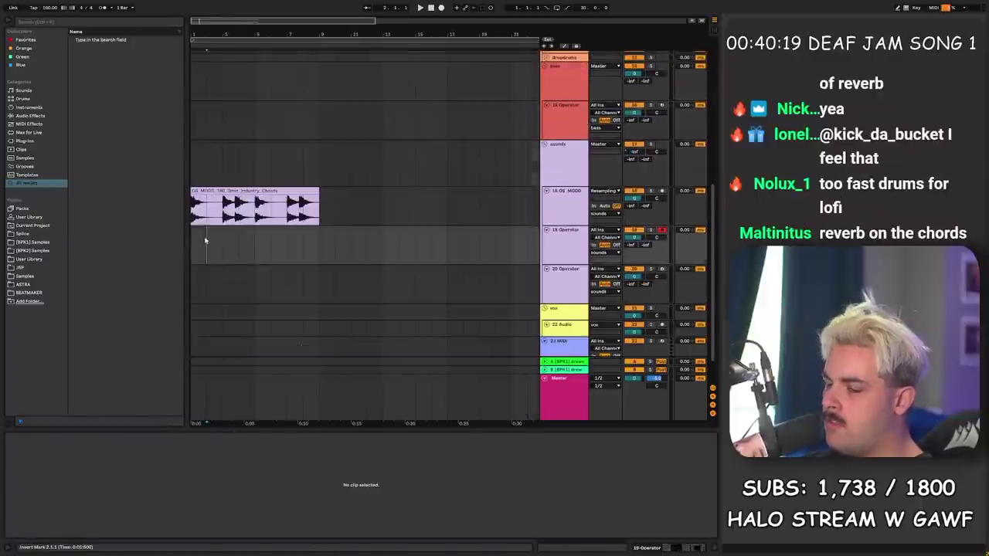
pyautogui.click(213, 193)
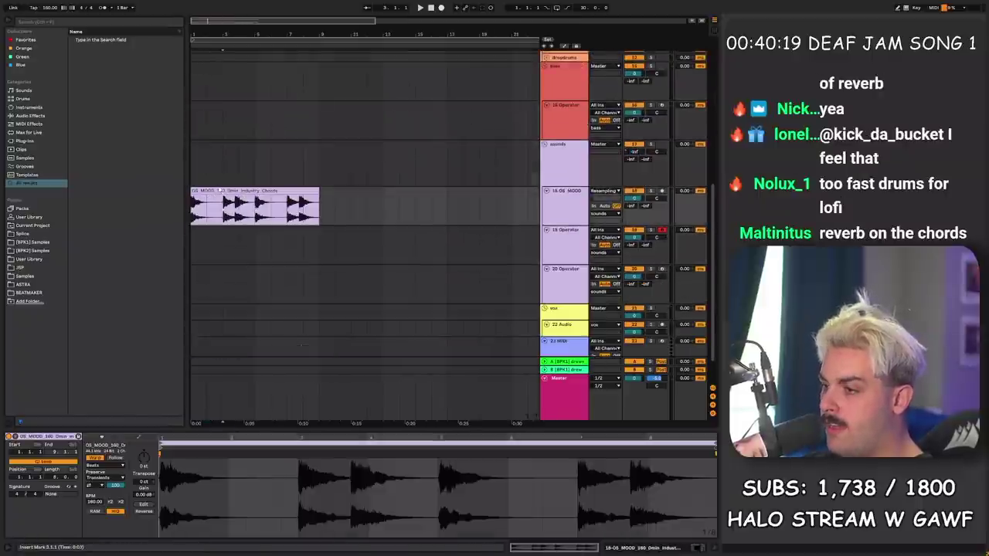
pyautogui.scroll(3, 213, 232)
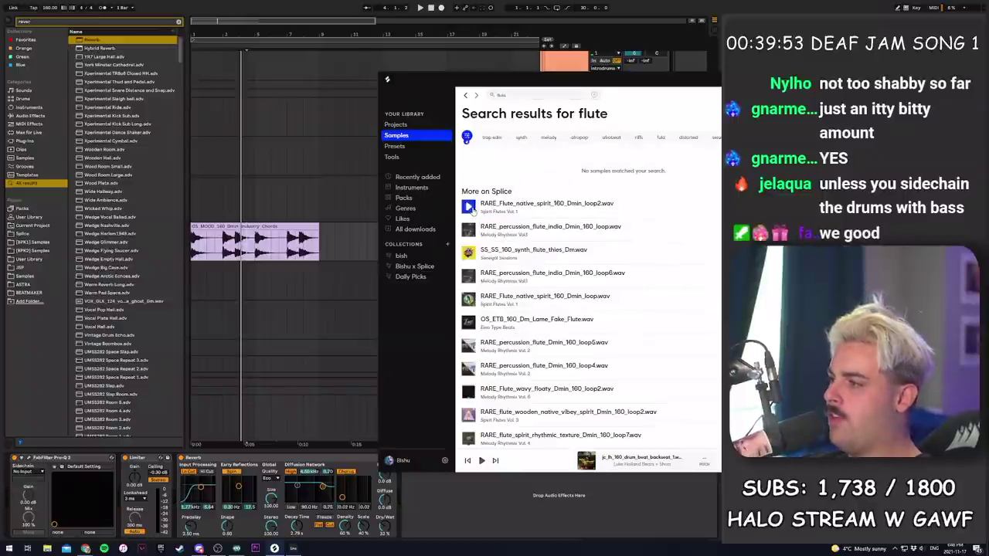
# Step: In Splice, audition the 160 BPM D minor flute loops and download SS_SS_160_synth_flute_thies_Dm.wav
pyautogui.click(469, 207)
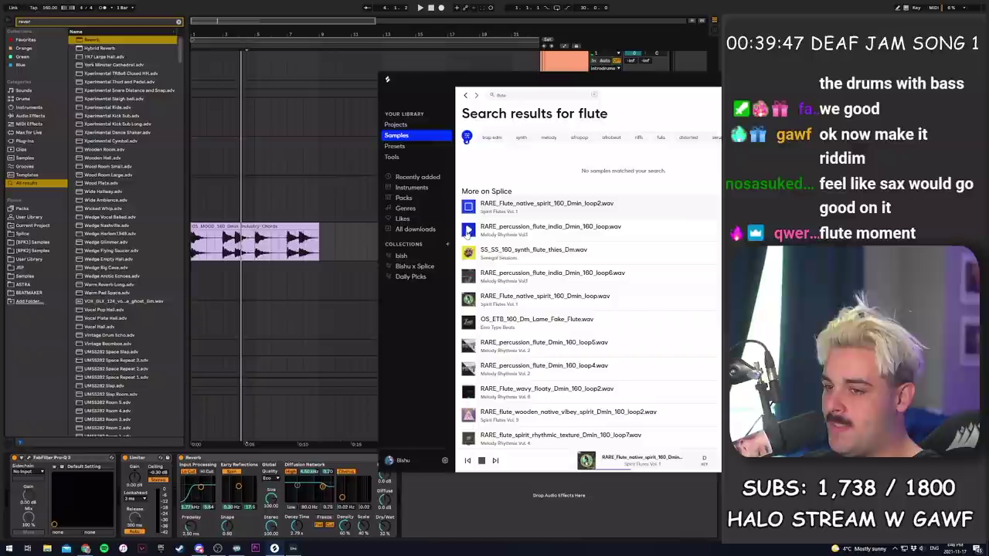
pyautogui.click(469, 253)
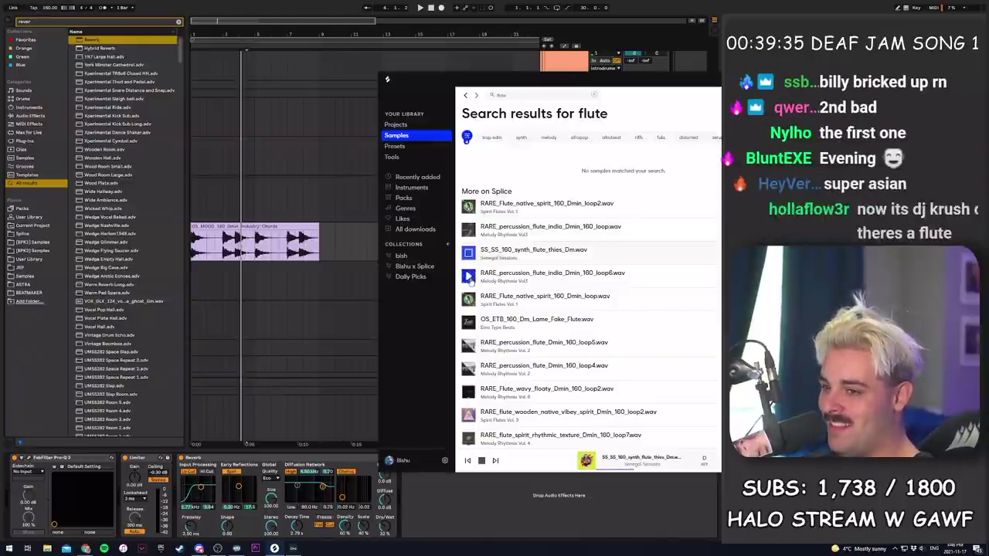
pyautogui.click(469, 276)
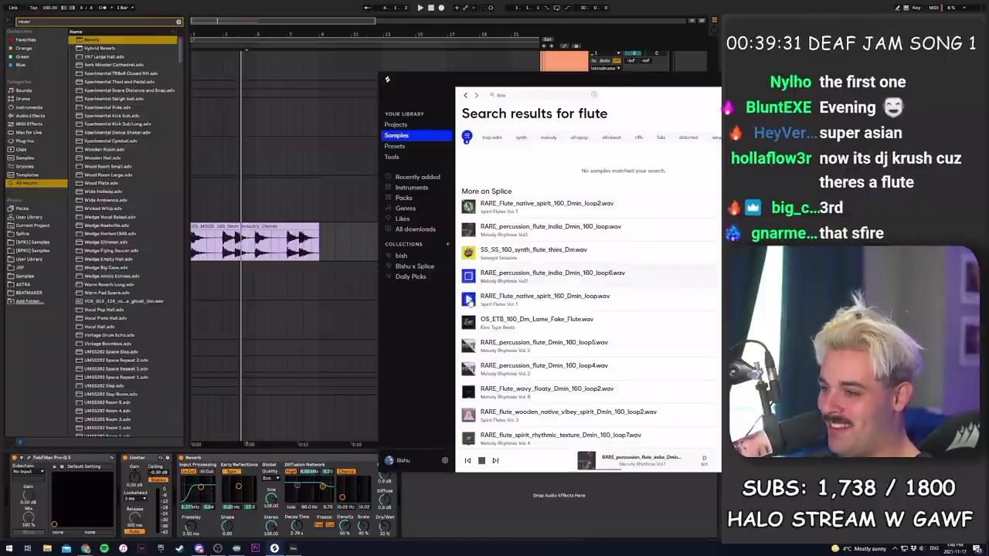
pyautogui.click(468, 299)
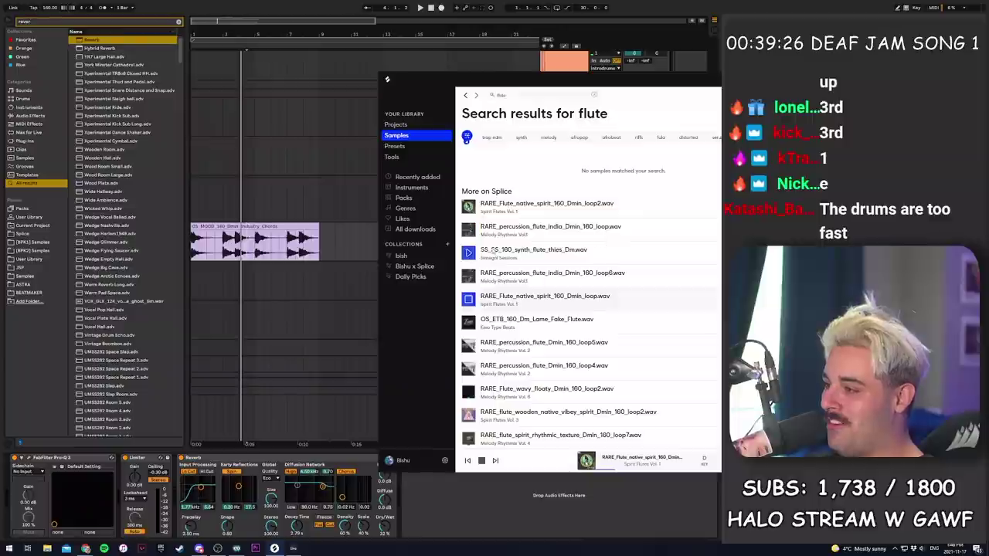
pyautogui.click(761, 253)
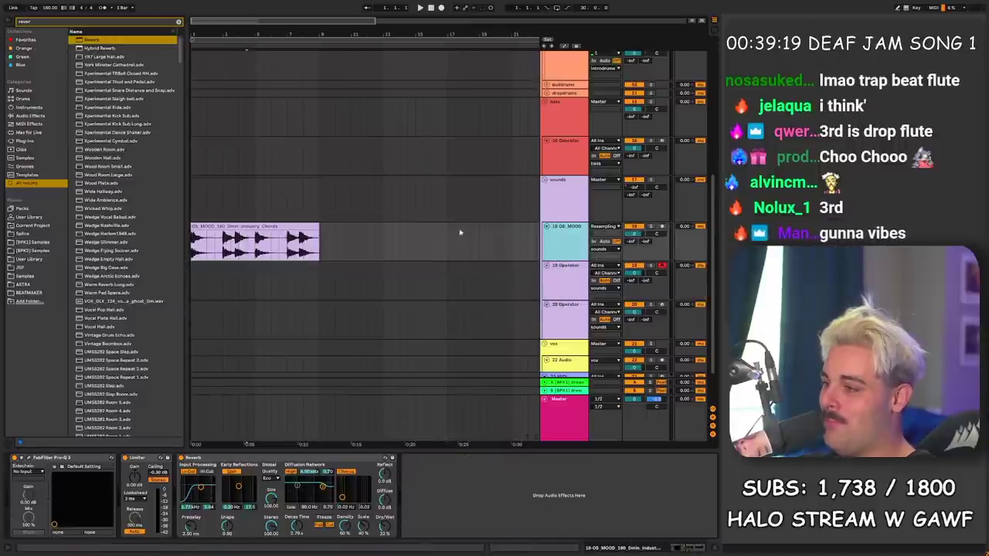
# Step: Place the synth flute loop at bar 1 directly below the chords track and play the arrangement
pyautogui.hotkey('alt', 'Tab')
pyautogui.hotkey('alt', 'Tab')
pyautogui.moveTo(483, 161); pyautogui.dragTo(198, 279)
pyautogui.press('space')
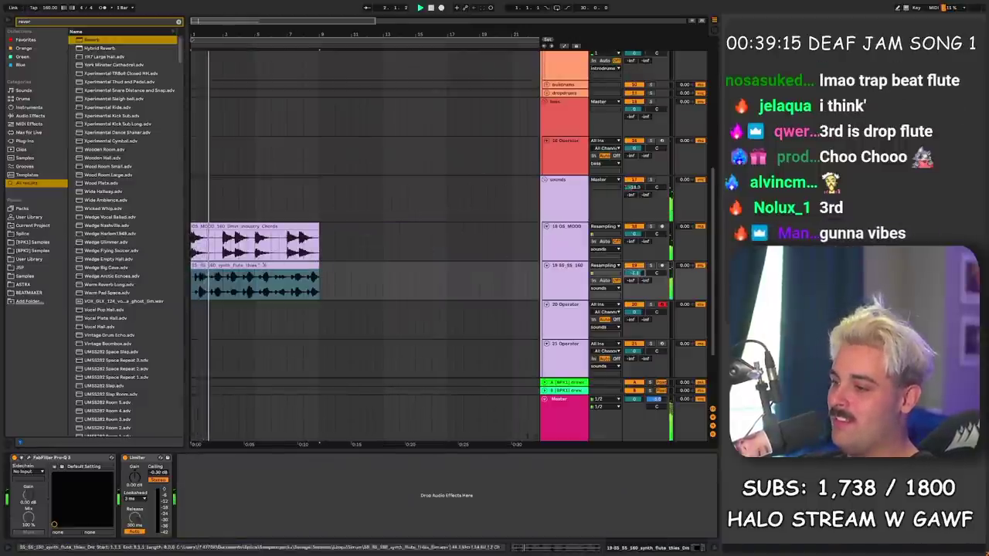
# Step: Change the transient loop mode in the flute clip's warp settings and return to the device view
pyautogui.doubleClick(262, 265)
pyautogui.click(96, 484)
pyautogui.click(96, 504)
pyautogui.hotkey('shift', 'Tab')
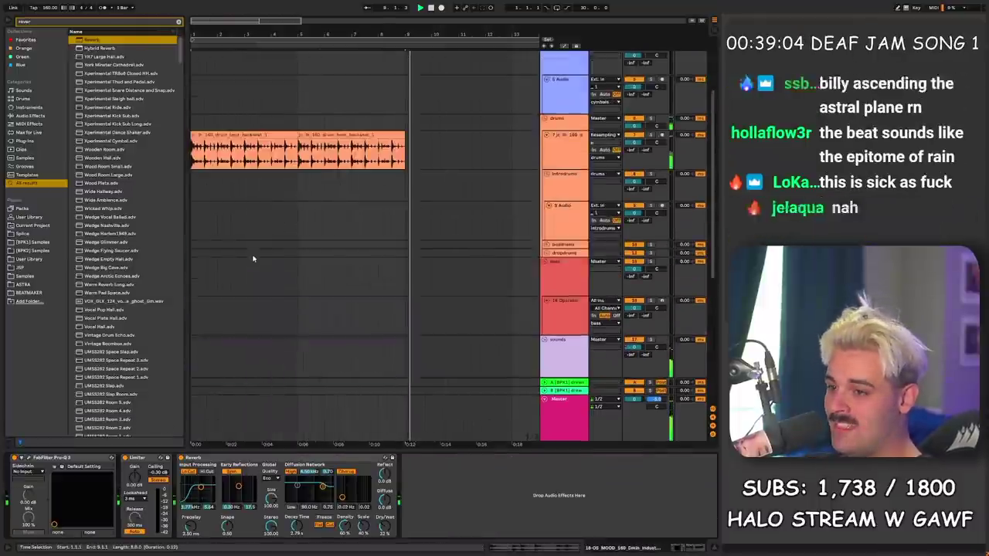
# Step: Find the Saturator by searching the browser for "sat" and add it to the backbeat drum loop track
pyautogui.scroll(3, 253, 258)
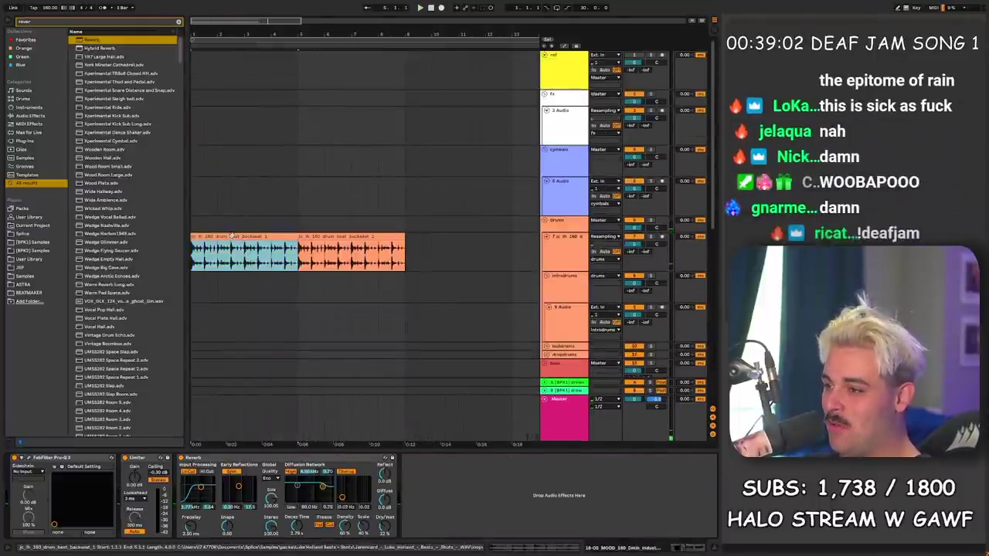
pyautogui.press('space')
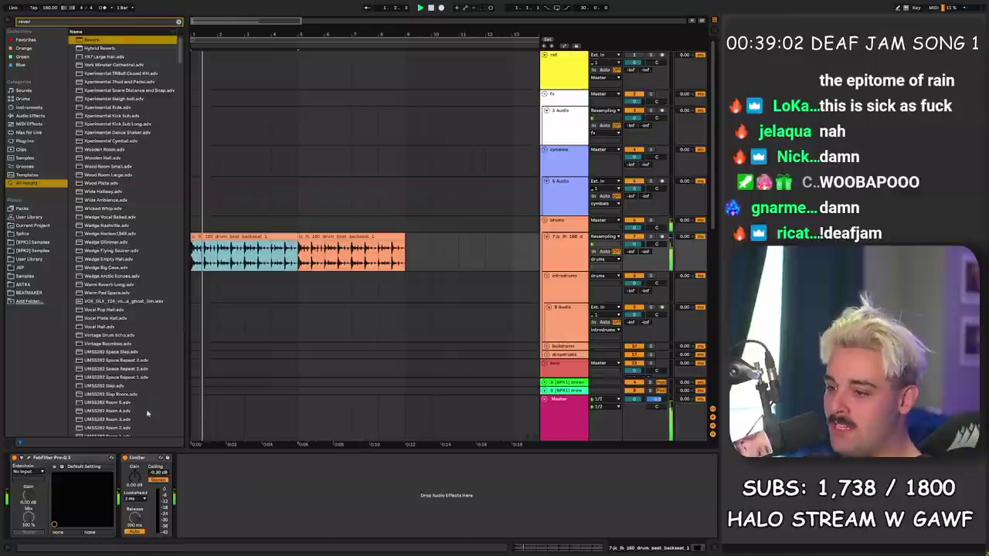
pyautogui.hotkey('ctrl', 'f')
pyautogui.write('sat')
pyautogui.doubleClick(88, 43)
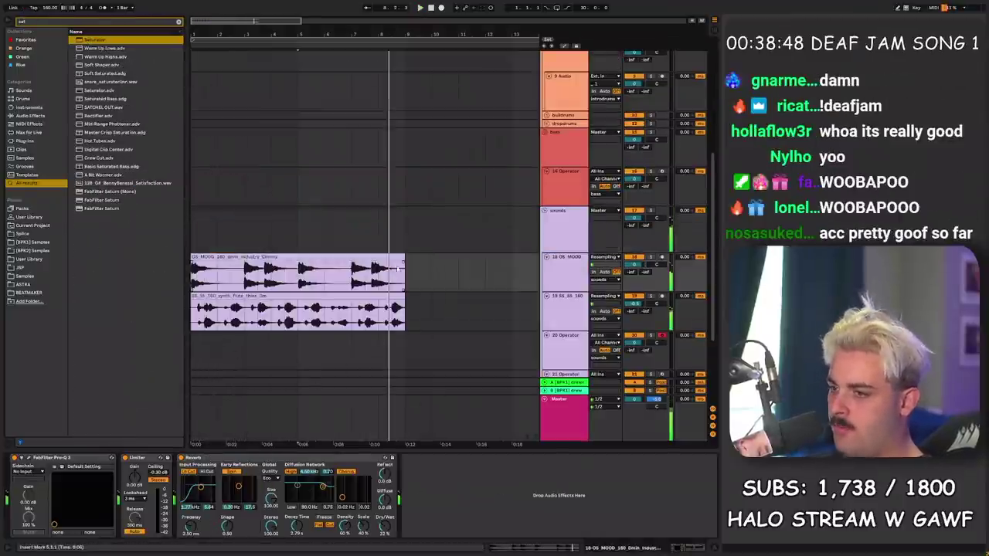
# Step: Select the chords and flute clips and listen to them in playback
pyautogui.click(202, 257)
pyautogui.keyDown('shift'); pyautogui.click(201, 296); pyautogui.keyUp('shift')
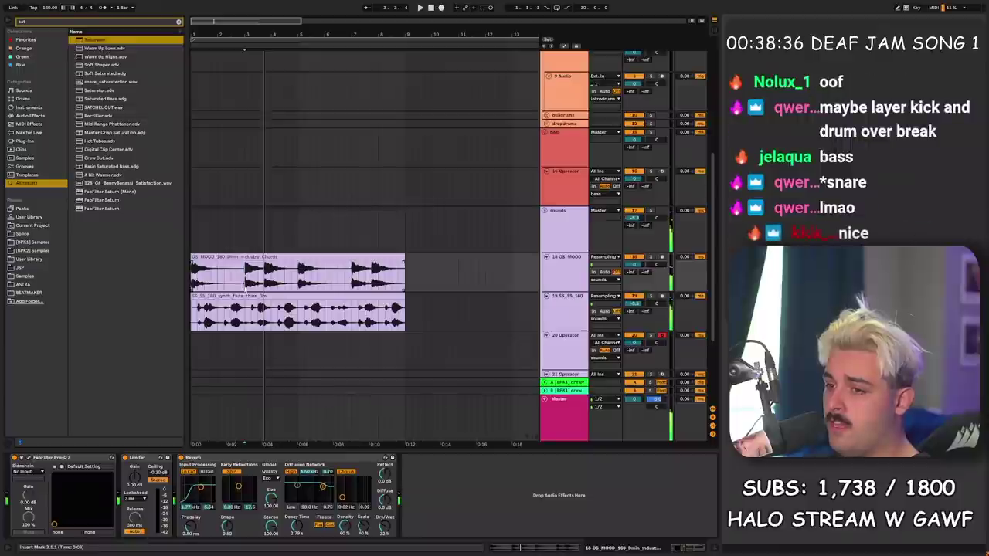
pyautogui.press('space')
# Step: Insert a new audio track below the drum loop and search the browser for "decap" samples
pyautogui.scroll(5, 244, 288)
pyautogui.click(219, 188)
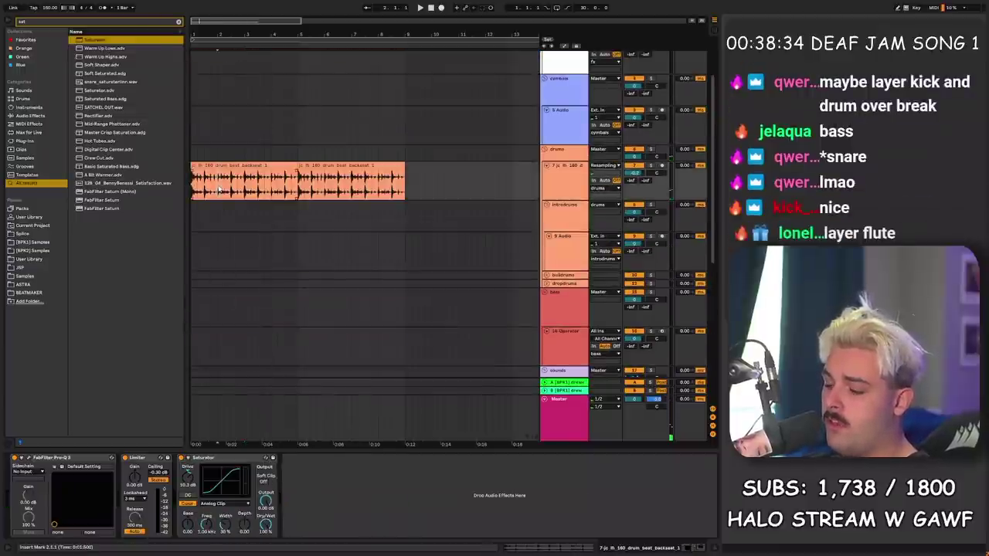
pyautogui.hotkey('ctrl', 't')
pyautogui.hotkey('ctrl', 'f')
pyautogui.write('k')
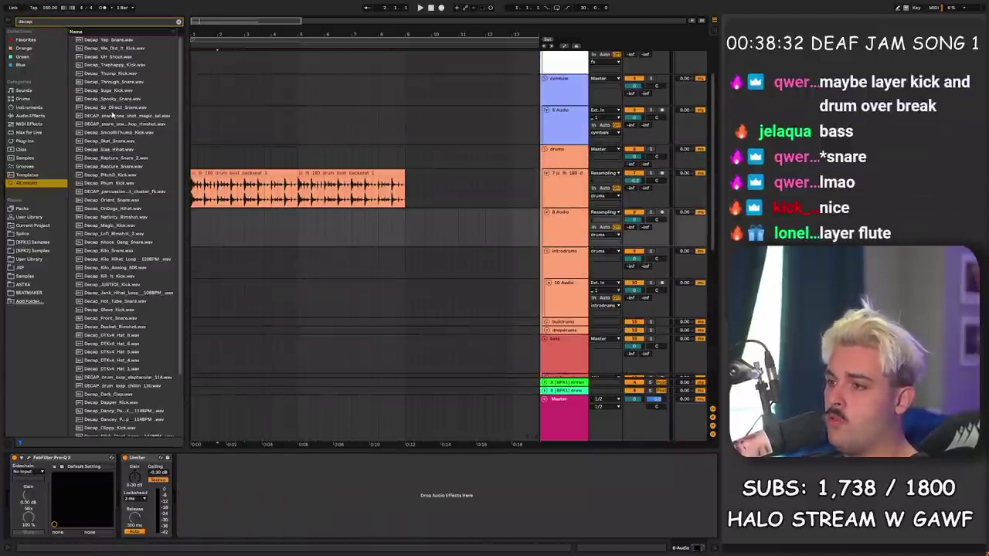
# Step: Audition the Decap kicks, place Decap_Suga_Kick.wav at bar 1 on the new track, and play it with the drums
pyautogui.press('Up')
pyautogui.press('Up')
pyautogui.press('Up')
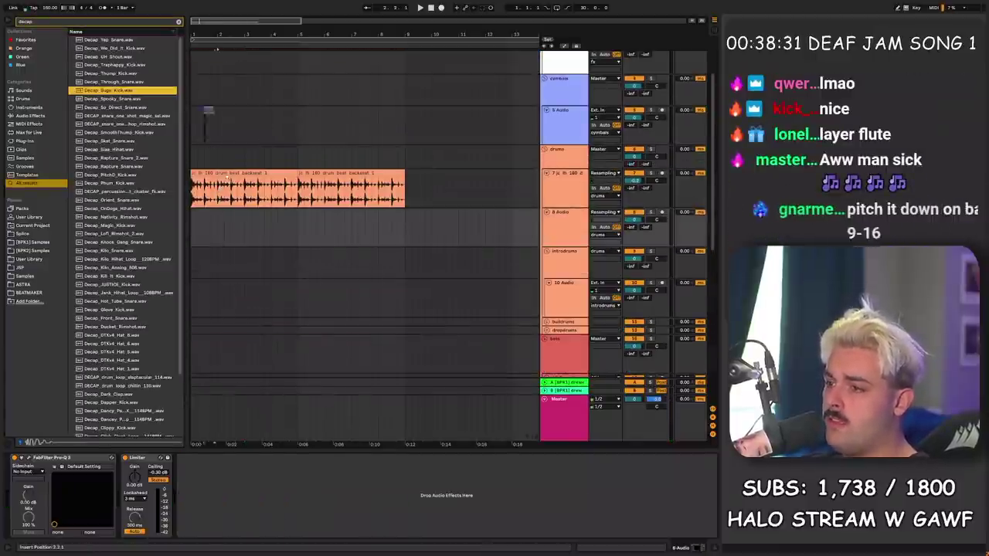
pyautogui.moveTo(196, 228); pyautogui.dragTo(197, 228)
pyautogui.press('space')
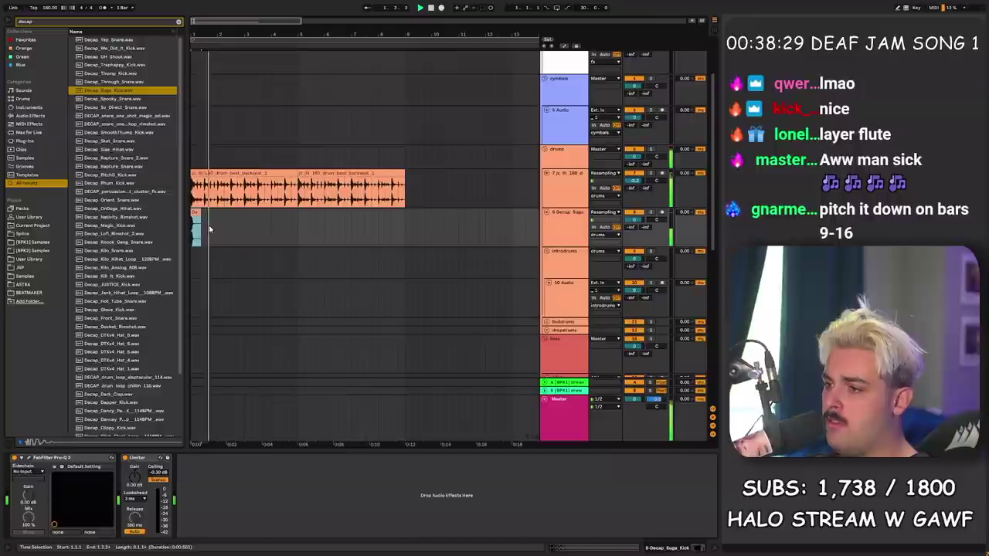
# Step: Repeat the kick on the first beat of every bar from bar 1 through bar 8
pyautogui.hotkey('ctrl', 'c')
pyautogui.click(217, 230)
pyautogui.hotkey('ctrl', 'v')
pyautogui.moveTo(243, 231); pyautogui.dragTo(151, 230)
pyautogui.hotkey('ctrl', 'd')
pyautogui.hotkey('ctrl', 'd')
pyautogui.hotkey('ctrl', 'd')
# Step: Add an audio track below the kick and place the LAXCITY hi-hat one-shot, found by searching "use trap", at bar 1
pyautogui.click(253, 229)
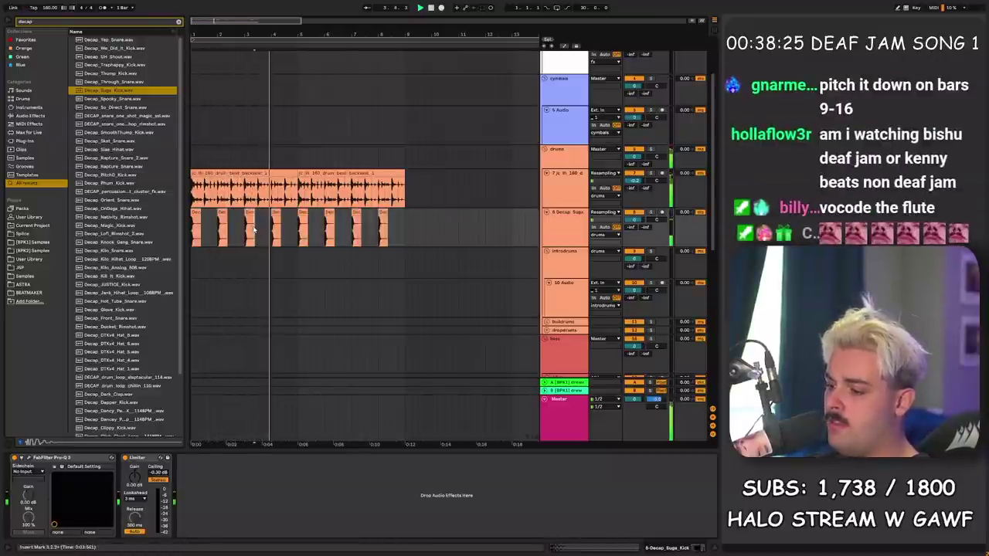
pyautogui.hotkey('ctrl', 't')
pyautogui.write('use trap')
pyautogui.moveTo(122, 41); pyautogui.dragTo(193, 277)
# Step: Duplicate the hi-hat seven times in a row to fill bar 1 with eighth notes
pyautogui.hotkey('ctrl', 'd')
pyautogui.hotkey('ctrl', 'd')
pyautogui.hotkey('ctrl', 'd')
pyautogui.hotkey('ctrl', 'd')
pyautogui.hotkey('ctrl', 'd')
pyautogui.hotkey('ctrl', 'd')
pyautogui.hotkey('ctrl', 'd')
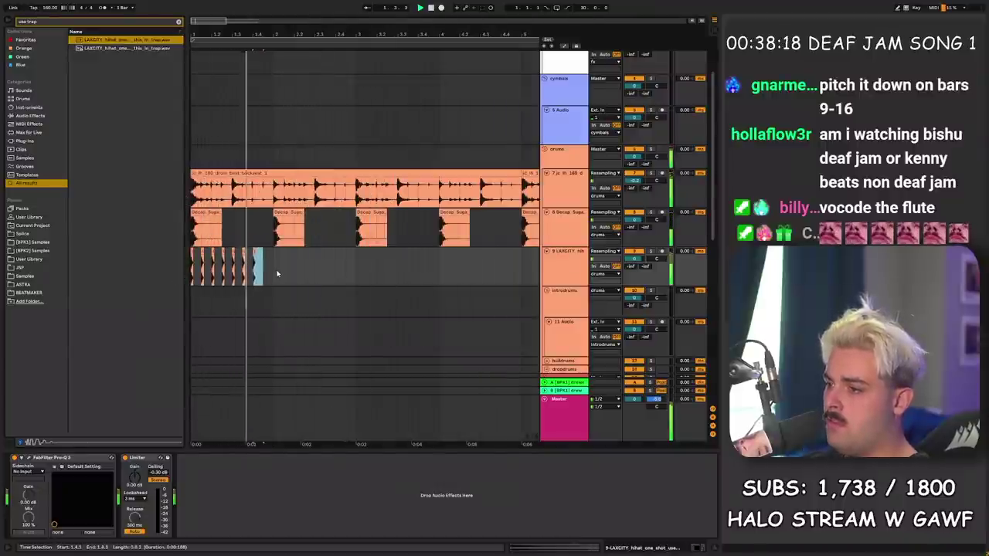
# Step: Select the one-bar hi-hat pattern and duplicate it until it runs to the end of bar 8
pyautogui.moveTo(275, 272); pyautogui.dragTo(138, 266)
pyautogui.hotkey('ctrl', 'd')
pyautogui.hotkey('ctrl', 'd')
pyautogui.hotkey('ctrl', 'd')
pyautogui.hotkey('ctrl', 'd')
pyautogui.moveTo(370, 33); pyautogui.dragTo(374, 6)
pyautogui.hotkey('ctrl', 'd')
pyautogui.hotkey('ctrl', 'd')
pyautogui.hotkey('ctrl', 'd')
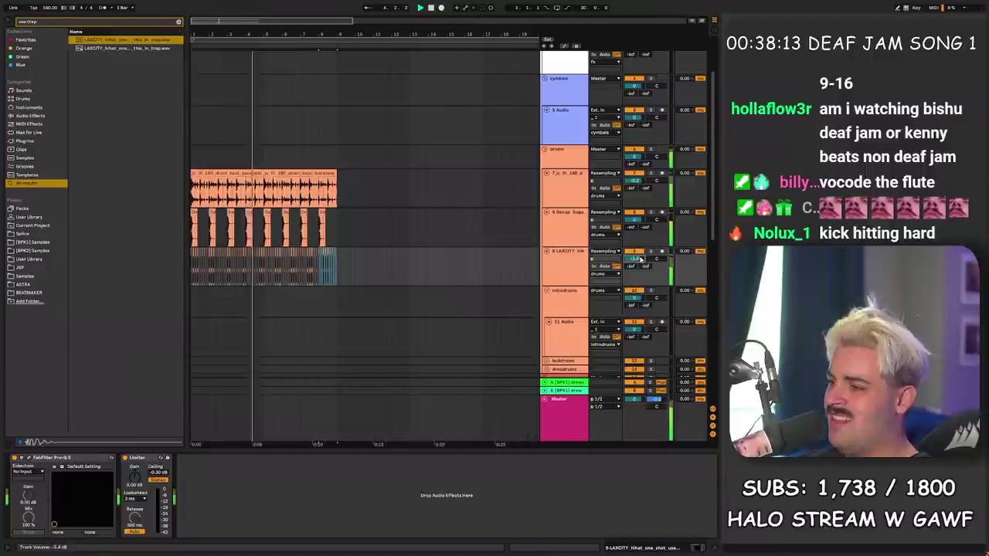
# Step: Insert an audio track below the kick and respace the hi-hats in the first two beats of bar 1 to quarter notes
pyautogui.click(222, 224)
pyautogui.hotkey('ctrl', 't')
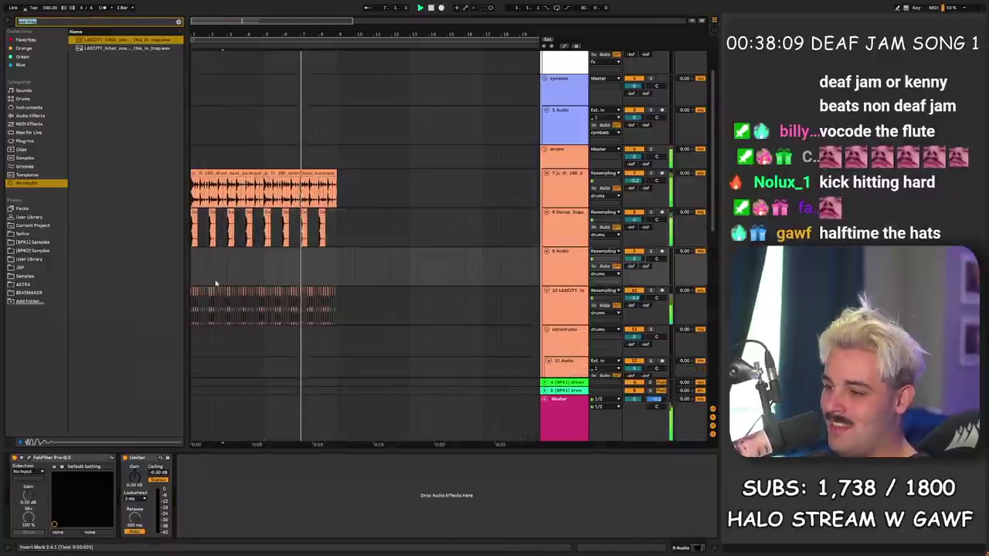
pyautogui.click(200, 303)
pyautogui.hotkey('ctrl', 'f')
pyautogui.moveTo(206, 33); pyautogui.dragTo(206, 100)
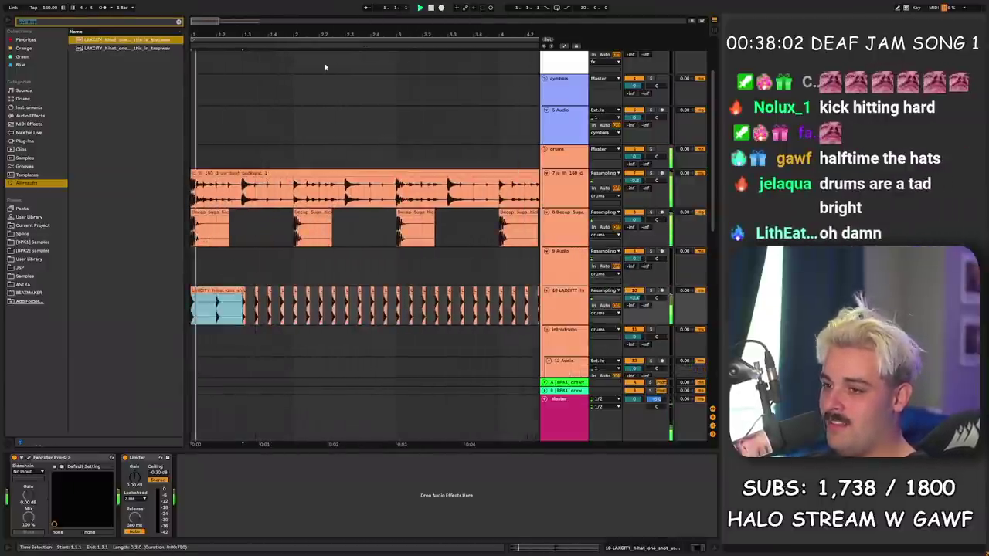
# Step: Duplicate the two-beat quarter-note hi-hat pattern until it runs to the end of bar 8
pyautogui.hotkey('ctrl', 'd')
pyautogui.moveTo(321, 35); pyautogui.dragTo(321, 7)
pyautogui.hotkey('ctrl', 'd')
pyautogui.hotkey('ctrl', 'd')
pyautogui.hotkey('ctrl', 'd')
pyautogui.hotkey('ctrl', 'd')
pyautogui.hotkey('ctrl', 'd')
pyautogui.hotkey('ctrl', 'd')
pyautogui.hotkey('ctrl', 'd')
pyautogui.hotkey('ctrl', 'd')
pyautogui.hotkey('ctrl', 'd')
pyautogui.hotkey('ctrl', 'd')
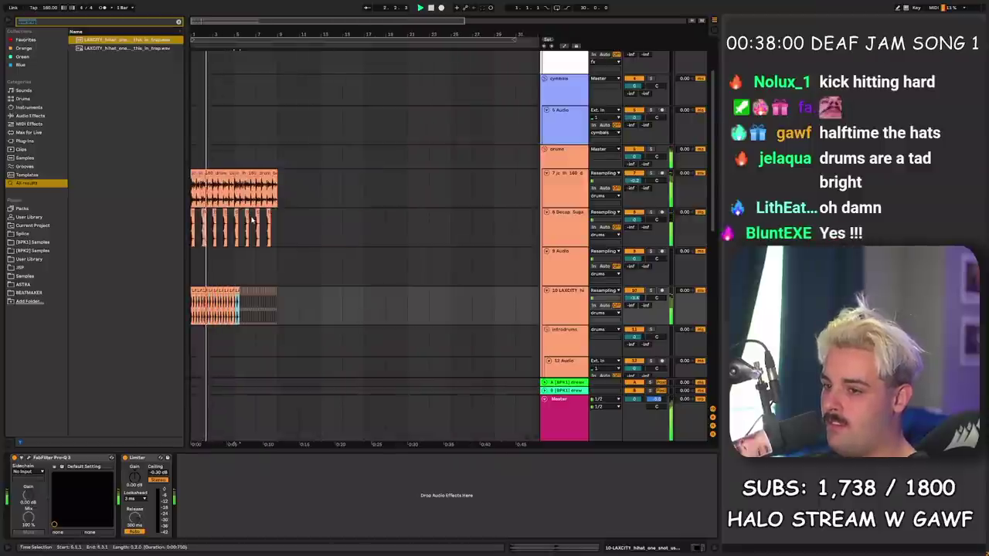
pyautogui.hotkey('ctrl', 'd')
pyautogui.hotkey('ctrl', 'd')
pyautogui.hotkey('ctrl', 'd')
pyautogui.hotkey('ctrl', 'd')
pyautogui.click(220, 173)
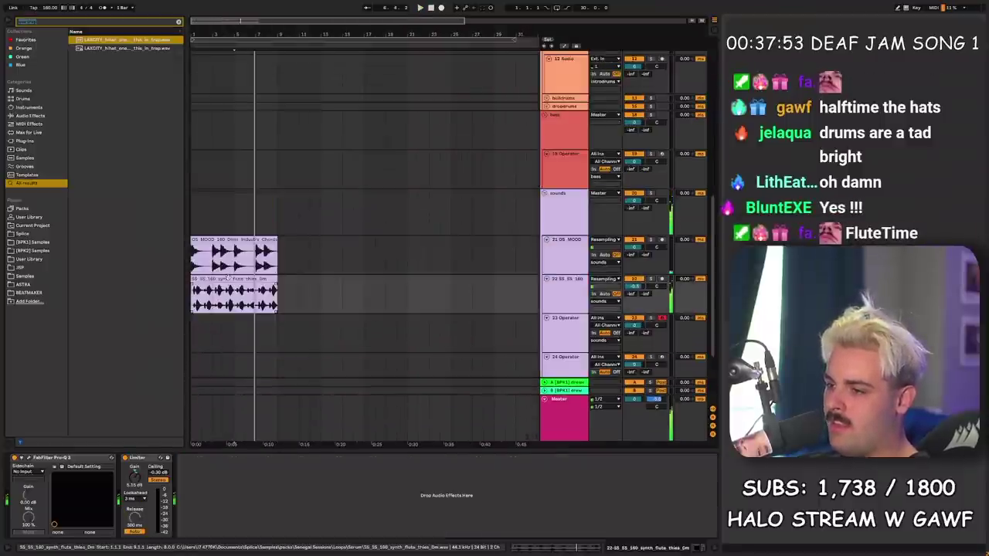
# Step: Find the lobass.adg preset by searching "lobass" and load it onto the Operator track below the flute
pyautogui.moveTo(276, 332); pyautogui.dragTo(97, 333)
pyautogui.hotkey('ctrl', 'f')
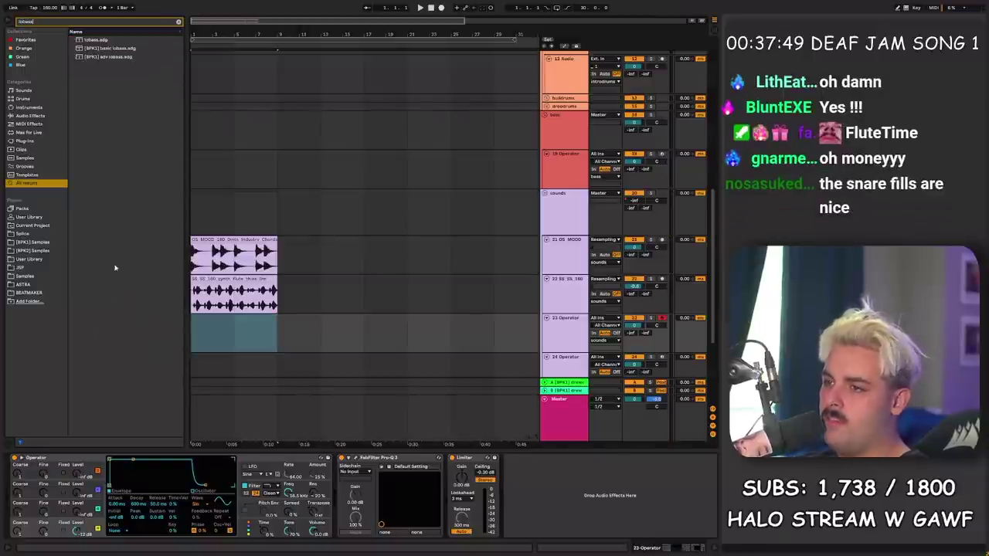
pyautogui.write('lobass')
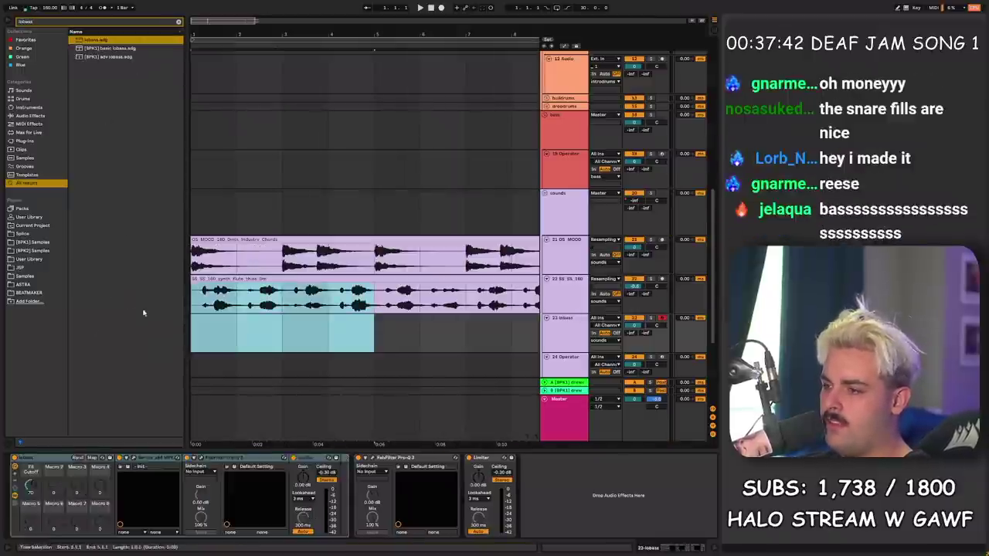
# Step: Create an empty four-bar MIDI clip on the lobass track from bar 1 and enlarge its note editor
pyautogui.rightClick(260, 324)
pyautogui.click(309, 238)
pyautogui.moveTo(328, 334); pyautogui.dragTo(193, 342)
pyautogui.hotkey('ctrl', 'shift', 'm')
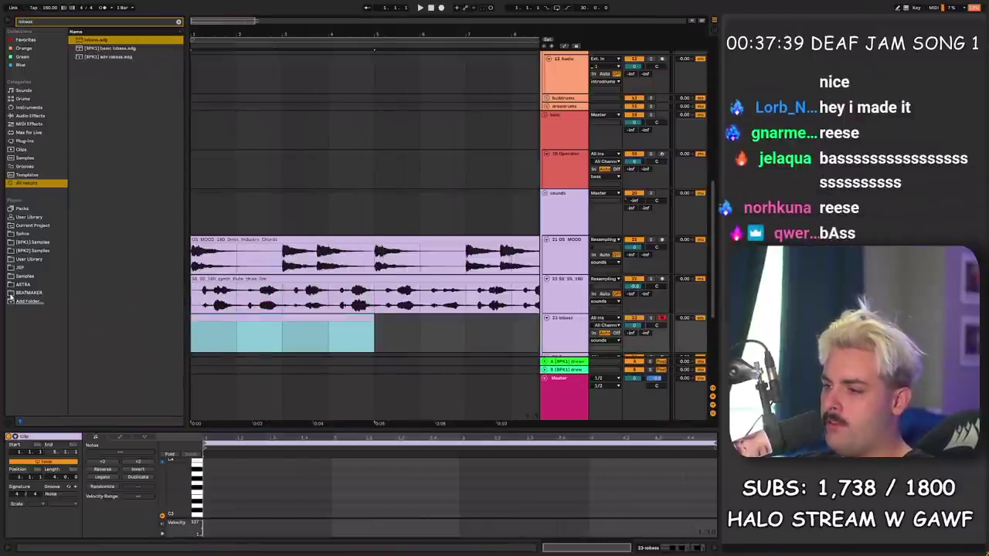
pyautogui.moveTo(220, 429); pyautogui.dragTo(231, 354)
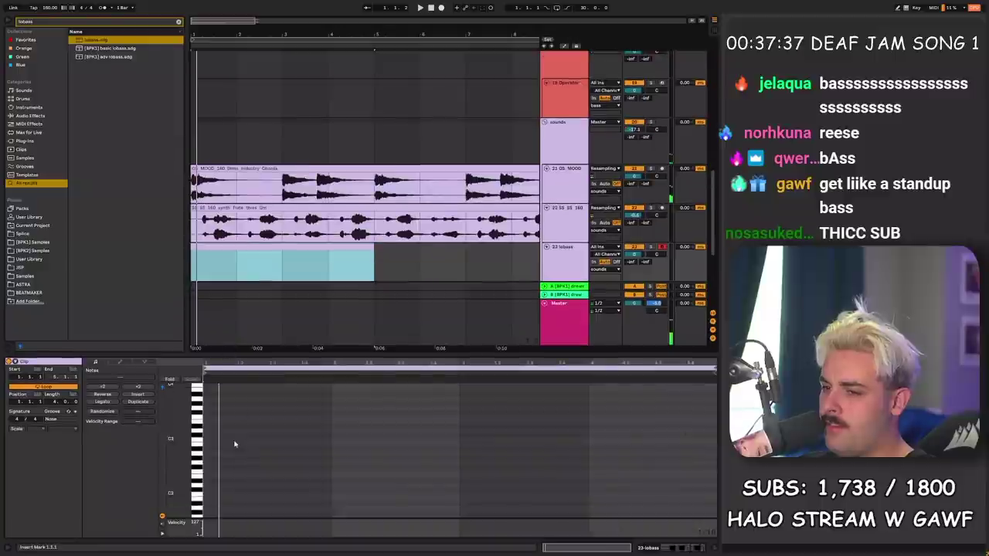
pyautogui.click(312, 266)
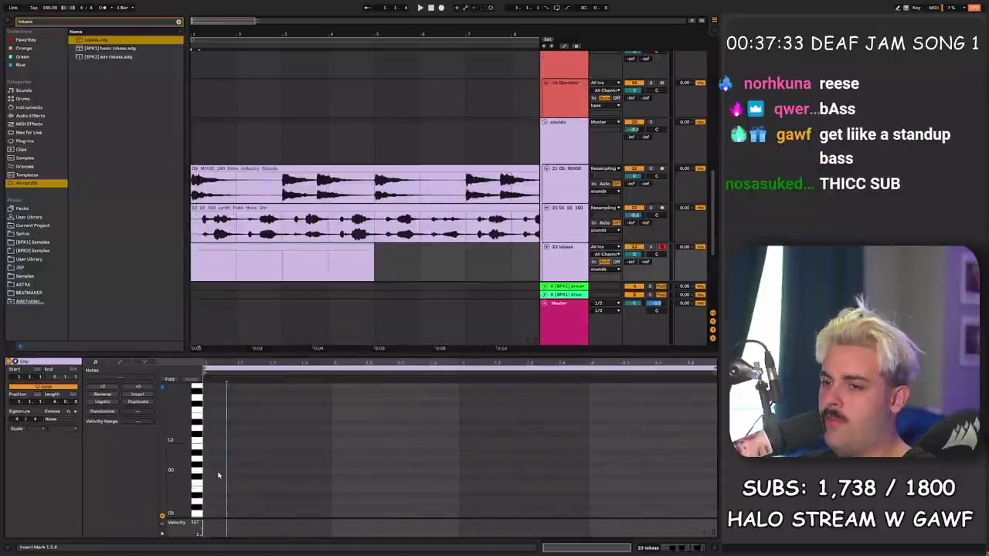
pyautogui.click(312, 266)
# Step: Record a first live bass take from bar 1 onto the audio track below lobass
pyautogui.press('space')
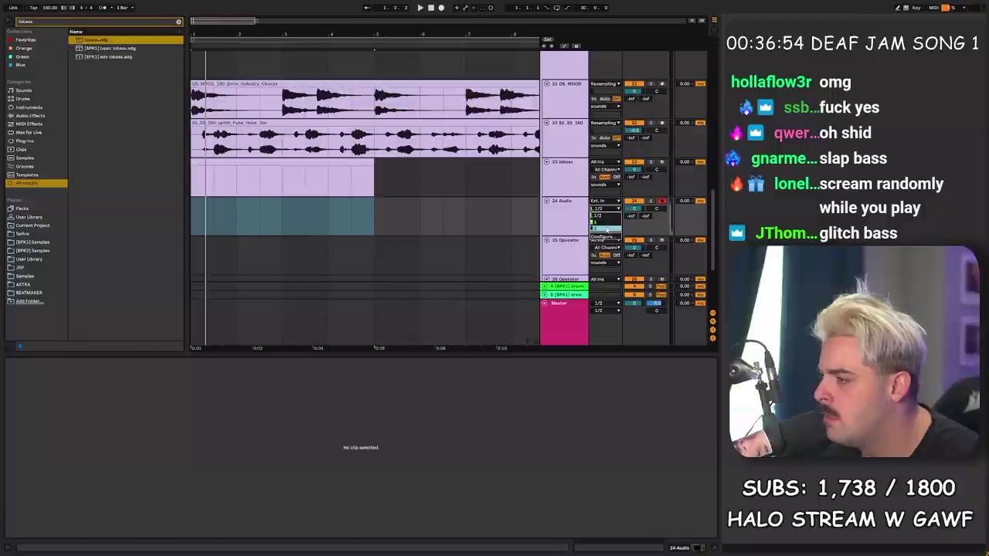
pyautogui.click(194, 215)
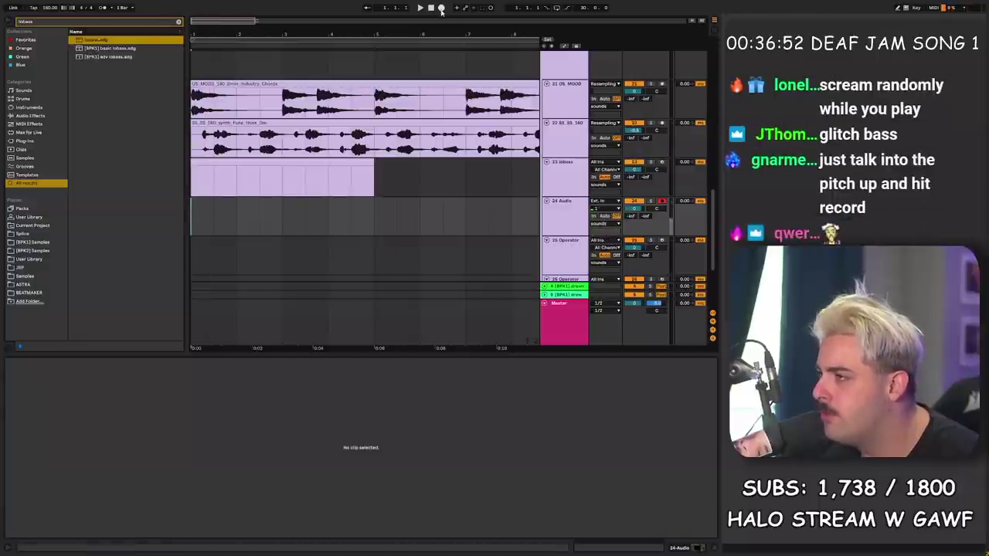
pyautogui.click(442, 7)
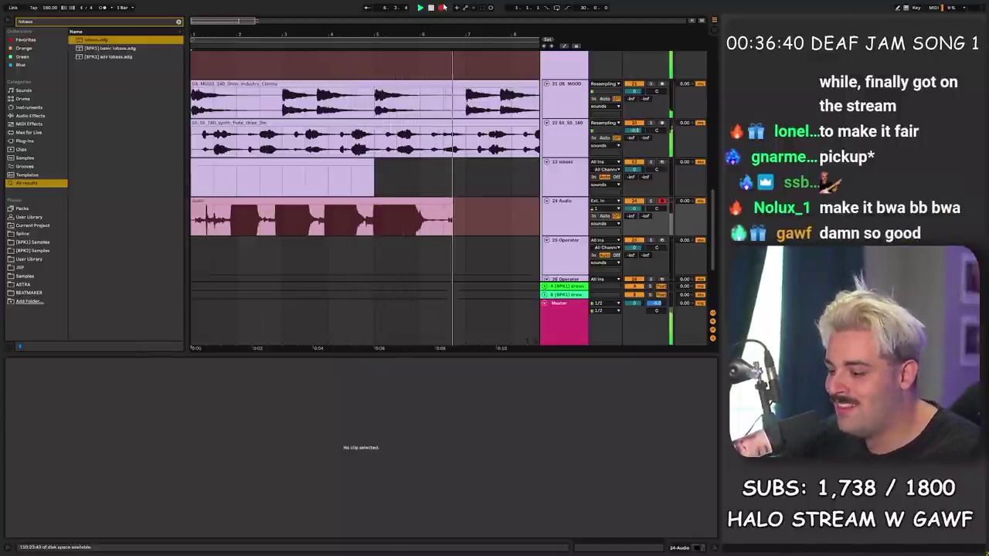
pyautogui.click(433, 7)
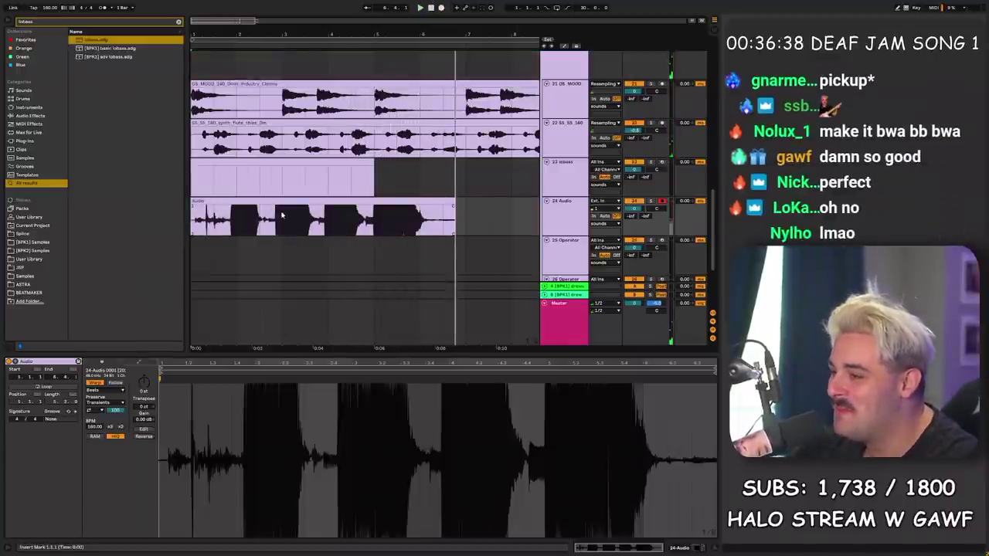
pyautogui.click(233, 201)
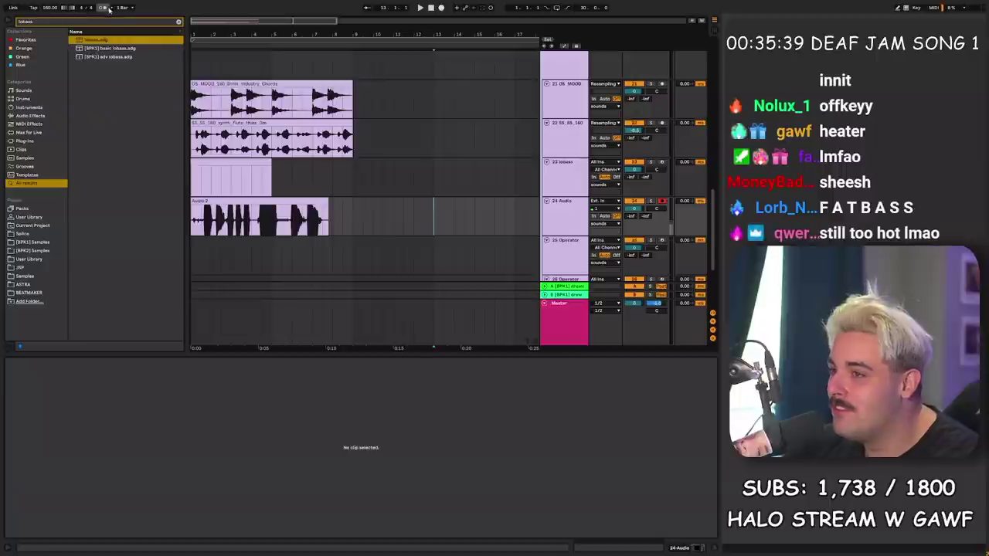
# Step: Turn on the metronome and record another live bass take from bar 13 on the same audio track
pyautogui.click(104, 7)
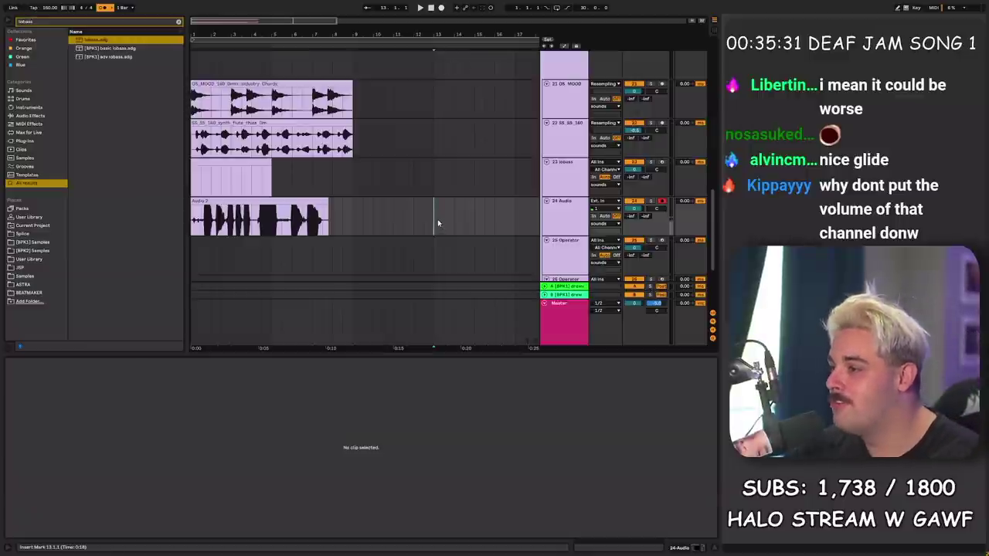
pyautogui.press('space')
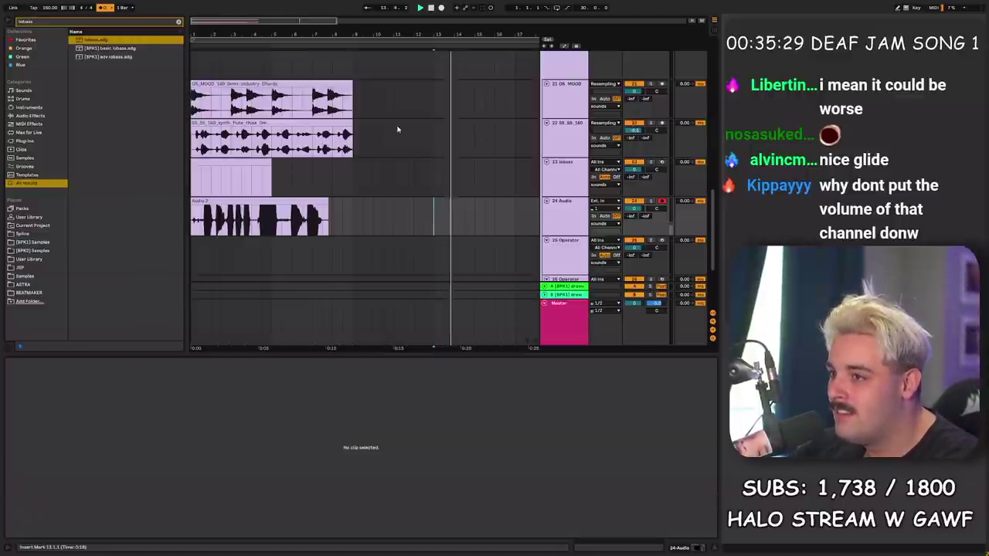
pyautogui.click(441, 6)
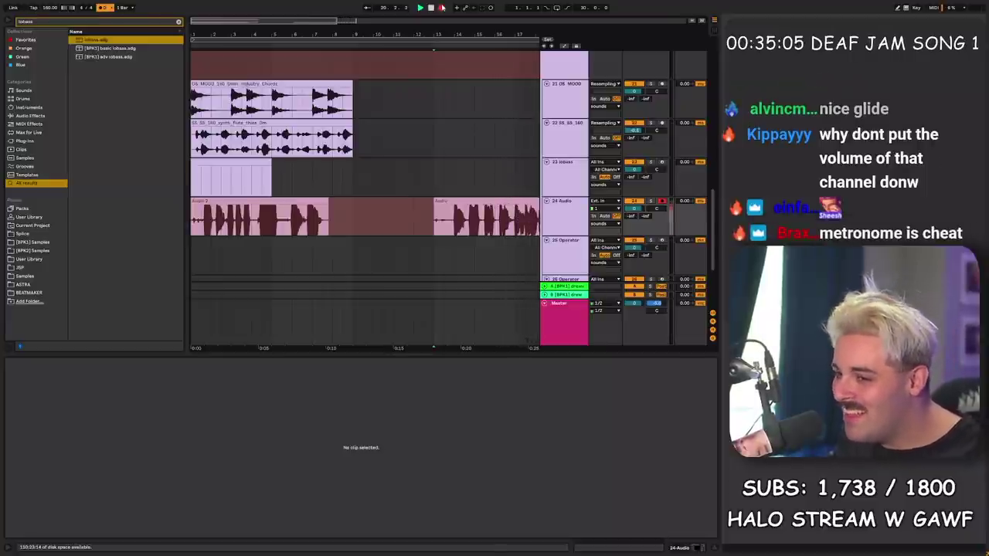
pyautogui.click(442, 7)
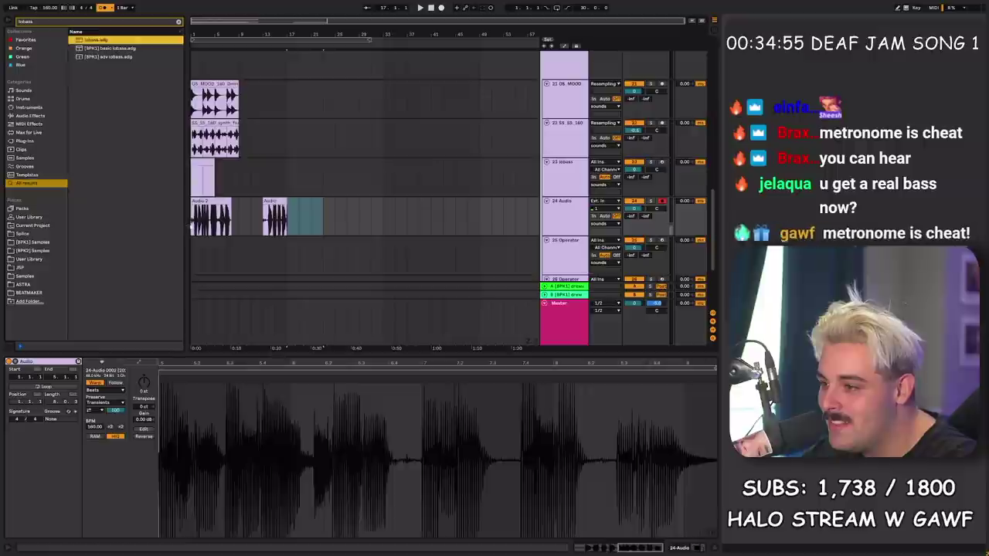
# Step: Place the trimmed four-bar bass take at bar 1, repeat it through bar 8 and lower the bass track's volume
pyautogui.click(193, 229)
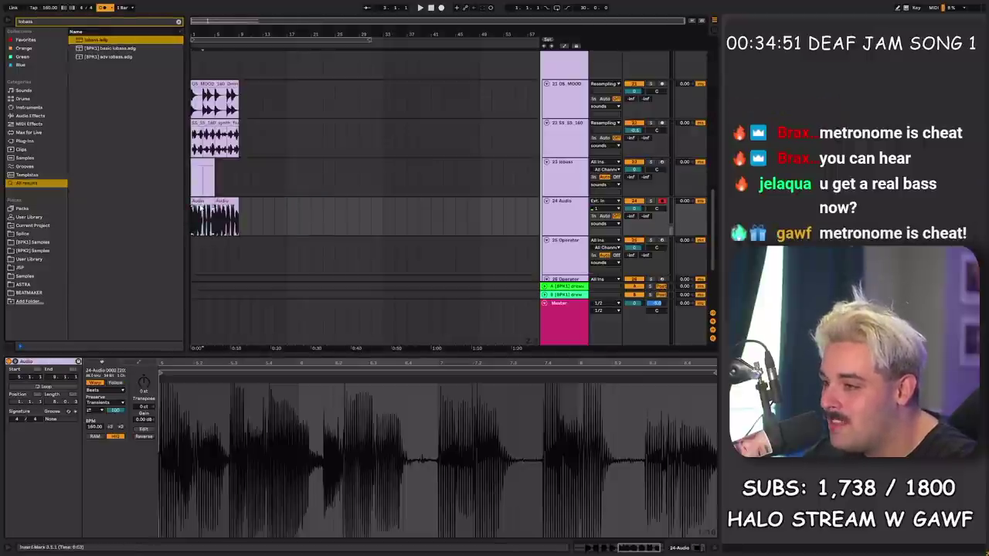
pyautogui.press('space')
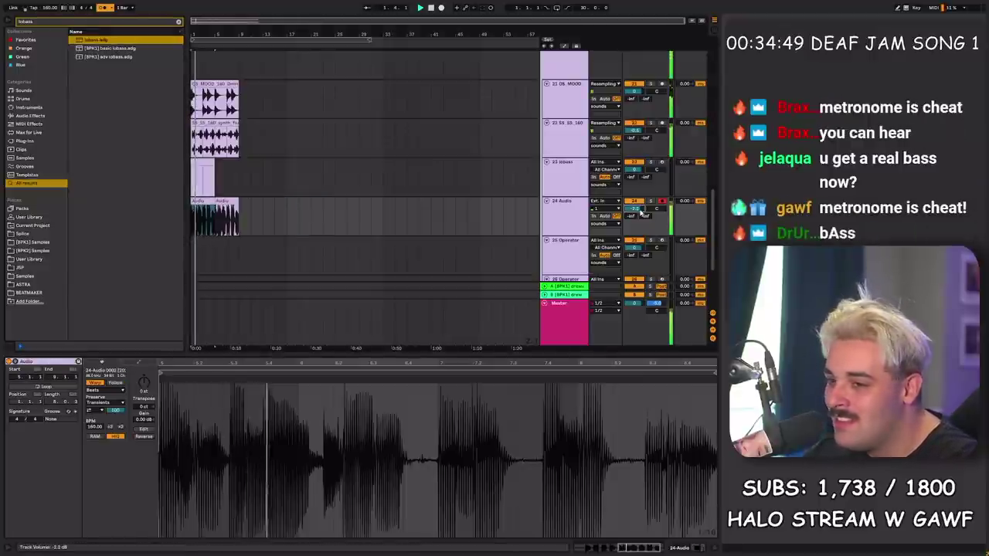
pyautogui.moveTo(640, 209); pyautogui.dragTo(642, 211)
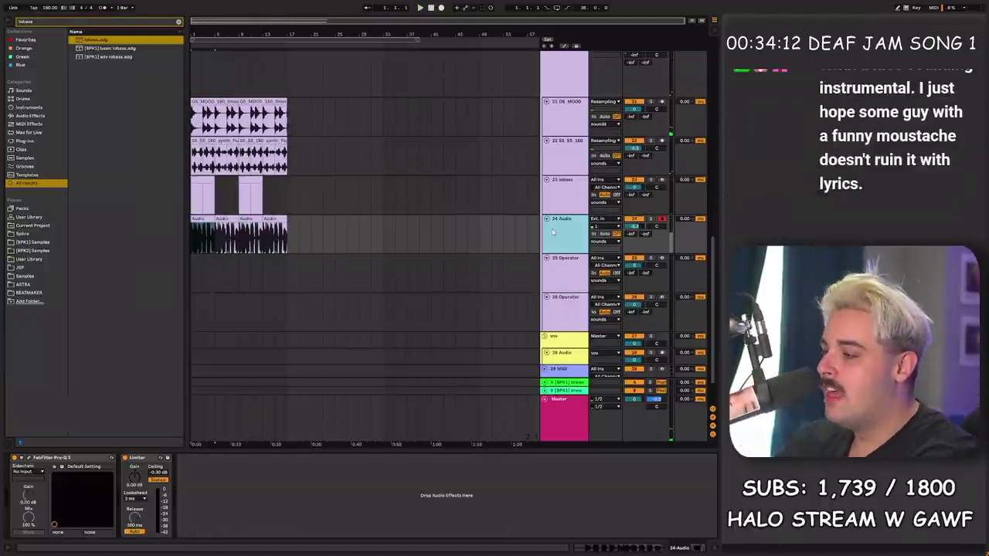
# Step: Audition the "hey" vocal samples and place [BPK1] STL_hey.wav in bar 1 on the new audio track below the bass
pyautogui.press('Down')
pyautogui.scroll(-2, 117, 279)
pyautogui.click(117, 272)
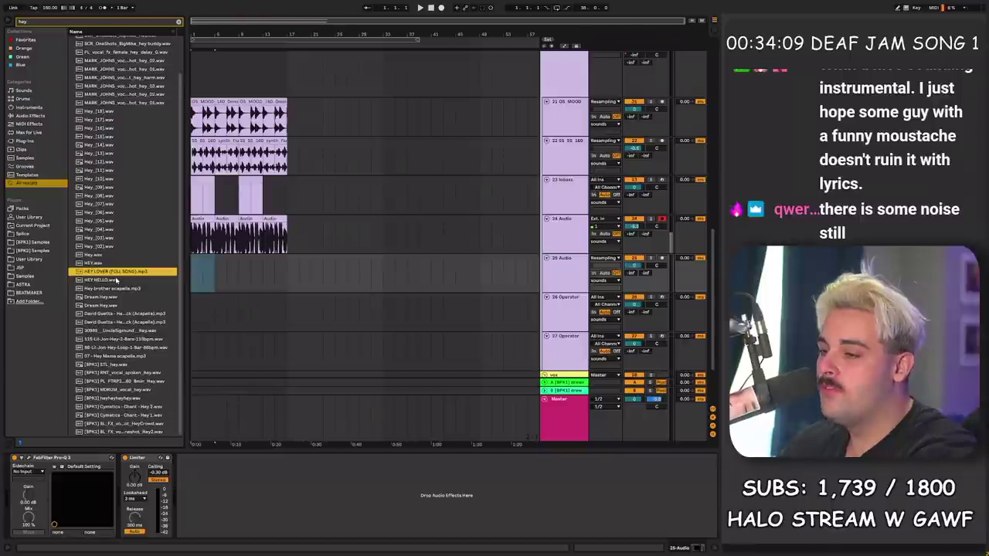
pyautogui.click(120, 298)
pyautogui.click(119, 306)
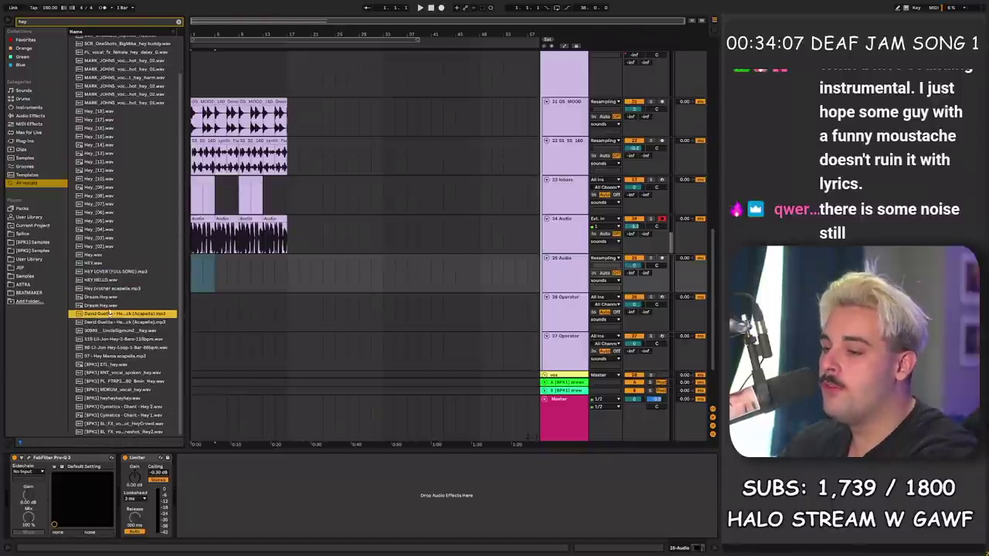
pyautogui.click(112, 365)
pyautogui.moveTo(126, 351); pyautogui.dragTo(201, 271)
# Step: Repeat the hey vocal every two beats along its track by duplicating the half-bar clip
pyautogui.click(202, 259)
pyautogui.press('space')
pyautogui.hotkey('ctrl', 'd')
pyautogui.hotkey('ctrl', 'd')
pyautogui.hotkey('ctrl', 'd')
pyautogui.hotkey('ctrl', 'd')
pyautogui.hotkey('ctrl', 'd')
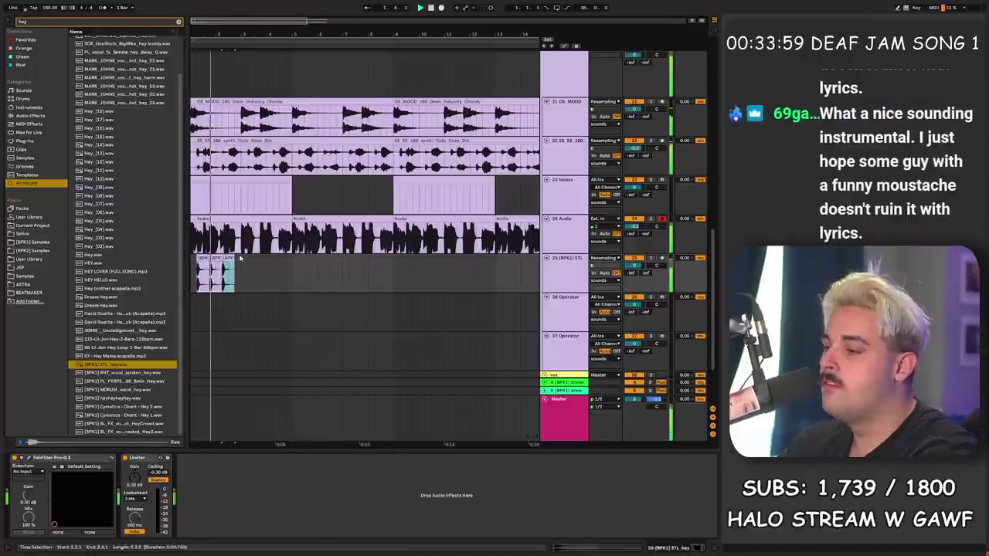
pyautogui.hotkey('ctrl', 'd')
pyautogui.hotkey('ctrl', 'd')
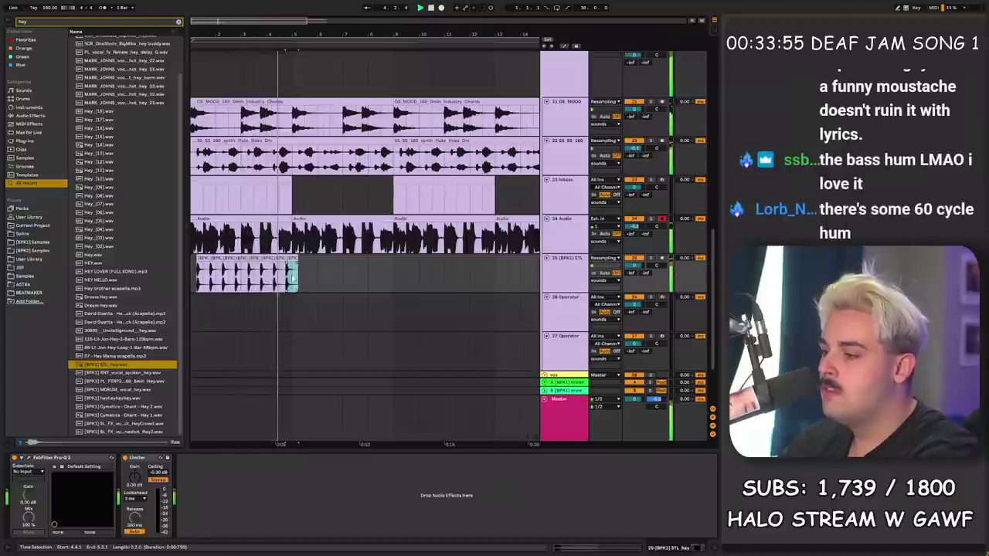
pyautogui.hotkey('ctrl', 'd')
pyautogui.hotkey('ctrl', 'd')
# Step: Transpose all the hey clips down, set their warp mode to Complex and turn Warp off
pyautogui.press('-')
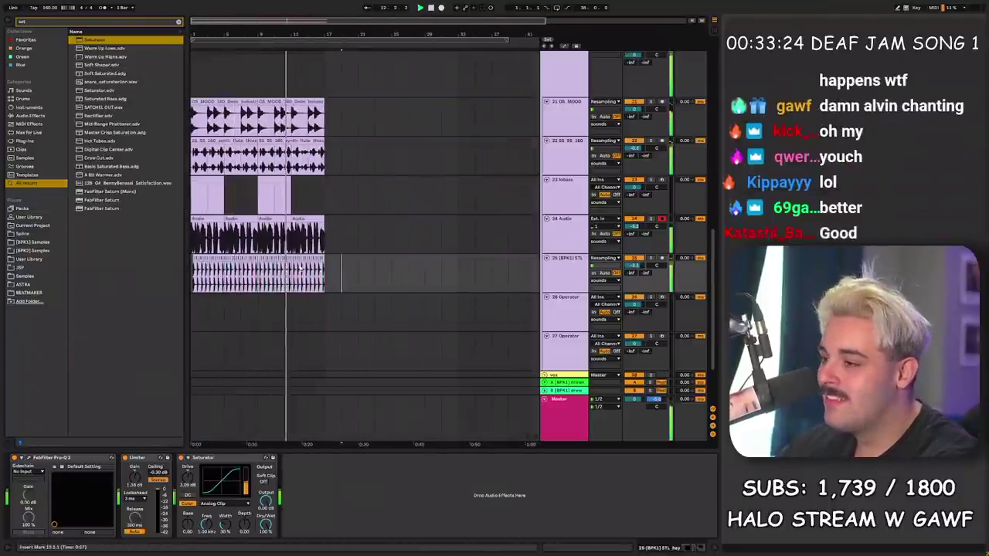
pyautogui.moveTo(340, 268); pyautogui.dragTo(192, 270)
pyautogui.moveTo(140, 405); pyautogui.dragTo(140, 415)
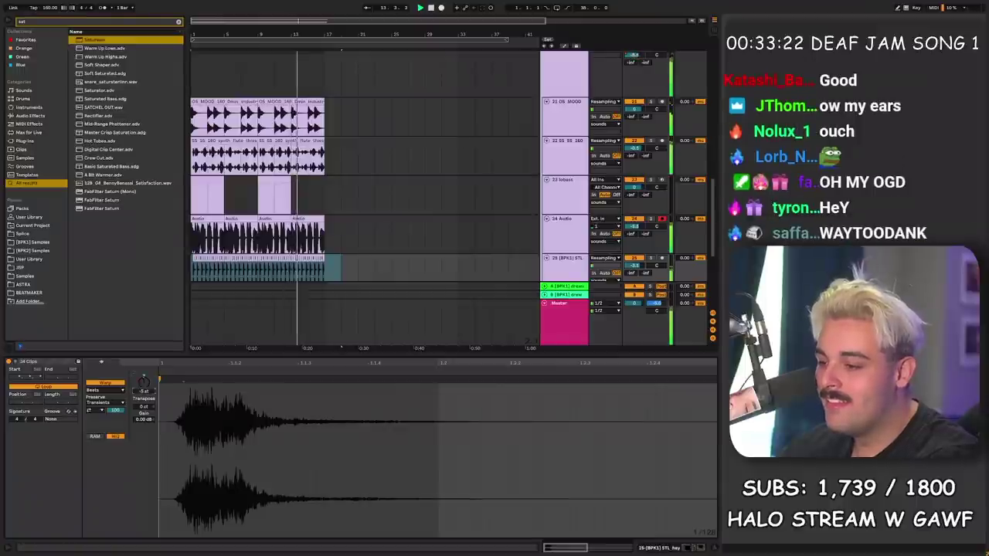
pyautogui.click(104, 391)
pyautogui.click(99, 418)
pyautogui.click(105, 384)
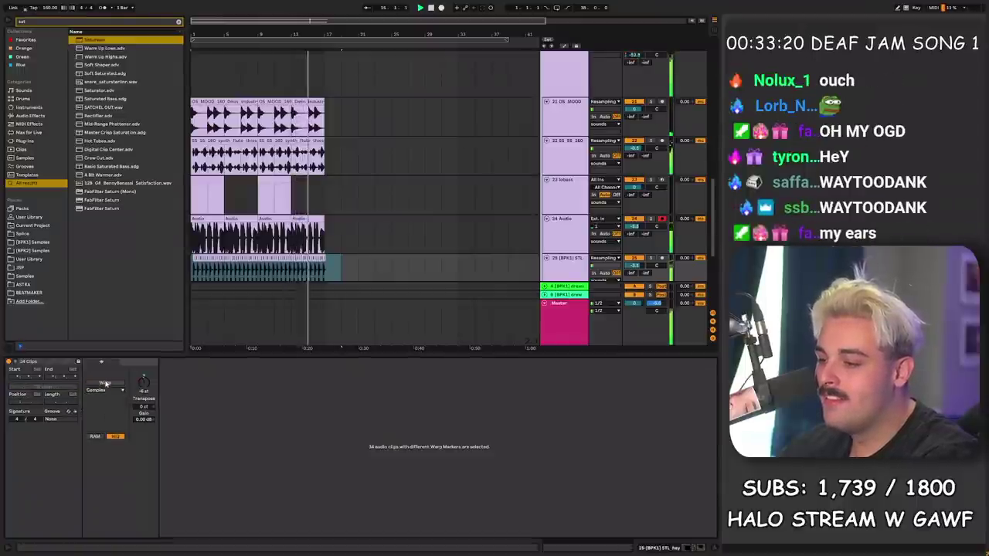
pyautogui.hotkey('shift', 'Tab')
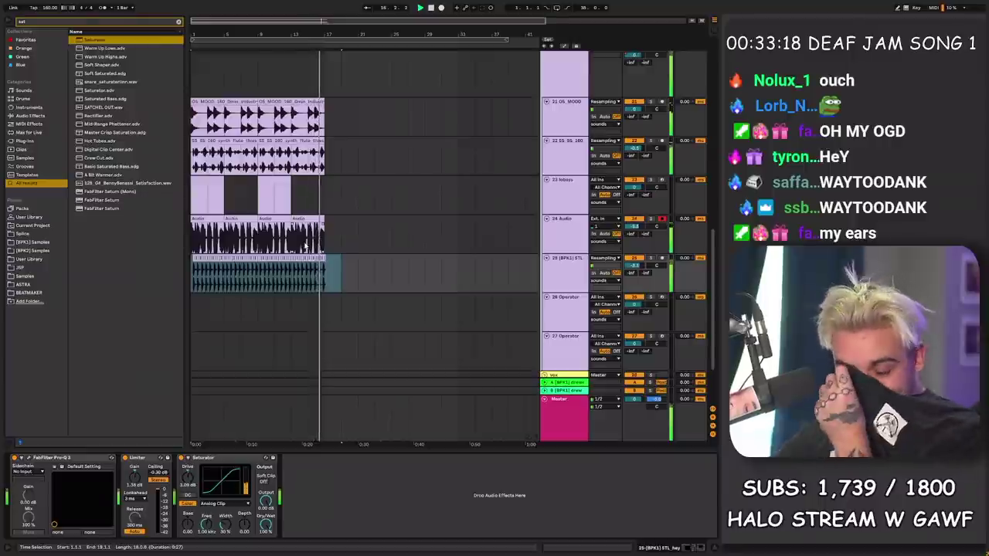
pyautogui.press('space')
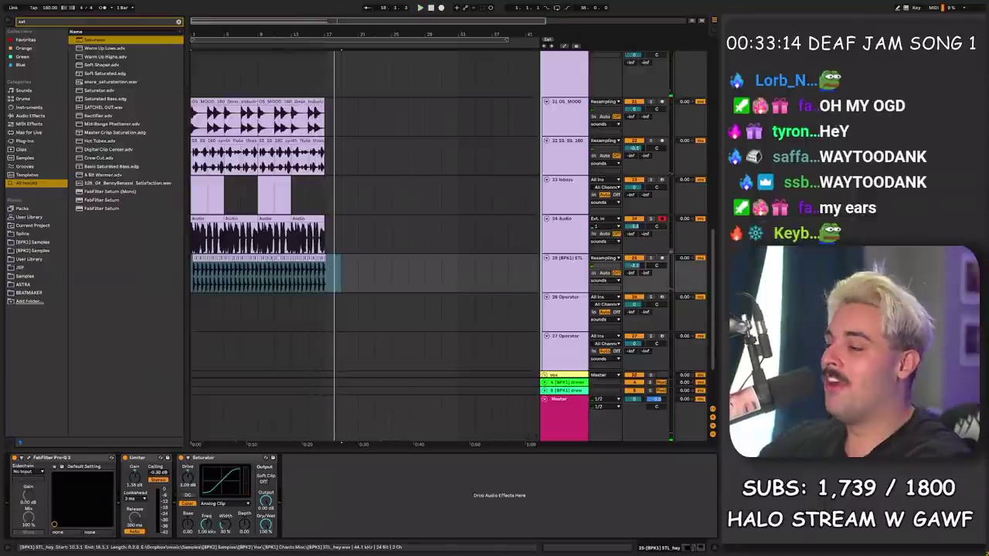
# Step: Select bars 1 through 16 of the arrangement and duplicate them to extend it through bar 32
pyautogui.scroll(3, 303, 226)
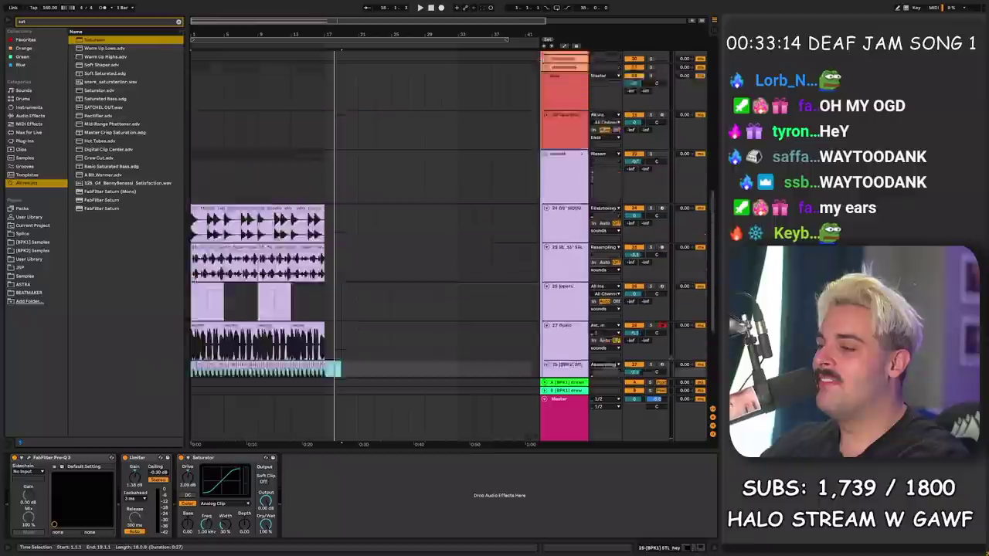
pyautogui.scroll(-2, 303, 226)
pyautogui.moveTo(325, 217); pyautogui.dragTo(192, 214)
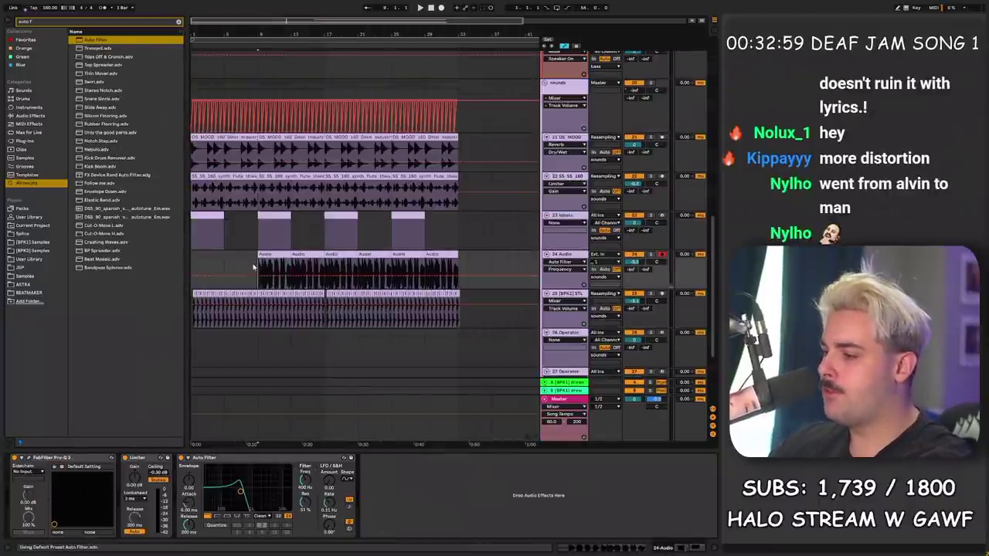
# Step: Automate the bass recording's Auto Filter frequency to rise gradually from bar 9 to bar 17
pyautogui.press('space')
pyautogui.moveTo(291, 270); pyautogui.dragTo(327, 259)
pyautogui.click(292, 273)
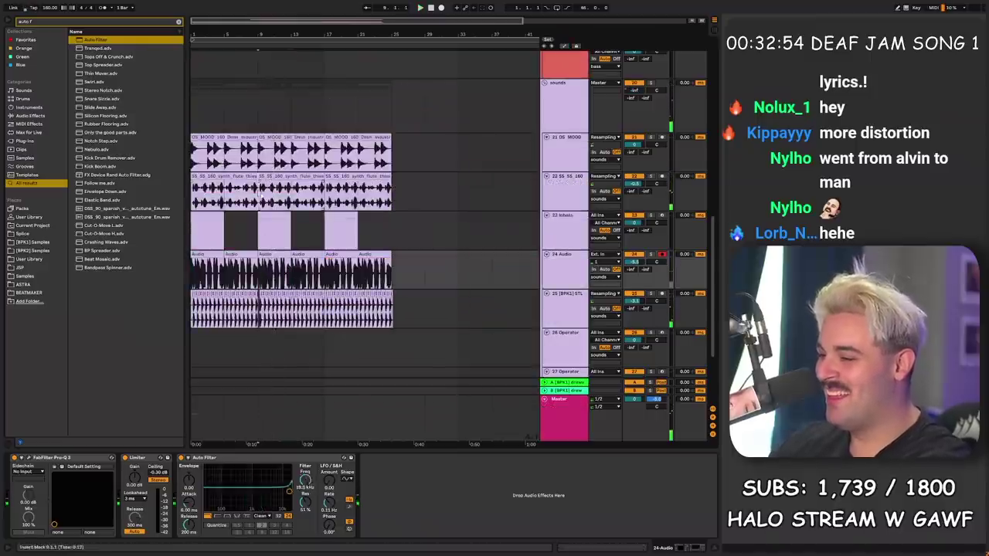
# Step: Delete the chord, flute, lobass and hey clips from the first eight bars so the bass recording opens alone
pyautogui.moveTo(193, 140); pyautogui.dragTo(258, 207)
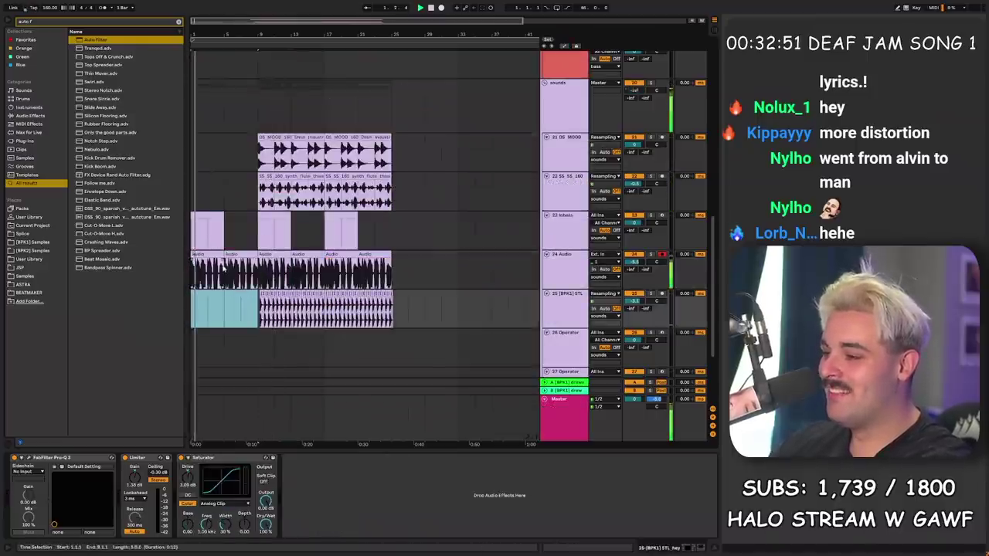
pyautogui.press('Delete')
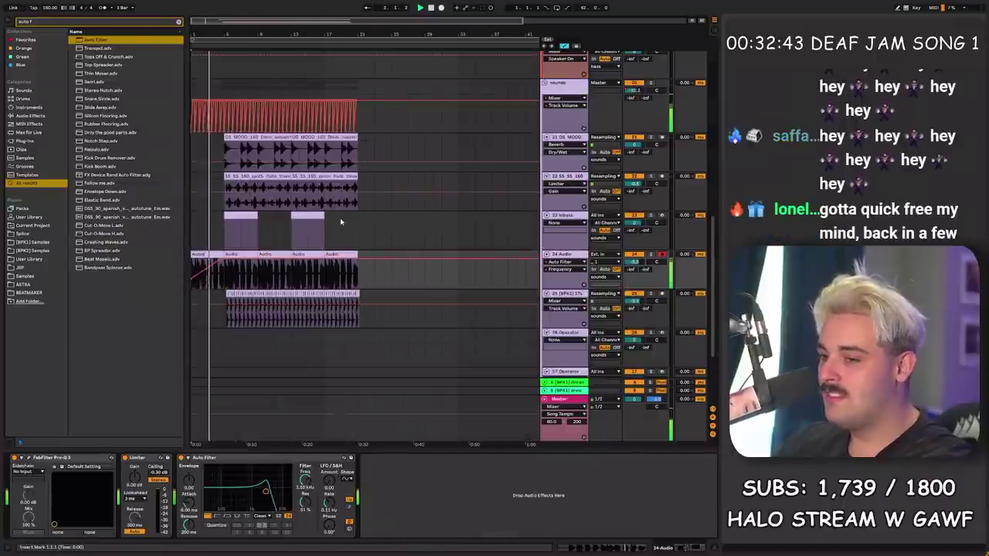
# Step: Play back the new intro and extend the drum loops to start half a bar before bar 5
pyautogui.press('a')
pyautogui.scroll(1, 341, 222)
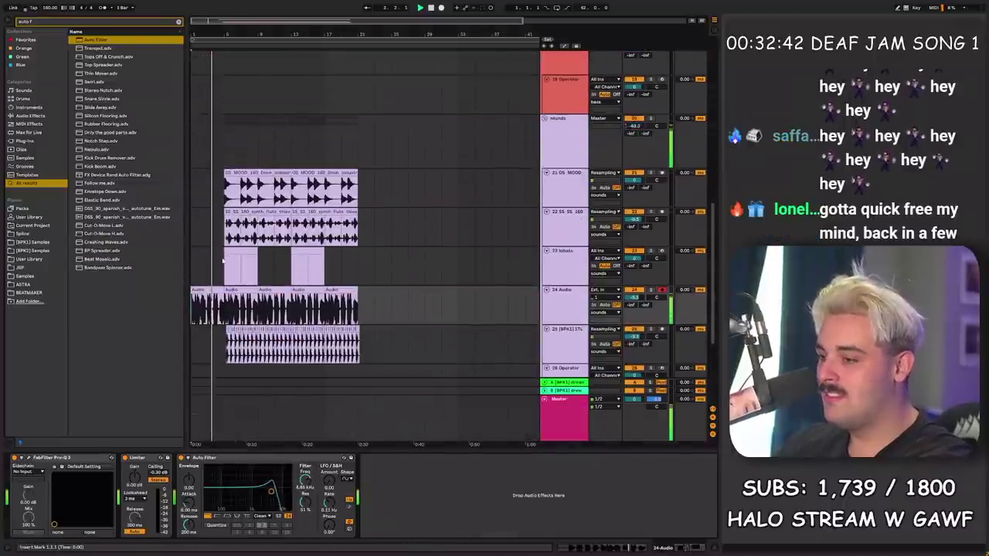
pyautogui.click(233, 290)
pyautogui.press('a')
pyautogui.scroll(5, 234, 287)
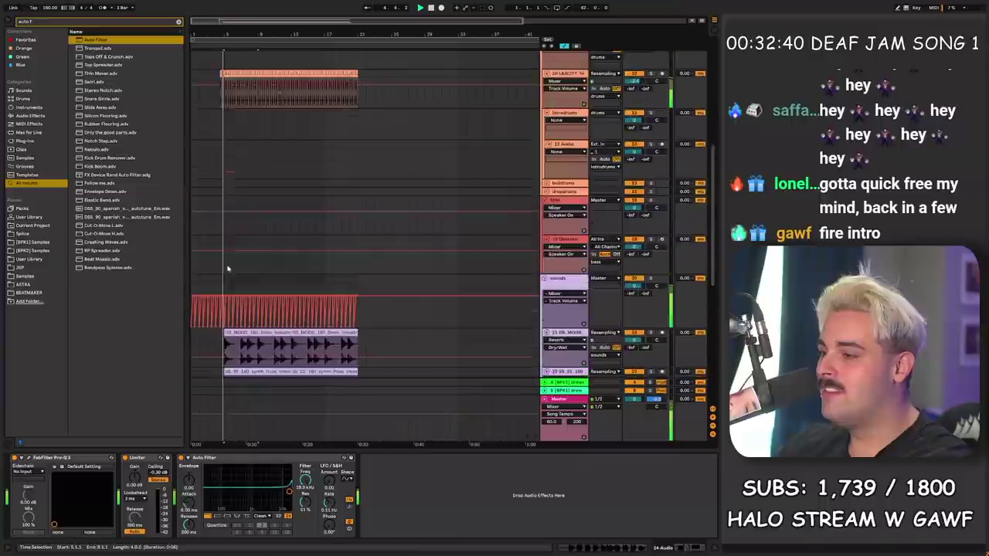
pyautogui.click(222, 269)
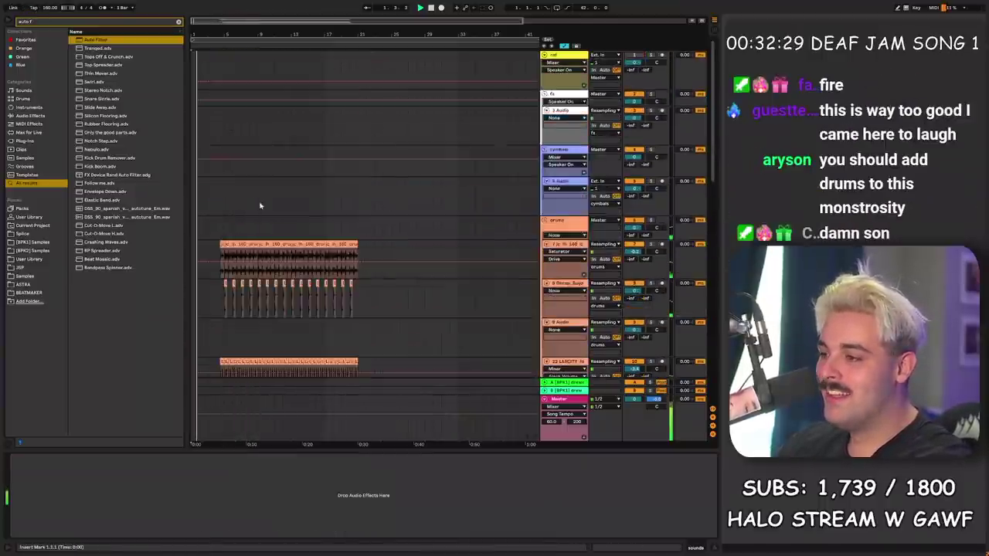
pyautogui.scroll(-5, 294, 162)
pyautogui.press('space')
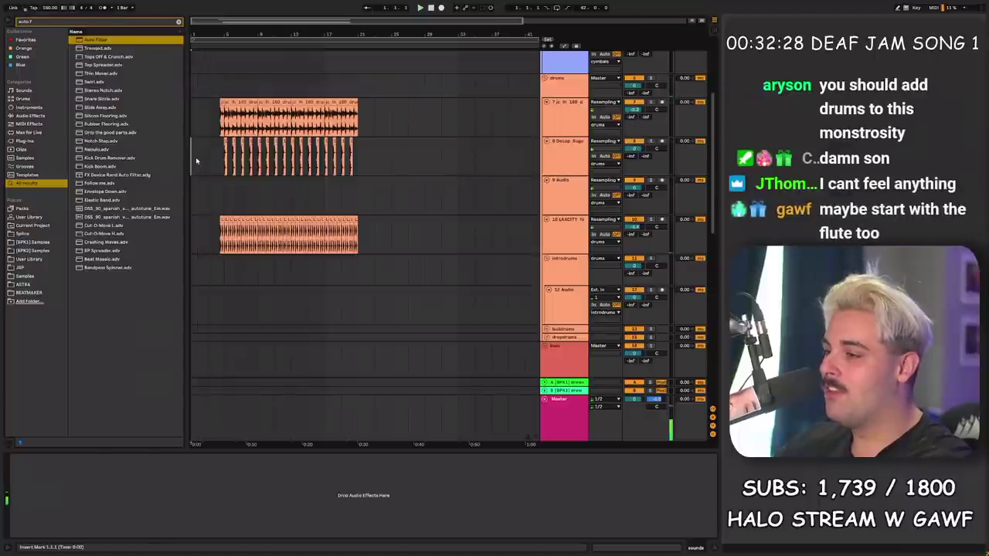
# Step: Add an audio track, search for snap samples, place Snap 3.wav on beat 3 of bar 1 and repeat it every bar through bar 4
pyautogui.click(198, 159)
pyautogui.hotkey('ctrl', 't')
pyautogui.hotkey('ctrl', 'f')
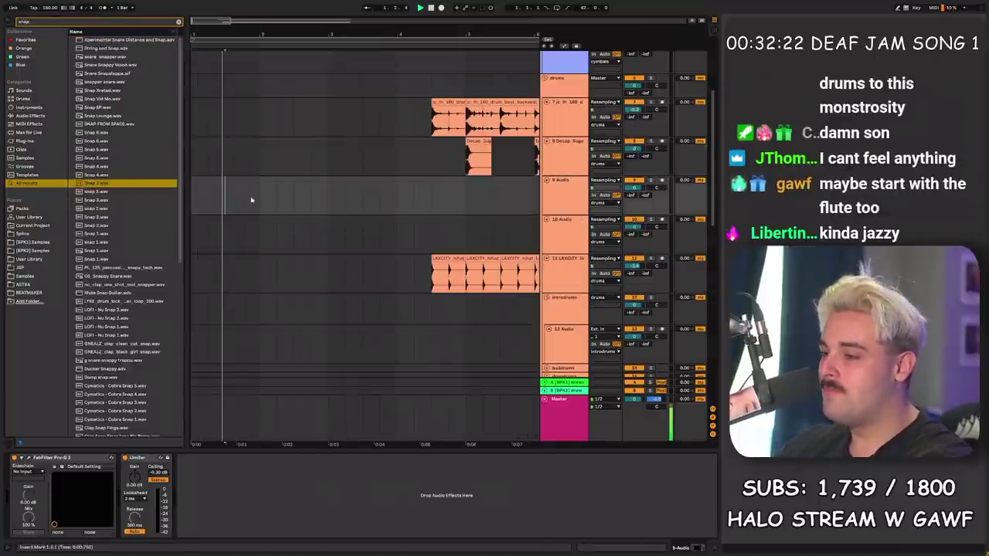
pyautogui.moveTo(97, 183); pyautogui.dragTo(257, 200)
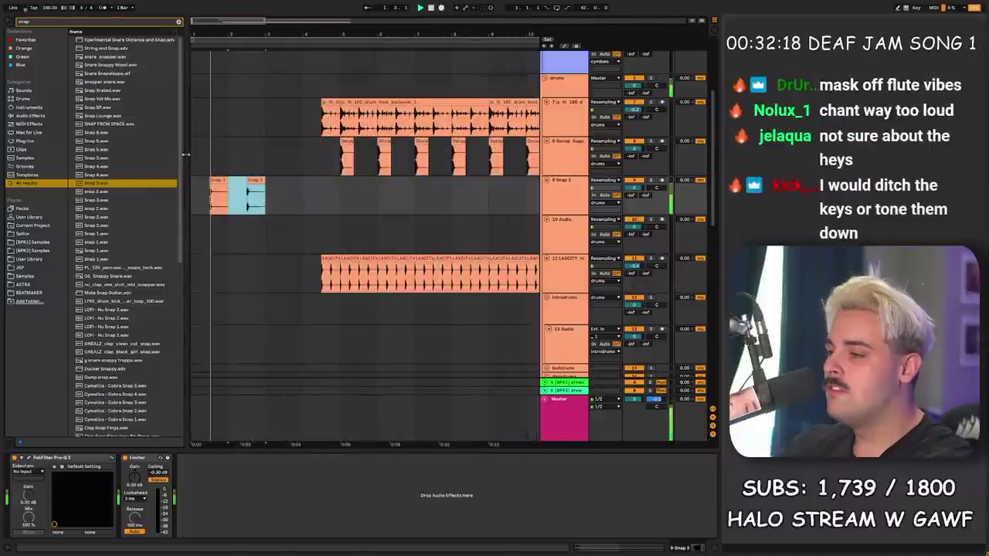
pyautogui.hotkey('ctrl', 'd')
pyautogui.hotkey('ctrl', 'd')
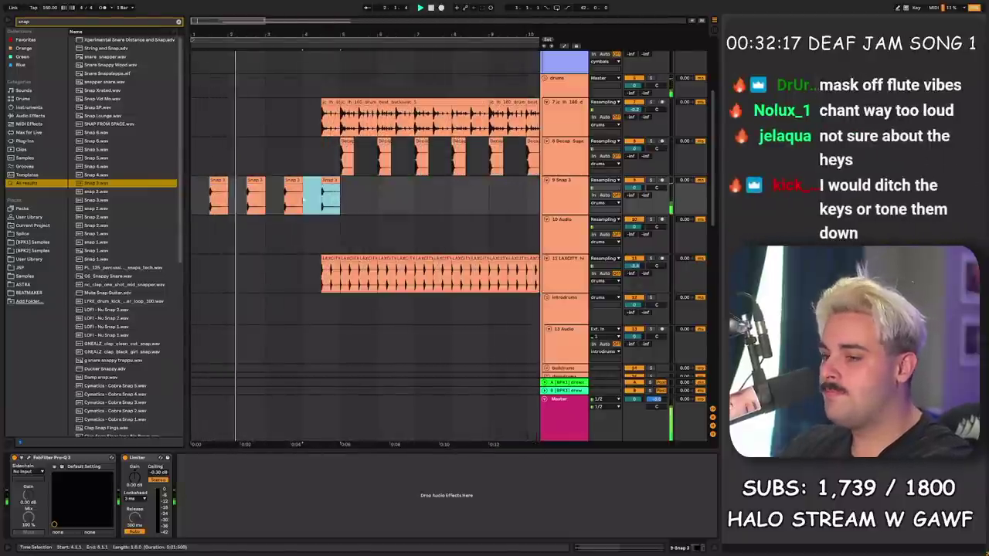
# Step: Copy four bars of the flute loop to bars 1 through 4 and give the flute the bass recording's rising Auto Filter frequency automation
pyautogui.scroll(-8, 357, 261)
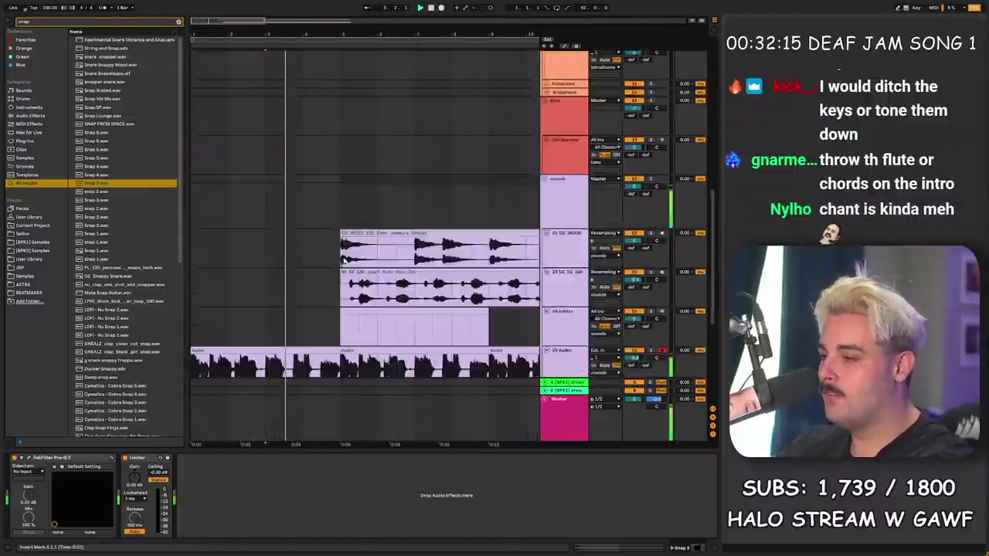
pyautogui.scroll(2, 356, 112)
pyautogui.click(355, 112)
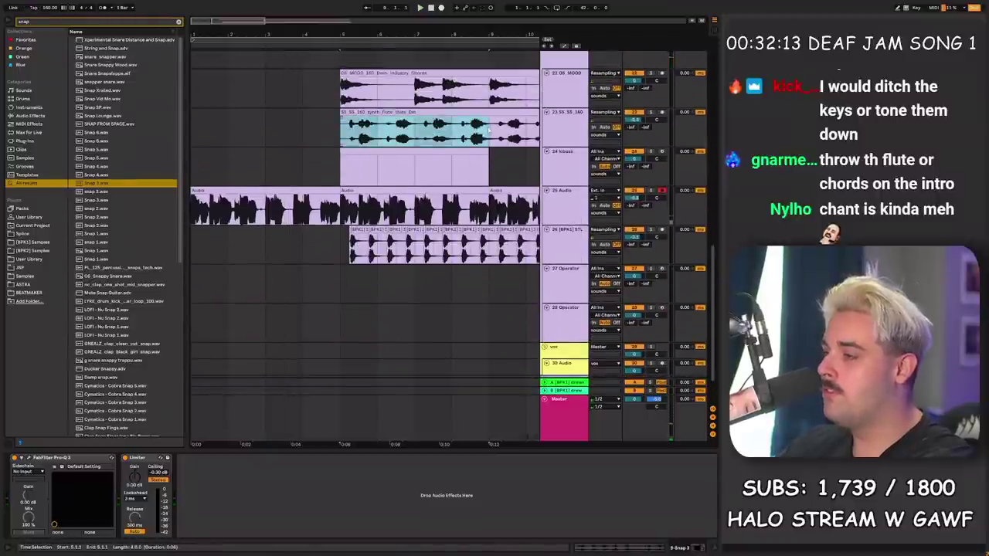
pyautogui.press('space')
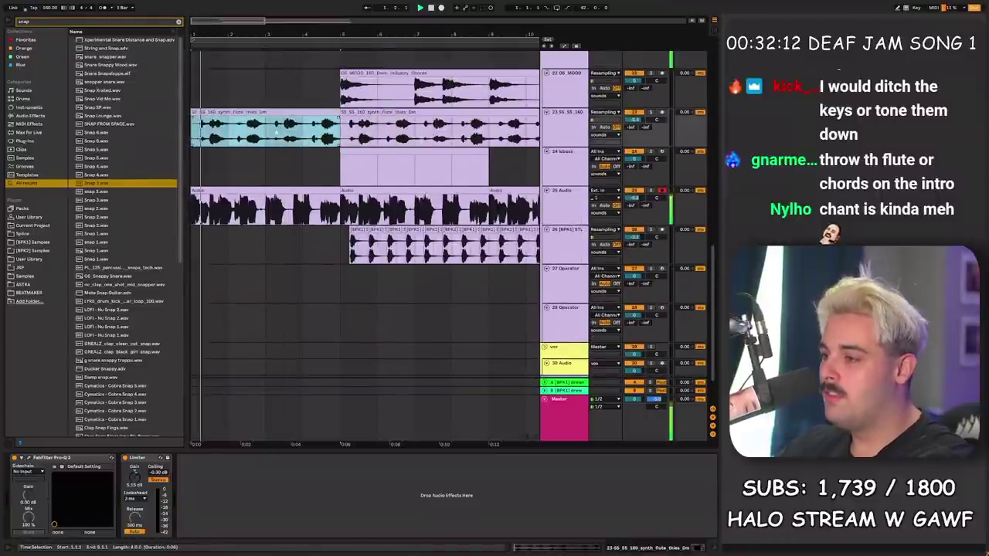
pyautogui.scroll(3, 253, 164)
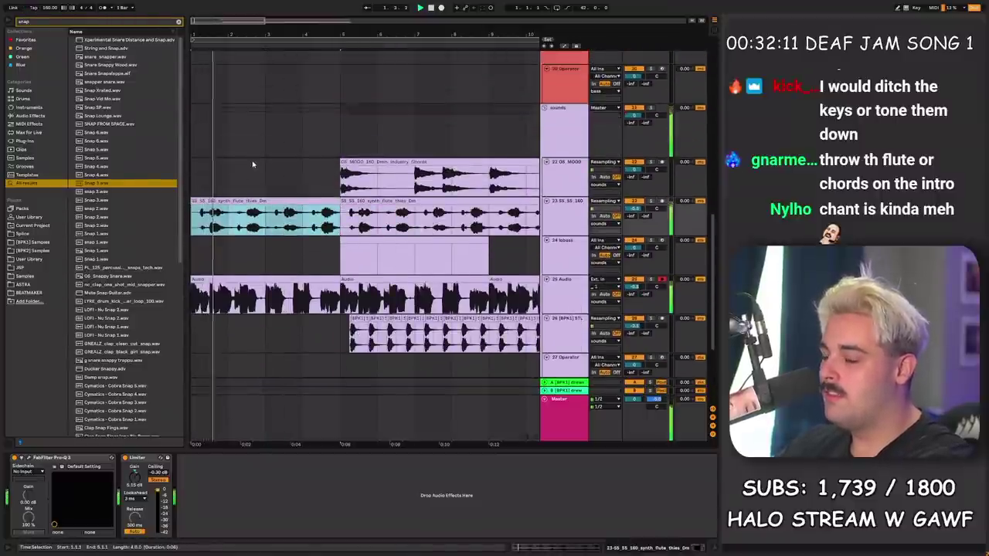
pyautogui.click(253, 306)
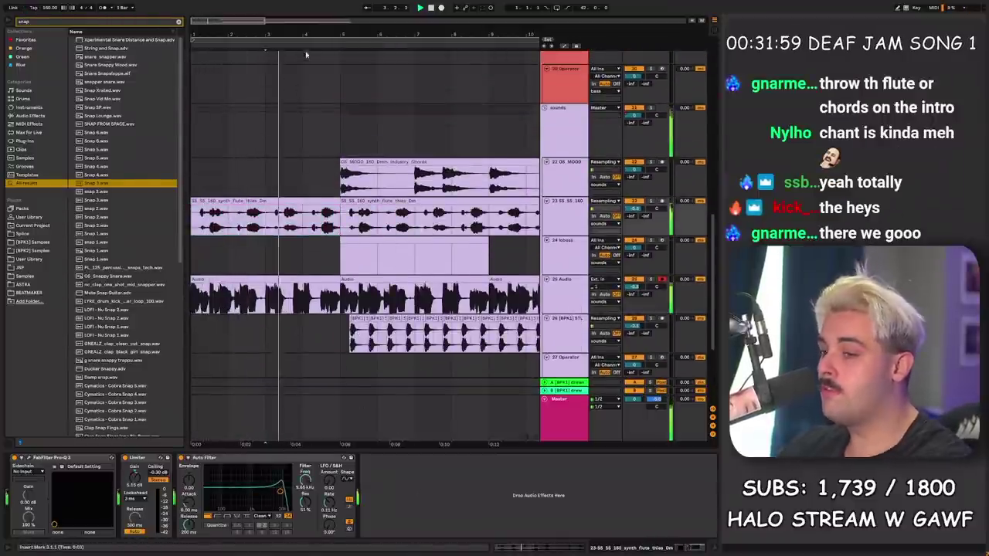
pyautogui.scroll(-3, 295, 208)
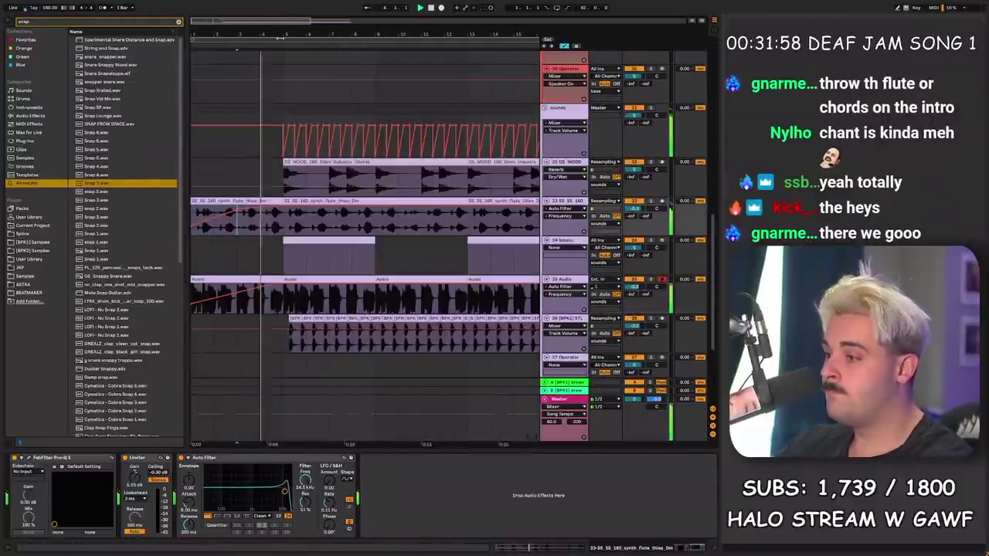
# Step: Add another audio track in the drums group, search for "909 crash" and place the Crash 909 sample at bar 5
pyautogui.scroll(8, 297, 201)
pyautogui.click(289, 255)
pyautogui.hotkey('ctrl', 't')
pyautogui.hotkey('ctrl', 'f')
pyautogui.write('909 crash')
pyautogui.moveTo(98, 39); pyautogui.dragTo(287, 294)
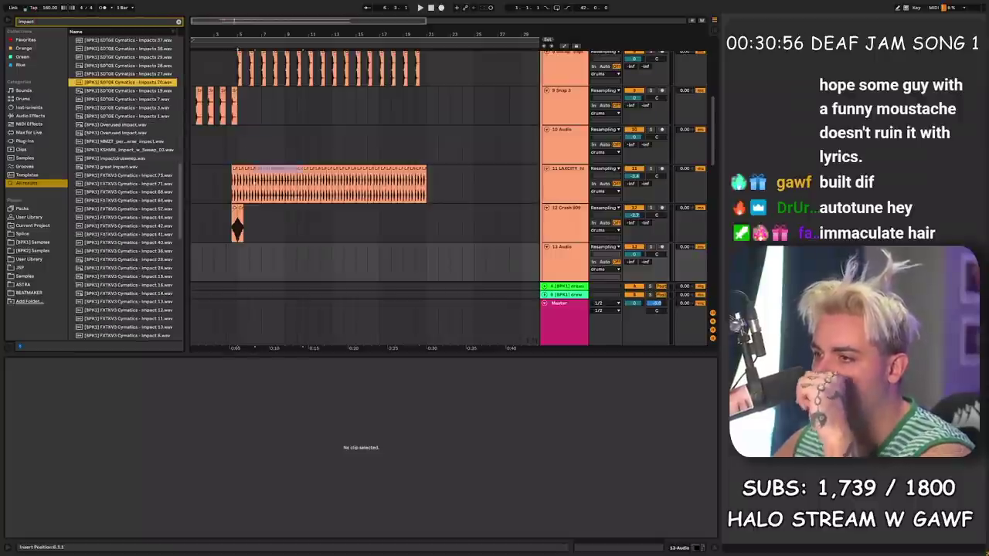
# Step: Place the [BPK1] SDTGE Cymatics impact sample at bar 5 on the empty track below the crash and play it back
pyautogui.moveTo(248, 143); pyautogui.dragTo(237, 260)
pyautogui.press('space')
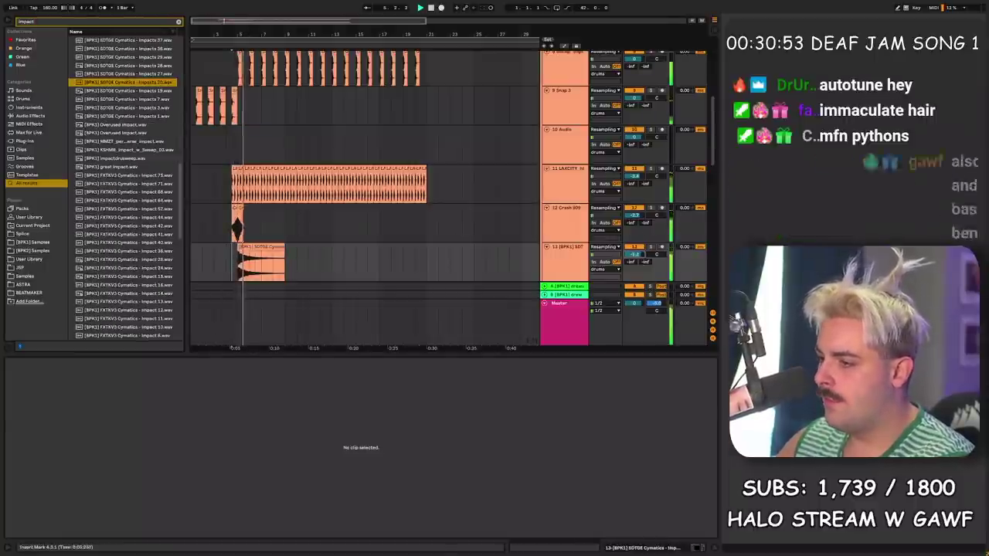
pyautogui.click(263, 267)
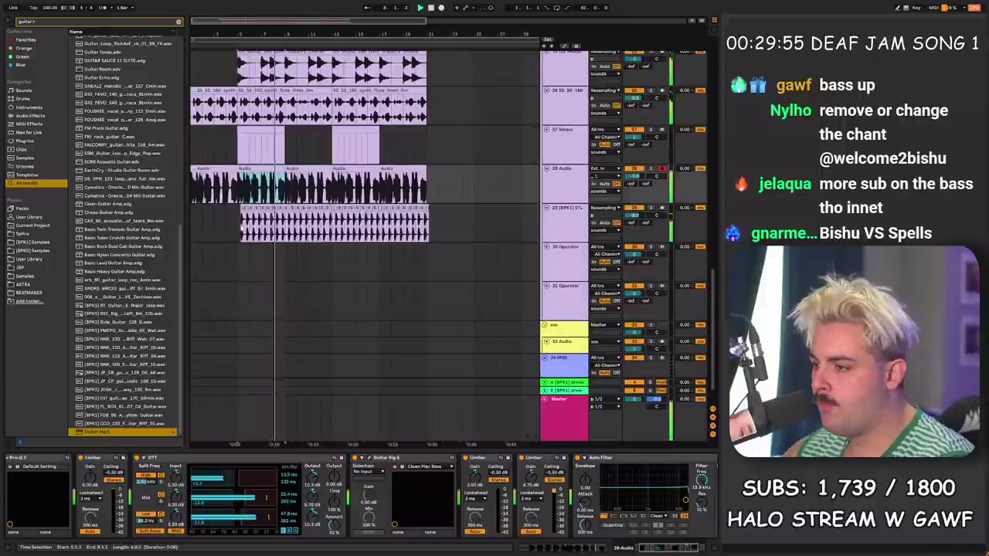
# Step: Delete the hey clips between bars 5 and 13 and lower the hey track's volume
pyautogui.click(241, 228)
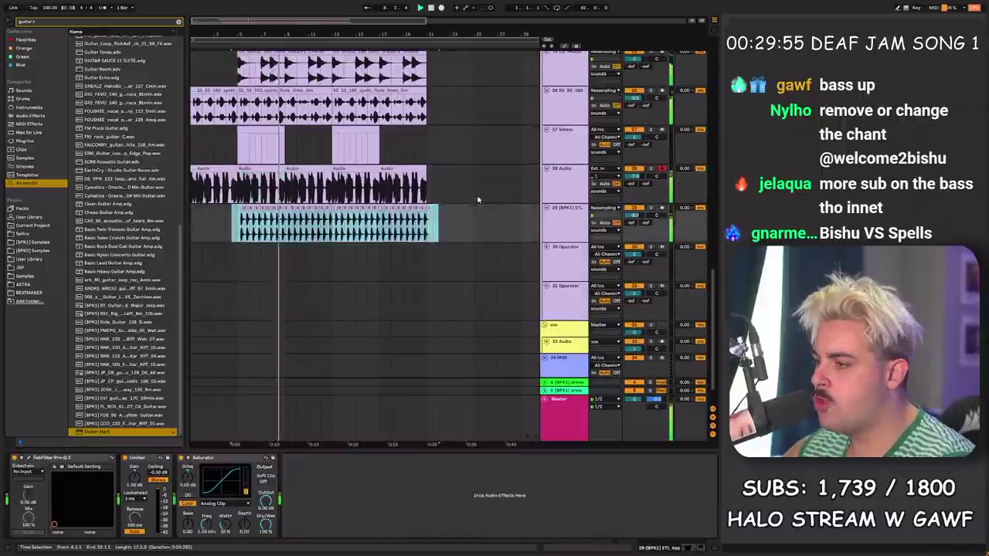
pyautogui.click(633, 210)
pyautogui.moveTo(463, 223); pyautogui.dragTo(227, 207)
pyautogui.moveTo(333, 222); pyautogui.dragTo(230, 221)
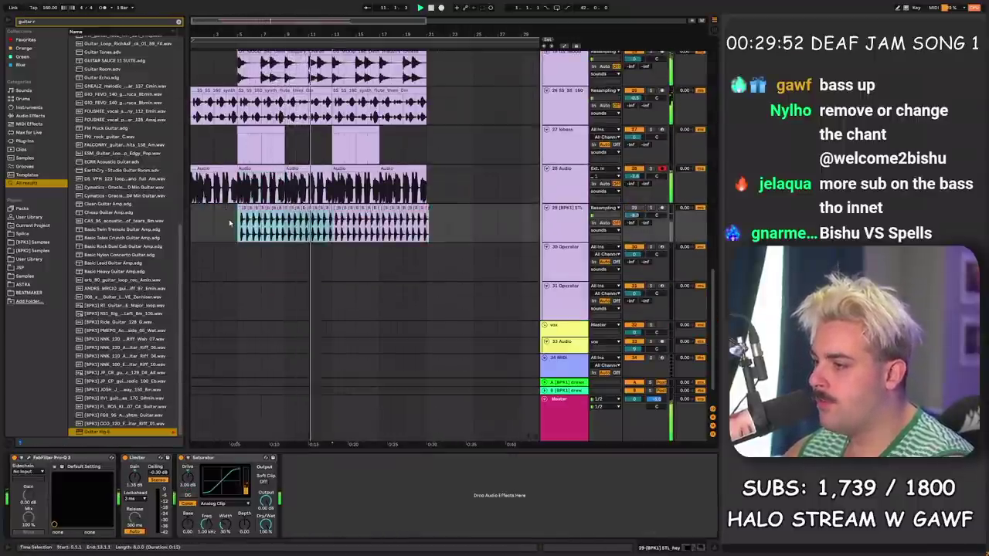
pyautogui.press('Delete')
pyautogui.click(635, 209)
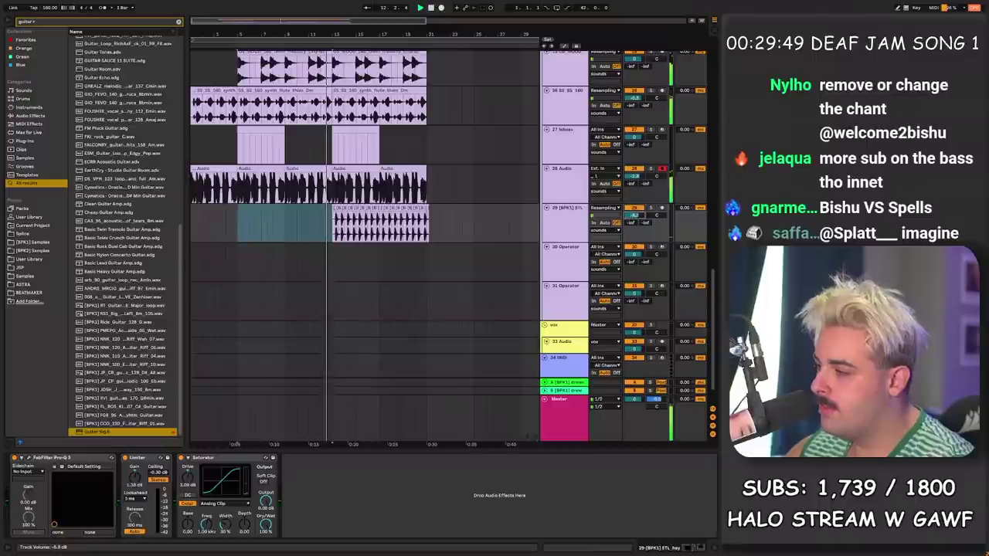
pyautogui.scroll(5, 294, 242)
pyautogui.scroll(3, 201, 229)
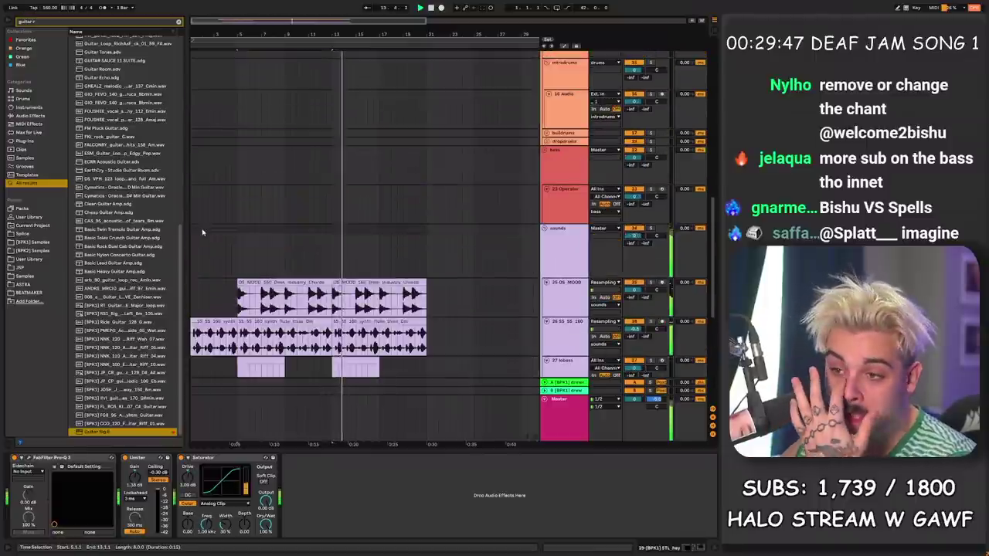
pyautogui.scroll(-5, 203, 221)
pyautogui.scroll(4, 218, 203)
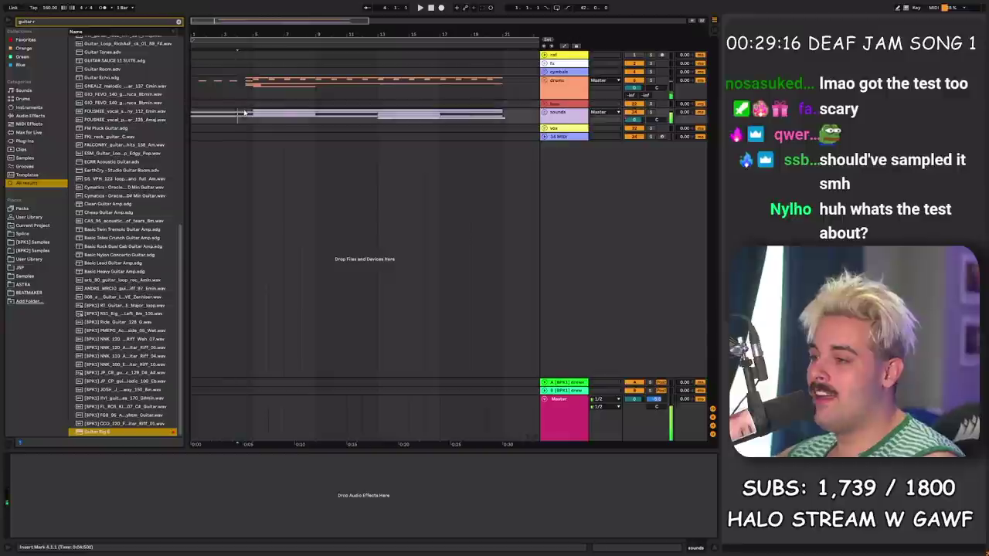
pyautogui.click(424, 88)
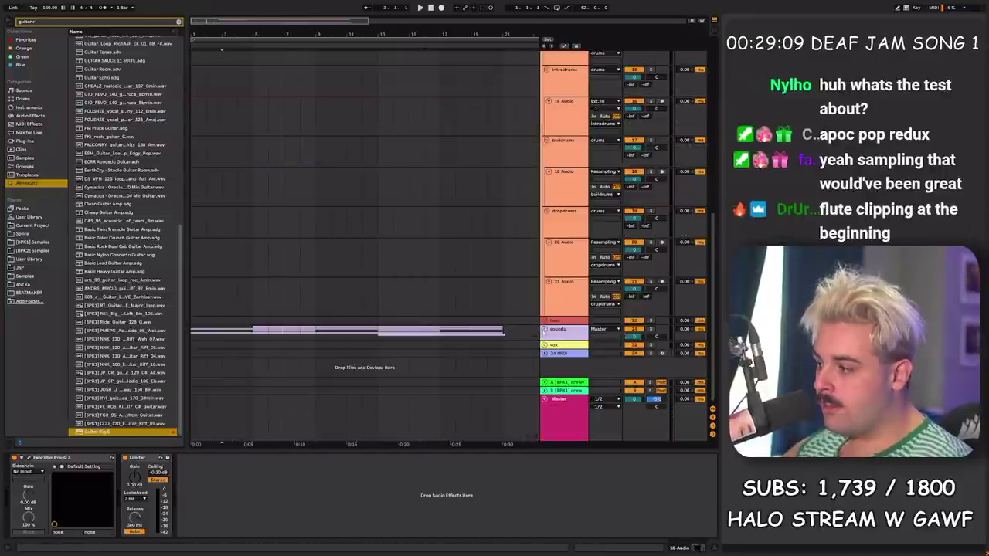
# Step: Unfold the sounds group, add an Operator MIDI track below the lobass track and create a one-bar MIDI clip at bar 4
pyautogui.click(544, 330)
pyautogui.scroll(-5, 546, 330)
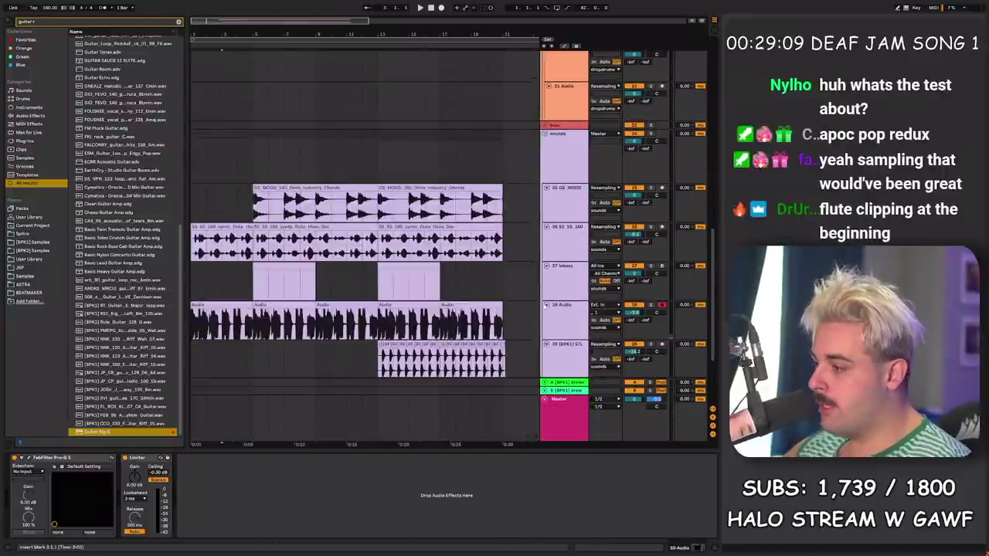
pyautogui.click(562, 283)
pyautogui.click(217, 279)
pyautogui.hotkey('ctrl', 'shift', 't')
pyautogui.moveTo(217, 279); pyautogui.dragTo(245, 319)
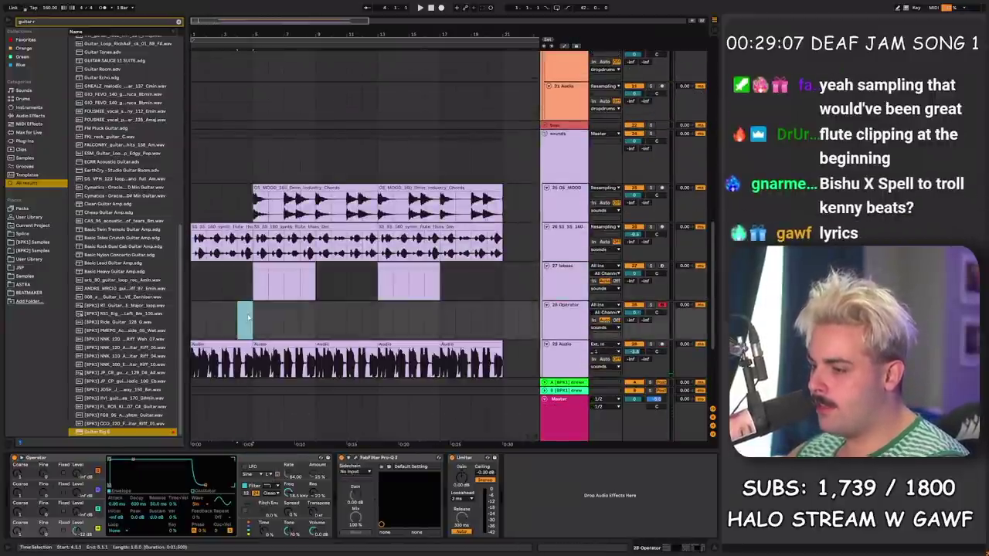
pyautogui.doubleClick(244, 319)
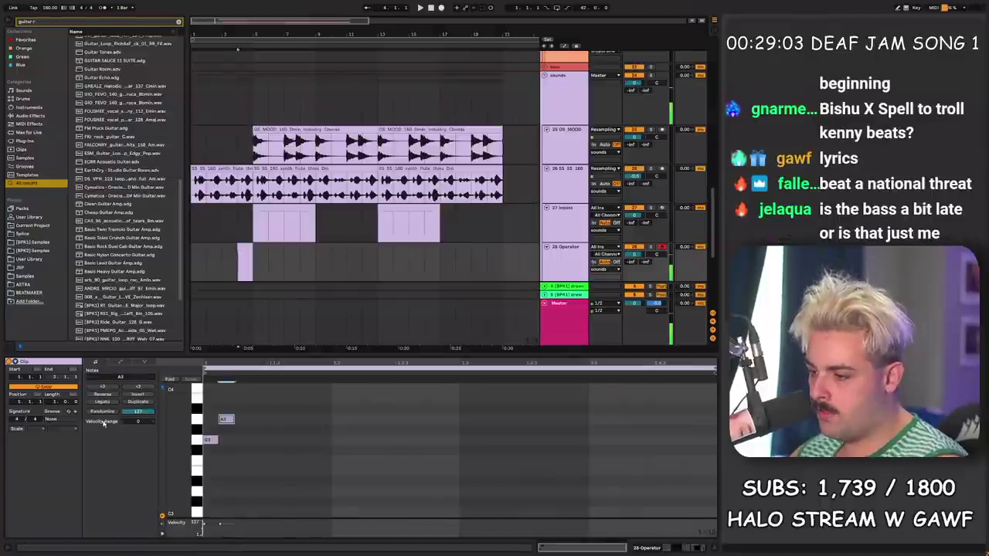
# Step: Set the clip's scale to D Minor and draw a fast melody of D4, E4, F4, G4 and A4 notes filling the bar
pyautogui.click(17, 429)
pyautogui.moveTo(211, 420)
pyautogui.mouseDown()
pyautogui.moveTo(214, 401)
pyautogui.moveTo(212, 431)
pyautogui.mouseUp()
pyautogui.moveTo(218, 505); pyautogui.dragTo(218, 513)
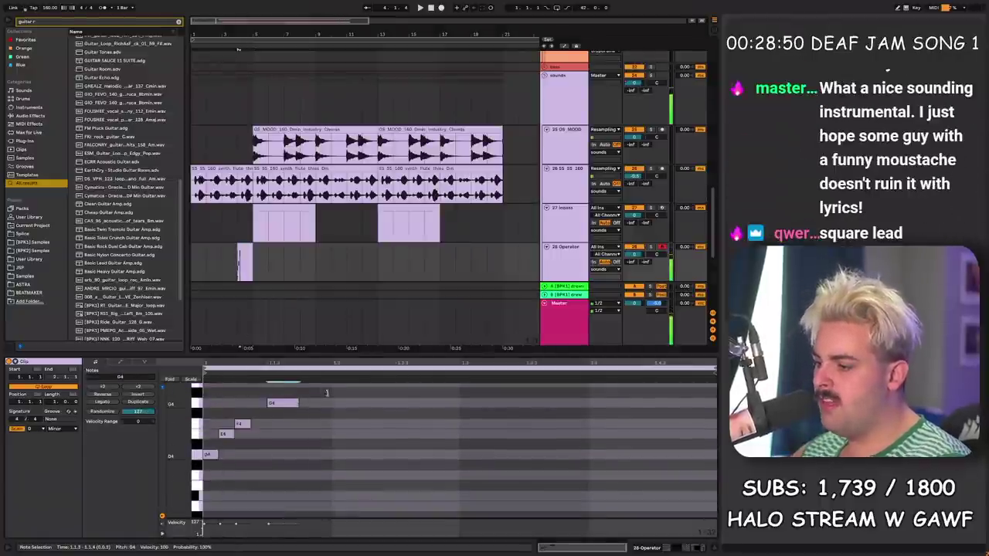
pyautogui.click(377, 426)
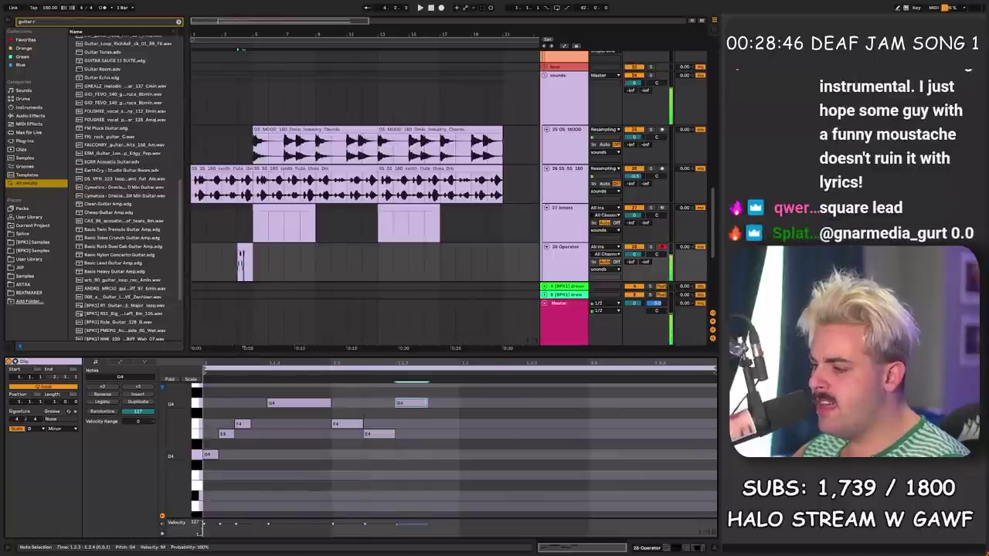
pyautogui.scroll(3, 448, 420)
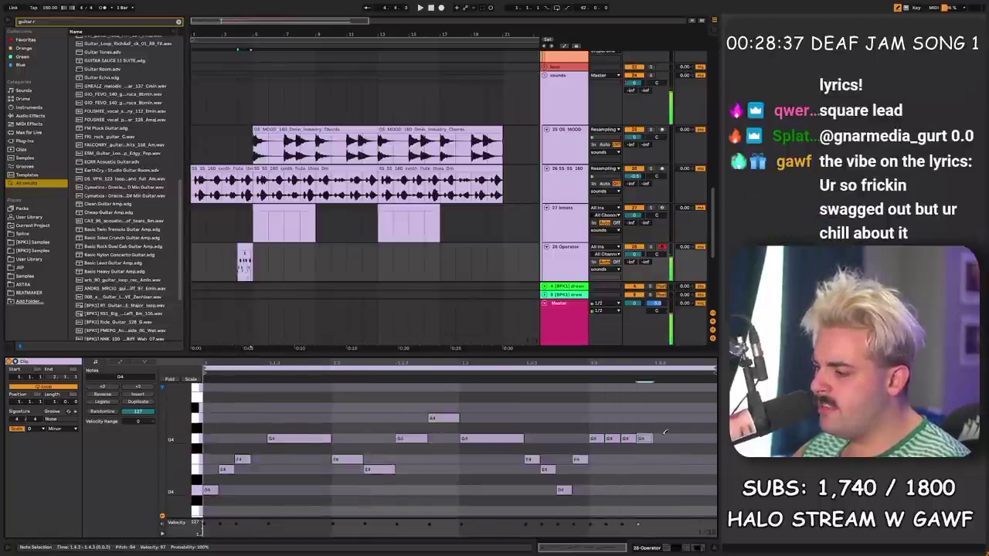
pyautogui.click(662, 438)
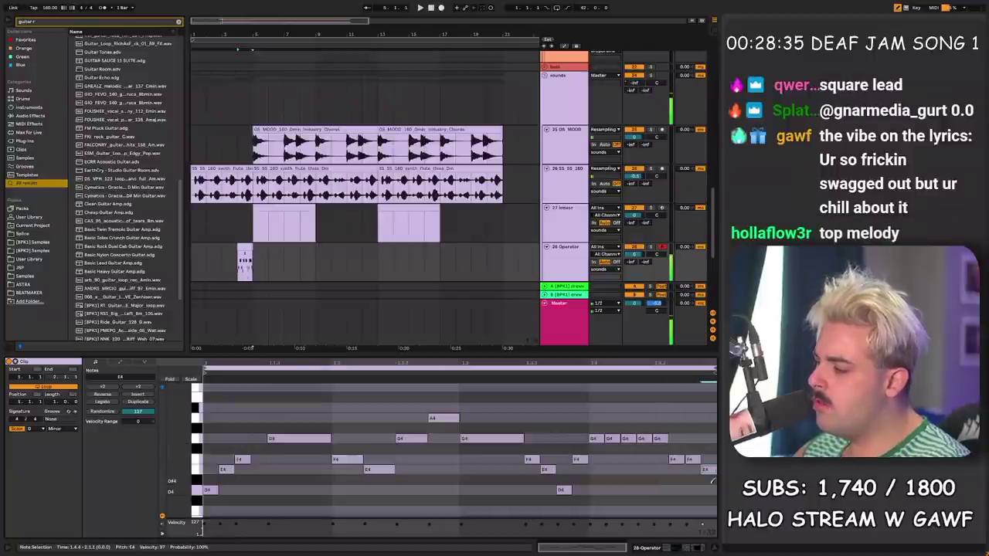
pyautogui.scroll(-4, 712, 482)
# Step: Replace Operator with Serum on the melody track, load the LD C64 Lead [AS] preset and play back the clip
pyautogui.hotkey('shift', 'Tab')
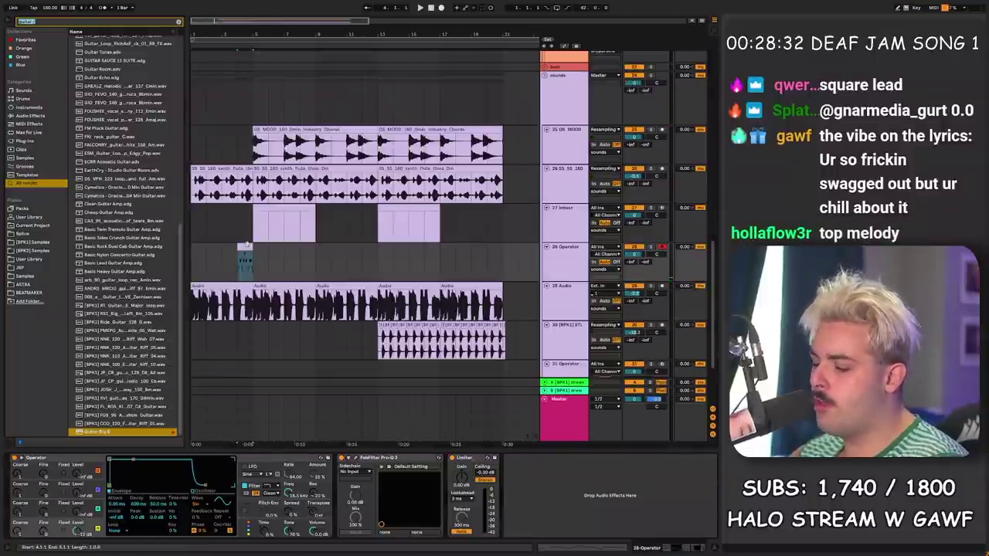
pyautogui.write('serum')
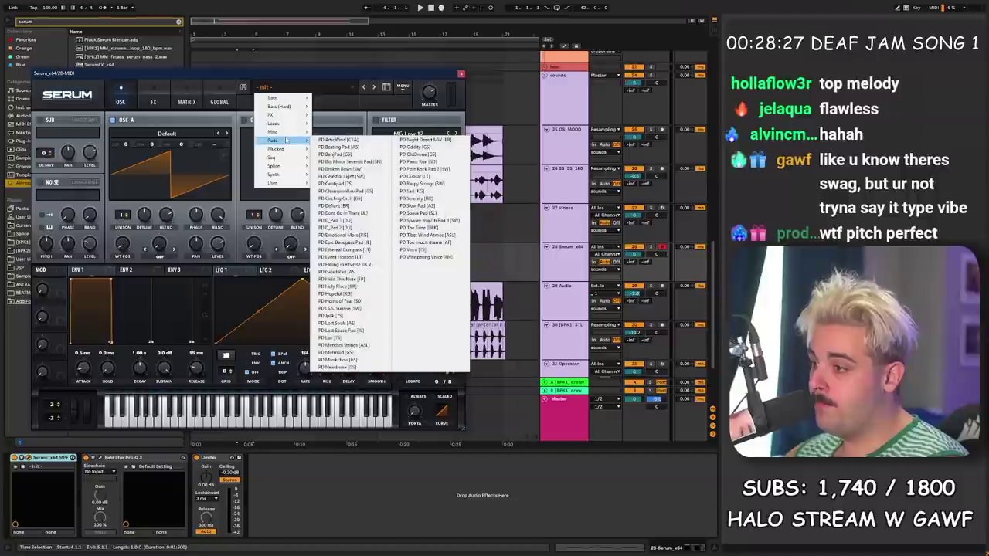
pyautogui.moveTo(274, 124)
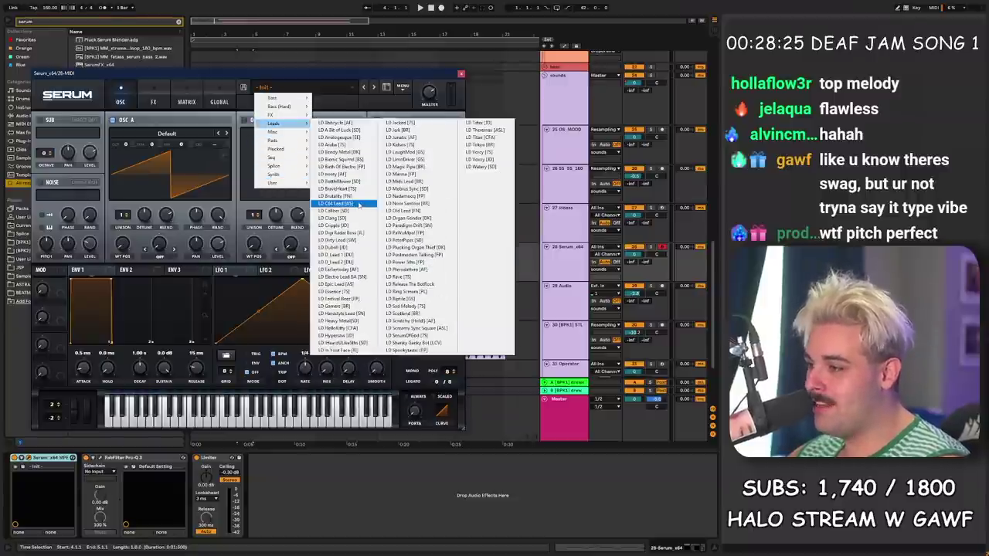
pyautogui.click(358, 205)
pyautogui.press('space')
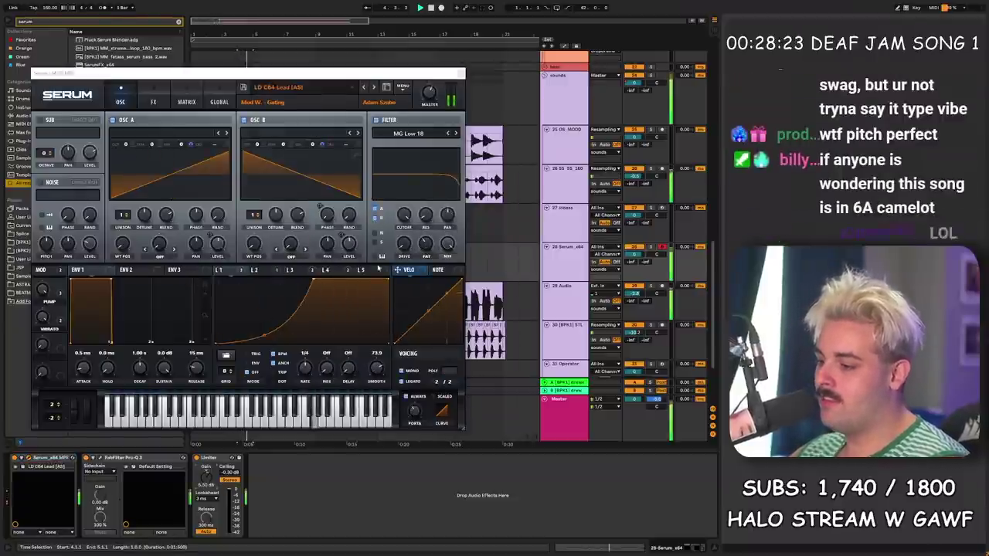
pyautogui.click(462, 74)
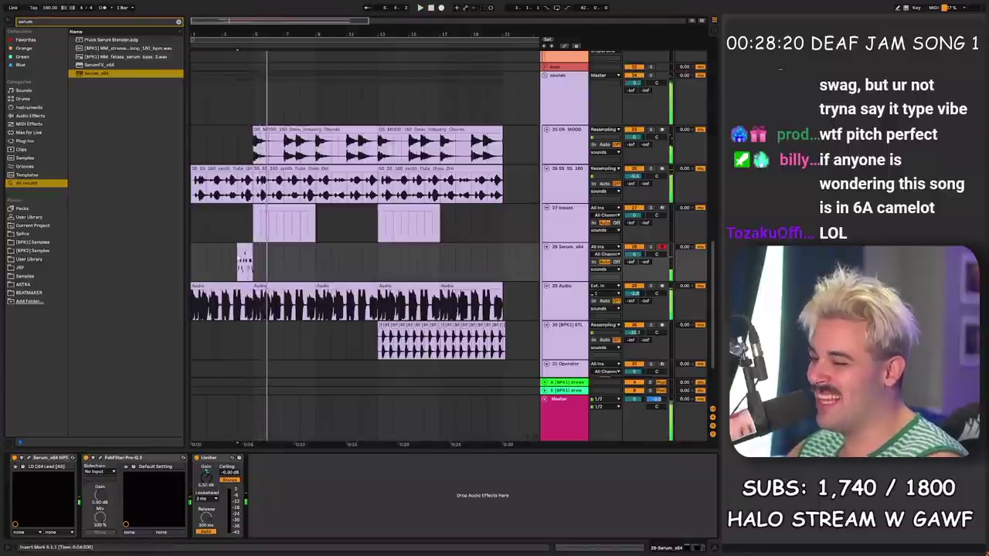
pyautogui.click(246, 247)
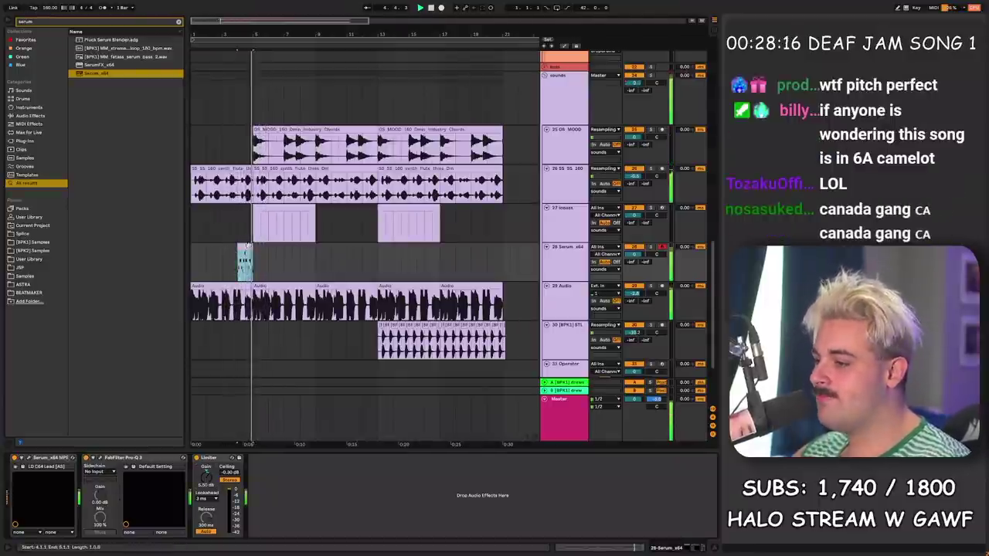
# Step: Search the browser for salem and load the salem chain 7 rack onto the audio track in the vox group
pyautogui.press('space')
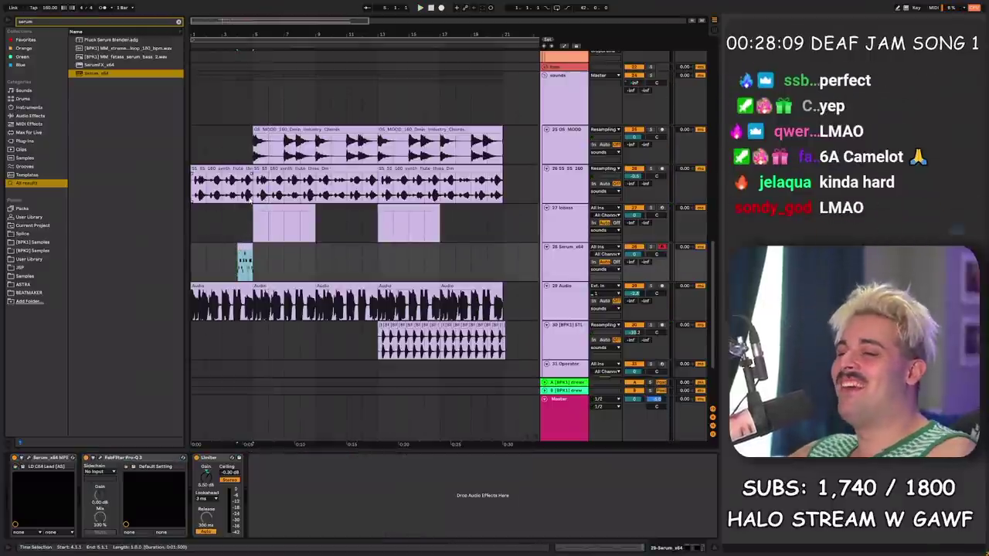
pyautogui.press('space')
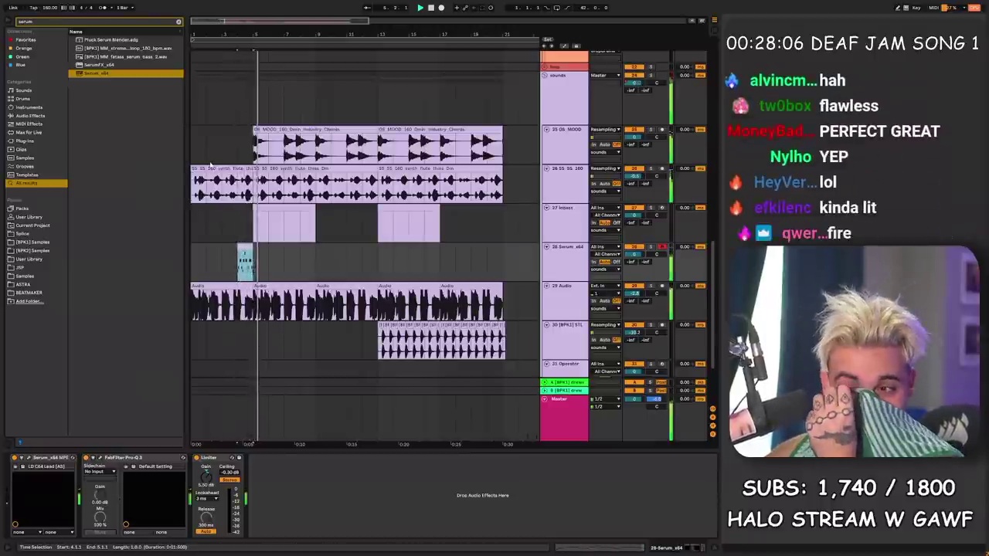
pyautogui.scroll(-3, 211, 163)
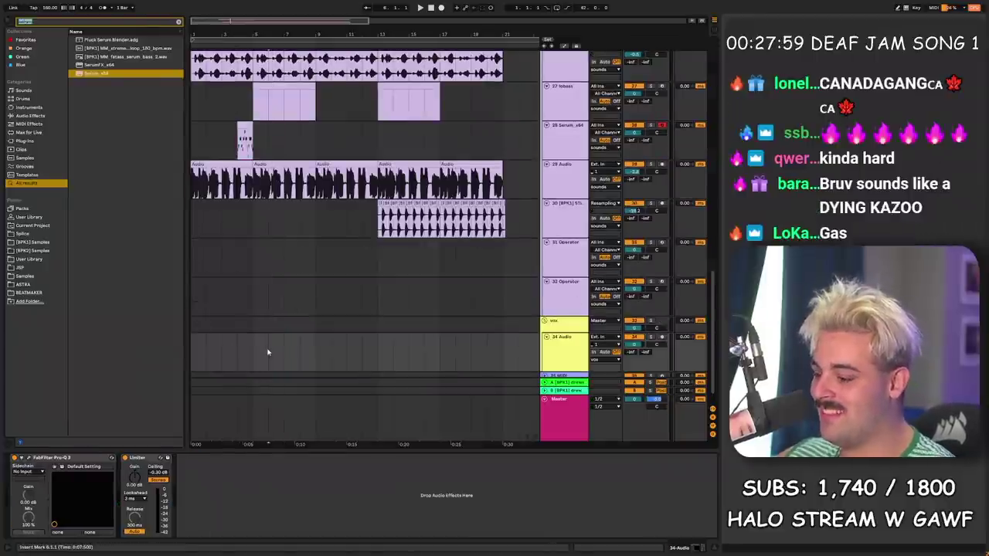
pyautogui.write('salanm')
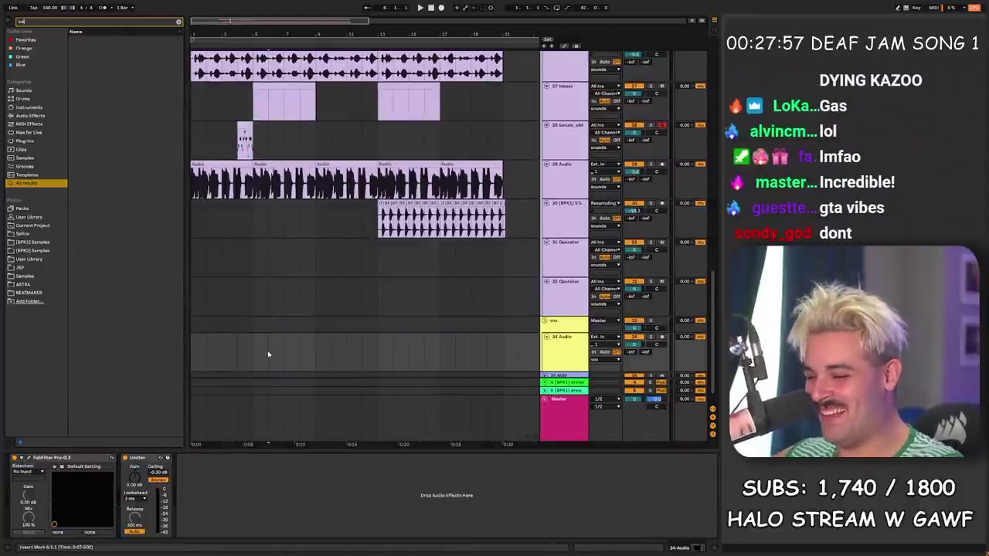
pyautogui.write('lem')
pyautogui.moveTo(105, 82); pyautogui.dragTo(259, 348)
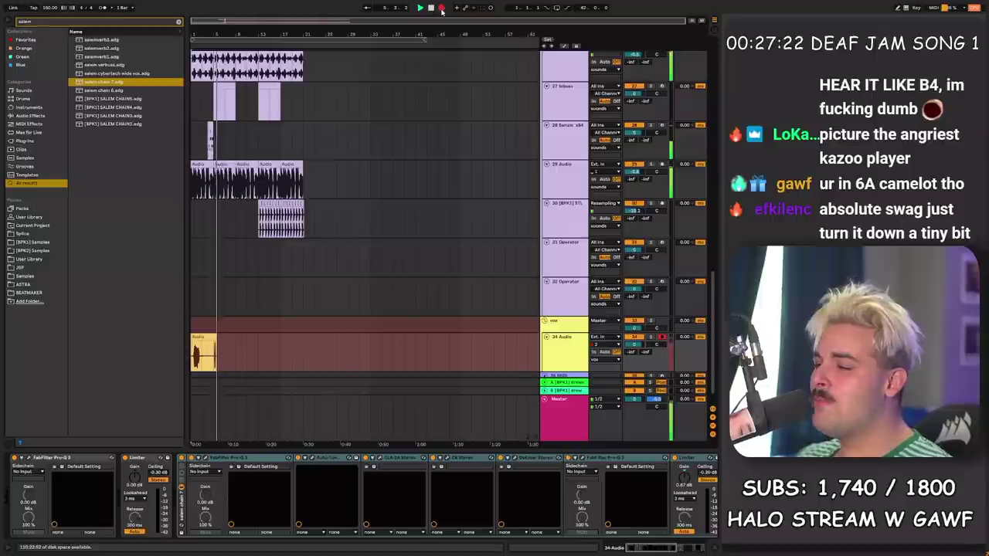
# Step: Record a vocal take from bar 1 on the vox audio track and play it back from bar 4
pyautogui.click(442, 8)
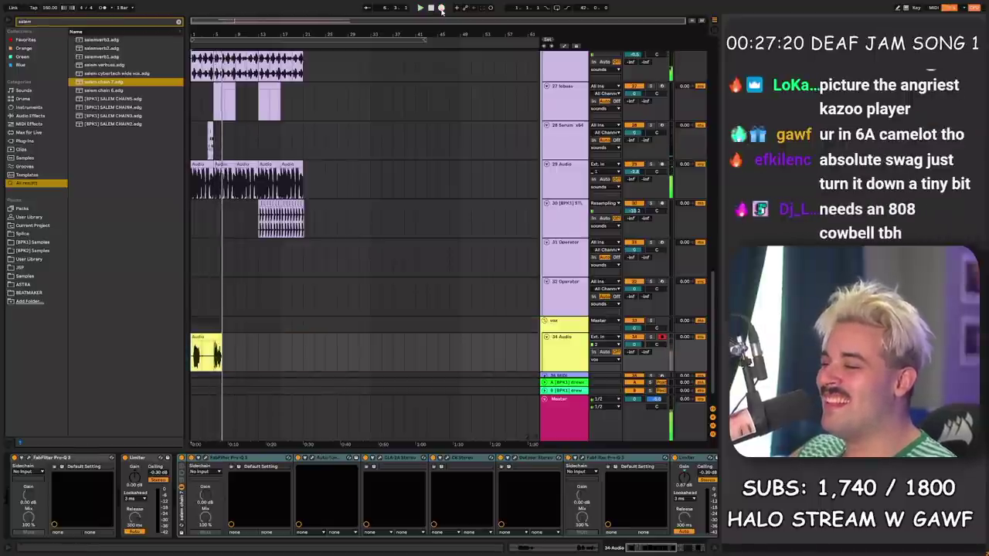
pyautogui.moveTo(222, 37); pyautogui.dragTo(246, 212)
pyautogui.click(238, 360)
pyautogui.press('space')
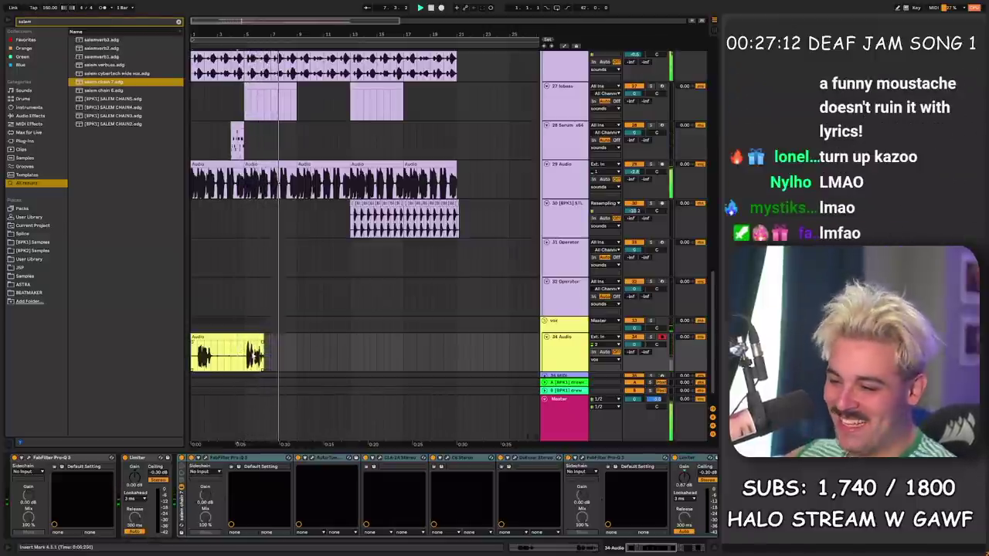
pyautogui.press('space')
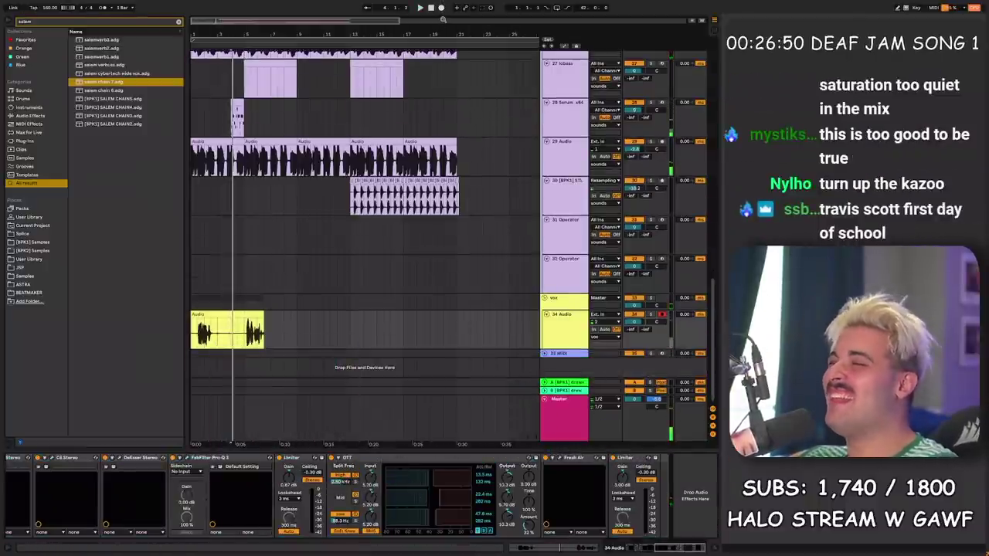
# Step: Record more vocals on the vox audio track from bar 4 and play back the new clips
pyautogui.click(441, 7)
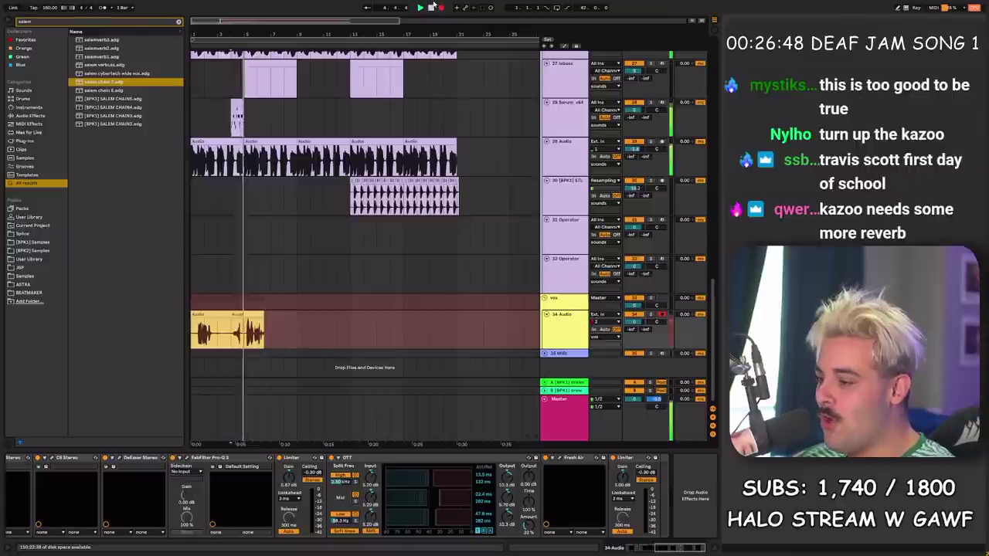
pyautogui.click(433, 5)
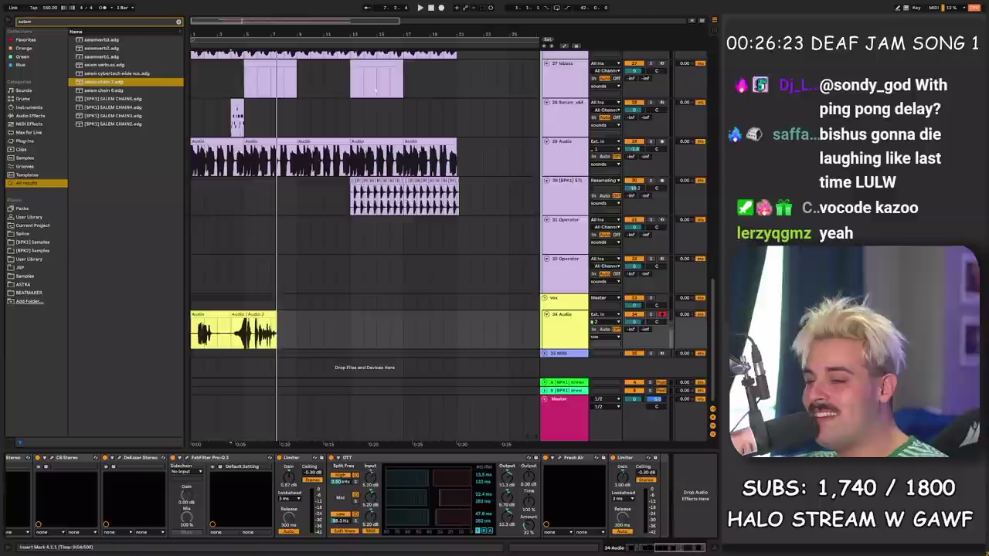
pyautogui.click(258, 316)
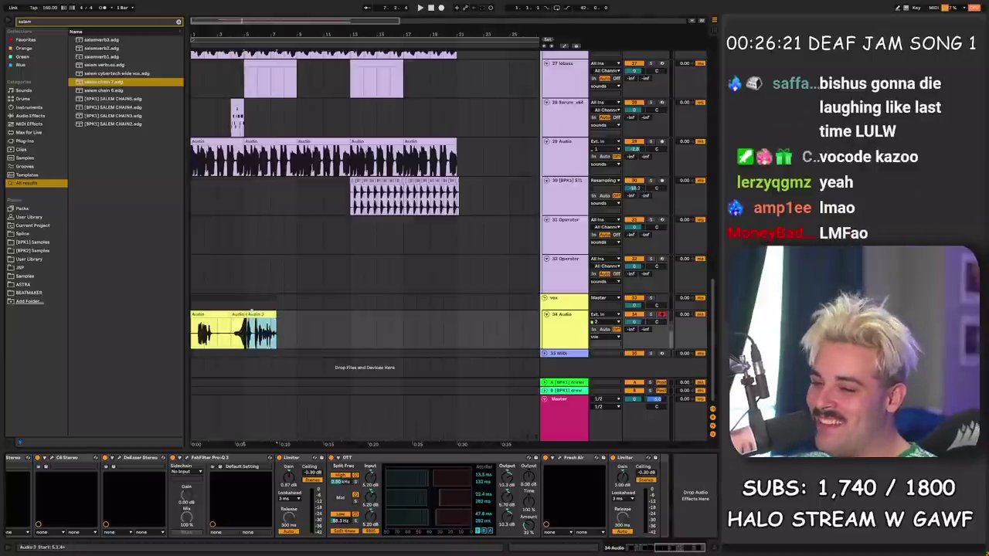
pyautogui.press('space')
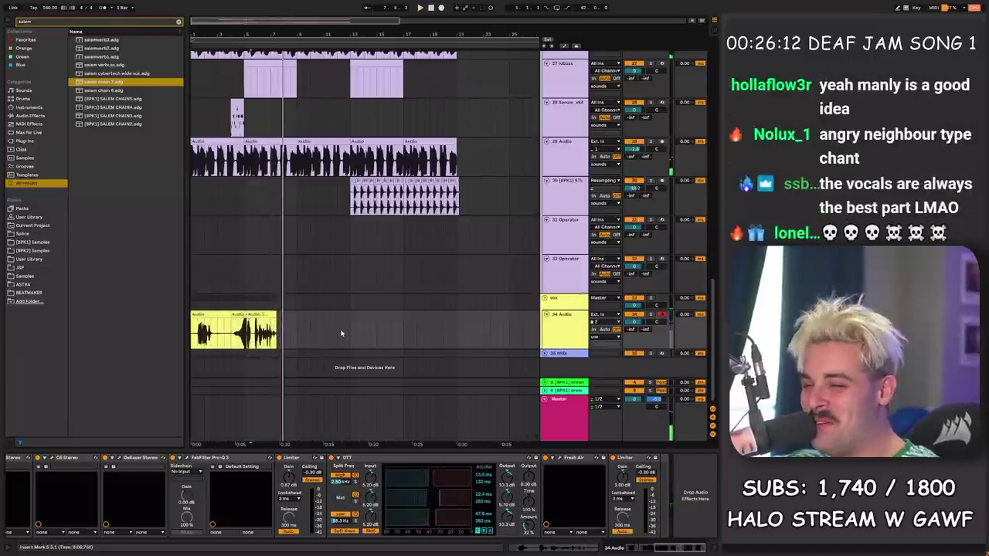
# Step: Try another vocal take from about bar 7 on the vox track and delete its clip
pyautogui.click(247, 333)
pyautogui.press('space')
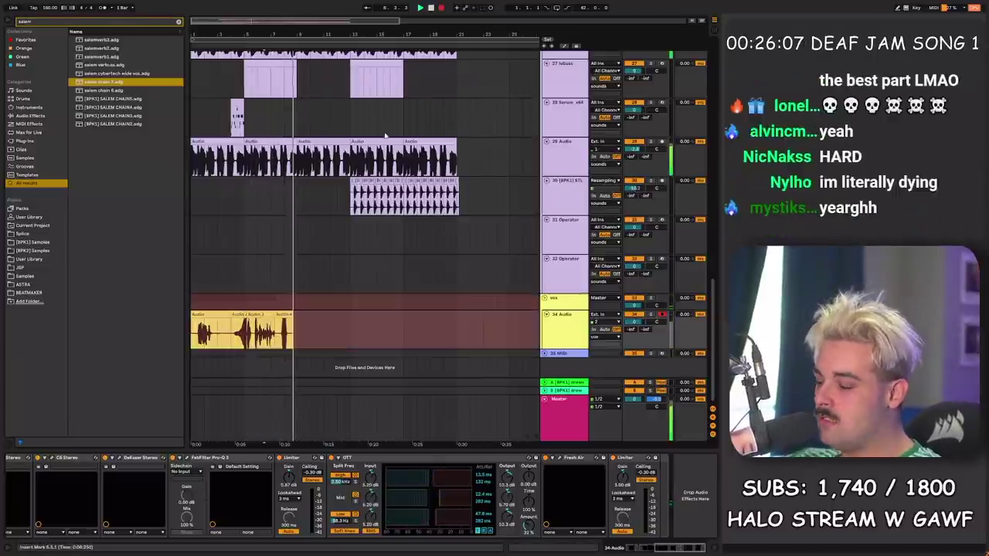
pyautogui.press('space')
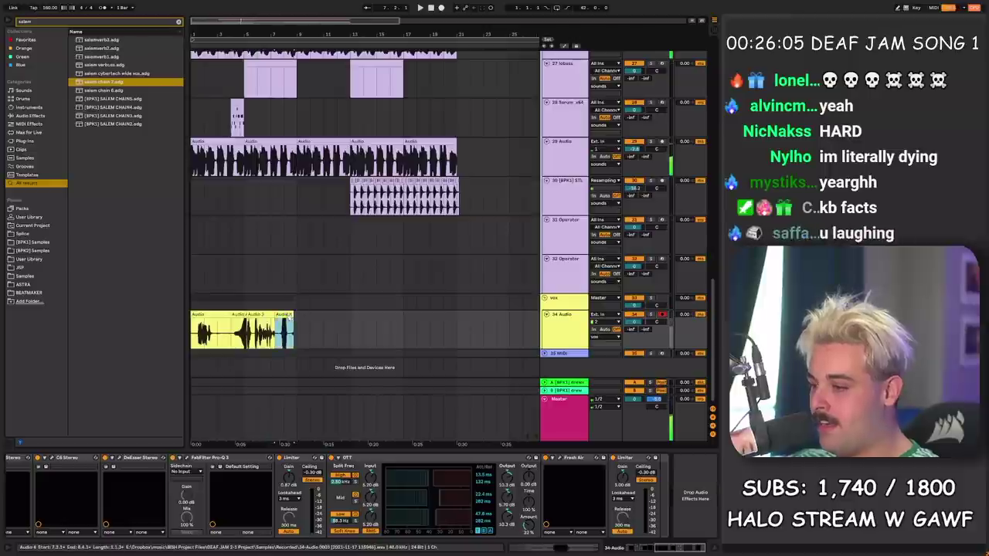
pyautogui.press('Delete')
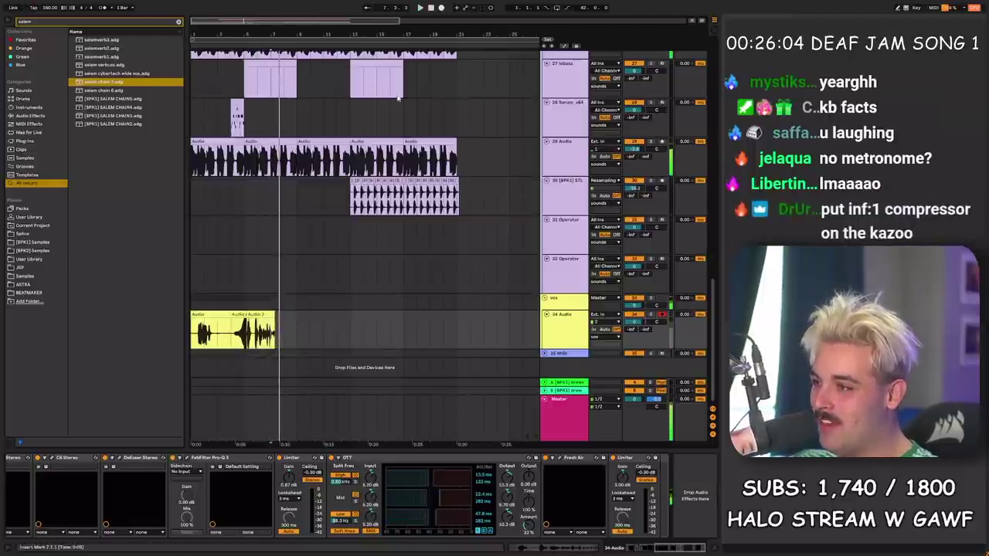
# Step: Record a vocal take with the metronome on in the empty space from about bar 34 to bar 42
pyautogui.moveTo(393, 36); pyautogui.dragTo(392, 16)
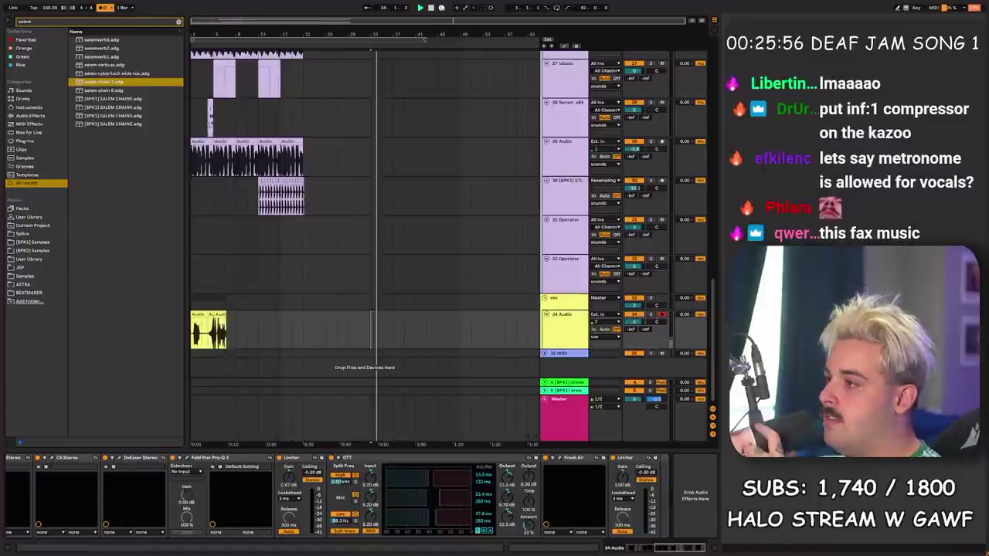
pyautogui.click(441, 7)
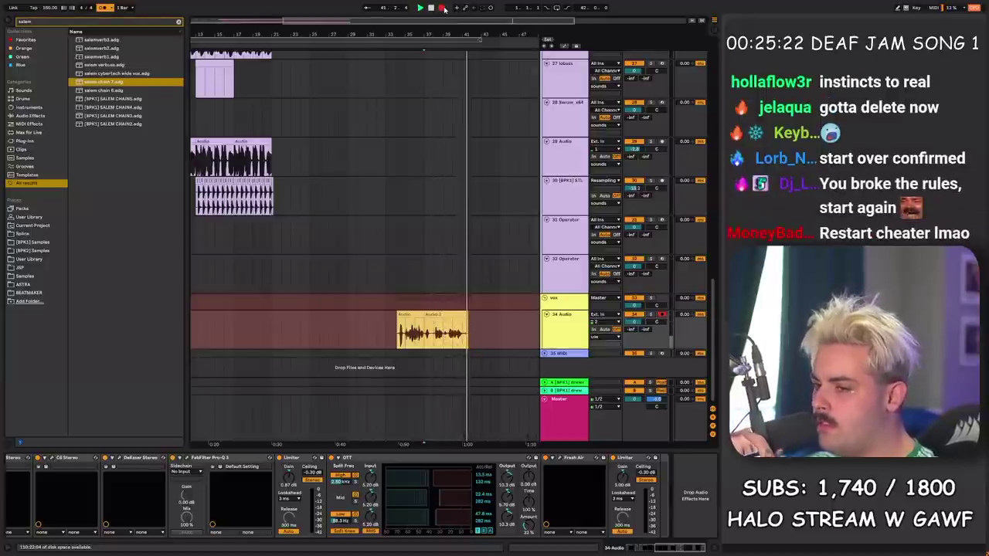
pyautogui.press('space')
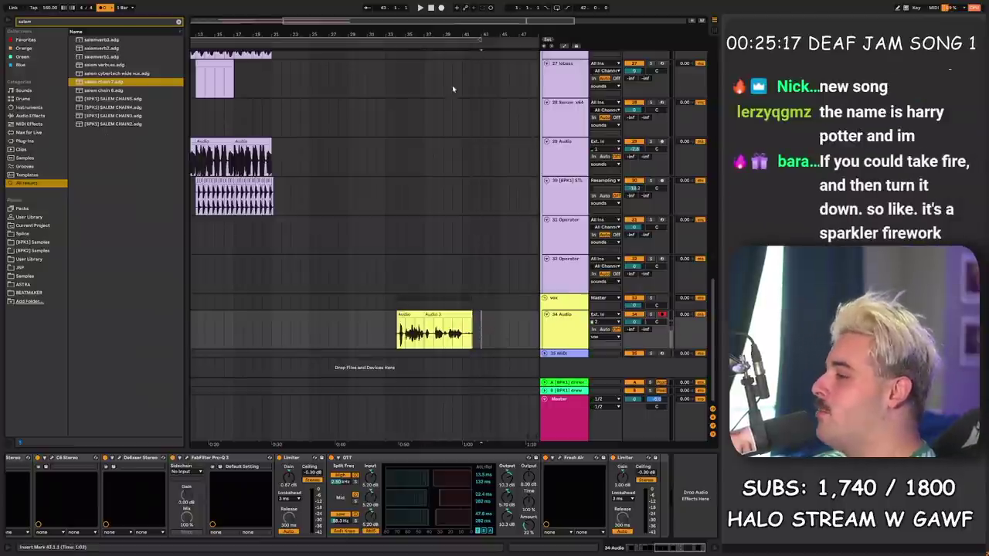
# Step: Record another vocal take from bar 43 to about bar 57 on the vox audio track
pyautogui.click(442, 8)
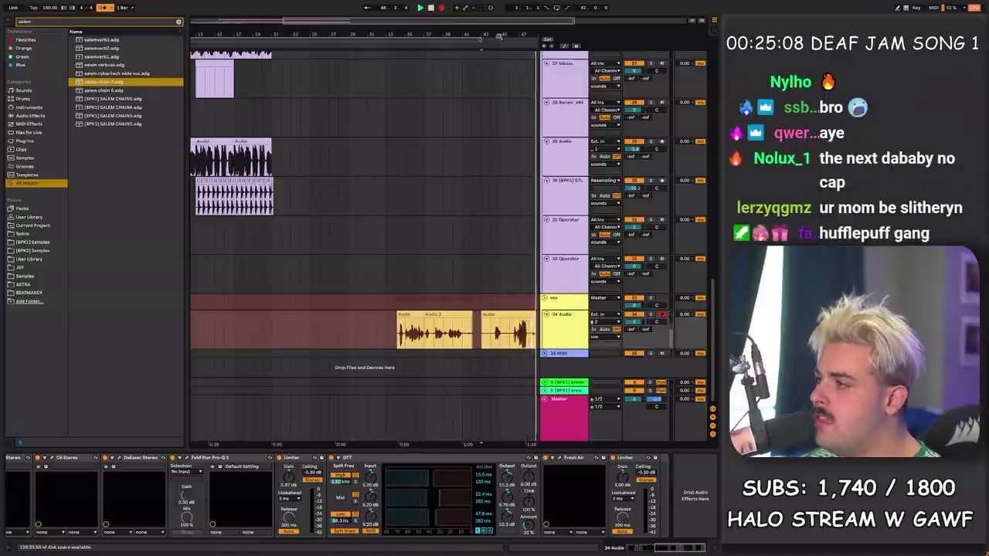
pyautogui.scroll(3, 366, 260)
pyautogui.scroll(4, 366, 261)
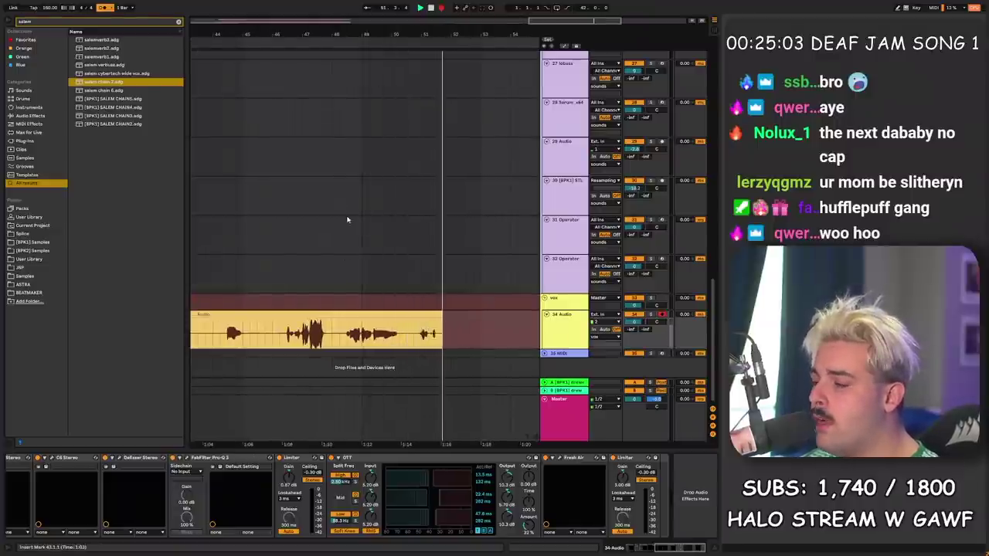
pyautogui.scroll(-3, 402, 73)
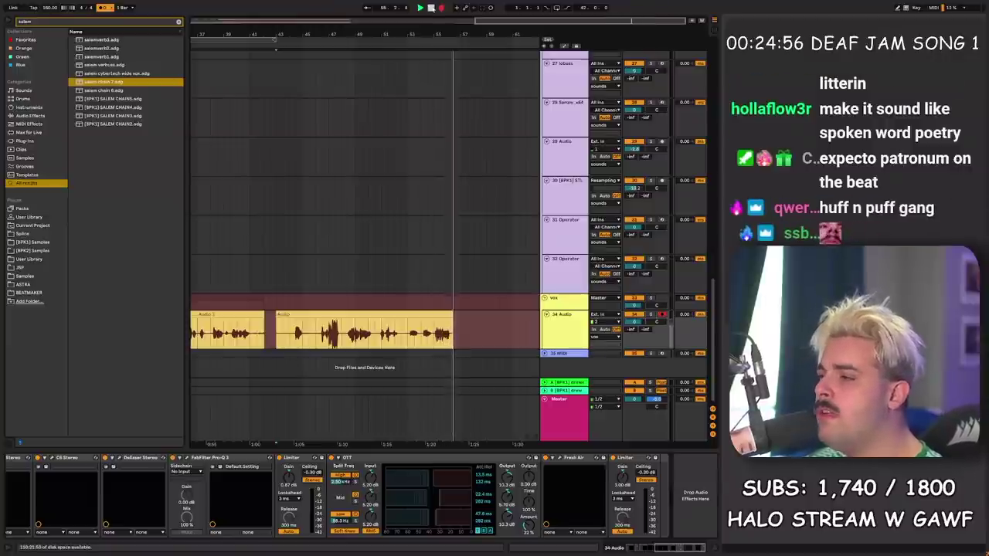
pyautogui.press('space')
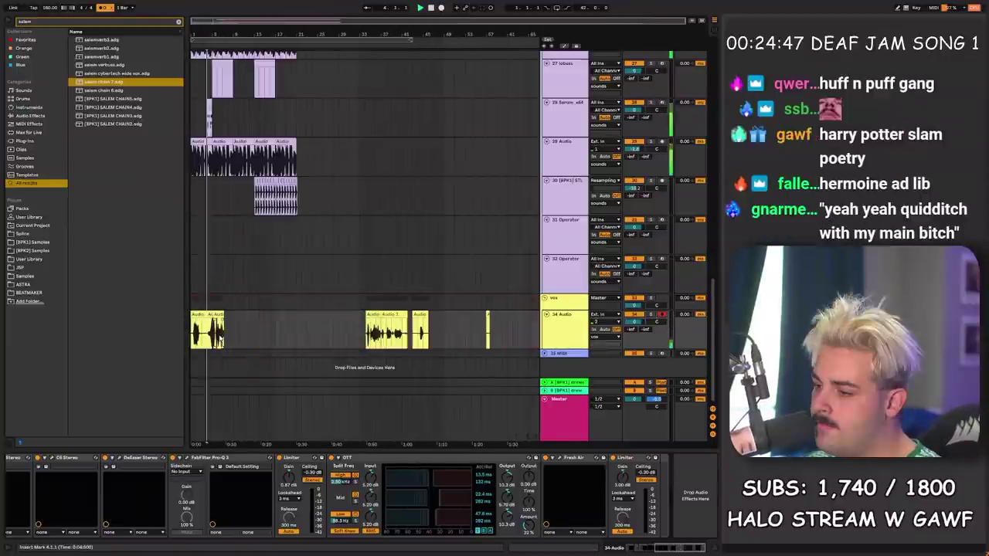
# Step: Paste the cut vocal section into the beat, move it to start at 5.2.1 and play back the arrangement
pyautogui.click(220, 339)
pyautogui.hotkey('ctrl', 'v')
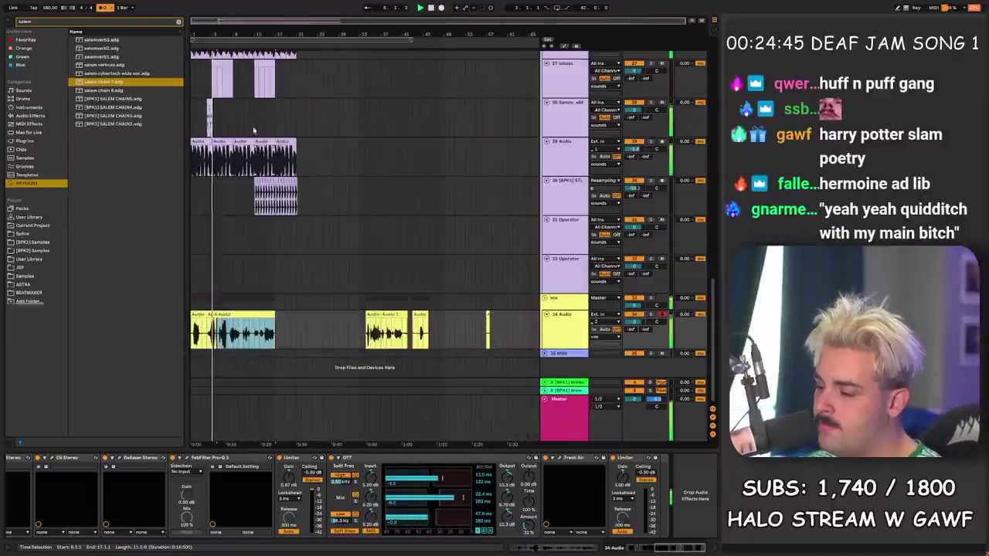
pyautogui.scroll(5, 210, 332)
pyautogui.moveTo(282, 316); pyautogui.dragTo(253, 322)
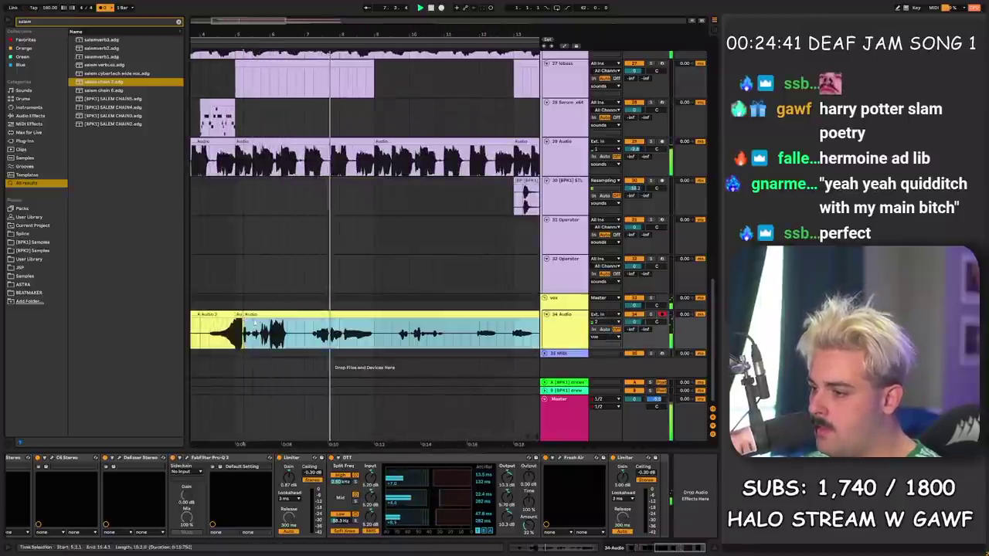
pyautogui.moveTo(377, 32); pyautogui.dragTo(265, 24)
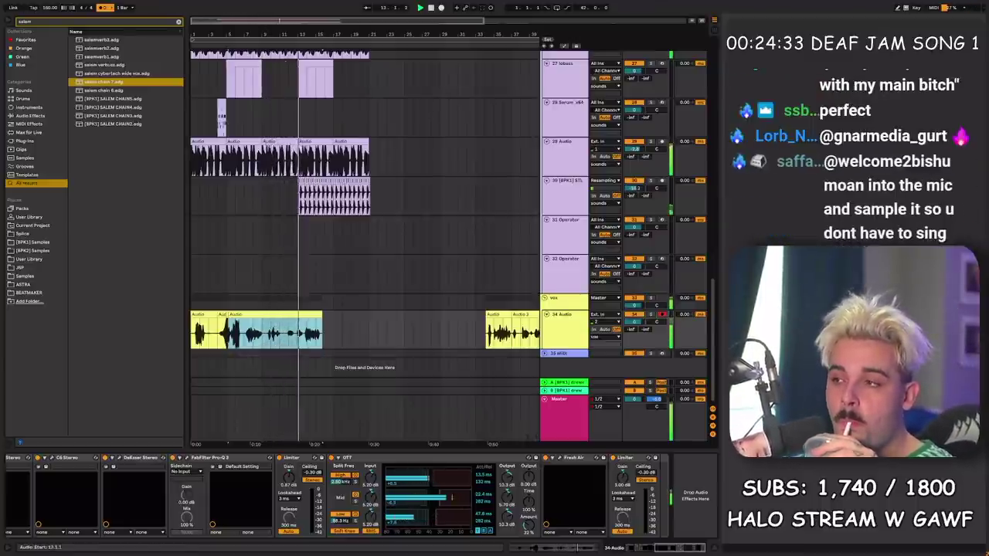
pyautogui.scroll(1, 299, 151)
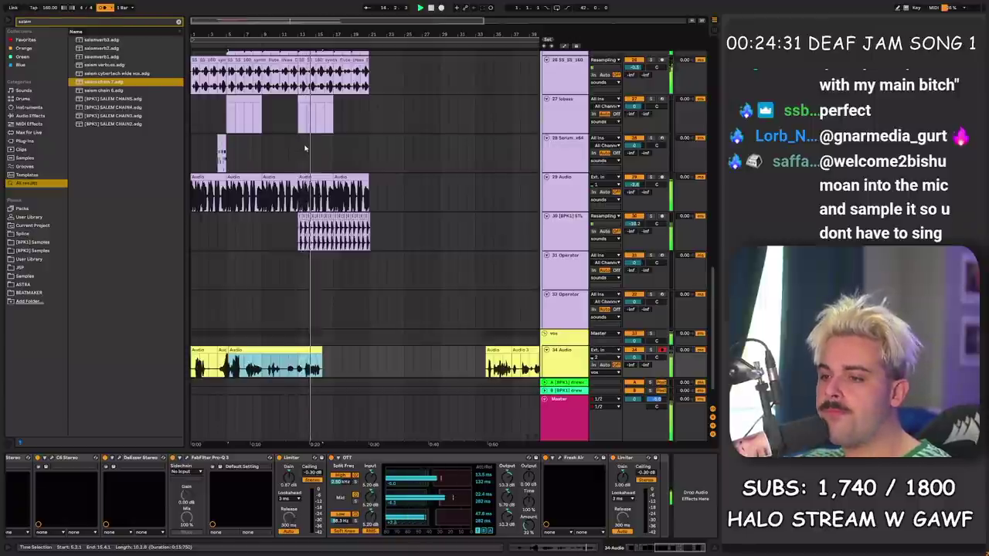
pyautogui.hotkey('ctrl', 'shift', 't')
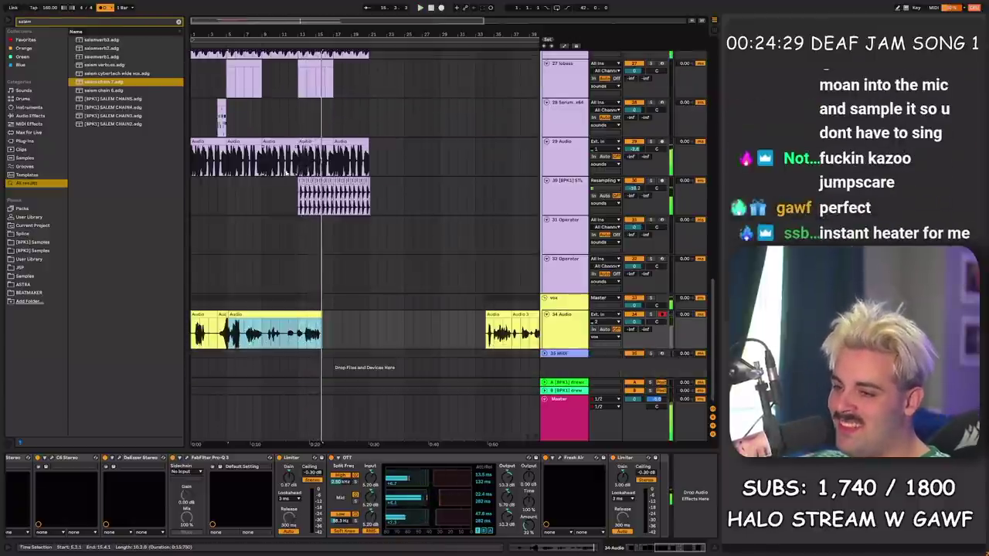
# Step: Fold the groups and clear the drums and sounds between 12.3.1 and 13.1.1 and the vocals from 12.3.1 to 17.1.1
pyautogui.scroll(2, 251, 155)
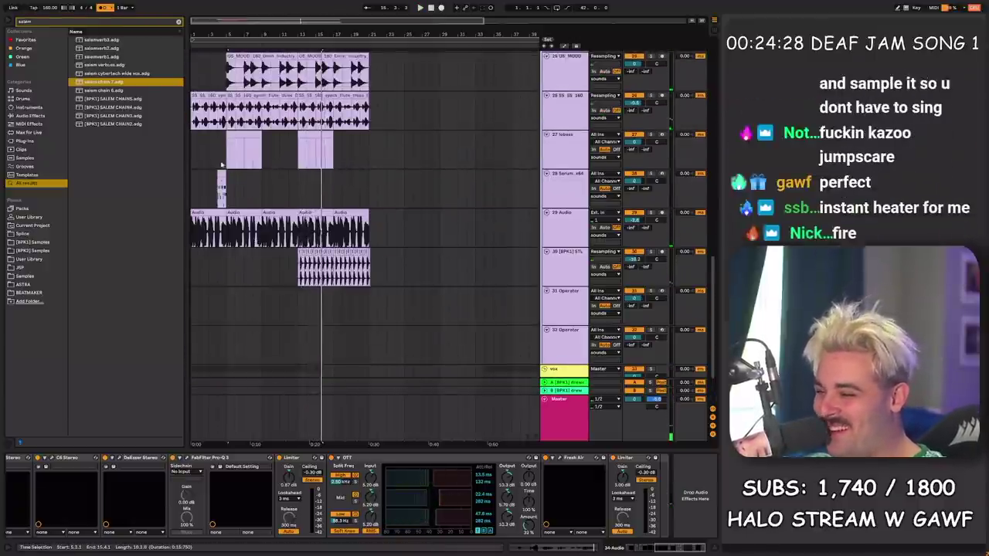
pyautogui.click(289, 229)
pyautogui.scroll(6, 391, 239)
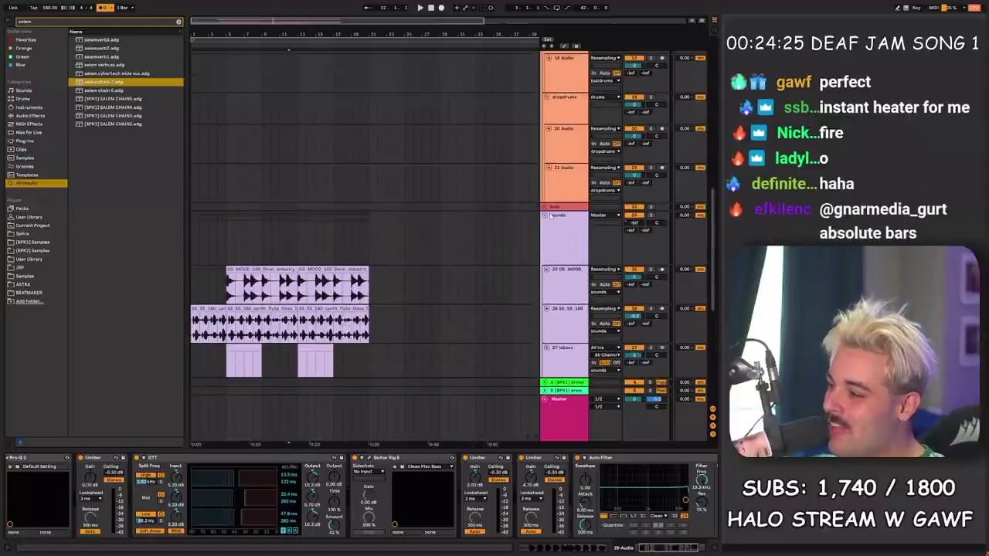
pyautogui.keyDown('alt'); pyautogui.click(545, 216); pyautogui.keyUp('alt')
pyautogui.moveTo(301, 36); pyautogui.dragTo(293, 90)
pyautogui.moveTo(285, 129); pyautogui.dragTo(370, 128)
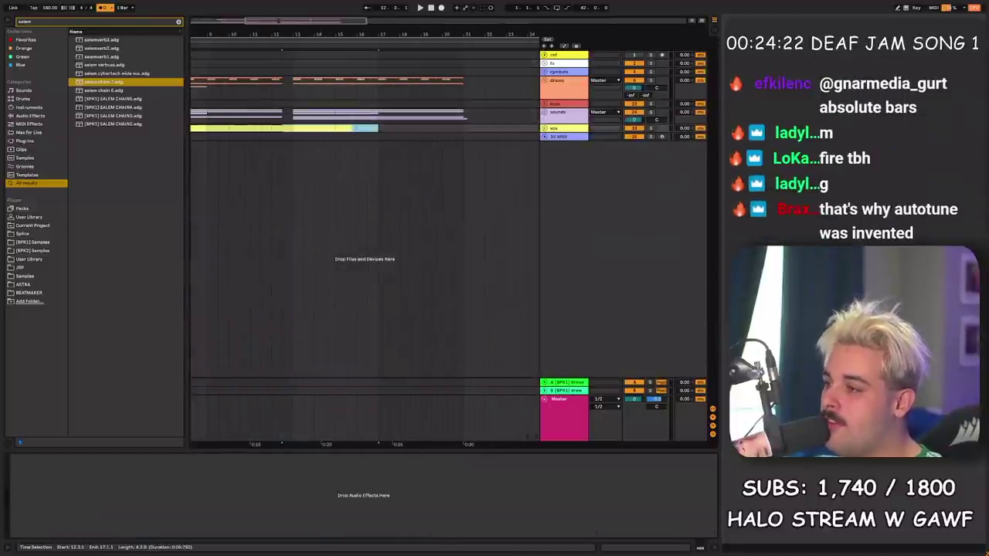
# Step: Add a Serum track below sounds with a half-bar MIDI clip at 12.3.1 and load the Splice preset 72 FX - Quixinator
pyautogui.click(284, 119)
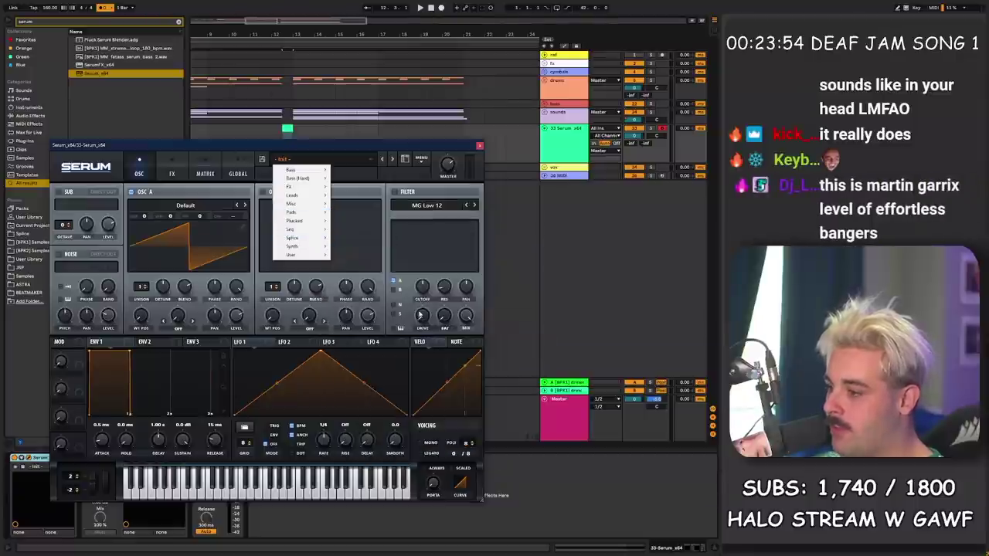
pyautogui.moveTo(315, 243)
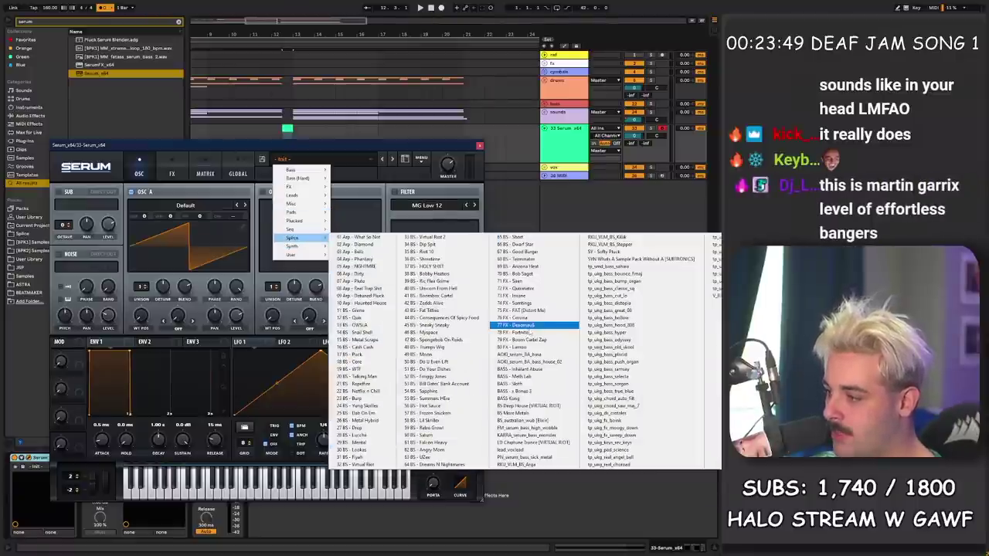
pyautogui.click(521, 290)
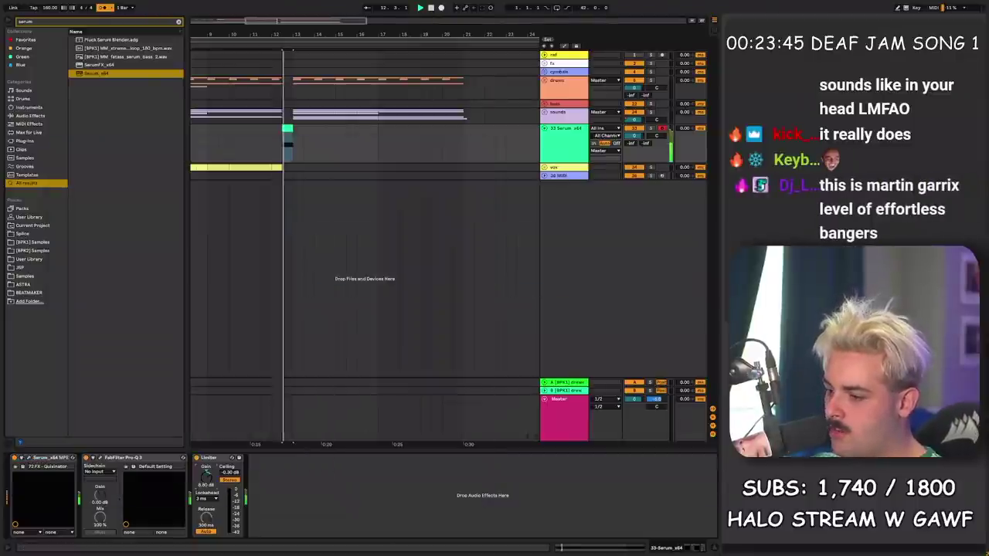
pyautogui.press('space')
# Step: Show the sounds group's track volume automation and play the arrangement around the Serum fill at bar 12
pyautogui.rightClick(634, 119)
pyautogui.click(650, 124)
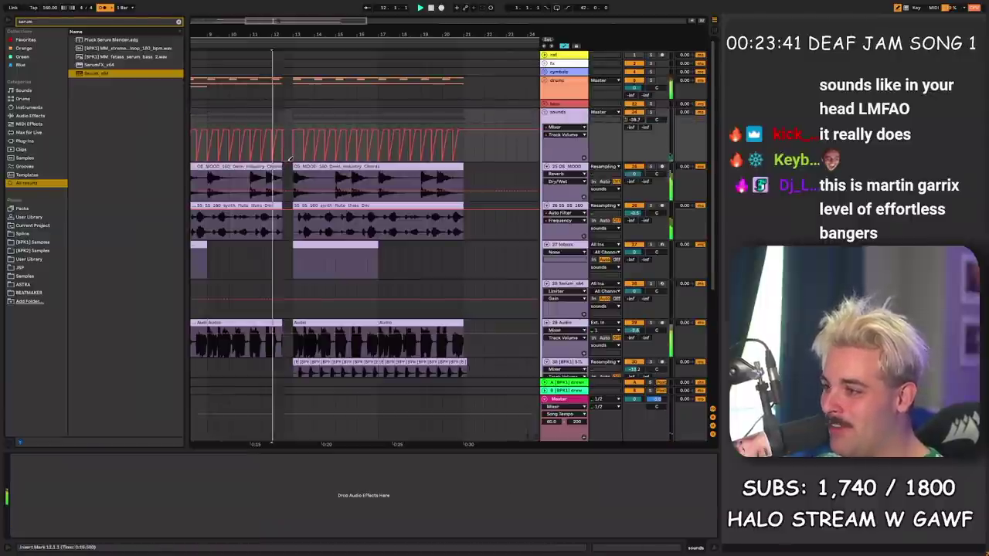
pyautogui.scroll(-5, 282, 325)
pyautogui.click(282, 325)
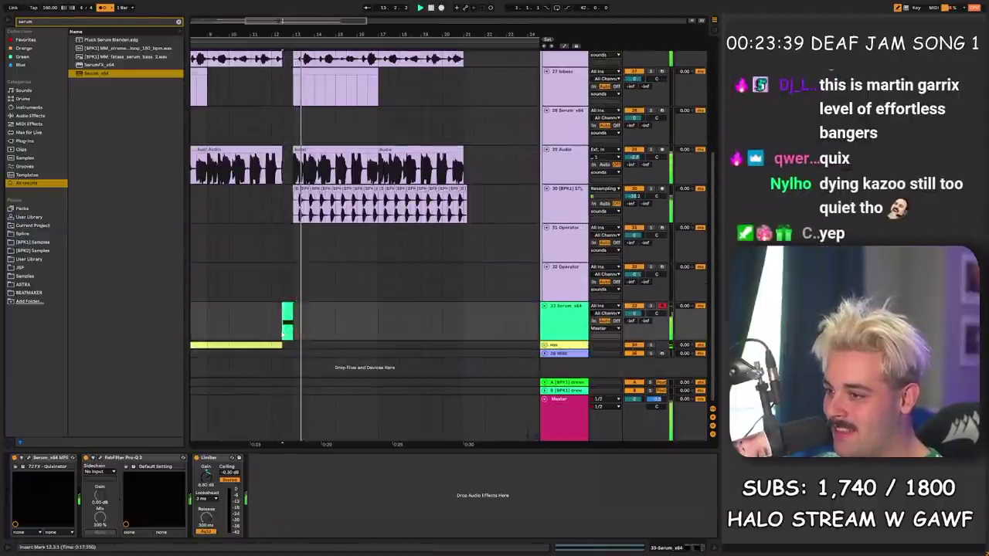
# Step: Fold the sounds group and record a vocal take on the 36 Audio track from about bar 5 to bar 14
pyautogui.scroll(5, 340, 296)
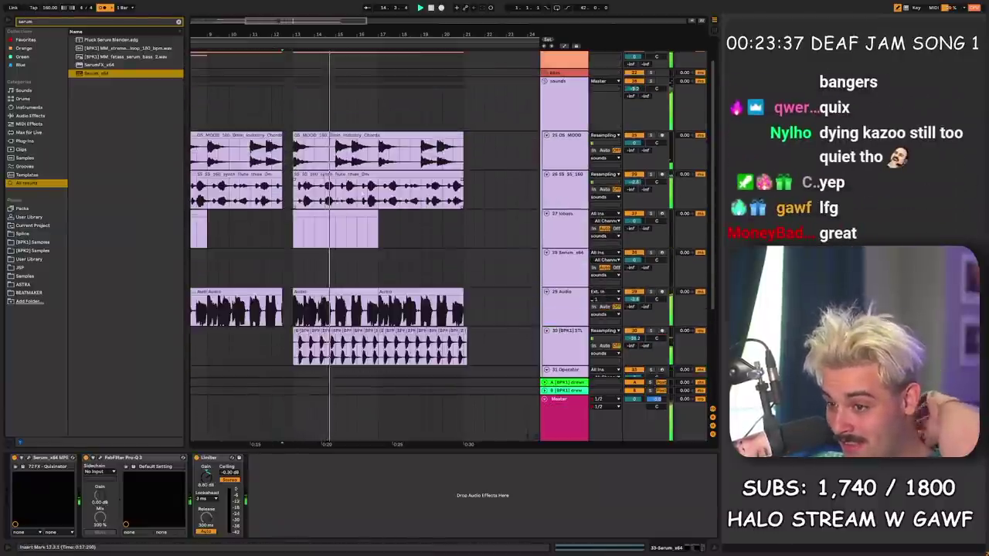
pyautogui.click(545, 112)
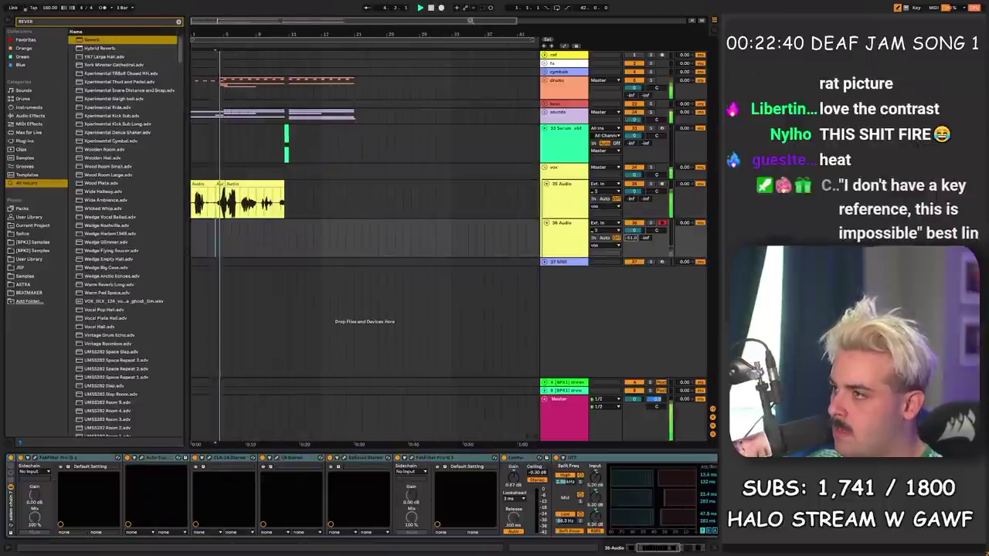
pyautogui.click(441, 8)
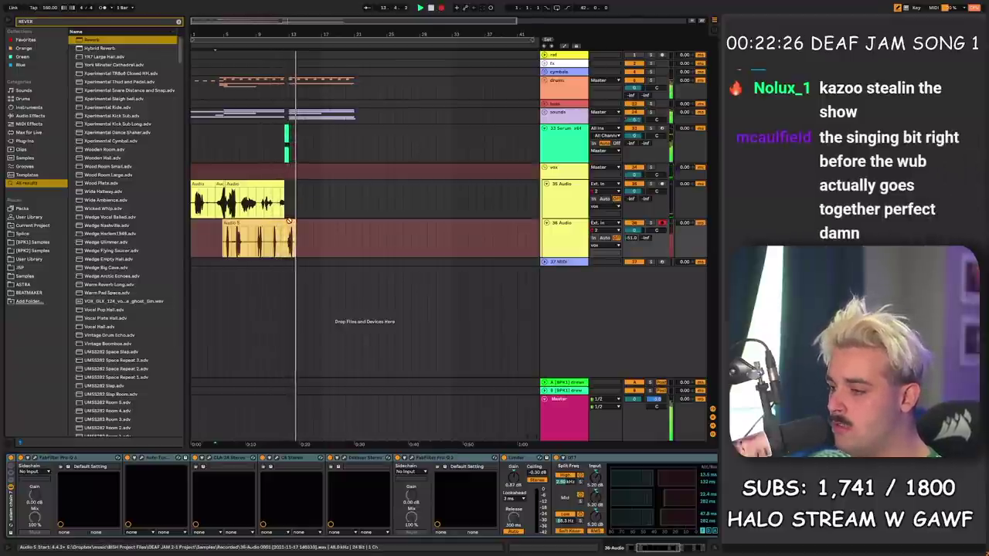
pyautogui.press('space')
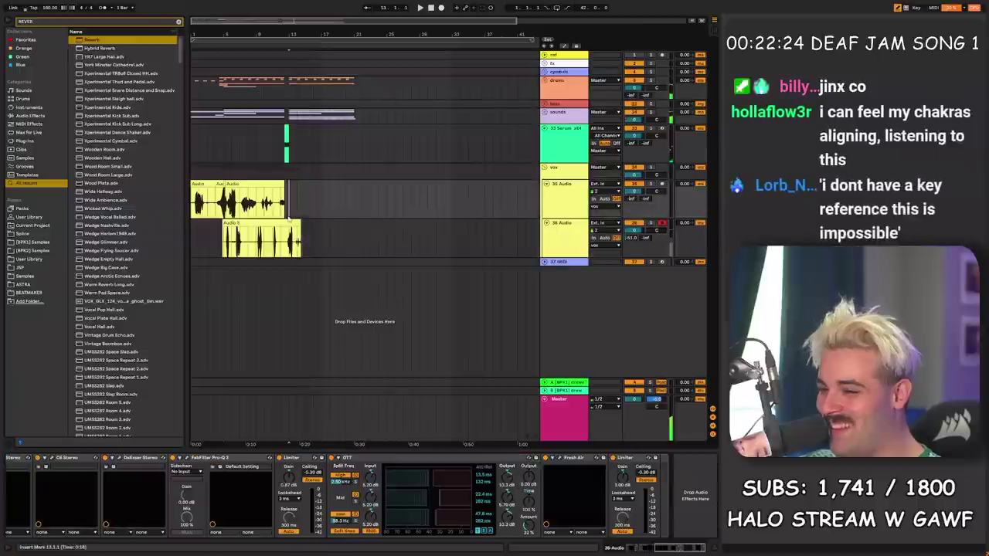
# Step: Play back the new vocal take with the arrangement from 5.1.1
pyautogui.click(289, 219)
pyautogui.click(224, 241)
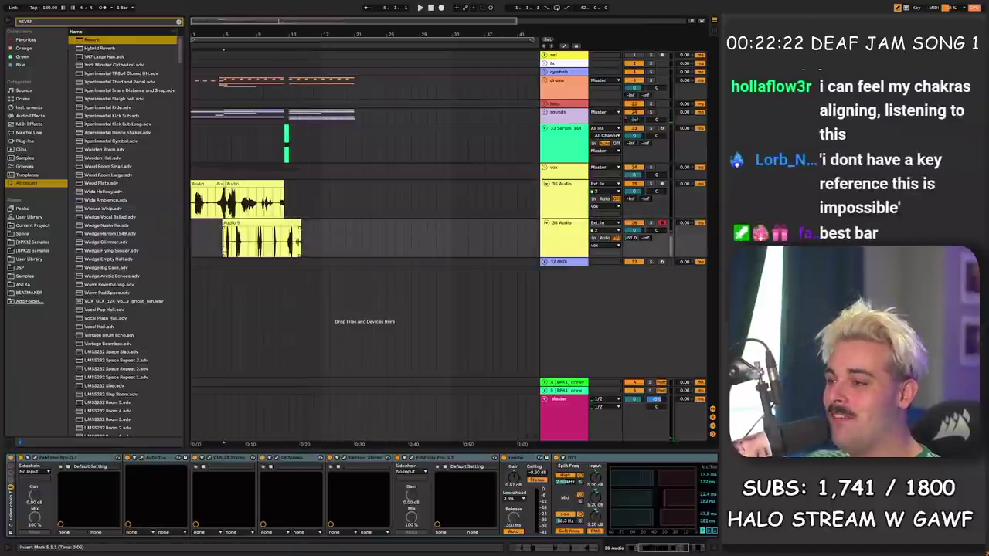
pyautogui.press('space')
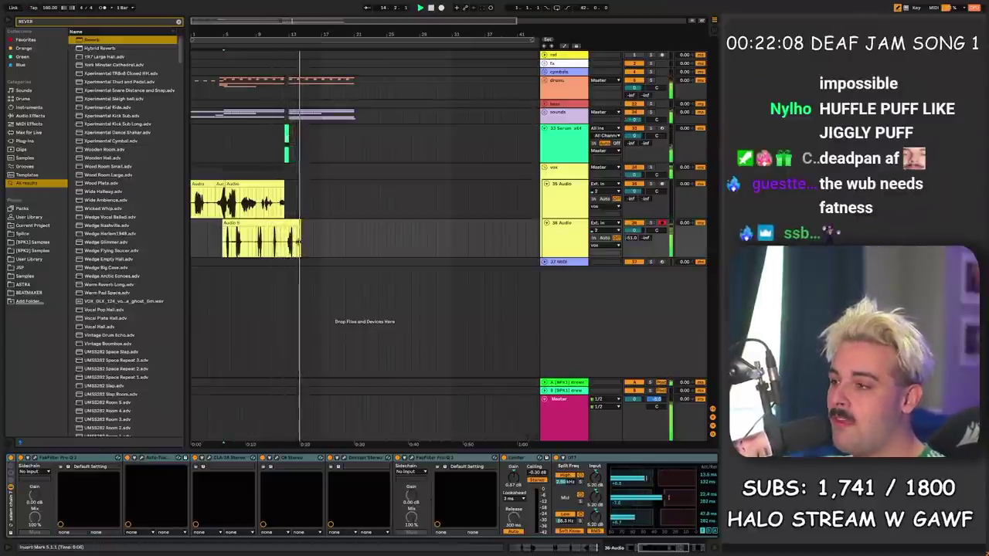
# Step: Draw a track panning envelope in the Serum fill clip at 12.3.1, falling steadily from start to end, and play it
pyautogui.click(240, 125)
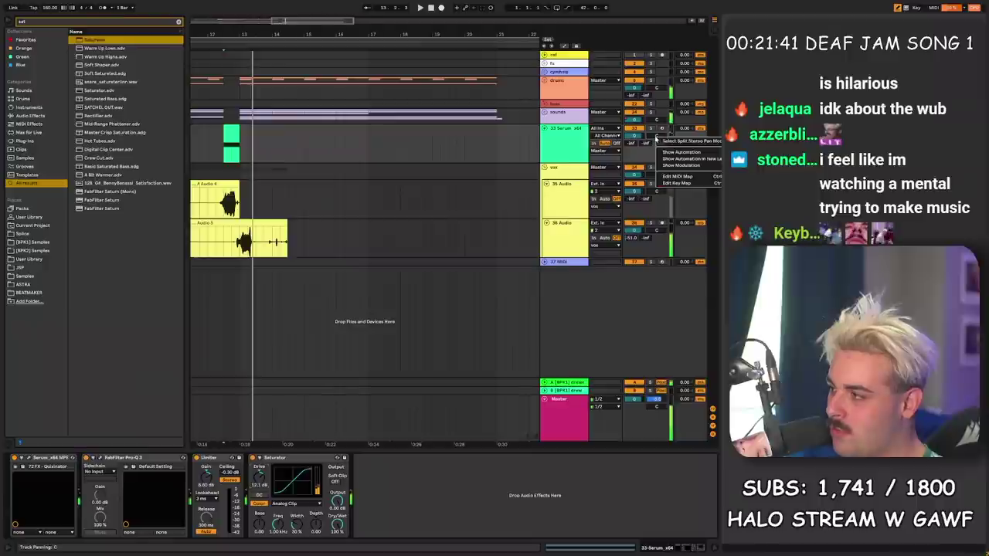
pyautogui.click(232, 144)
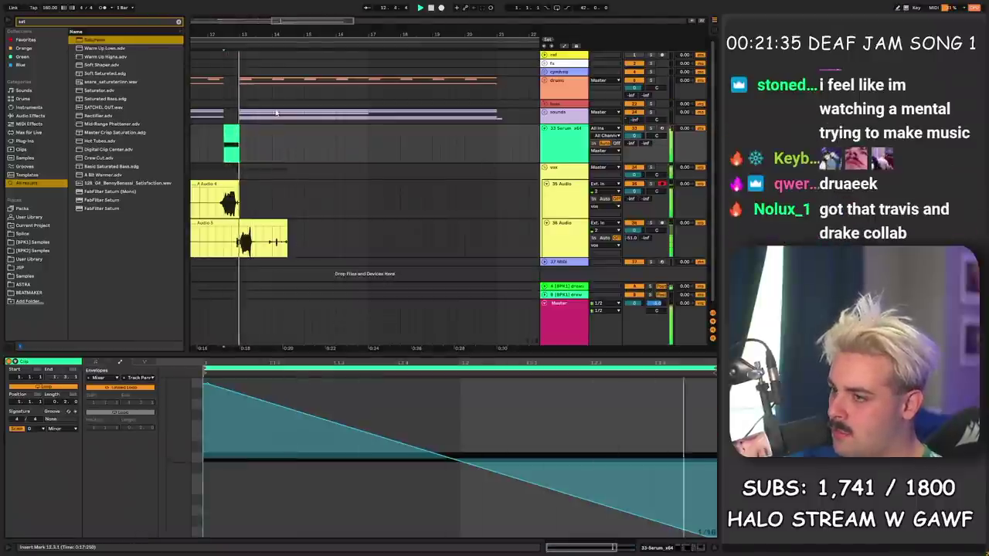
pyautogui.press('a')
pyautogui.moveTo(259, 34); pyautogui.dragTo(260, 9)
pyautogui.press('a')
# Step: Clear the sounds group from 13.1.1 to 22.1.1 and play the arrangement from 13.1.1
pyautogui.click(285, 133)
pyautogui.moveTo(238, 139); pyautogui.dragTo(404, 145)
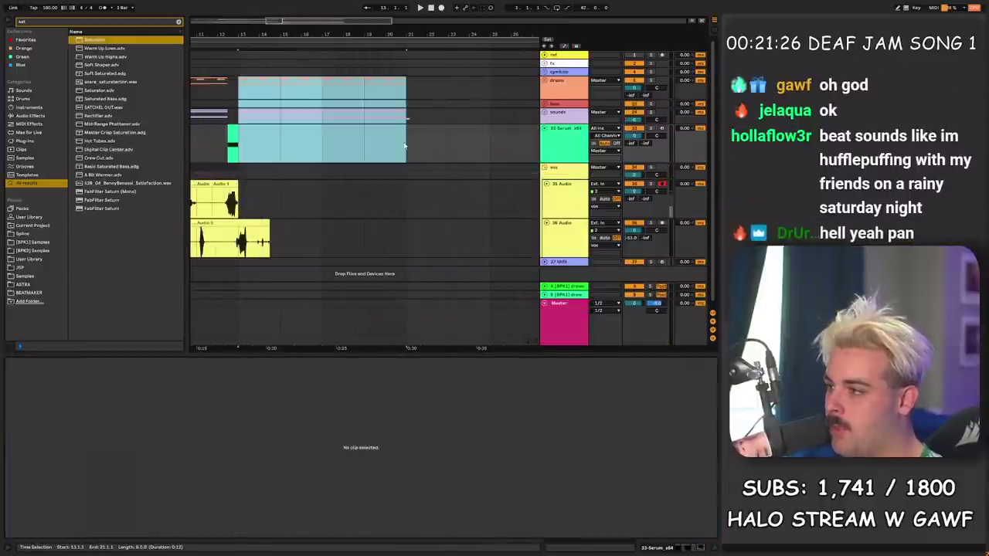
pyautogui.click(562, 116)
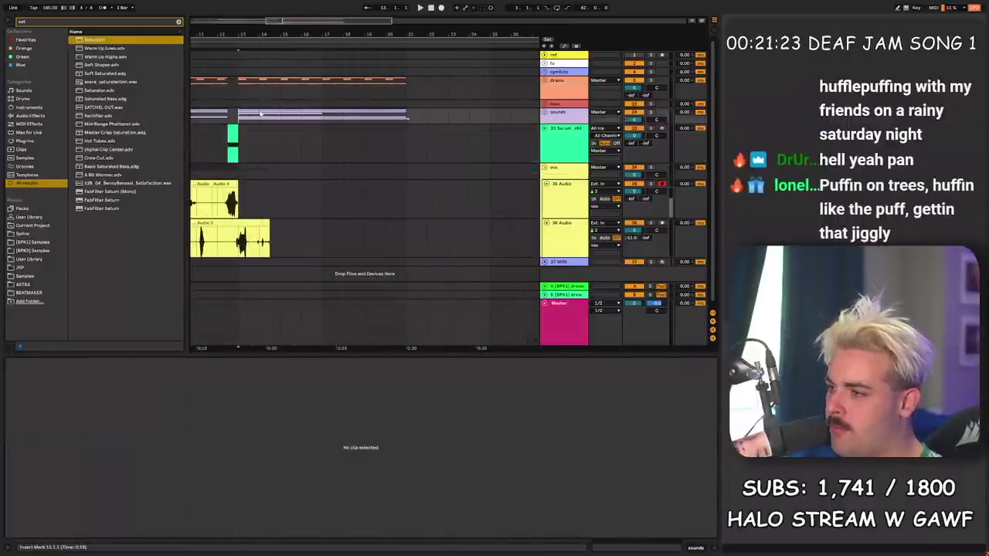
pyautogui.moveTo(426, 116); pyautogui.dragTo(239, 116)
pyautogui.press('Delete')
pyautogui.press('space')
pyautogui.scroll(4, 239, 94)
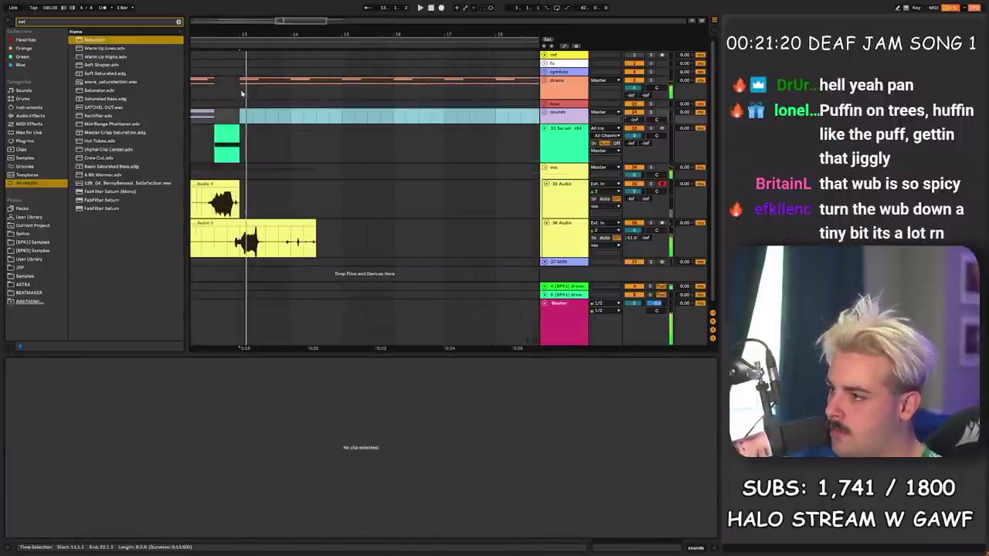
pyautogui.press('space')
# Step: Copy the drums group section from 16.1.1 to 17.1.1 and paste it over the following bars from 17.1.1
pyautogui.moveTo(241, 92); pyautogui.dragTo(249, 92)
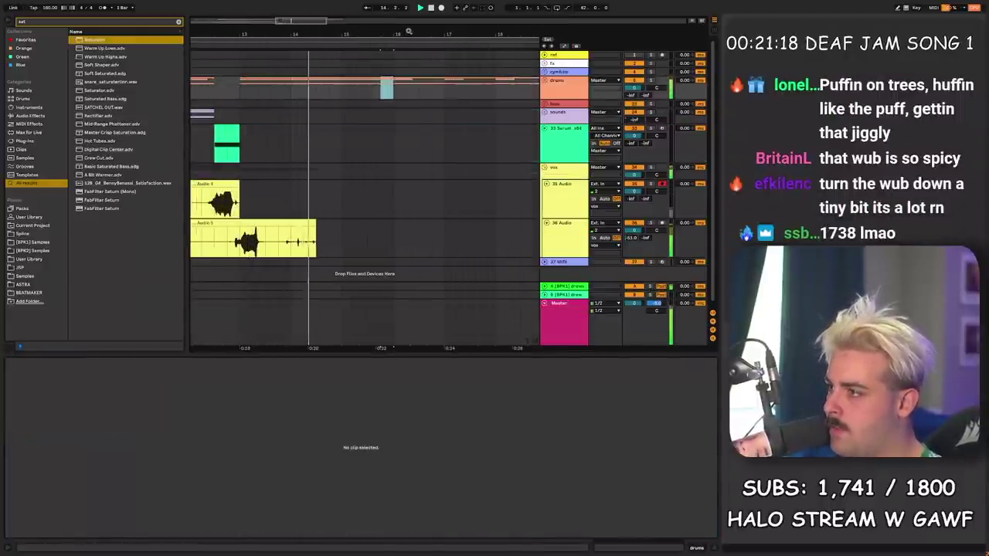
pyautogui.moveTo(409, 31); pyautogui.dragTo(409, 58)
pyautogui.click(384, 89)
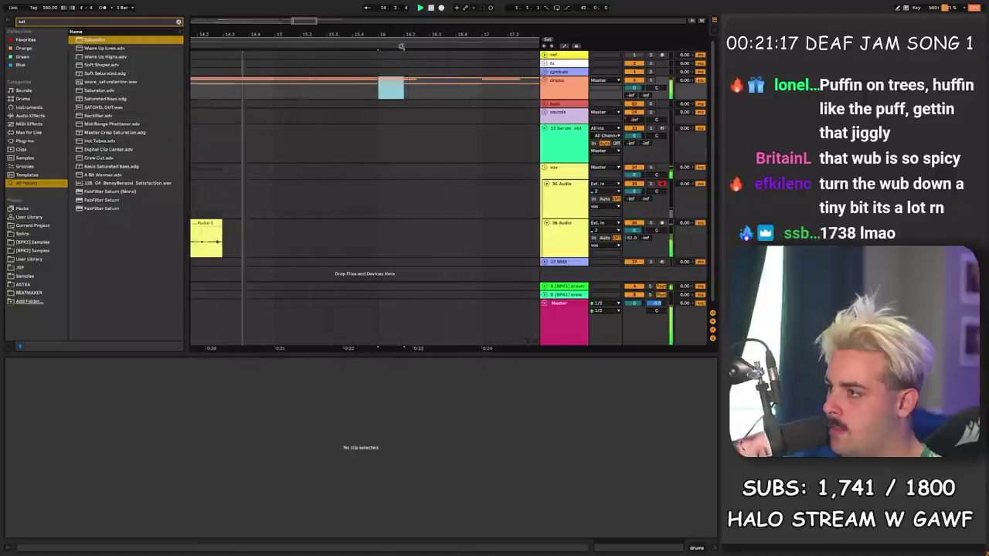
pyautogui.press('Right')
pyautogui.press('Right')
pyautogui.press('Right')
pyautogui.keyDown('shift'); pyautogui.click(377, 89); pyautogui.keyUp('shift')
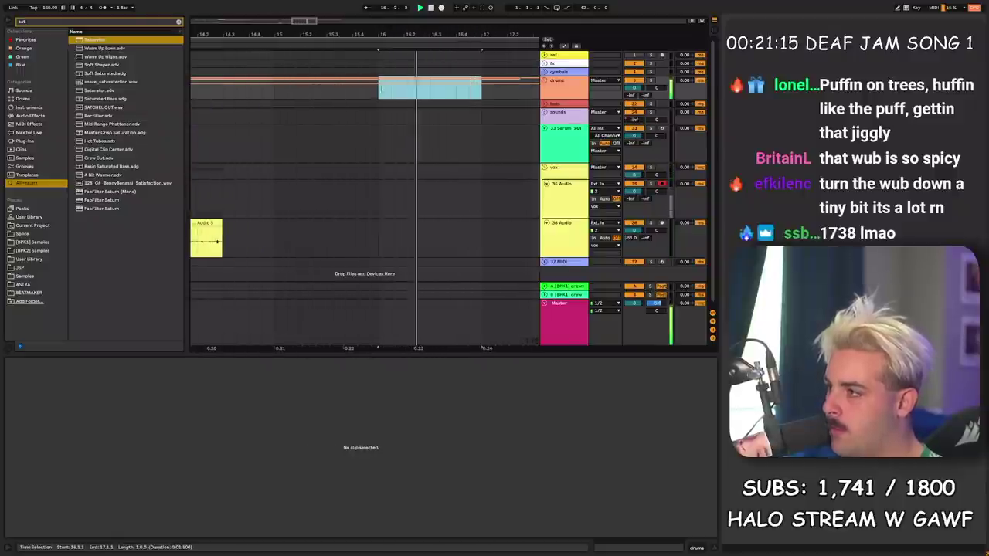
pyautogui.hotkey('ctrl', 'c')
pyautogui.click(482, 95)
pyautogui.hotkey('ctrl', 'v')
pyautogui.moveTo(482, 32); pyautogui.dragTo(318, 15)
pyautogui.hotkey('ctrl', 'v')
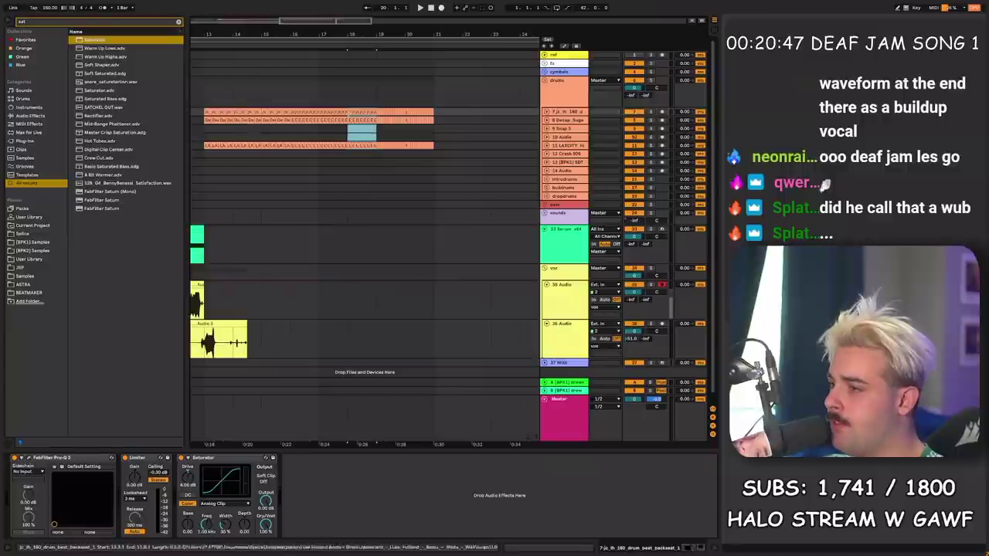
# Step: Add an eight-bar Serum clip from 13.1.1 to 21.1.1 and draw a pitch bend envelope rising across its whole length
pyautogui.scroll(-1, 293, 54)
pyautogui.moveTo(293, 34); pyautogui.dragTo(354, 21)
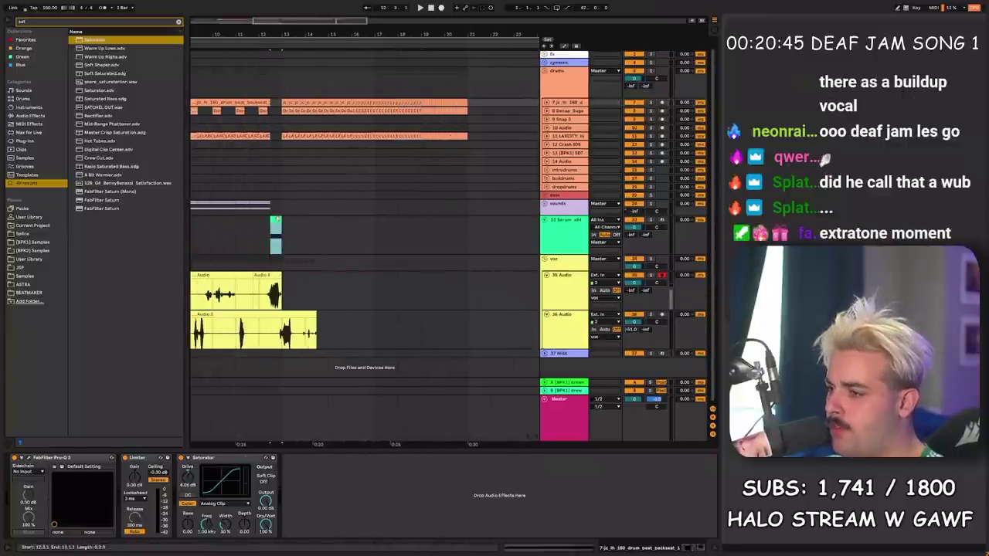
pyautogui.click(276, 220)
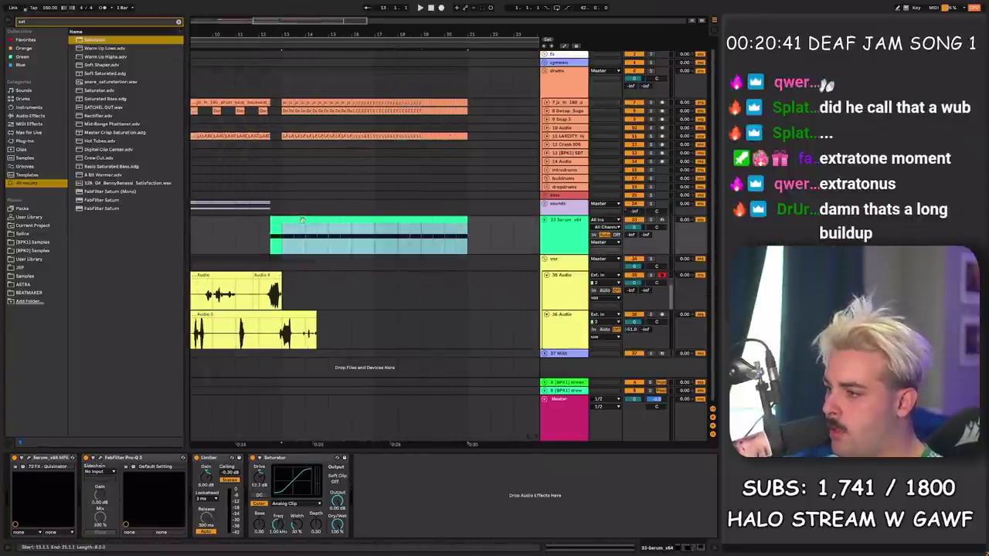
pyautogui.doubleClick(302, 222)
pyautogui.hotkey('shift', 'Tab')
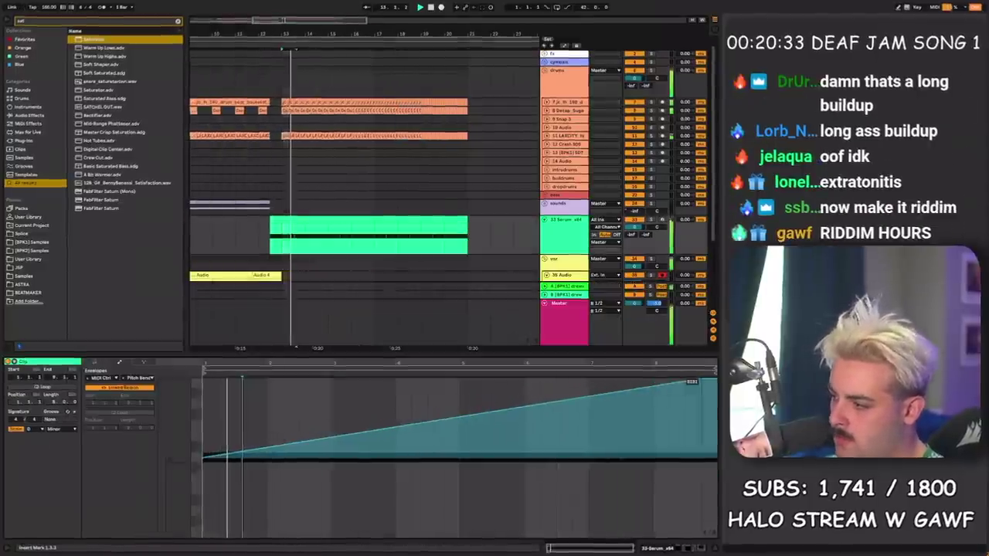
pyautogui.hotkey('shift', 'Tab')
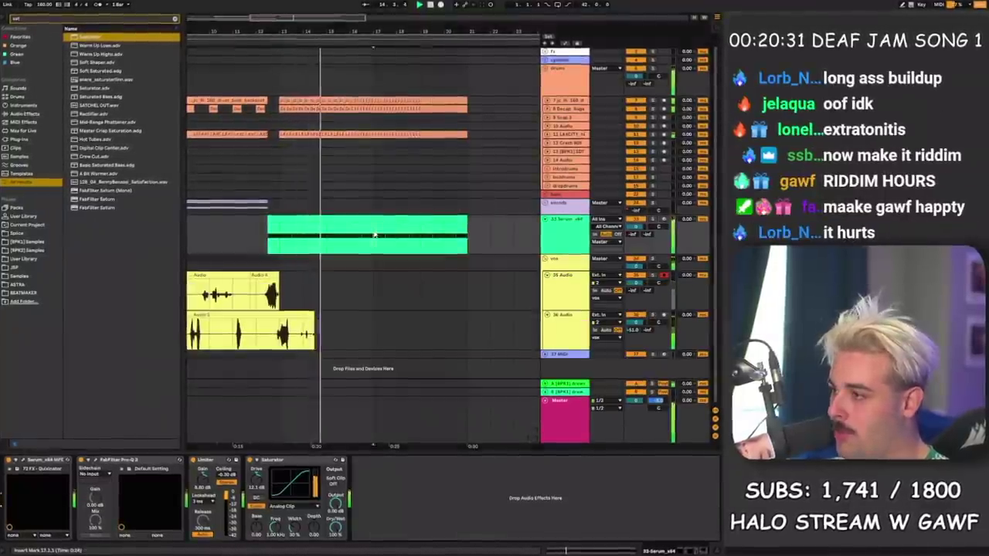
# Step: Lower the green Serum track's volume to -6.9 dB while the buildup plays
pyautogui.moveTo(280, 238); pyautogui.dragTo(373, 73)
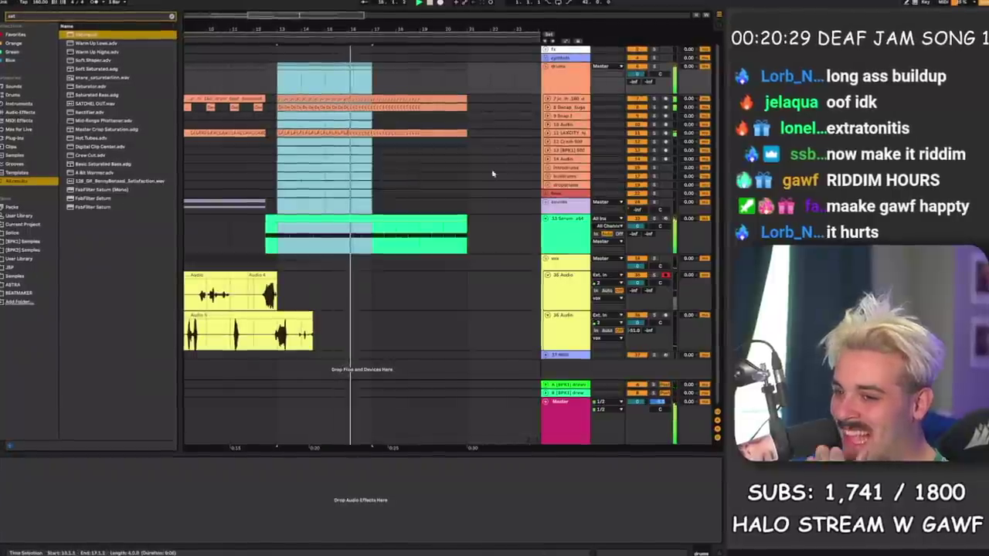
pyautogui.moveTo(637, 225); pyautogui.dragTo(637, 238)
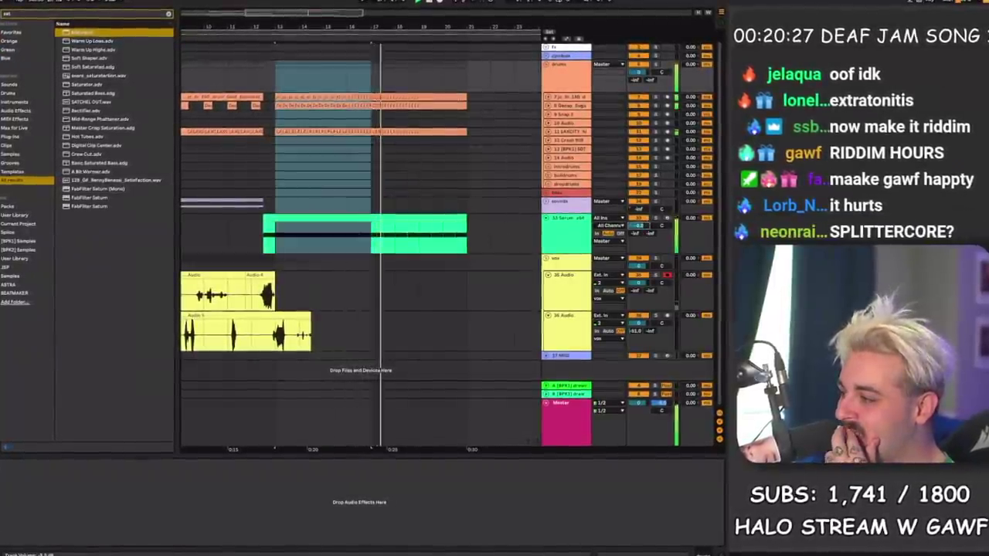
pyautogui.click(314, 217)
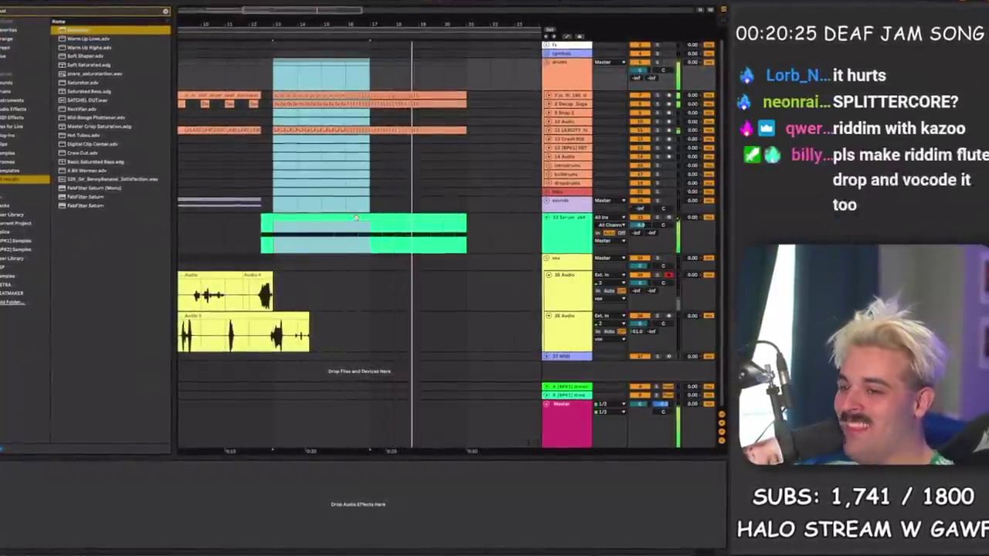
pyautogui.click(357, 218)
pyautogui.click(370, 240)
pyautogui.moveTo(333, 23); pyautogui.dragTo(293, 14)
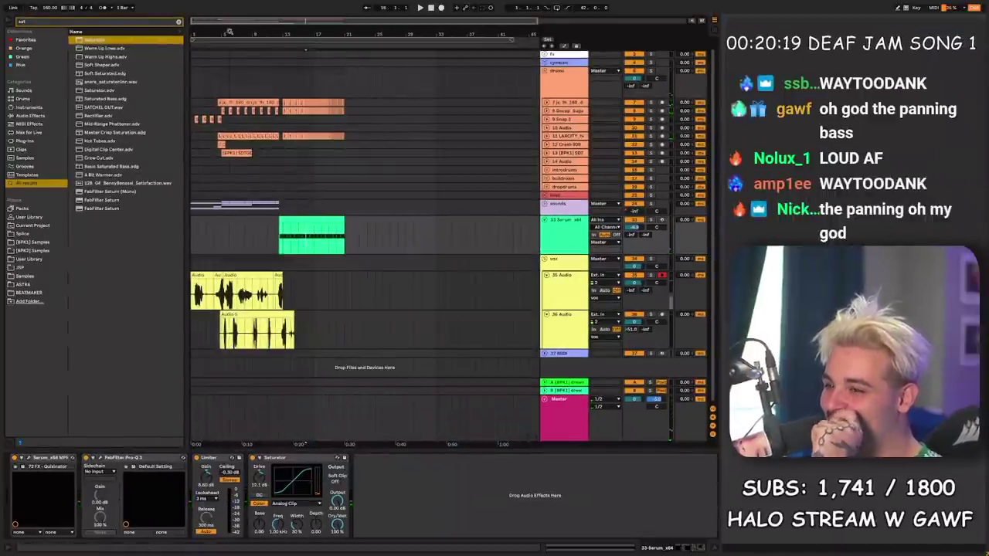
# Step: Record another vocal take on the 36 Audio track over the buildup, from 12.3.1 to just past bar 21
pyautogui.moveTo(228, 30); pyautogui.dragTo(228, 46)
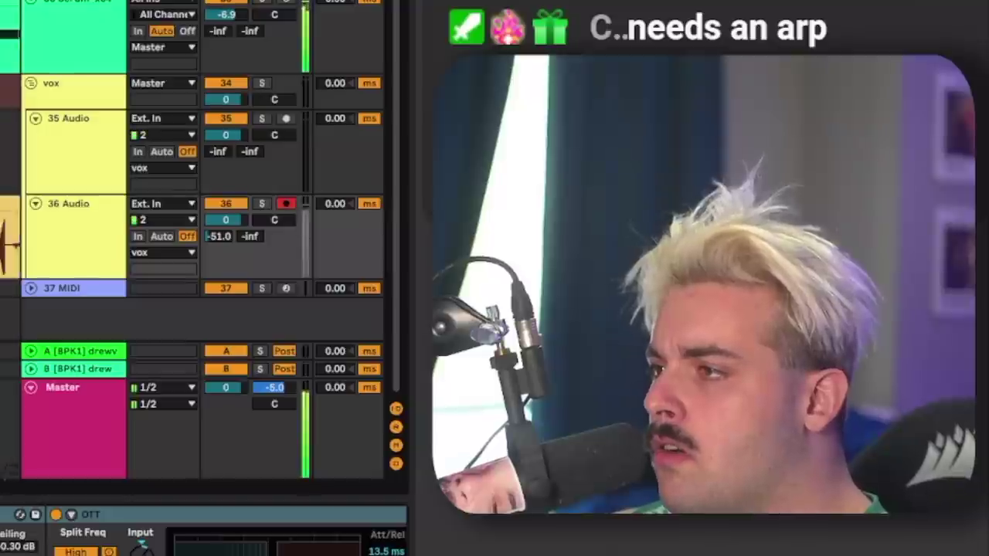
pyautogui.moveTo(398, 36); pyautogui.dragTo(369, 32)
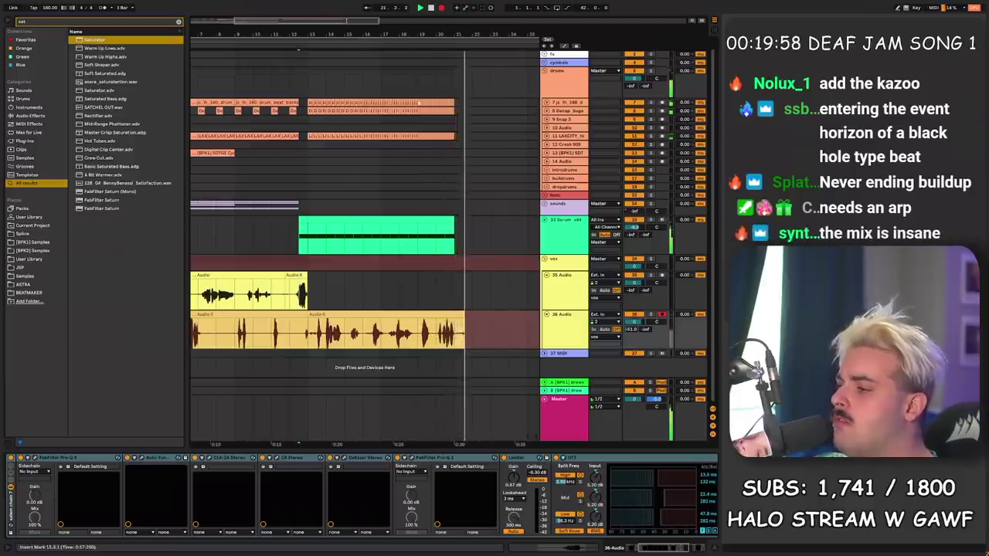
pyautogui.press('space')
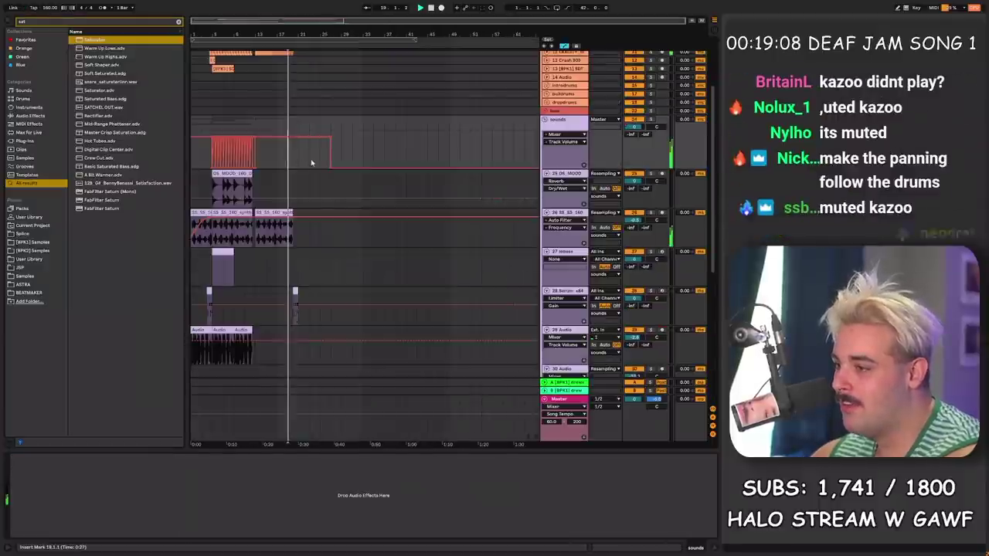
# Step: Hide the automation lanes and fold the sounds group
pyautogui.press('a')
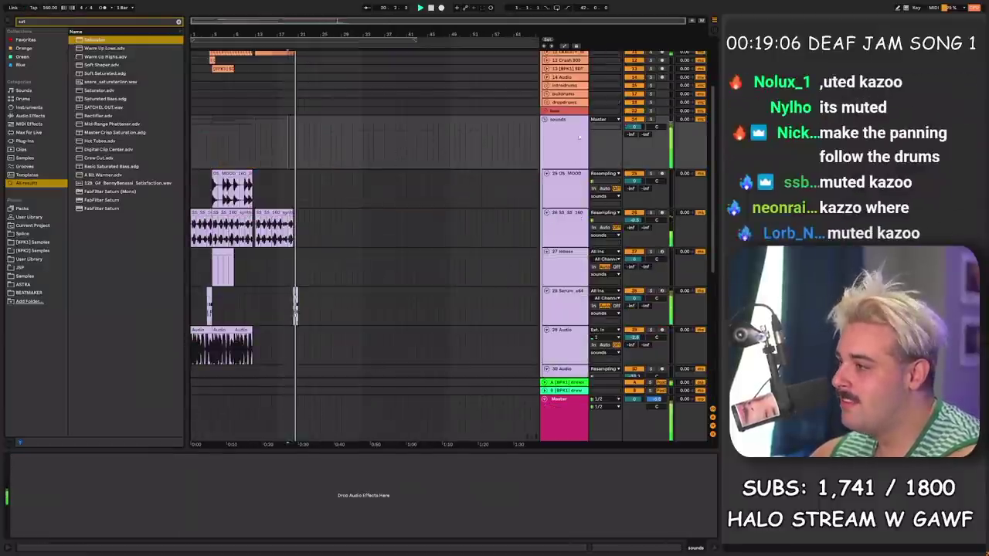
pyautogui.click(546, 122)
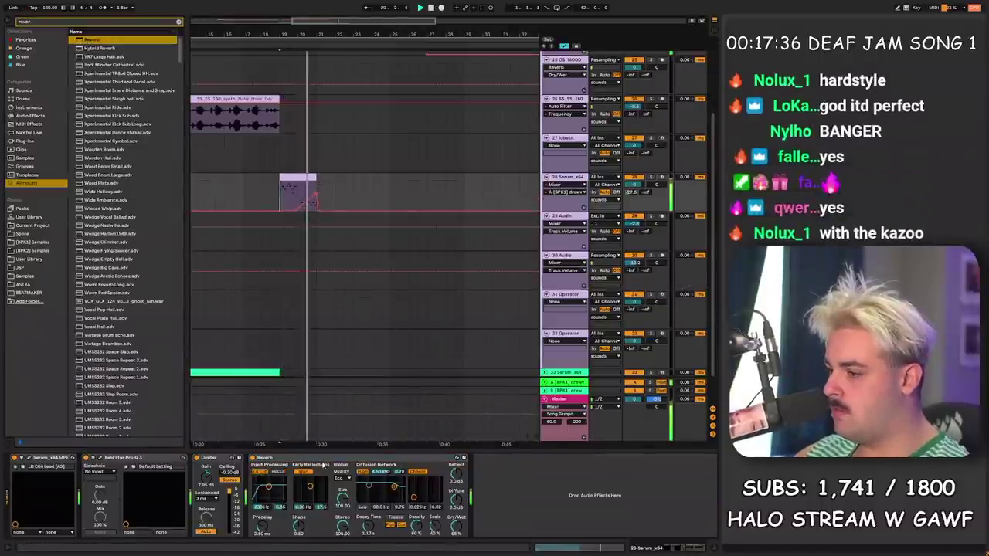
# Step: Remove the Reverb from the Serum lead track inside the sounds group, then return to the folded arrangement without automation
pyautogui.press('Delete')
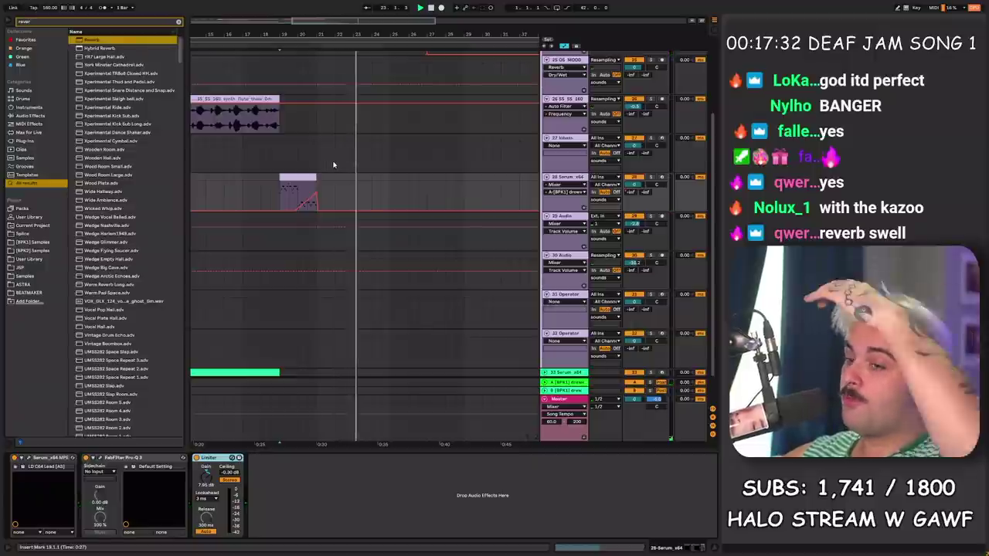
pyautogui.press('a')
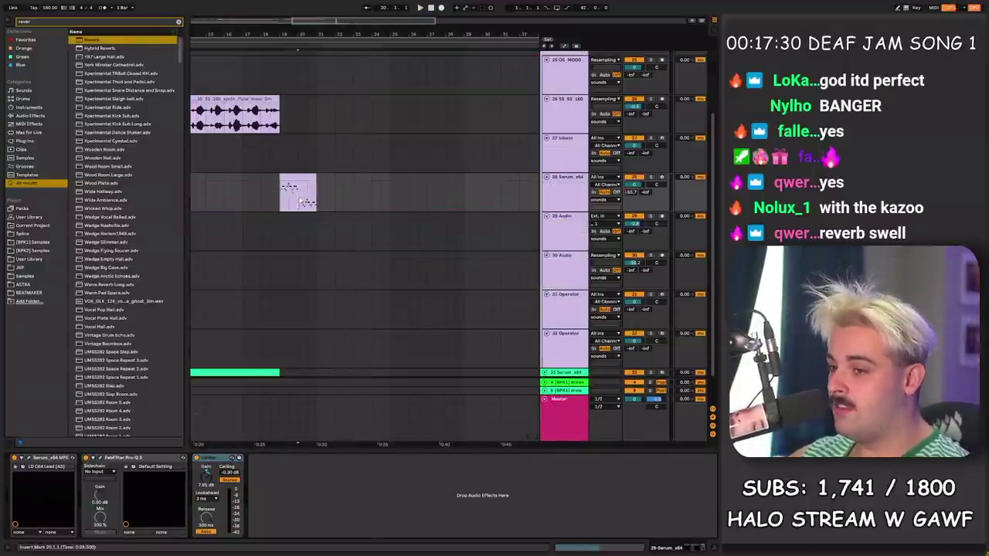
pyautogui.scroll(4, 389, 247)
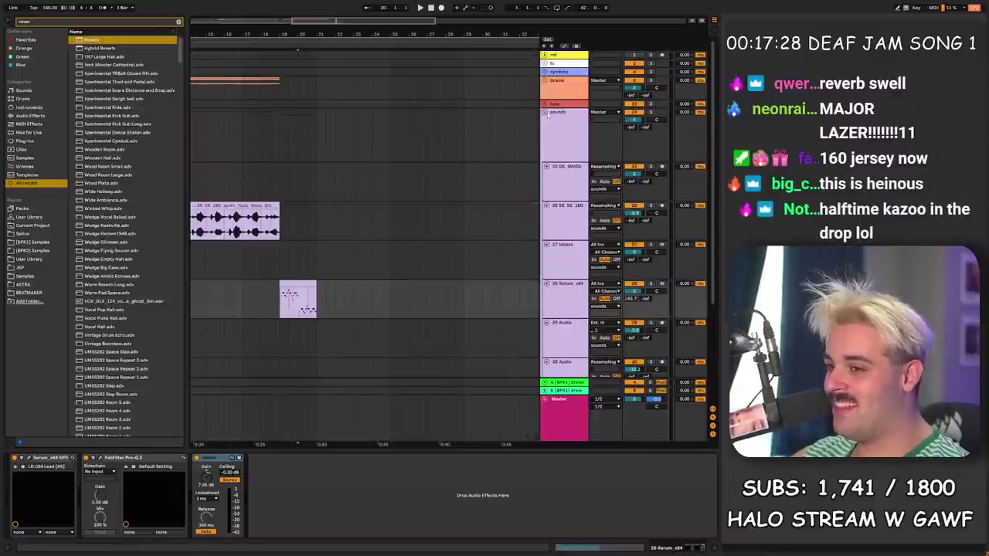
pyautogui.click(546, 113)
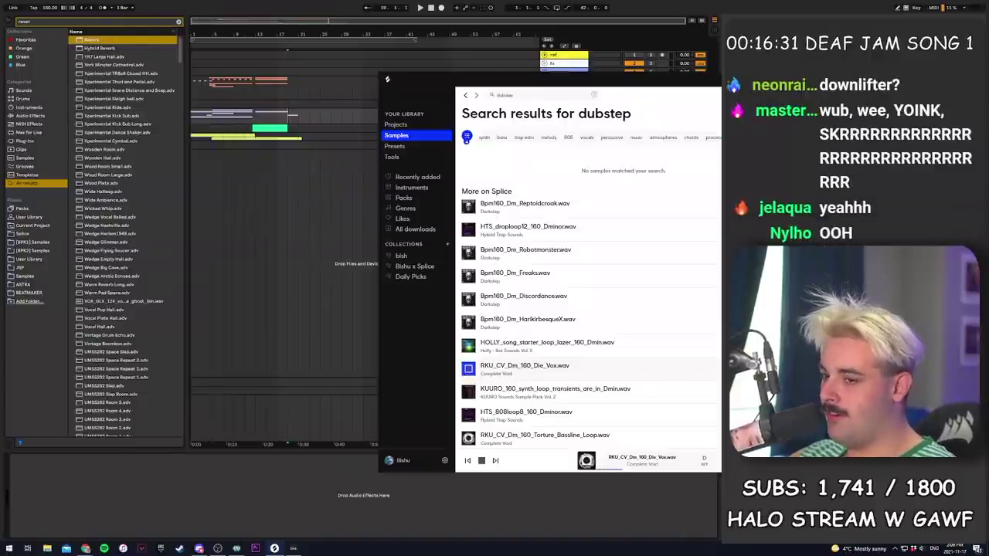
# Step: Place RKU_CV_Dm_160_Die_Vox.wav from Splice's dubstep results on a new track from 13.1.1 to 21.1.1 and open its clip details
pyautogui.click(515, 348)
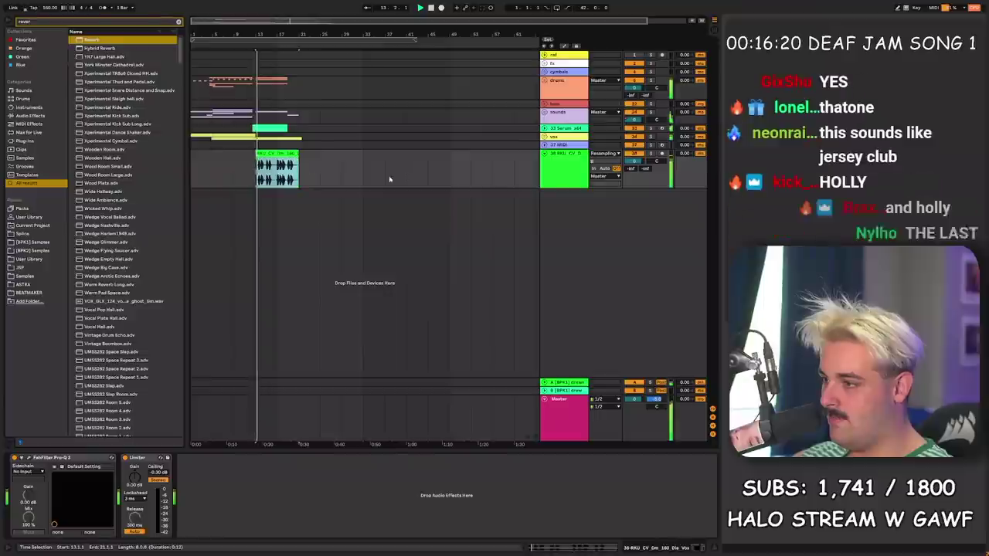
pyautogui.click(125, 486)
pyautogui.doubleClick(268, 154)
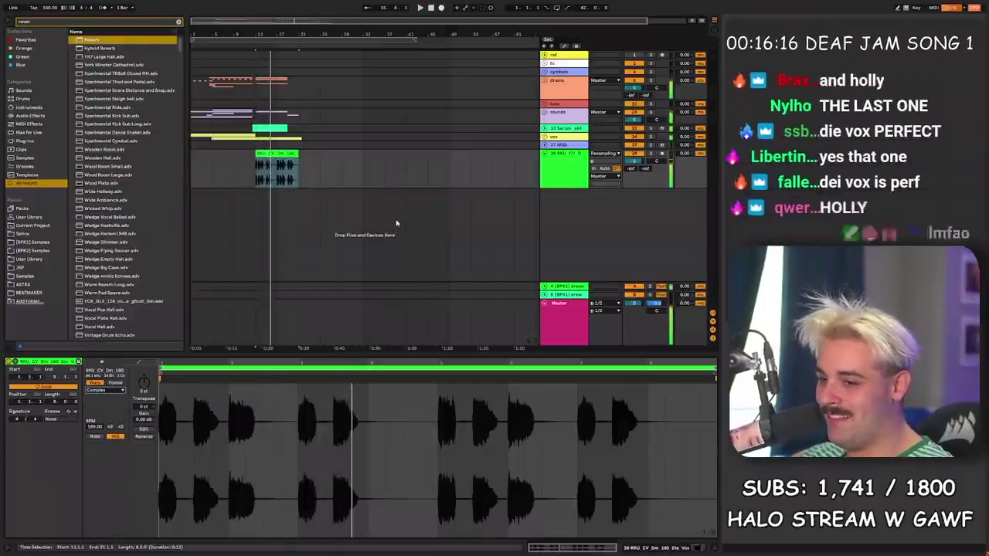
pyautogui.hotkey('alt', 'Tab')
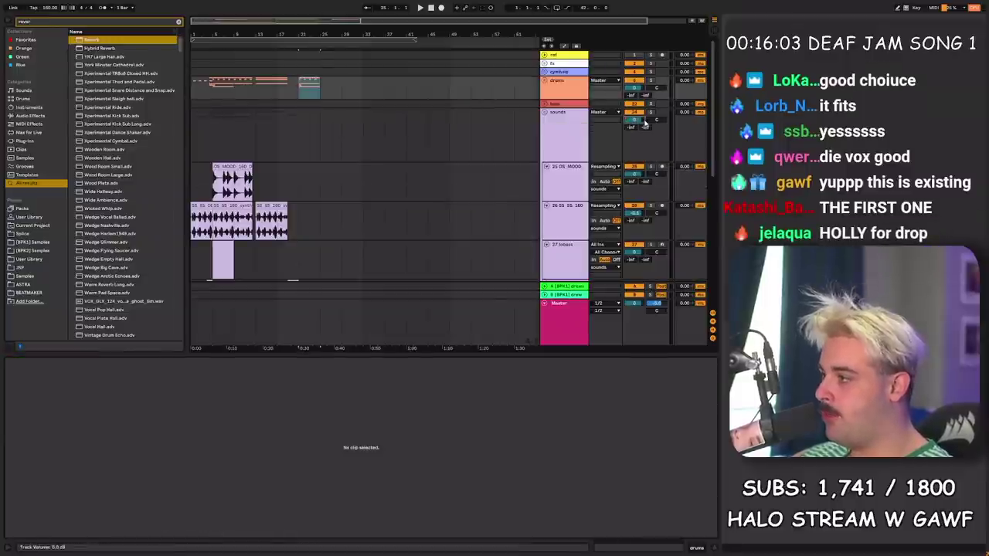
# Step: Delete the sounds group's Track Volume automation between 26.1.1 and 31.1.1, clearing the volume drop after the drop section
pyautogui.press('a')
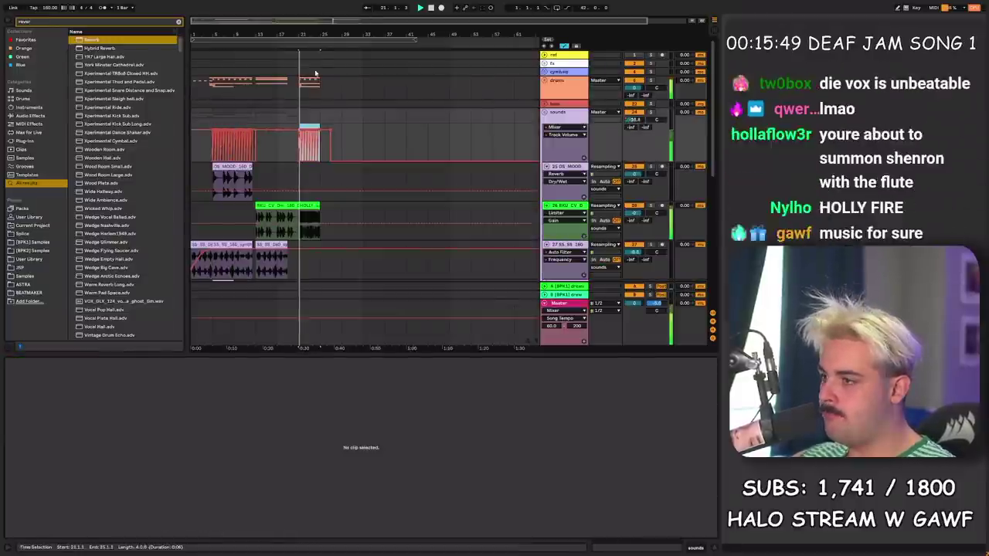
pyautogui.click(353, 98)
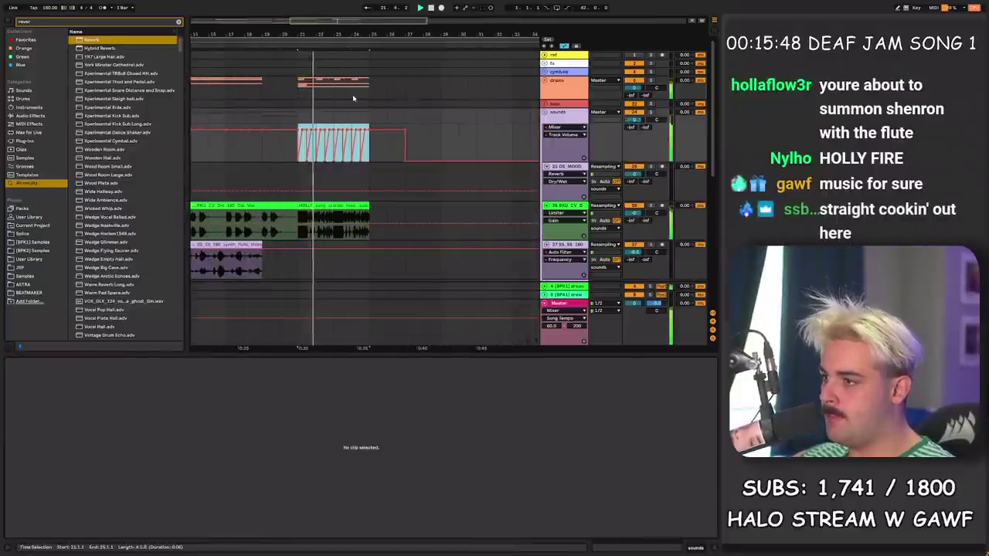
pyautogui.moveTo(386, 159); pyautogui.dragTo(495, 155)
pyautogui.press('Delete')
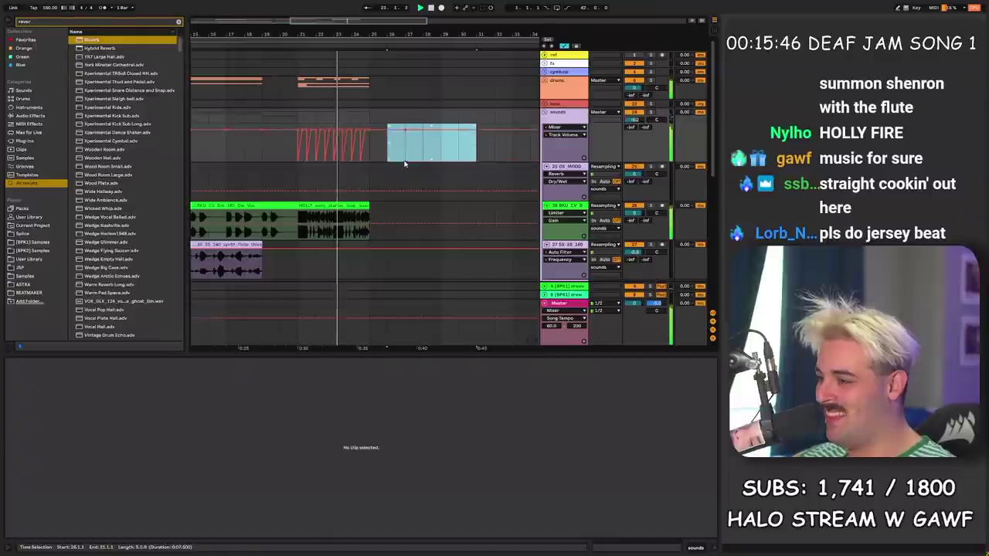
# Step: Hide the automation and duplicate the drums and sounds groups from 21.1.1–25.1.1 to 25.1.1–29.1.1
pyautogui.click(374, 158)
pyautogui.press('a')
pyautogui.moveTo(374, 158); pyautogui.dragTo(300, 94)
pyautogui.hotkey('ctrl', 'd')
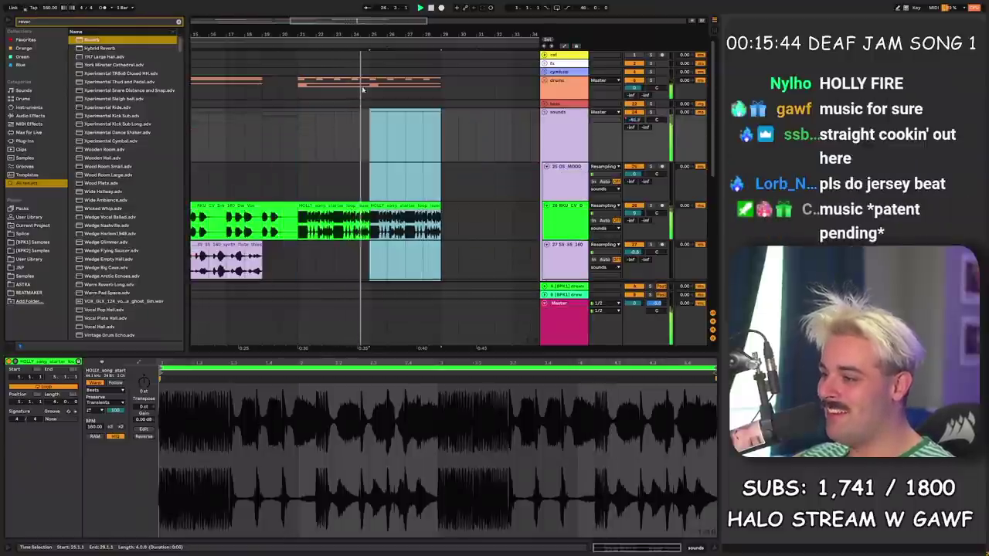
# Step: Copy the last bar of the Serum fill to 24.1.1 and cut the HOLLY loop out of bar 24
pyautogui.scroll(-5, 356, 221)
pyautogui.press('space')
pyautogui.moveTo(317, 200); pyautogui.dragTo(365, 186)
pyautogui.hotkey('ctrl', 'c')
pyautogui.click(364, 199)
pyautogui.hotkey('ctrl', 'v')
pyautogui.scroll(3, 375, 155)
pyautogui.press('Delete')
pyautogui.click(352, 187)
pyautogui.press('space')
# Step: Delete the final bar of the second HOLLY loop, from 28.1.1 to 29.1.1, with automation hidden
pyautogui.press('a')
pyautogui.scroll(-3, 373, 191)
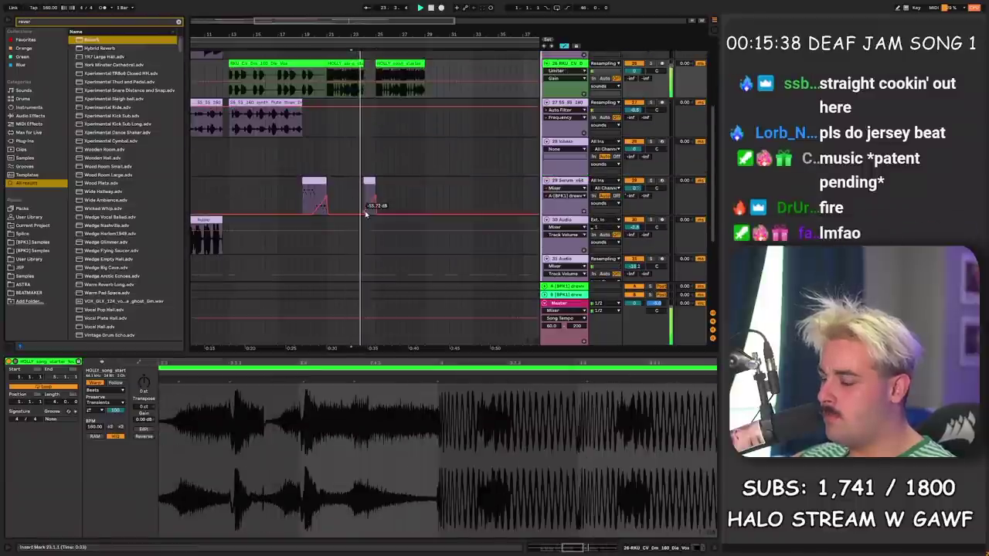
pyautogui.press('a')
pyautogui.scroll(1, 398, 184)
pyautogui.click(424, 124)
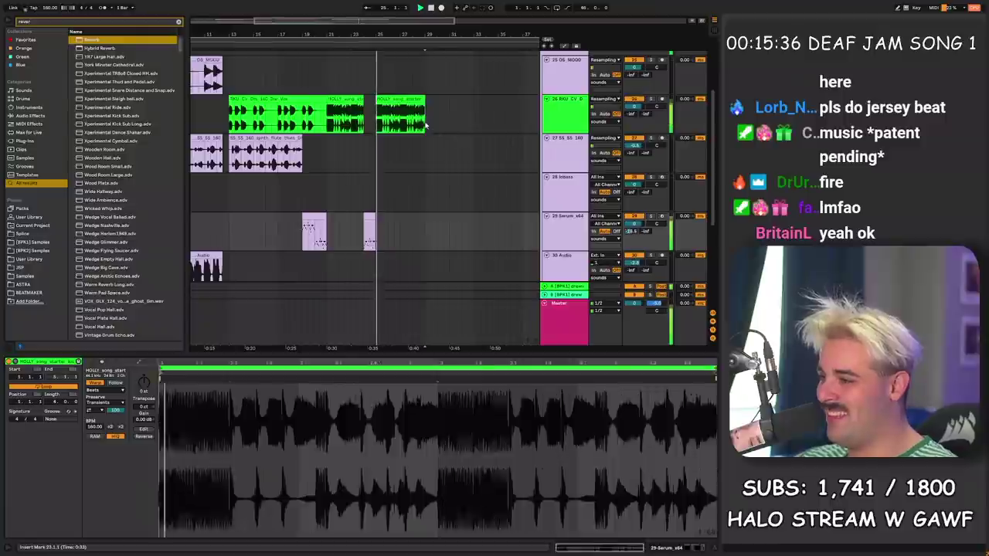
pyautogui.moveTo(425, 125); pyautogui.dragTo(412, 122)
pyautogui.press('Delete')
pyautogui.scroll(1, 408, 116)
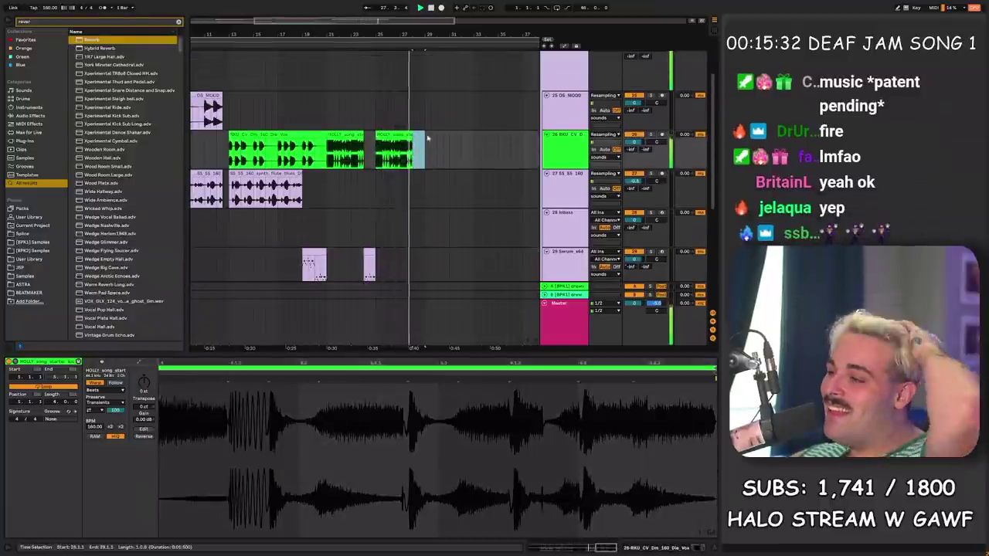
# Step: Repeat the two-bar Operator bass pattern starting at 21.1.1 until it reaches 29.1.1
pyautogui.scroll(-3, 430, 135)
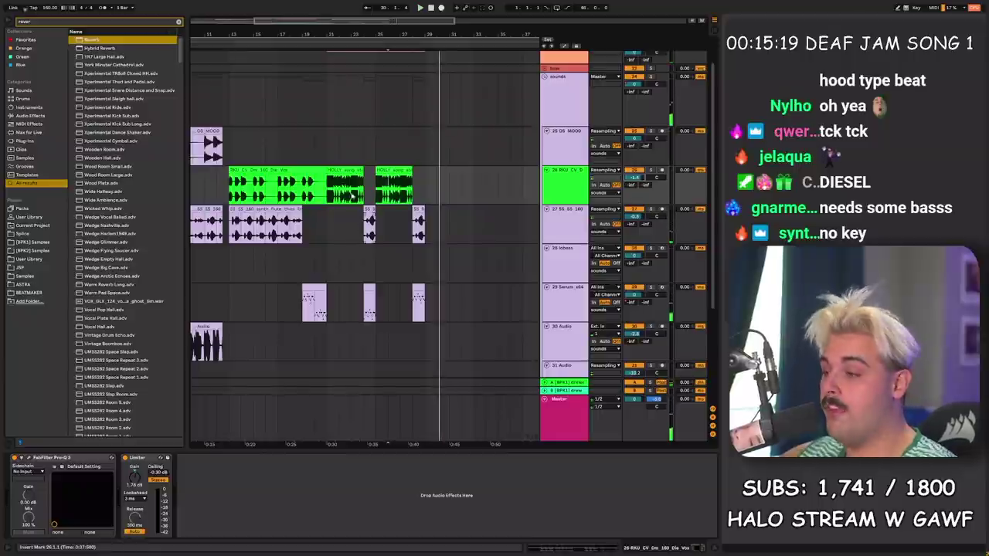
pyautogui.click(338, 192)
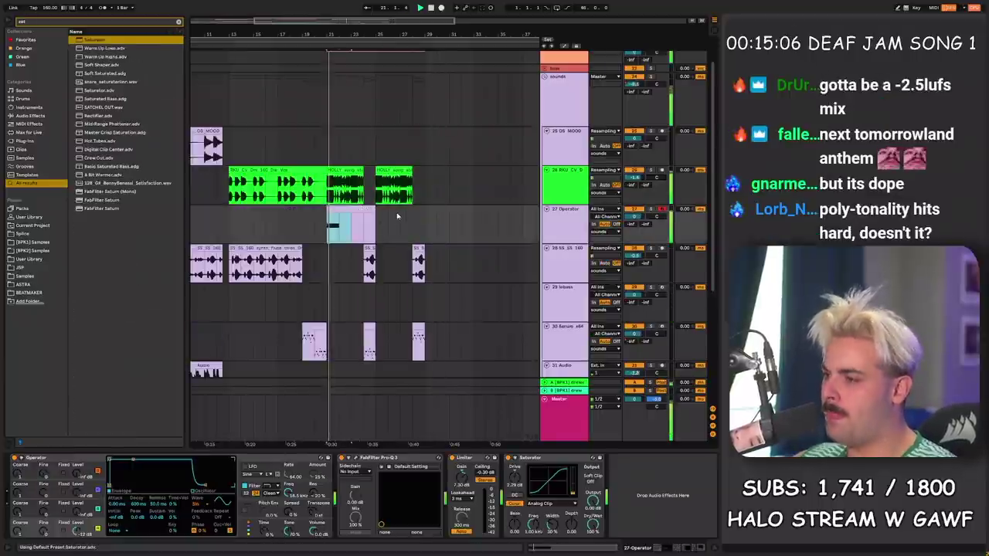
pyautogui.press('space')
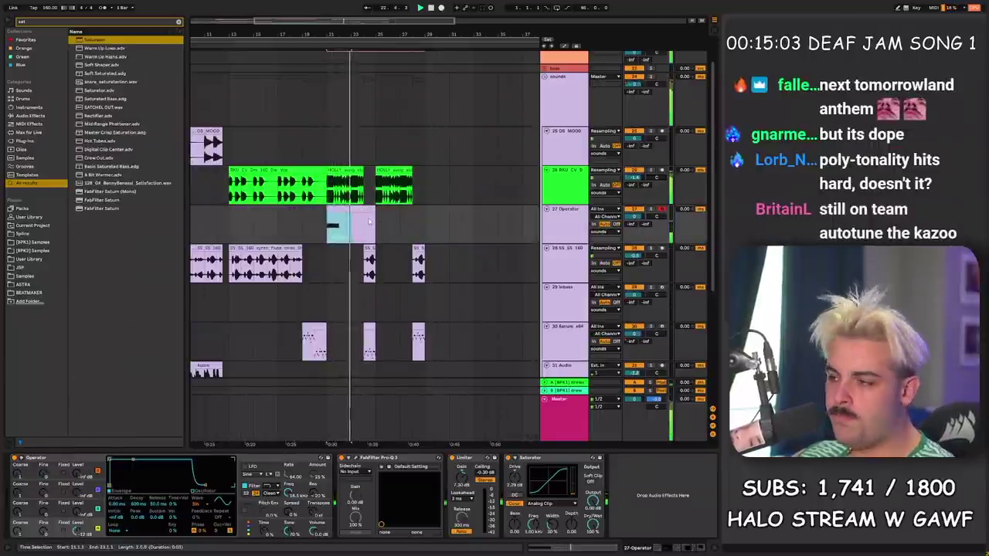
pyautogui.hotkey('ctrl', 'd')
pyautogui.hotkey('ctrl', 'd')
pyautogui.keyDown('shift'); pyautogui.click(338, 225); pyautogui.keyUp('shift')
pyautogui.press('a')
pyautogui.scroll(2, 367, 116)
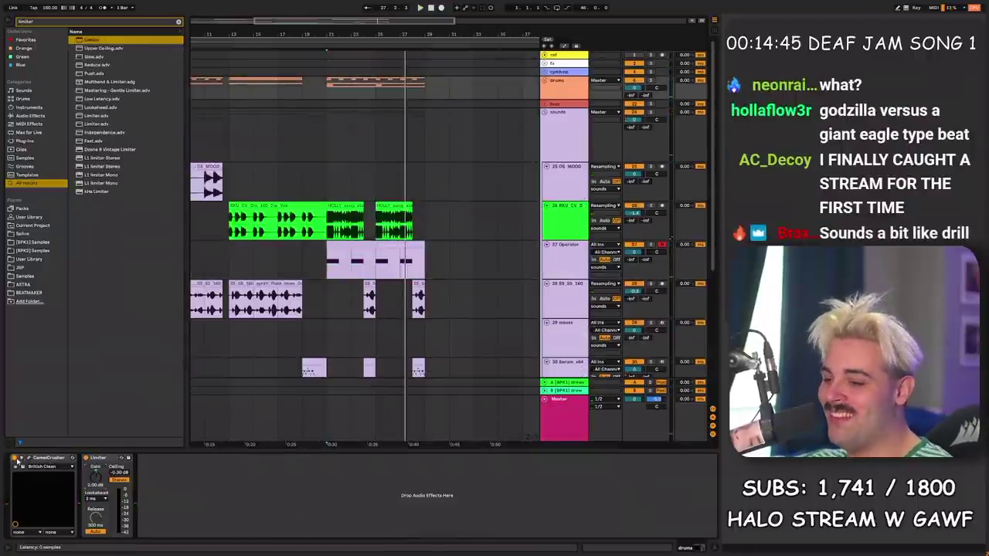
# Step: Select the empty audio track in the sounds group directly below the RKU_CV vocal loop track
pyautogui.scroll(-5, 371, 248)
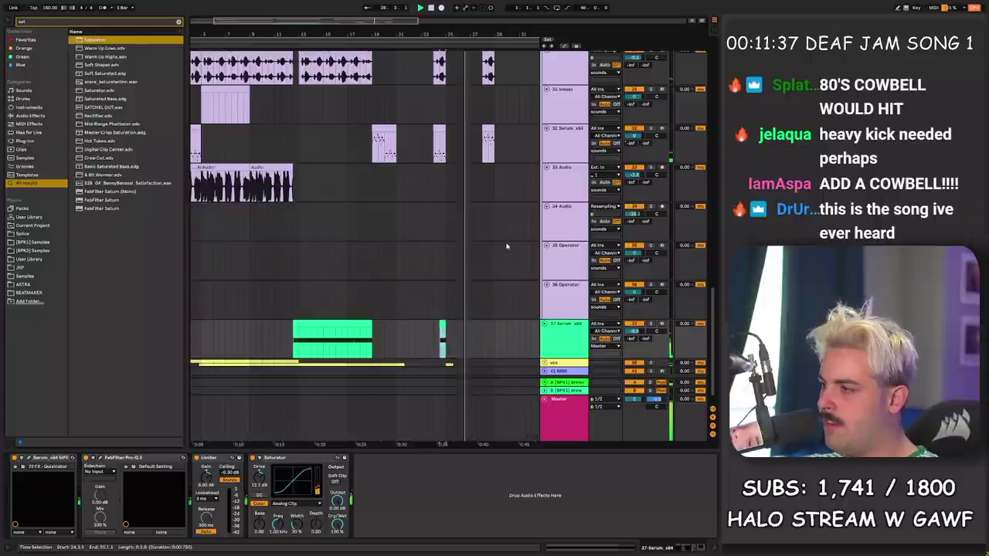
pyautogui.scroll(5, 498, 235)
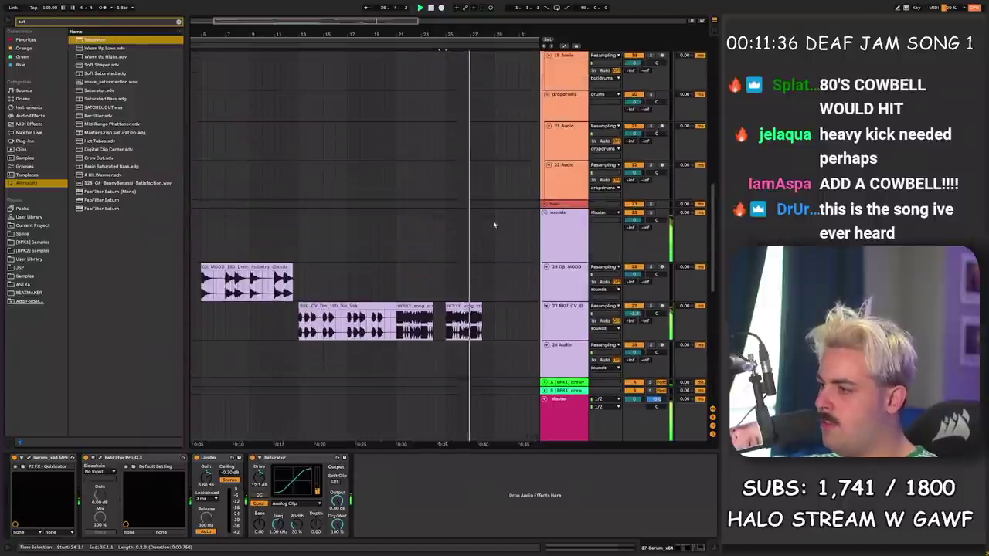
pyautogui.click(563, 282)
pyautogui.click(562, 319)
pyautogui.hotkey('alt', 'Tab')
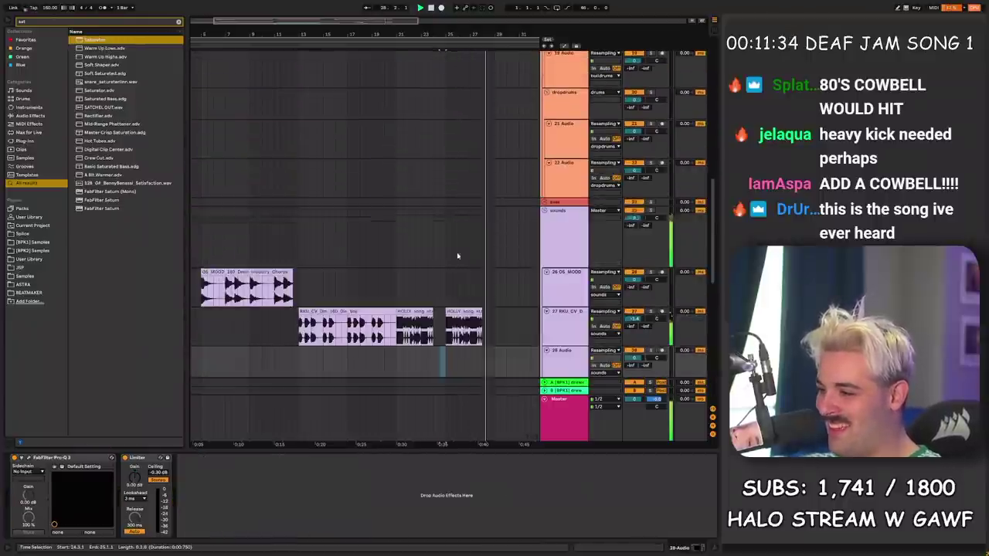
pyautogui.hotkey('alt', 'Tab')
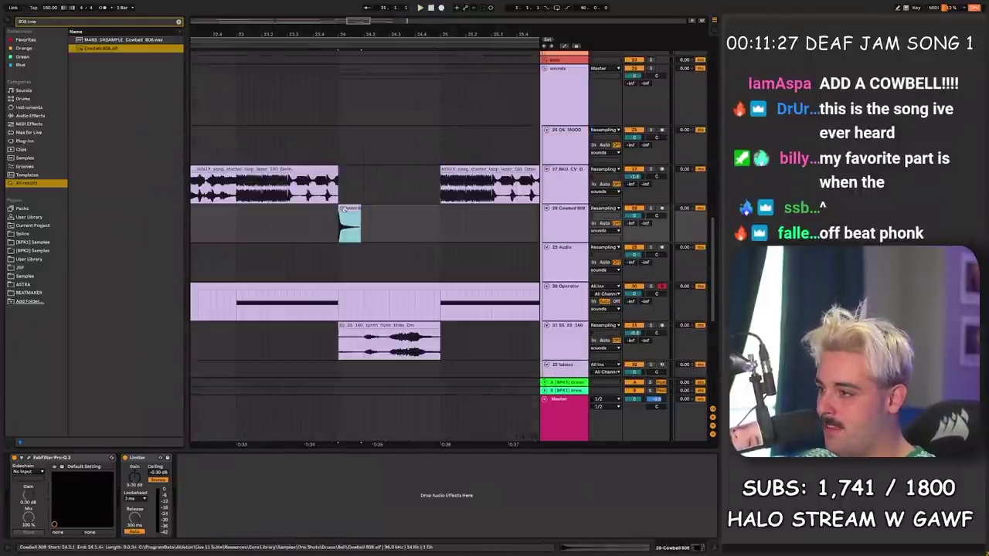
# Step: Move the Cowbell 808 hit from 24.1.1 to 25.1.1, duplicate it five times in a row, and play the section
pyautogui.hotkey('ctrl', 'x')
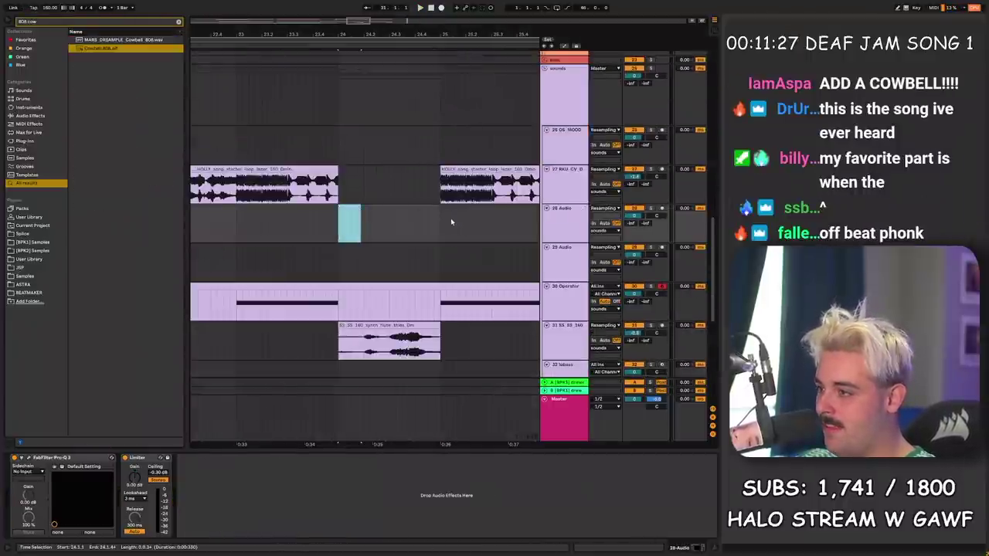
pyautogui.click(442, 225)
pyautogui.hotkey('ctrl', 'v')
pyautogui.press('space')
pyautogui.hotkey('ctrl', 'd')
pyautogui.hotkey('ctrl', 'd')
pyautogui.hotkey('ctrl', 'd')
pyautogui.hotkey('ctrl', 'd')
pyautogui.hotkey('ctrl', 'd')
pyautogui.click(346, 225)
pyautogui.press('space')
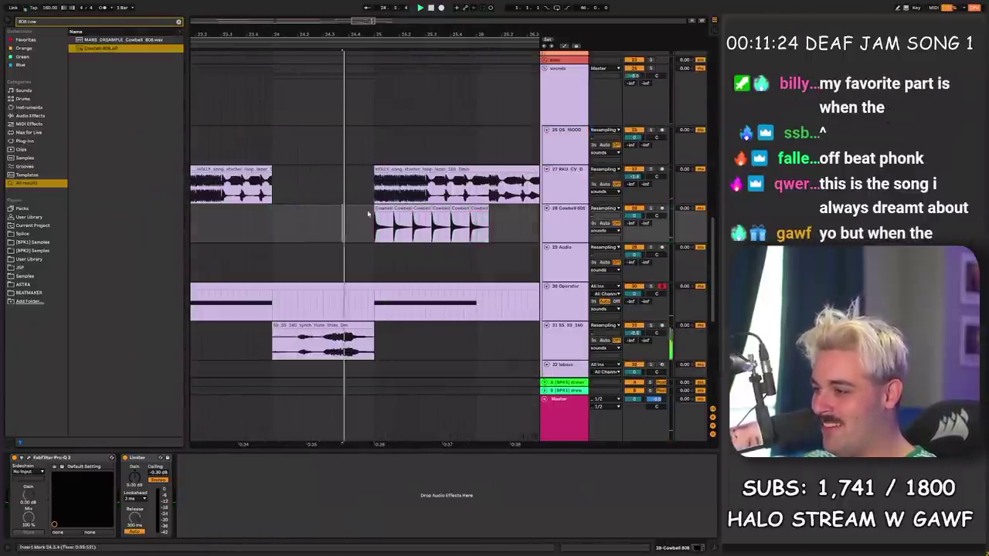
# Step: Repeat the Cowbell 808 hits as a bar-long pattern until they fill the section from 25.1.1 to 29.1.1
pyautogui.moveTo(472, 227); pyautogui.dragTo(487, 226)
pyautogui.moveTo(421, 227)
pyautogui.mouseDown()
pyautogui.moveTo(467, 228)
pyautogui.moveTo(369, 227)
pyautogui.mouseUp()
pyautogui.hotkey('ctrl', 'd')
pyautogui.hotkey('ctrl', 'd')
pyautogui.hotkey('ctrl', 'd')
pyautogui.hotkey('ctrl', 'z')
pyautogui.moveTo(412, 32); pyautogui.dragTo(407, 28)
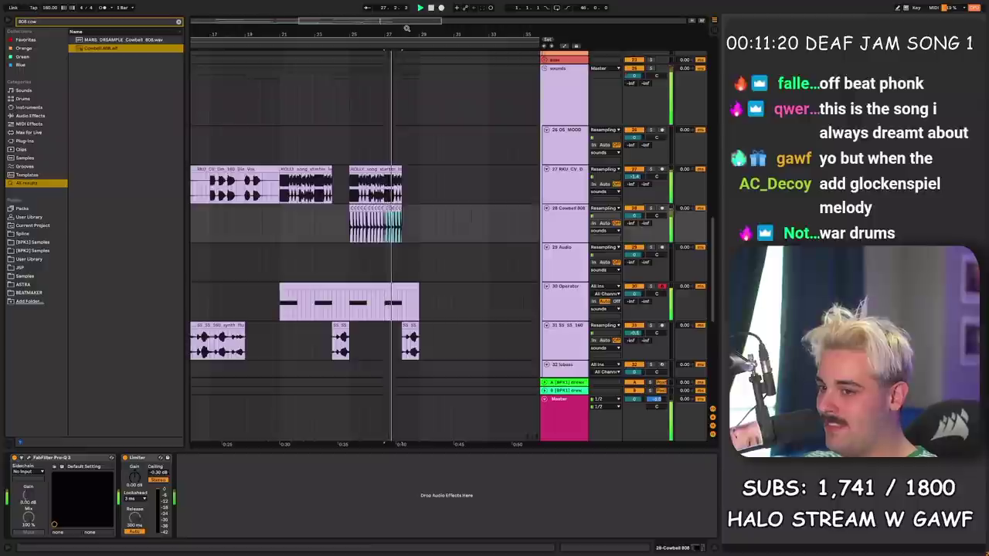
pyautogui.hotkey('ctrl', 'd')
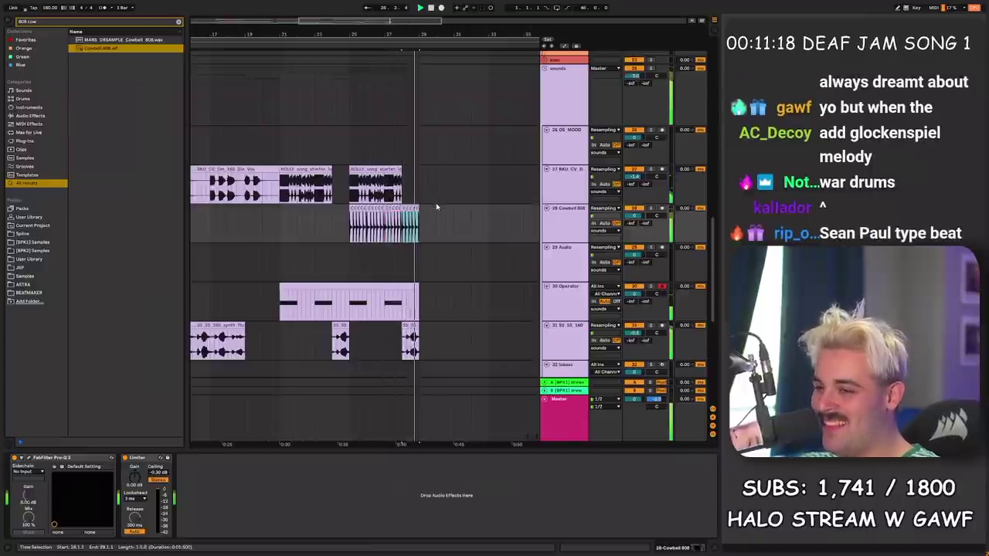
pyautogui.press('space')
pyautogui.press('-')
pyautogui.press('-')
# Step: Mark 21.1.1 to 29.1.1 on the empty 29 Audio track and save the project
pyautogui.click(280, 249)
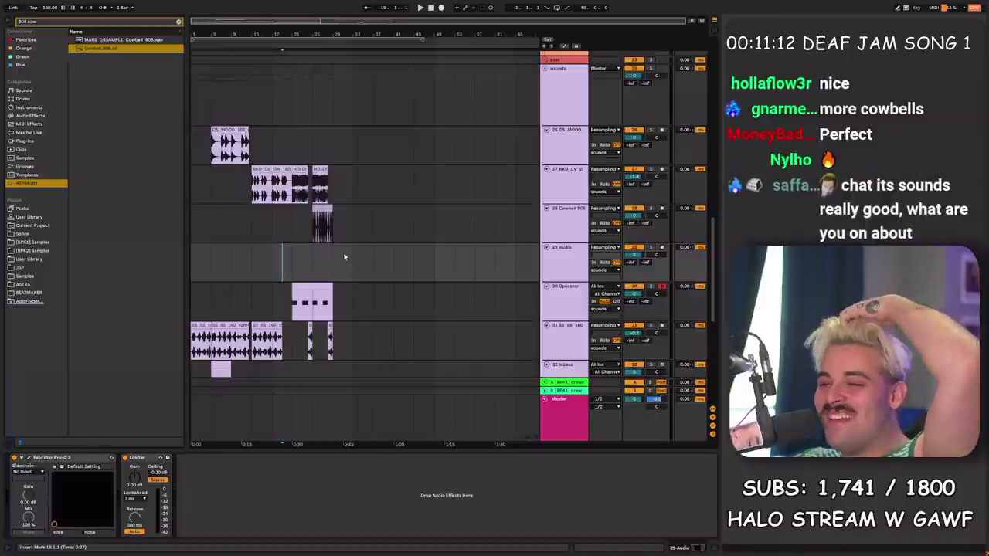
pyautogui.moveTo(334, 266); pyautogui.dragTo(290, 266)
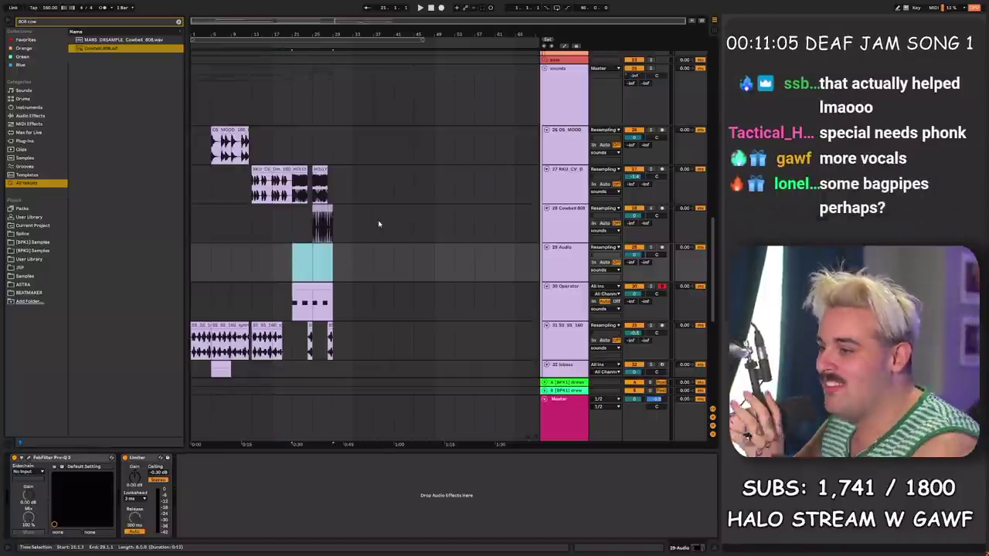
pyautogui.scroll(-7, 382, 235)
pyautogui.hotkey('ctrl', 's')
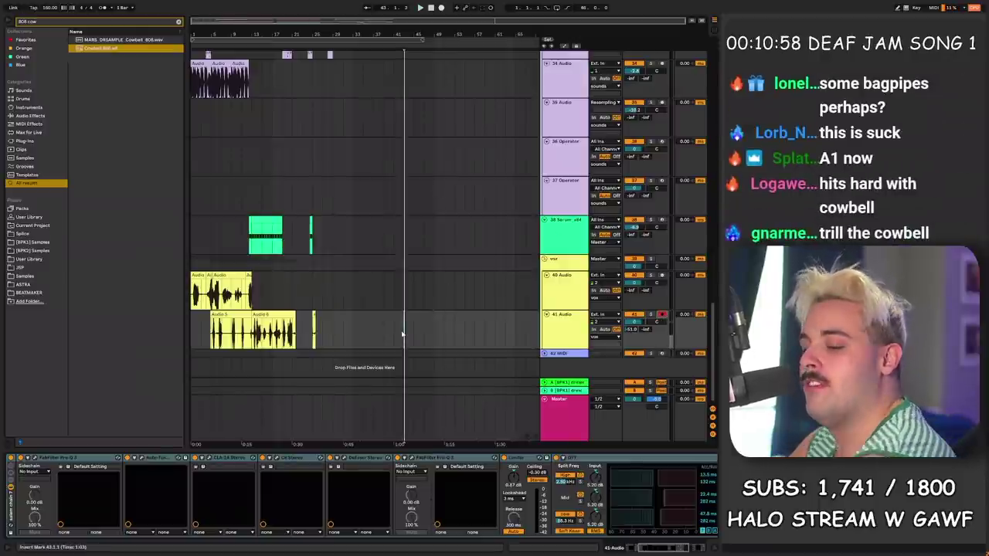
# Step: Record a new vocal take on the 41 Audio track from 49.1.1 to about bar 61 and play it back
pyautogui.click(430, 340)
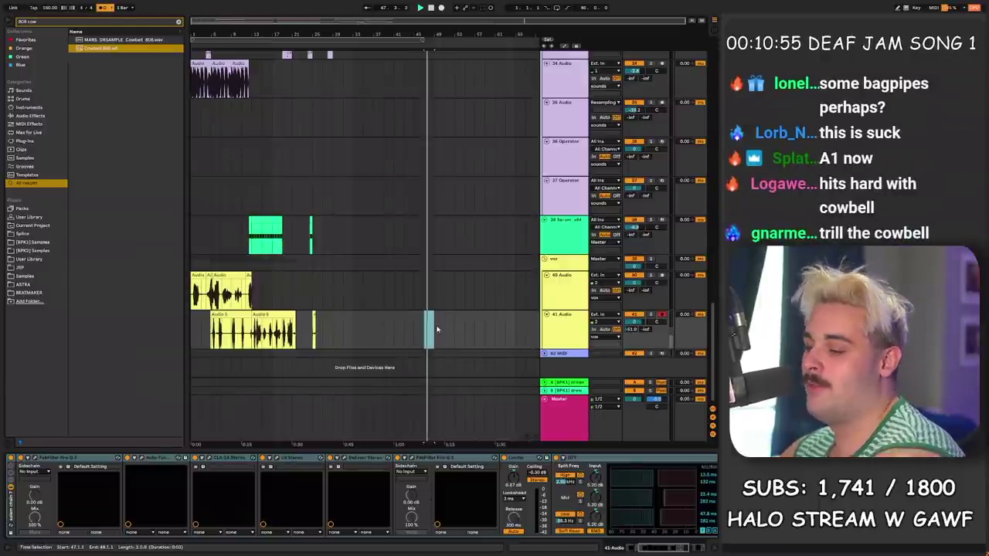
pyautogui.click(442, 8)
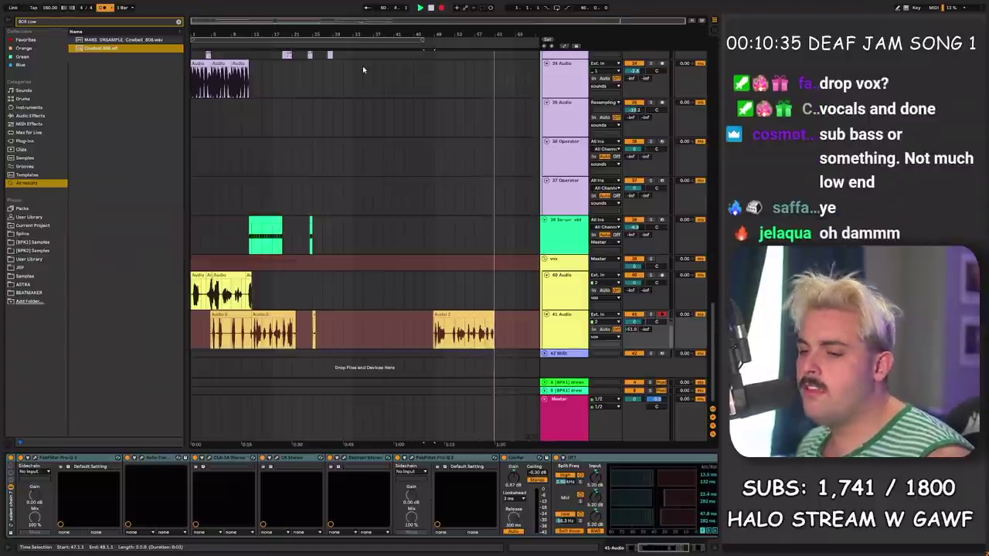
pyautogui.press('space')
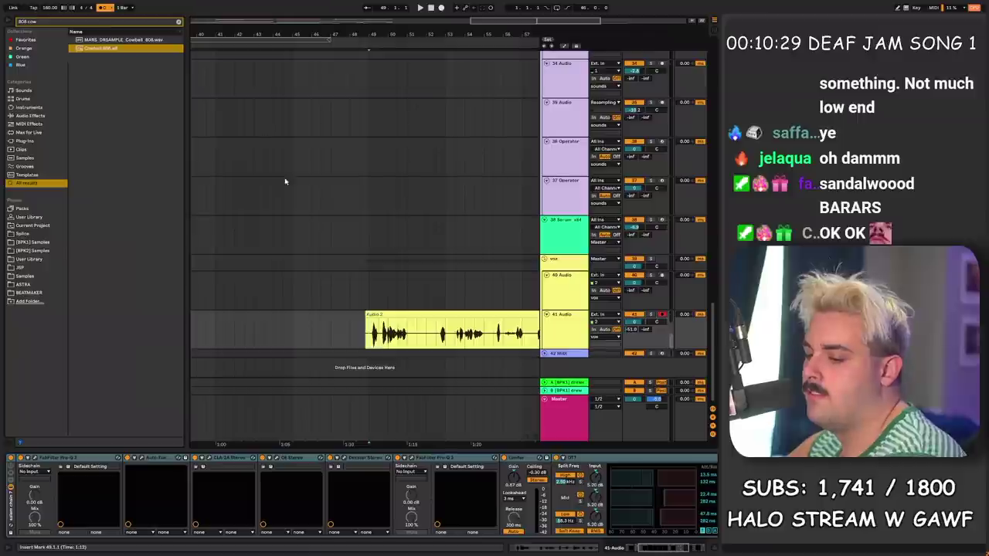
pyautogui.press('w')
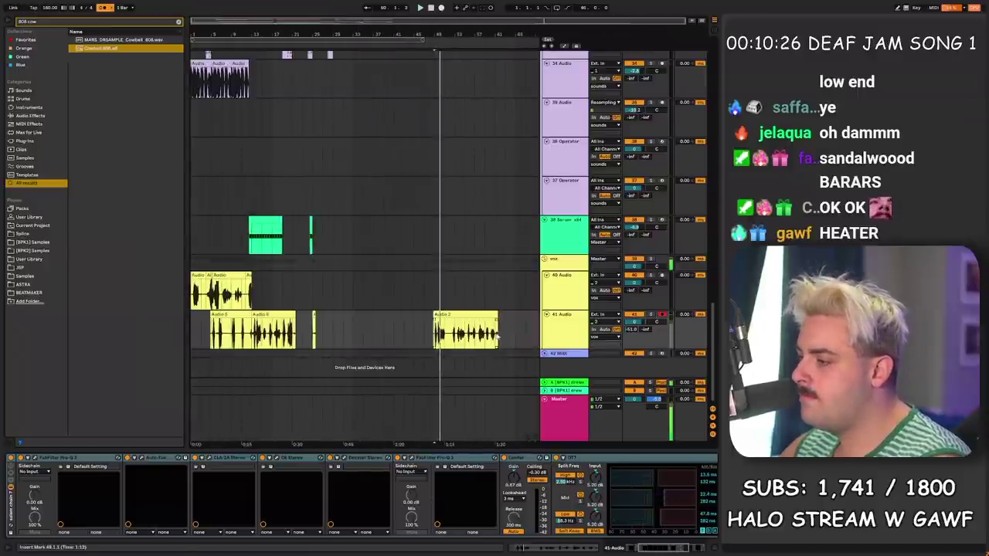
# Step: Paste the copied vocal phrase over the take on the 41 Audio track at about bar 31
pyautogui.scroll(5, 364, 271)
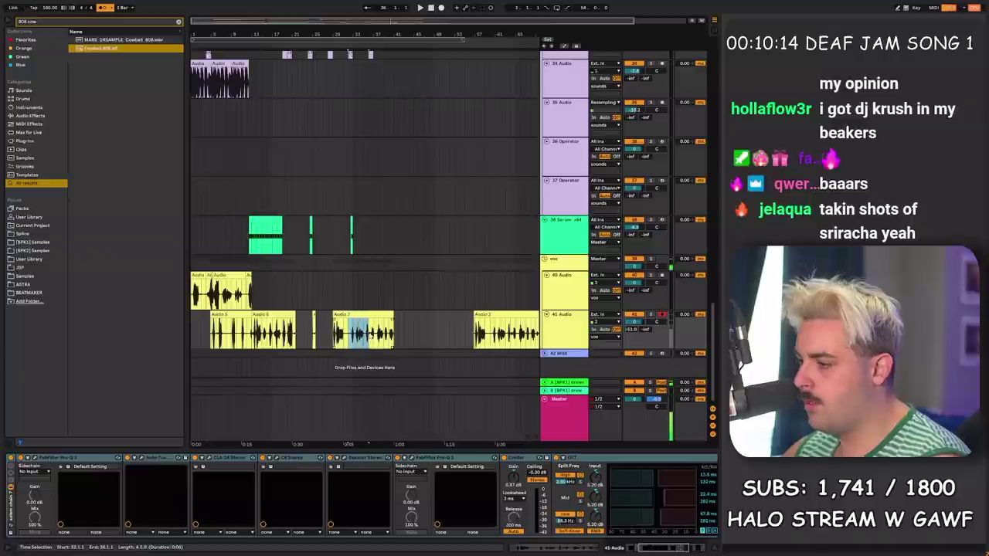
pyautogui.click(343, 333)
pyautogui.hotkey('ctrl', 'v')
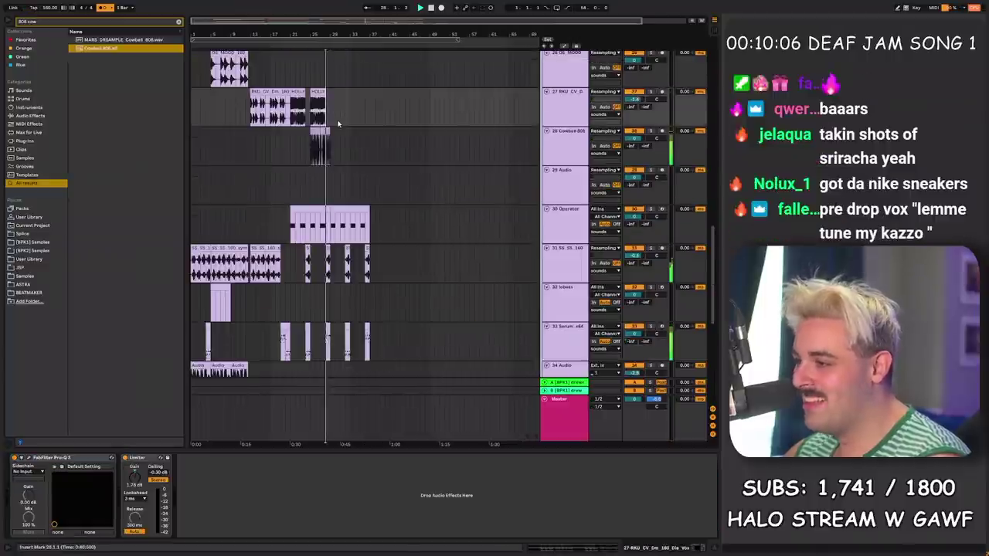
# Step: Select the Cowbell 808 pattern starting at bar 25 and repeat it from 33.1.1 on the same track
pyautogui.scroll(-3, 361, 165)
pyautogui.scroll(4, 361, 166)
pyautogui.scroll(-5, 361, 166)
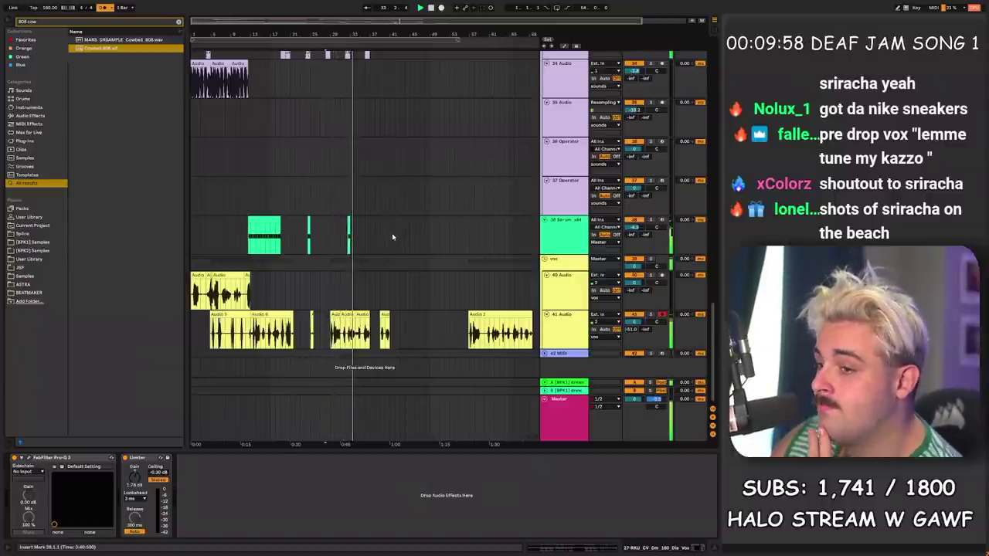
pyautogui.scroll(15, 399, 237)
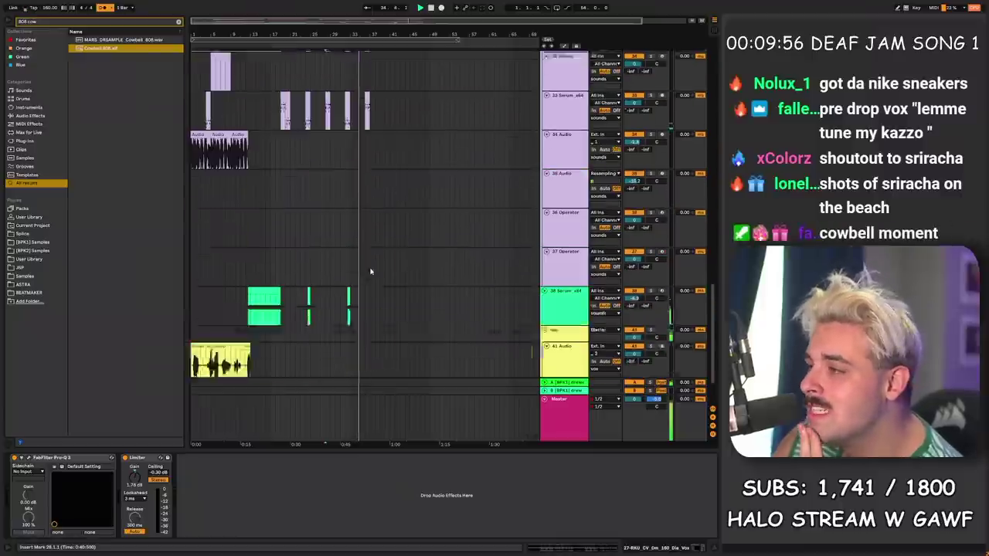
pyautogui.scroll(-6, 353, 248)
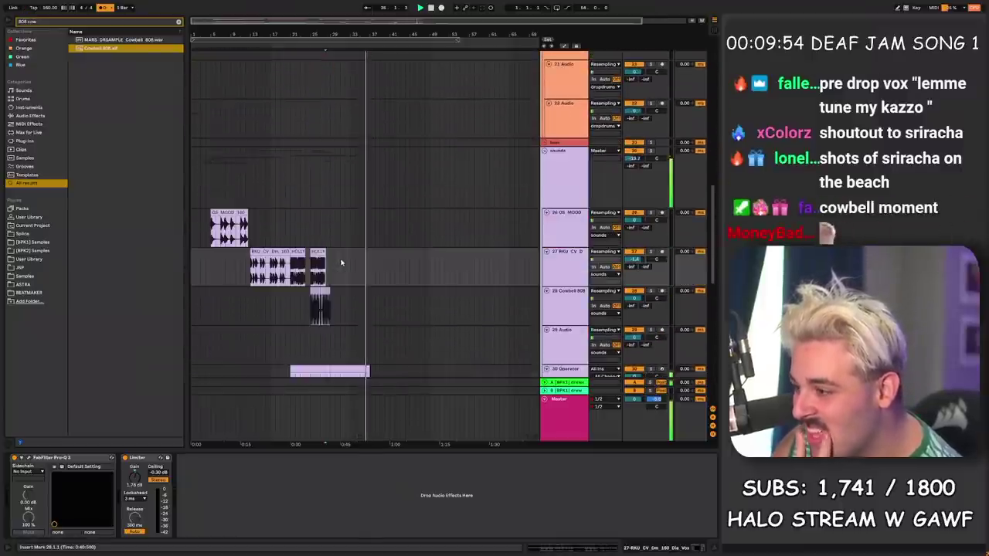
pyautogui.moveTo(334, 297); pyautogui.dragTo(311, 305)
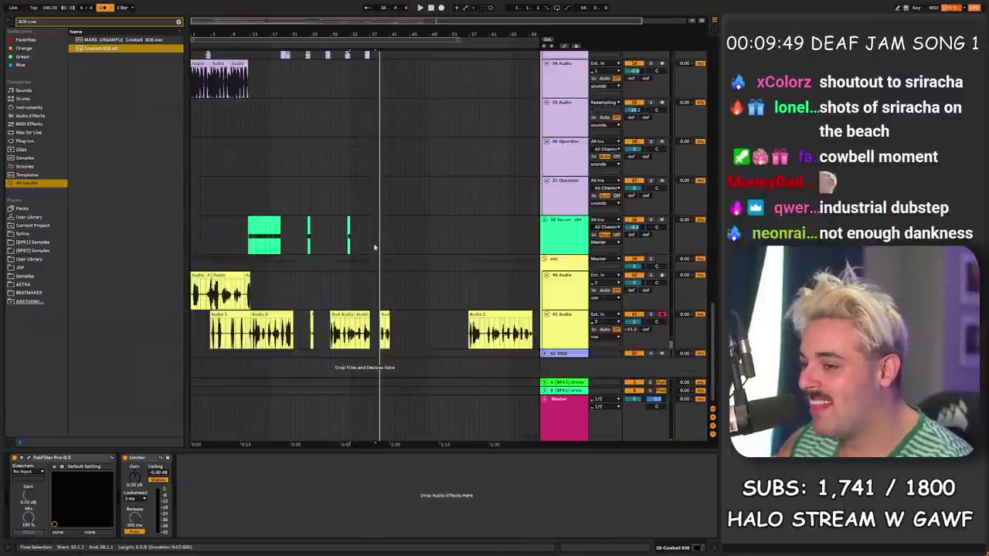
# Step: Fill the 34 Audio track from 29.1.1 to 37.1.1 with repeats of its one-bar resampled clip
pyautogui.scroll(8, 374, 246)
pyautogui.scroll(6, 343, 118)
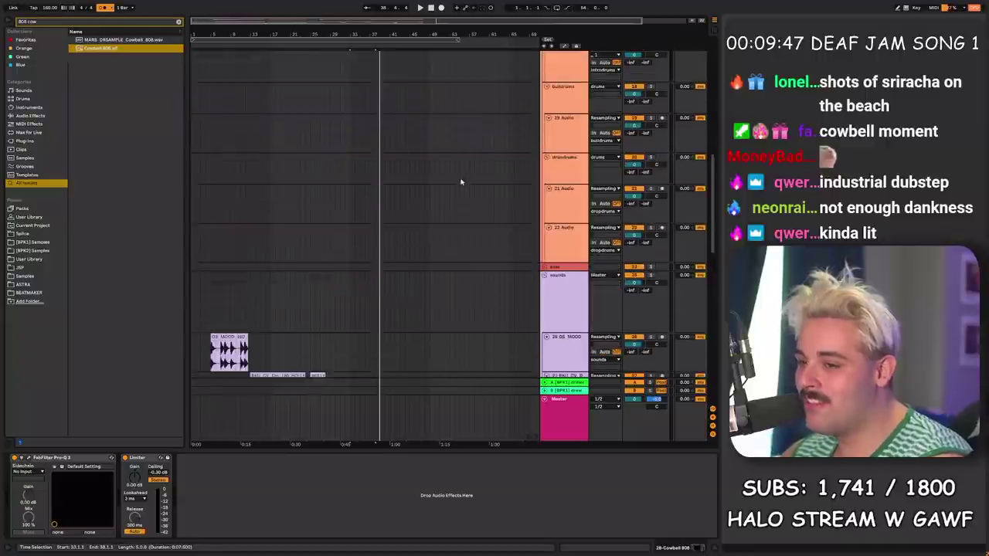
pyautogui.scroll(-7, 463, 177)
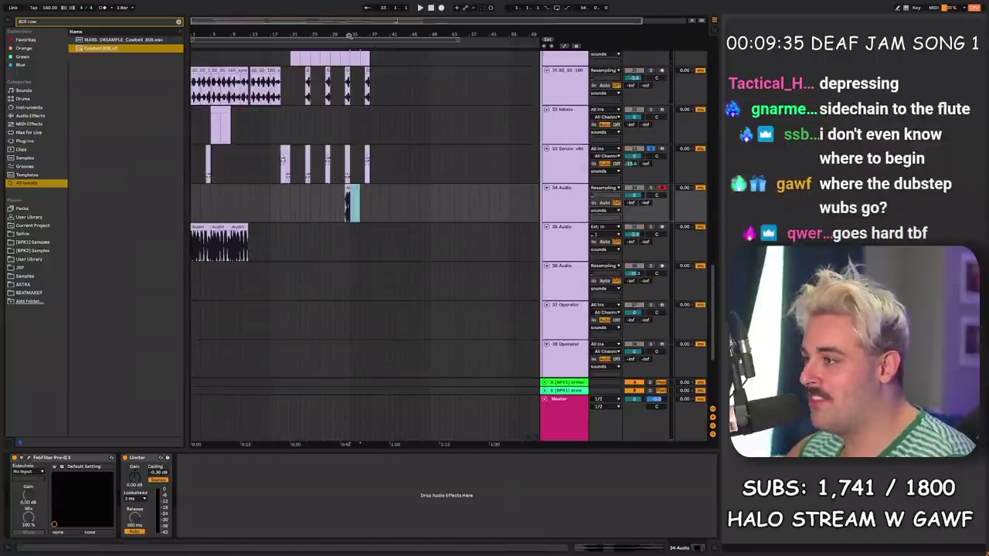
pyautogui.moveTo(350, 36); pyautogui.dragTo(349, 85)
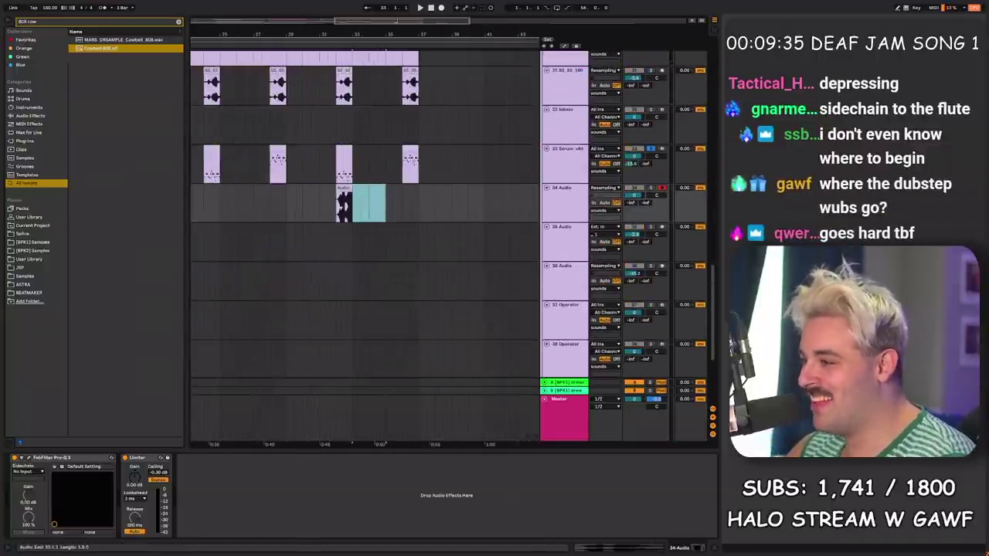
pyautogui.click(343, 187)
pyautogui.press('Delete')
pyautogui.press('x')
# Step: Play the drop from 29.1.1 and select the repeated clips on the 34 Audio track up to 37.1.1
pyautogui.scroll(5, 340, 205)
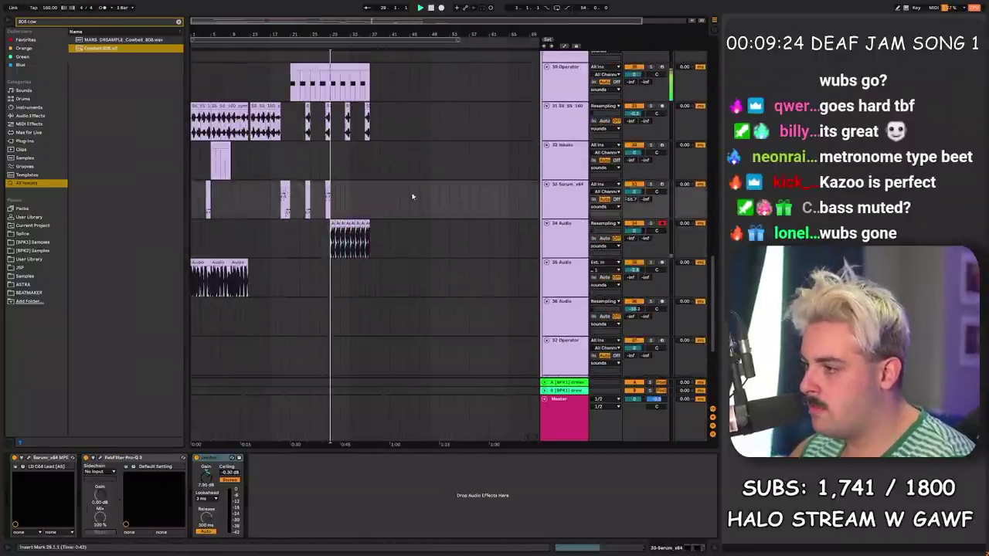
pyautogui.scroll(5, 410, 196)
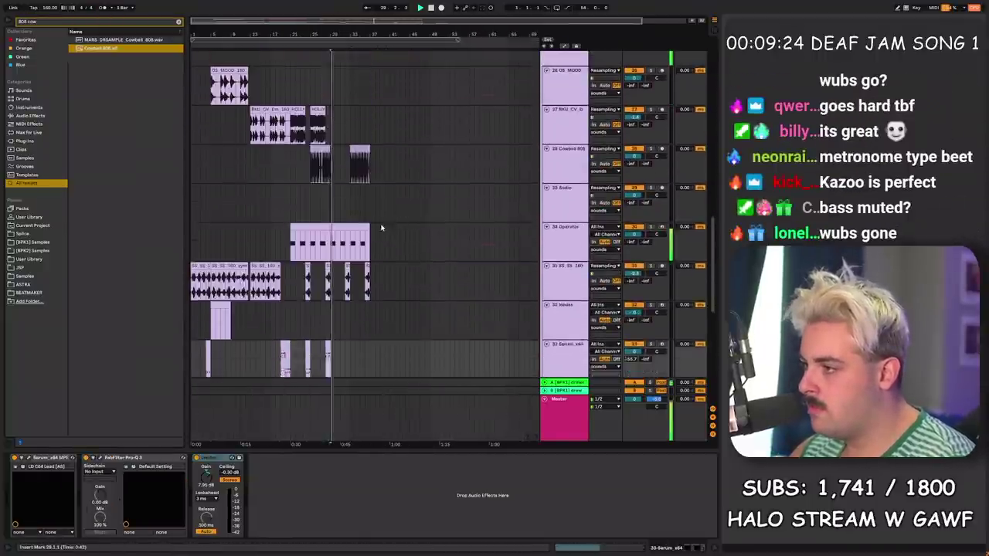
pyautogui.scroll(-8, 340, 224)
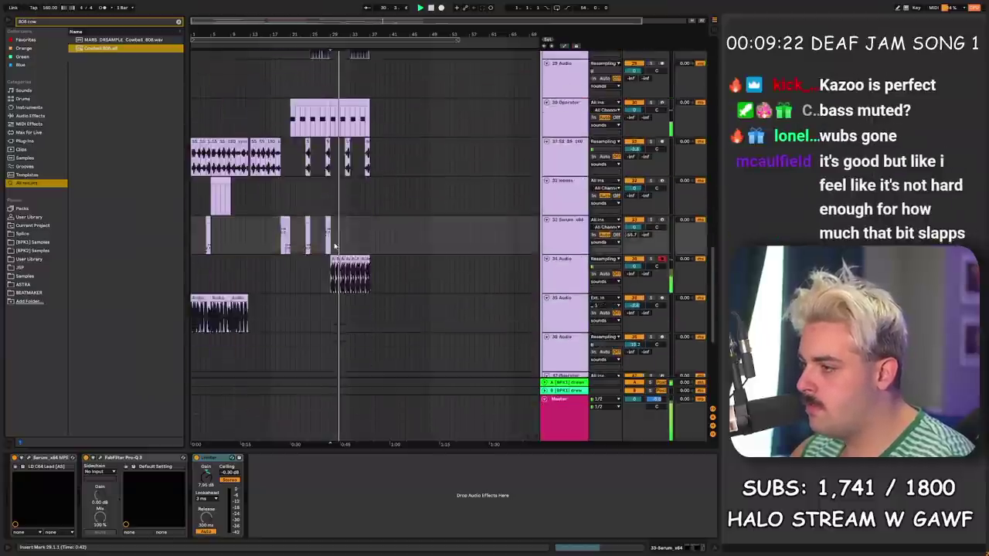
pyautogui.moveTo(333, 272); pyautogui.dragTo(367, 272)
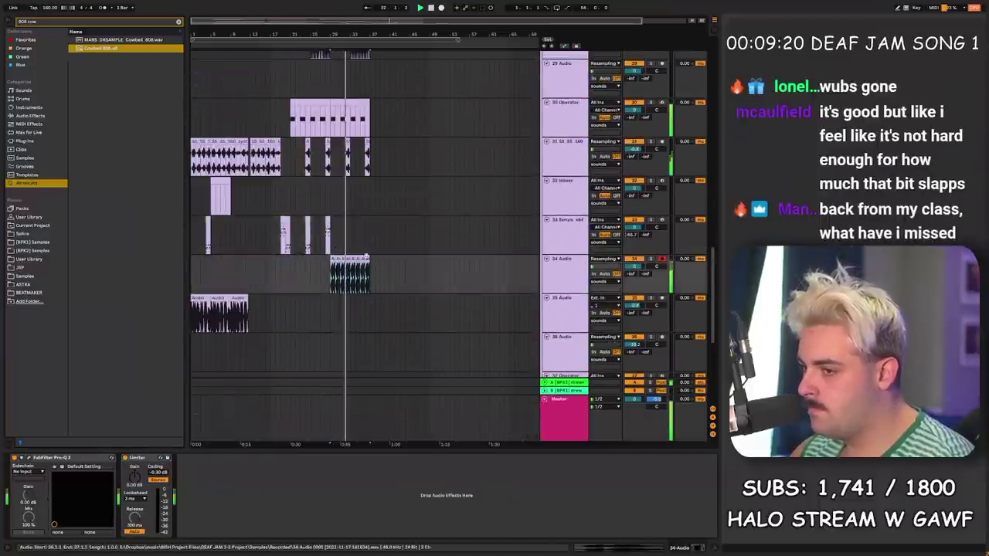
# Step: Inspect the effects chain of the 42 Audio vocal track through OTT to the final Limiter, and fold the drums group
pyautogui.scroll(-6, 367, 272)
pyautogui.click(348, 341)
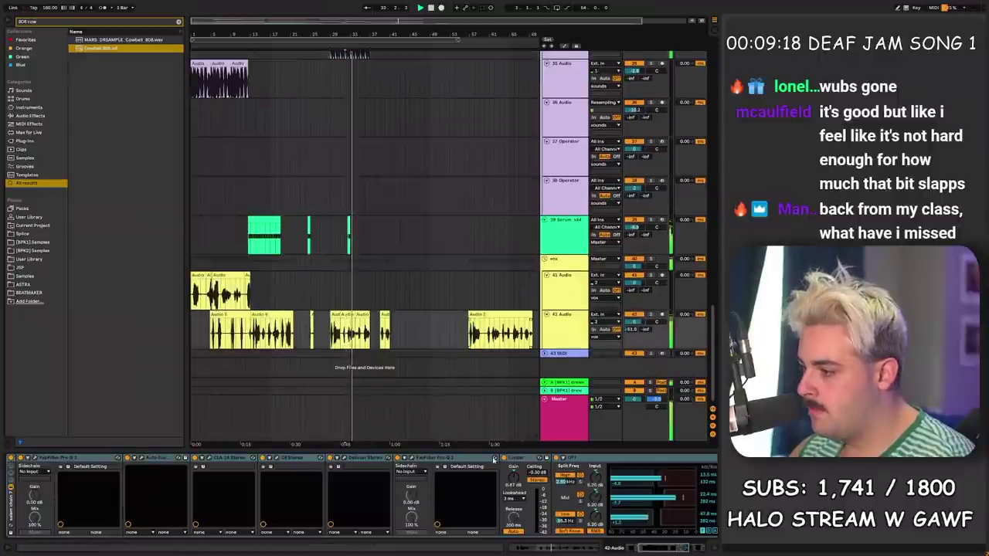
pyautogui.moveTo(669, 551); pyautogui.dragTo(690, 549)
pyautogui.click(561, 458)
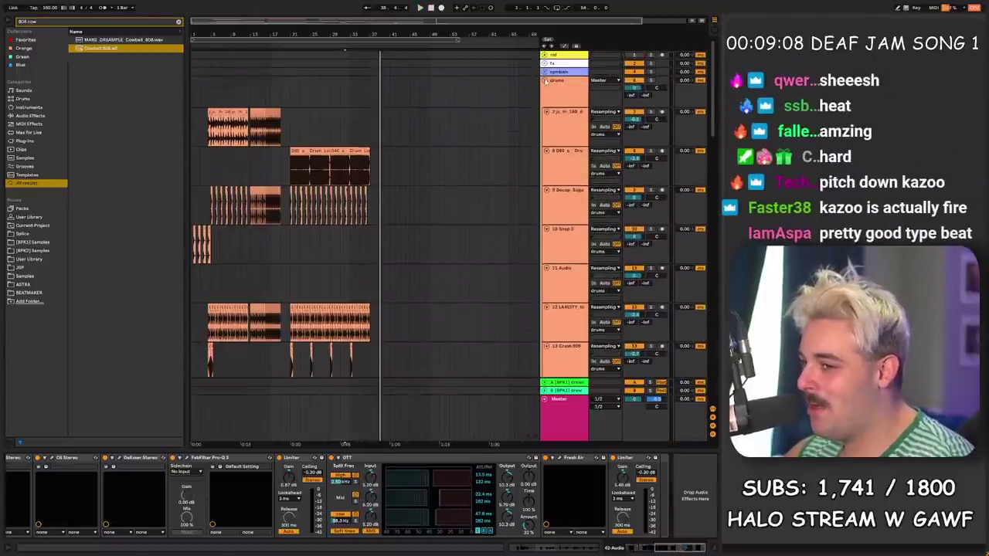
pyautogui.click(544, 81)
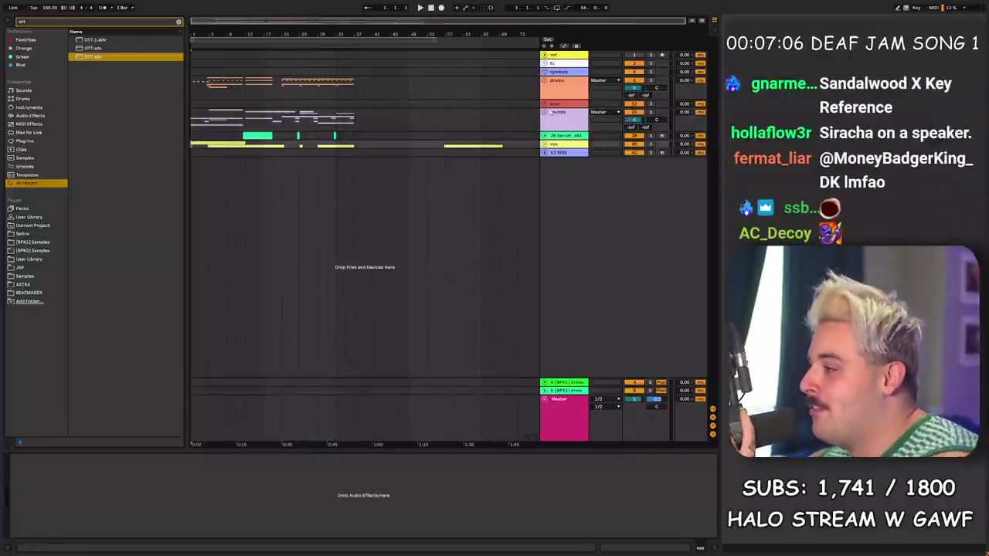
# Step: Unfold the sounds group and examine the 35 Audio recording from 1.1.1 to 5.1.1 together with its effects
pyautogui.click(545, 113)
pyautogui.click(545, 81)
pyautogui.scroll(-3, 545, 83)
pyautogui.moveTo(193, 32); pyautogui.dragTo(223, 55)
pyautogui.scroll(-3, 223, 126)
pyautogui.scroll(-10, 223, 139)
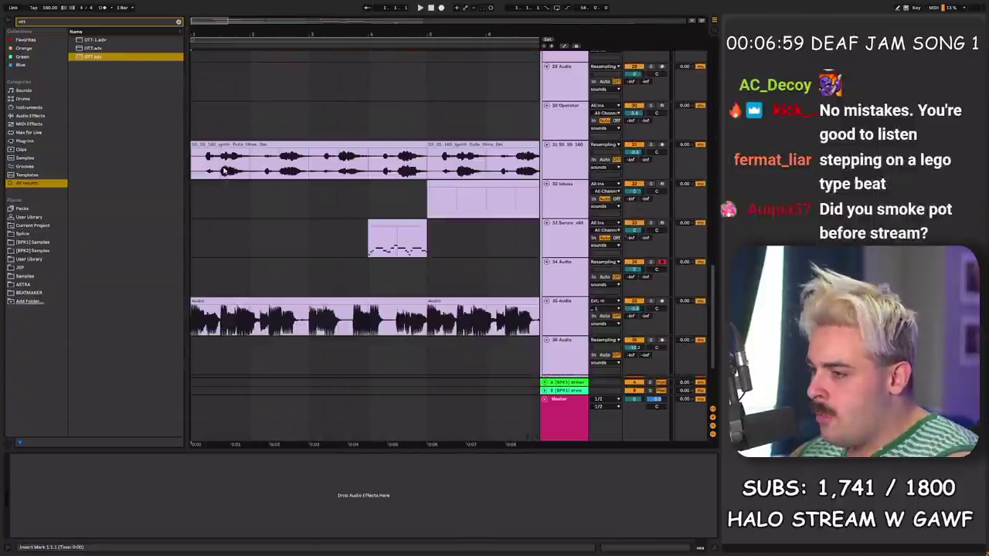
pyautogui.click(203, 300)
pyautogui.moveTo(273, 37); pyautogui.dragTo(255, 9)
pyautogui.scroll(-3, 204, 180)
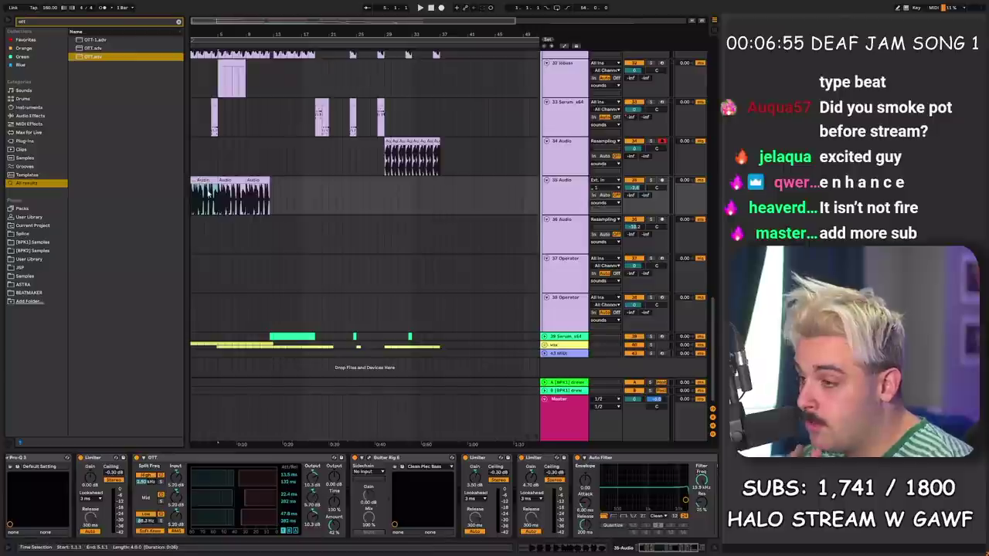
# Step: Examine the opening flute loop on track 31 and the one-bar Serum clip at 4.1.1 on track 33
pyautogui.scroll(4, 282, 246)
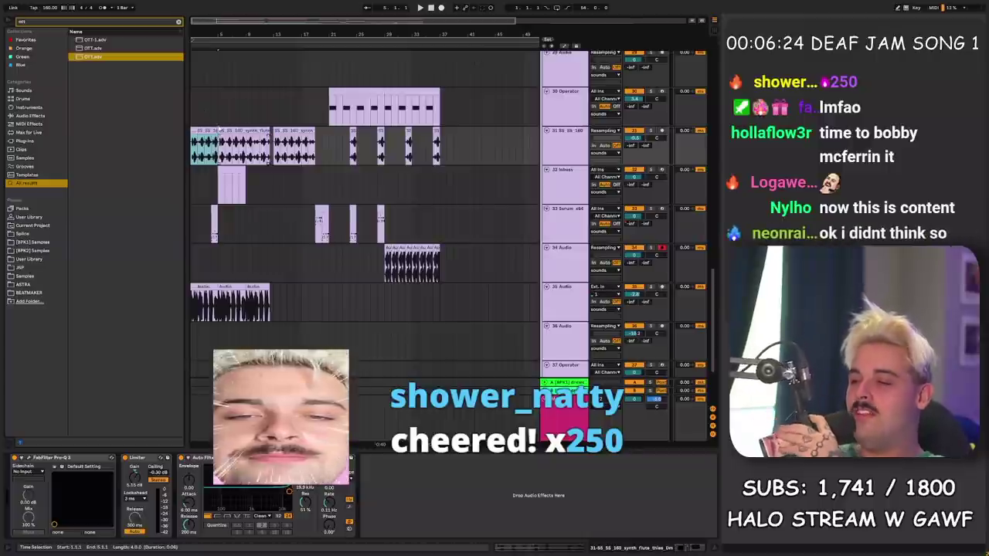
pyautogui.moveTo(194, 35); pyautogui.dragTo(200, 71)
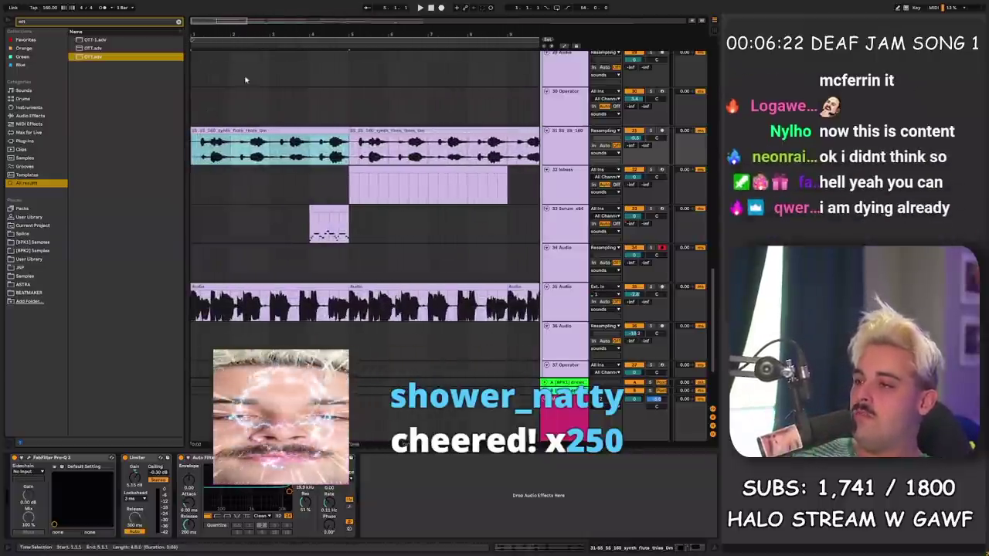
pyautogui.click(286, 150)
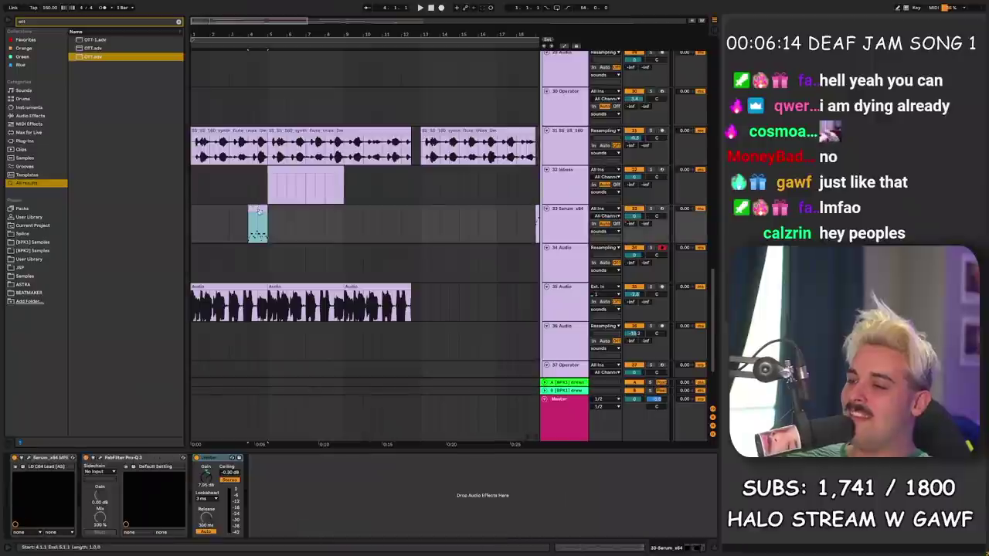
pyautogui.scroll(3, 258, 230)
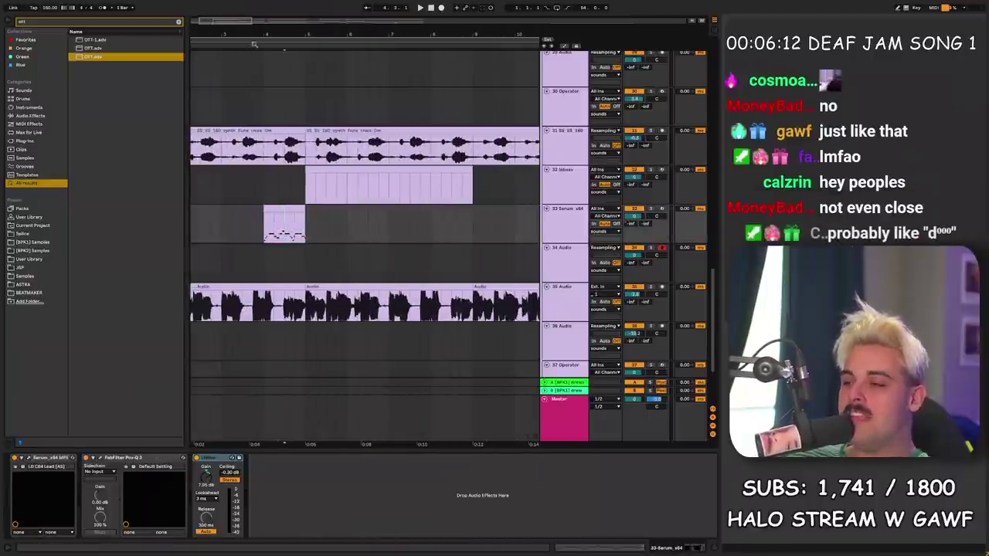
pyautogui.scroll(5, 284, 209)
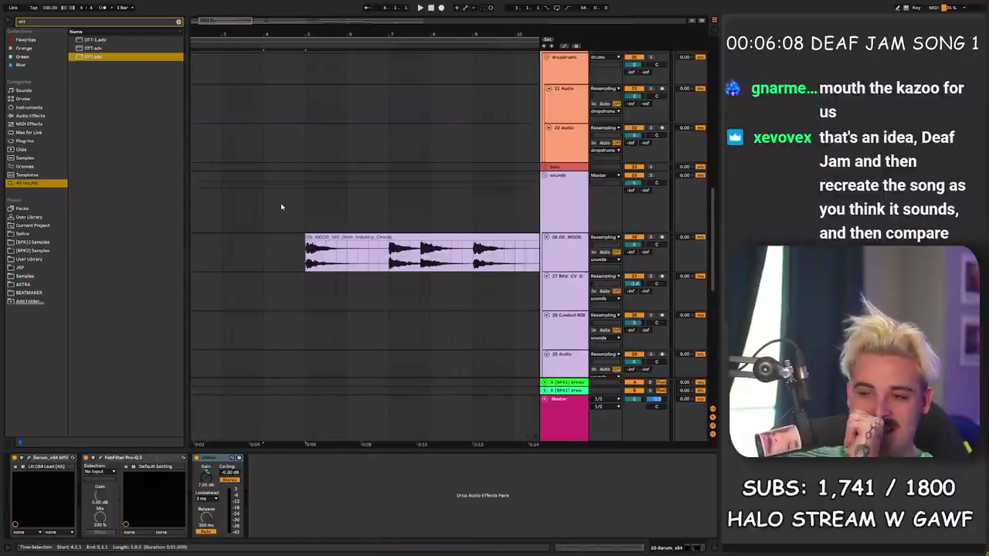
pyautogui.scroll(3, 288, 188)
pyautogui.scroll(-8, 294, 201)
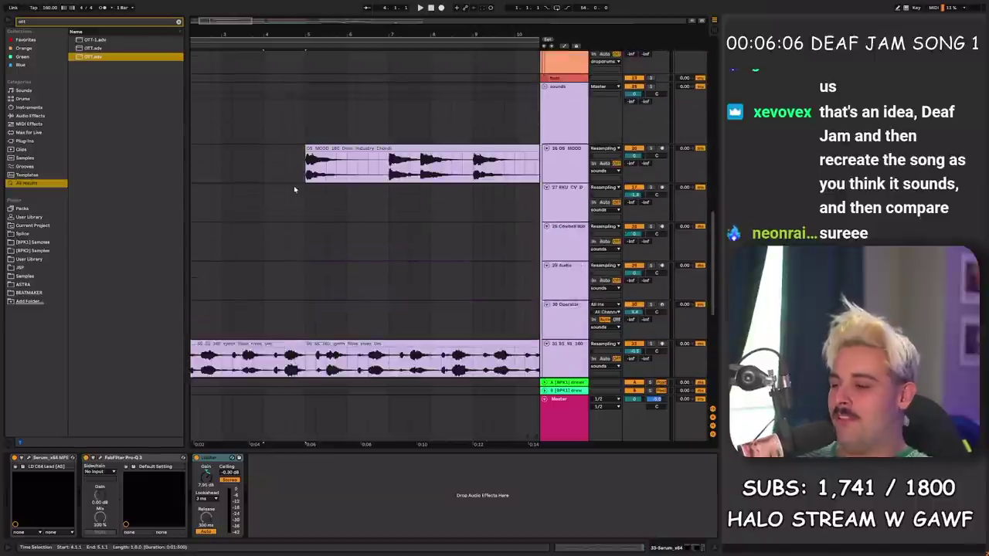
pyautogui.scroll(10, 288, 195)
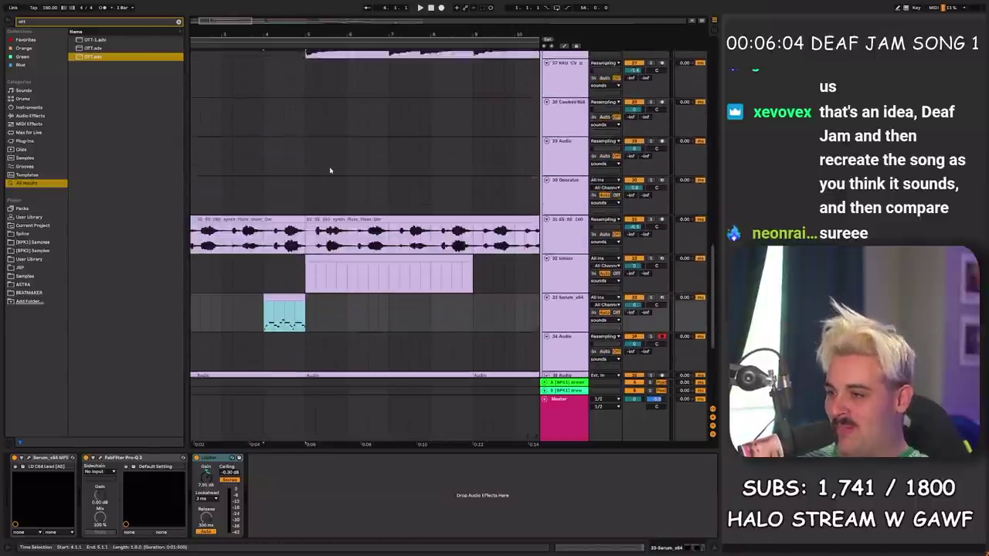
# Step: Fold and unfold the track groups, and examine the industry chords loop on track 26 at 9.1.1
pyautogui.hotkey('alt', 'u')
pyautogui.click(303, 126)
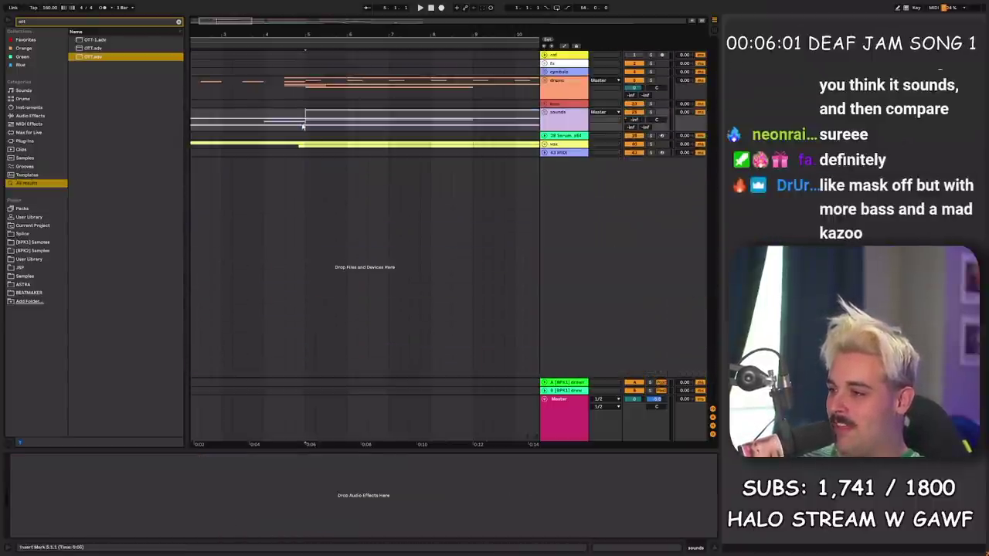
pyautogui.hotkey('alt', 'u')
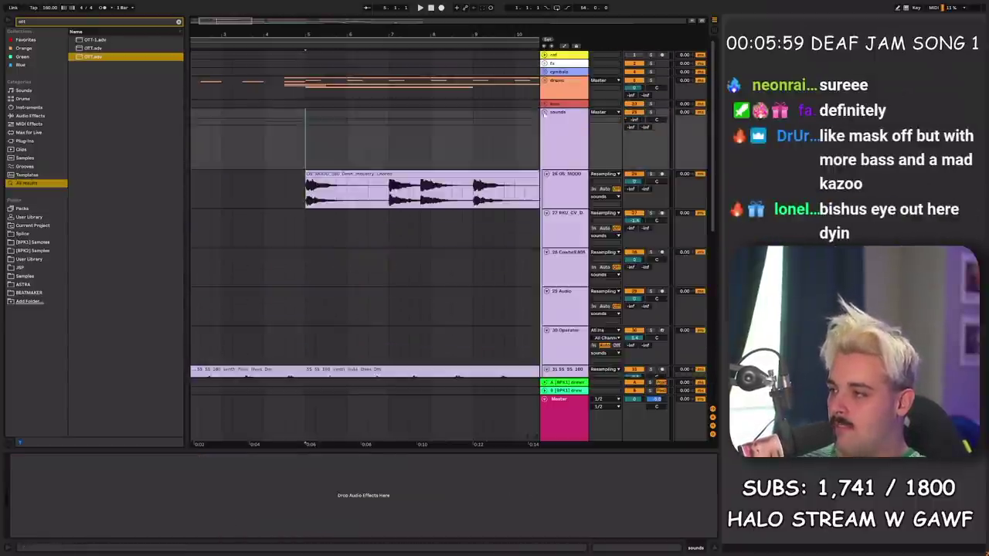
pyautogui.scroll(4, 418, 139)
pyautogui.click(476, 152)
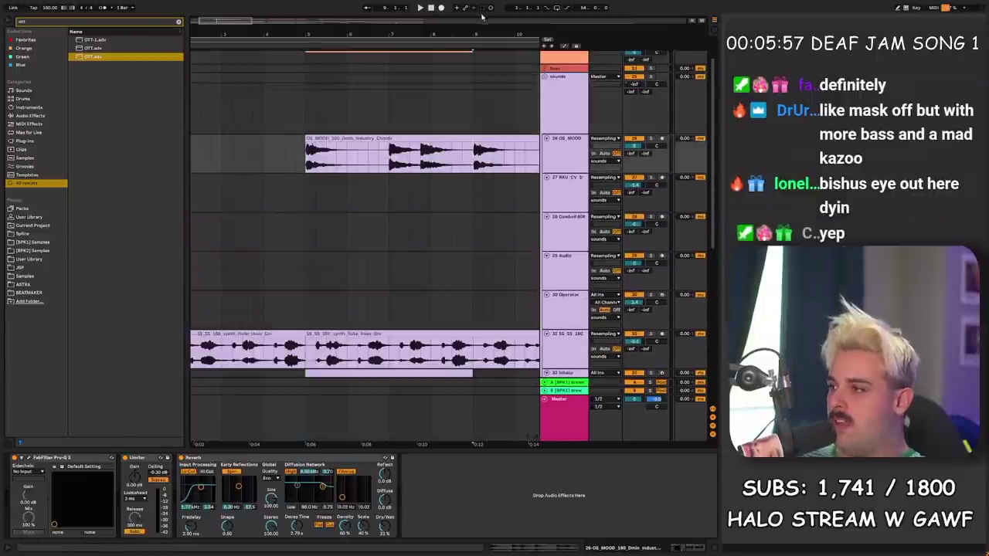
# Step: Examine the Die Vox loop and the green Serum clip from 13.1.1, and the intro vocals on the 41 Audio track
pyautogui.moveTo(477, 34); pyautogui.dragTo(477, 13)
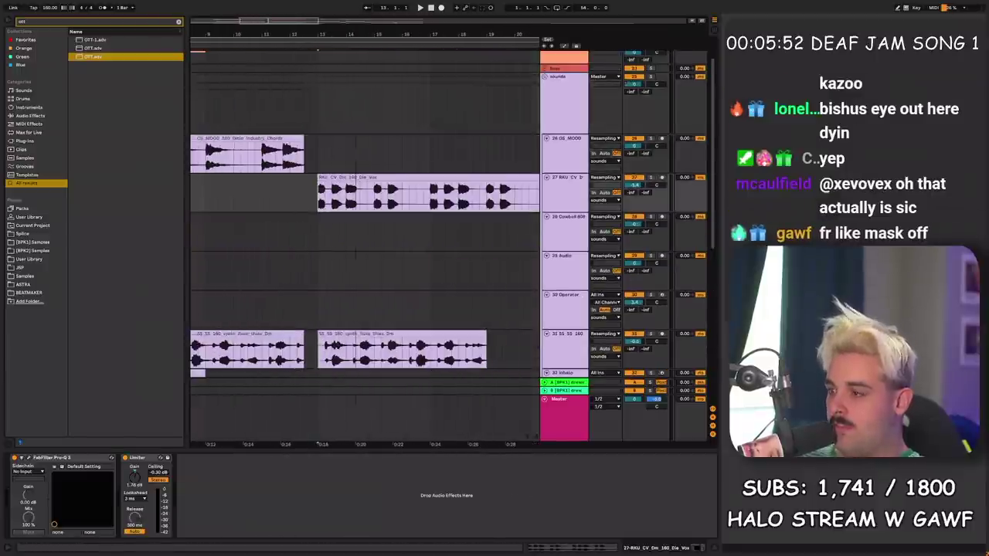
pyautogui.moveTo(355, 37); pyautogui.dragTo(316, 36)
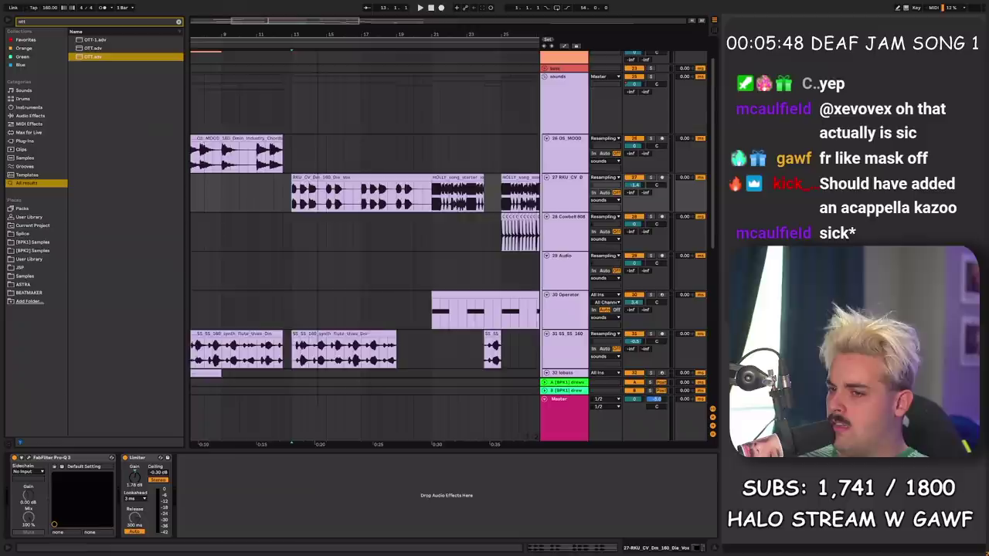
pyautogui.scroll(-3, 286, 188)
pyautogui.scroll(-2, 285, 189)
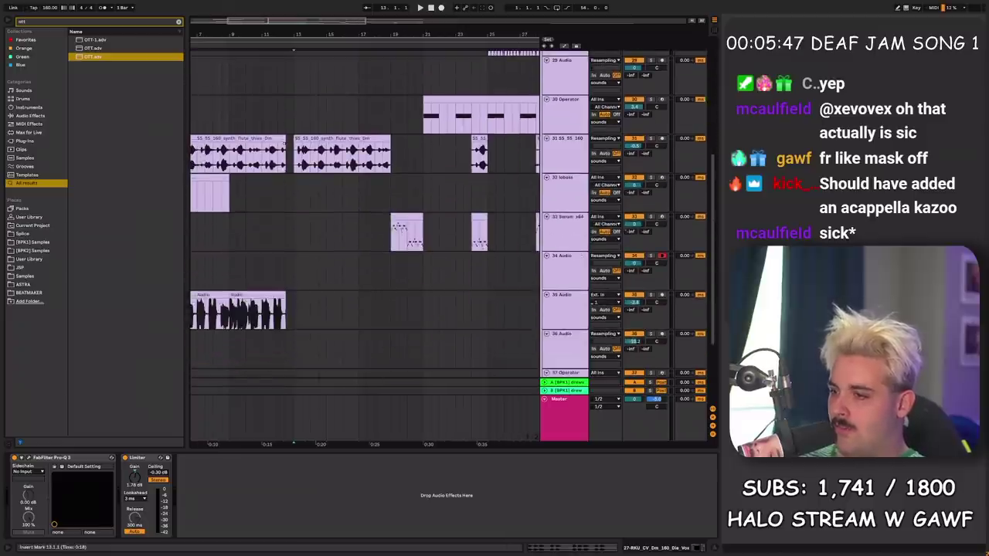
pyautogui.click(284, 177)
pyautogui.scroll(-3, 283, 177)
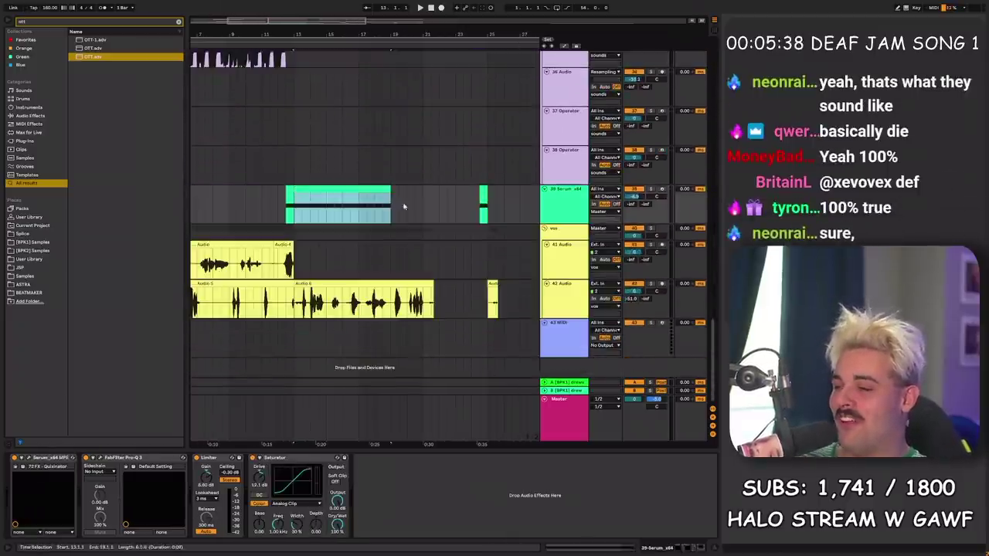
pyautogui.moveTo(292, 32); pyautogui.dragTo(220, 35)
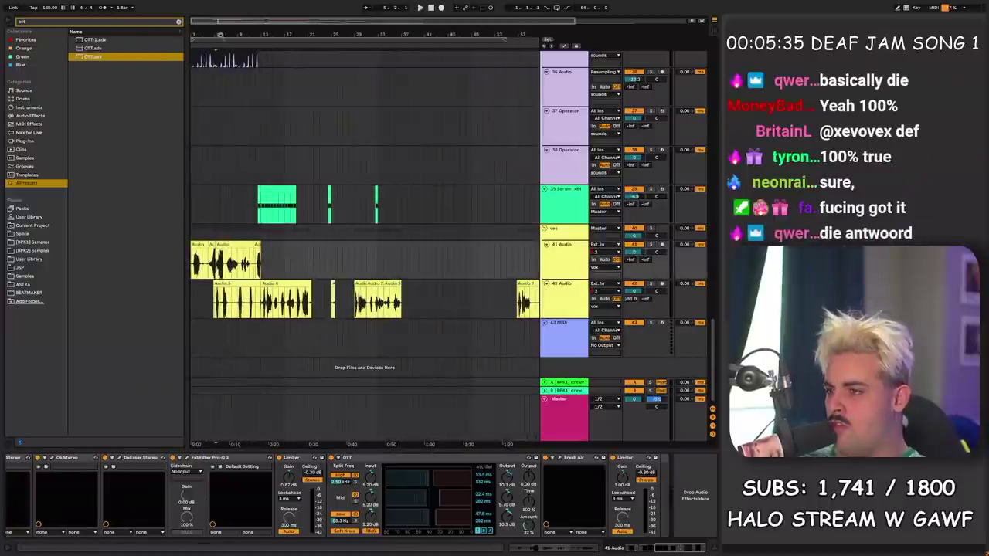
pyautogui.moveTo(220, 35); pyautogui.dragTo(312, 160)
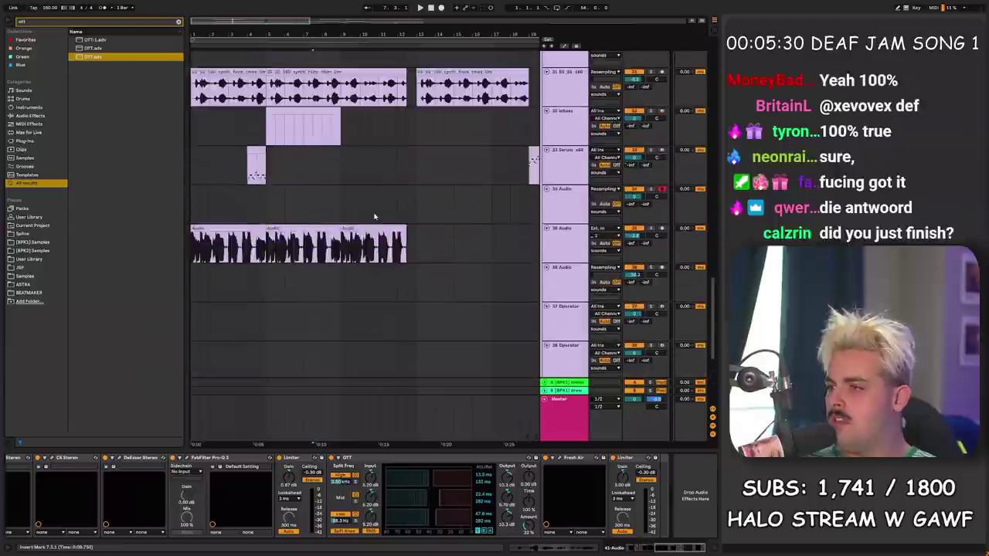
# Step: Examine the drop, from the song starter loop at 21.1.1 to the Cowbell 808 pattern at 25.1.1 and the clips below
pyautogui.scroll(3, 363, 231)
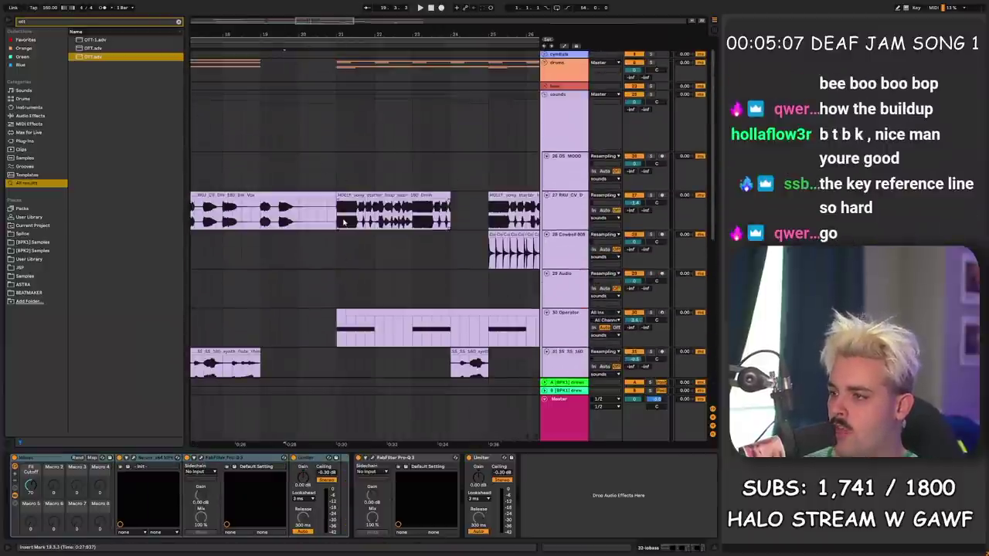
pyautogui.click(340, 222)
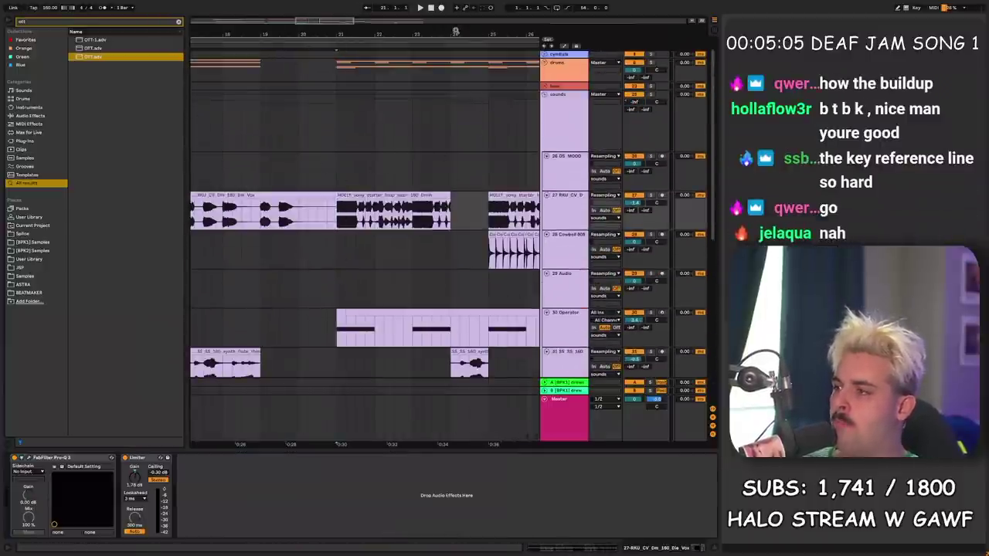
pyautogui.scroll(-3, 392, 274)
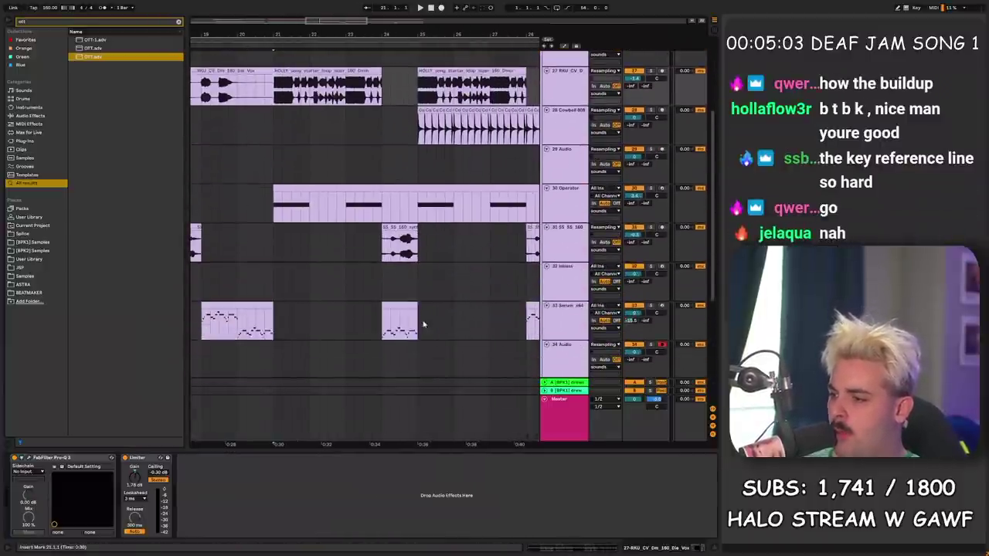
pyautogui.scroll(-3, 422, 325)
pyautogui.moveTo(391, 32); pyautogui.dragTo(254, 32)
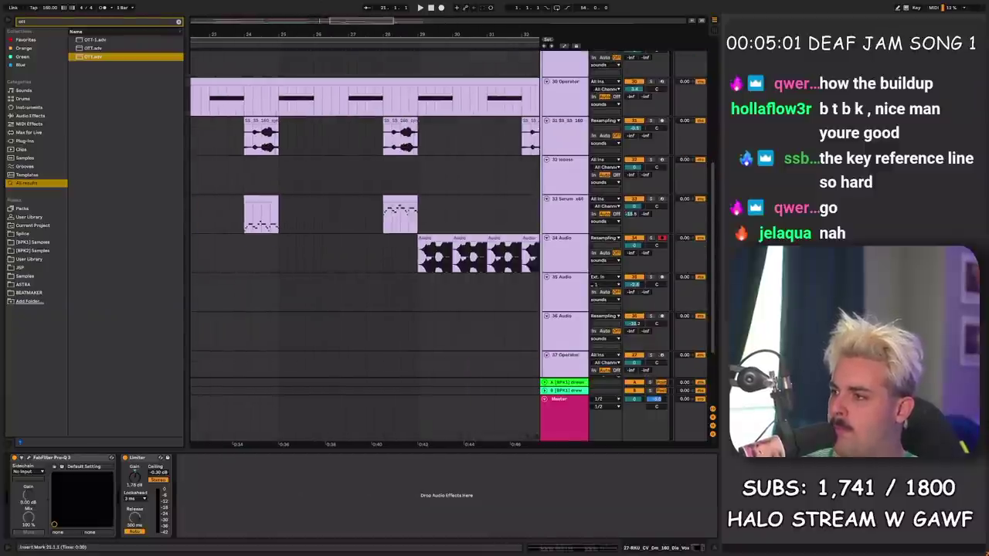
pyautogui.scroll(3, 283, 101)
pyautogui.click(276, 143)
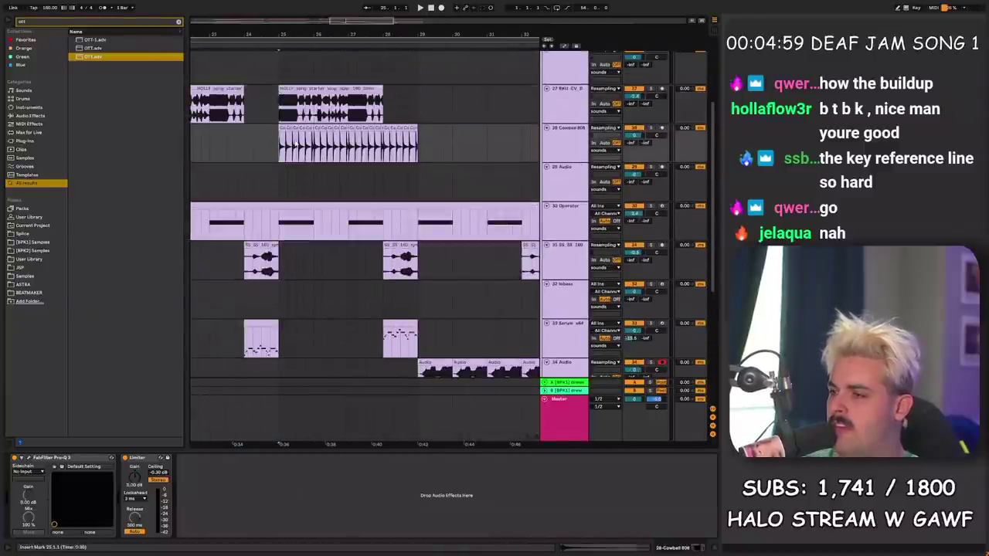
pyautogui.scroll(-2, 272, 133)
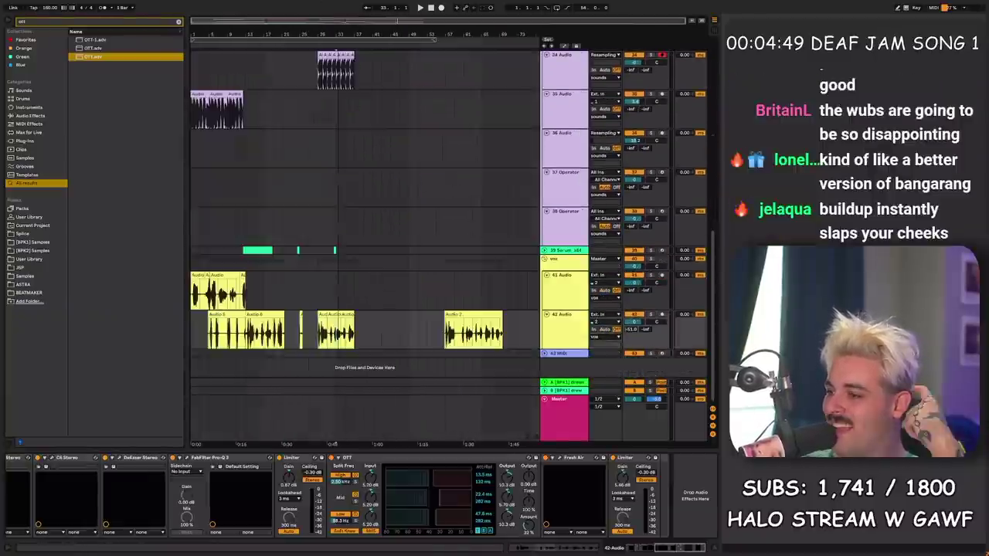
pyautogui.scroll(2, 283, 201)
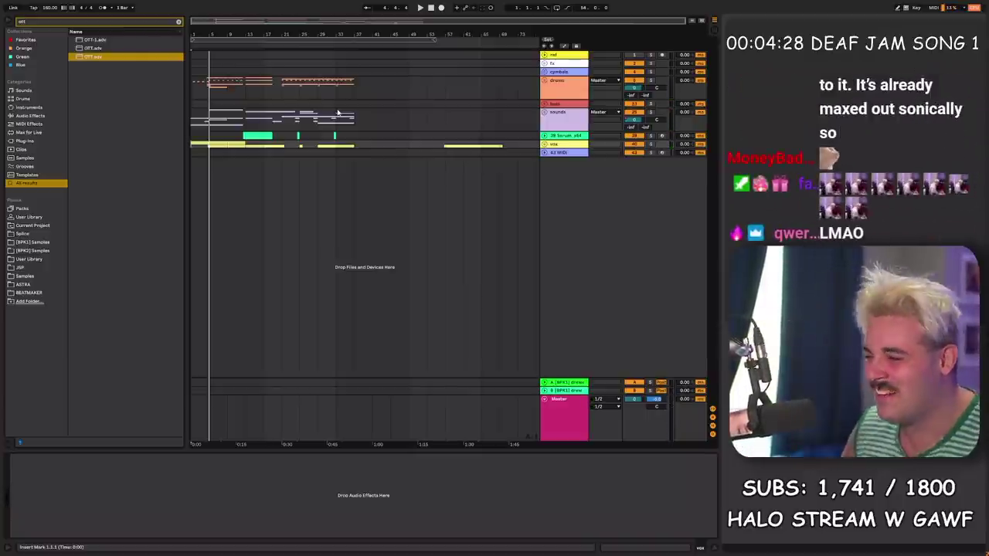
# Step: Play back the opening section of the song from bar 3 and again from bar 7
pyautogui.click(228, 120)
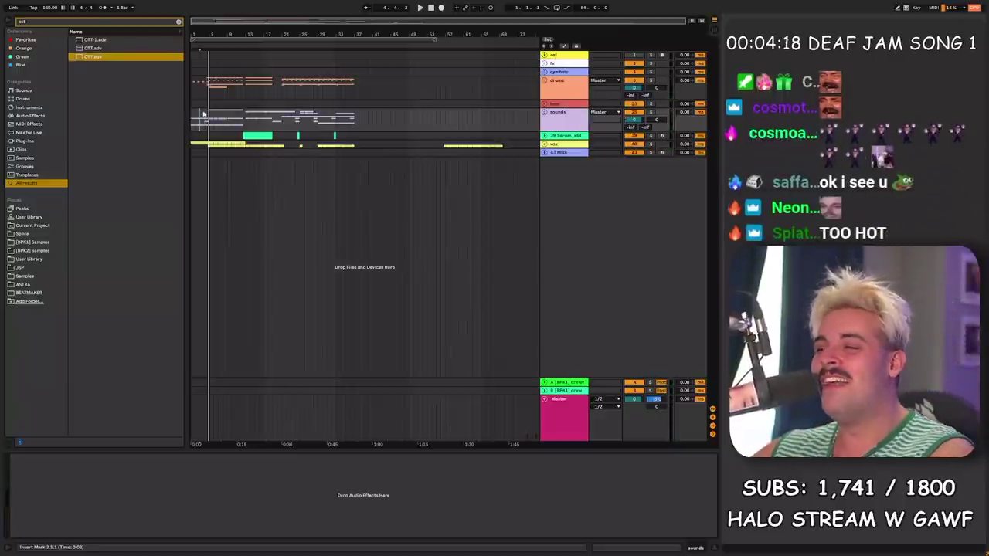
pyautogui.press('space')
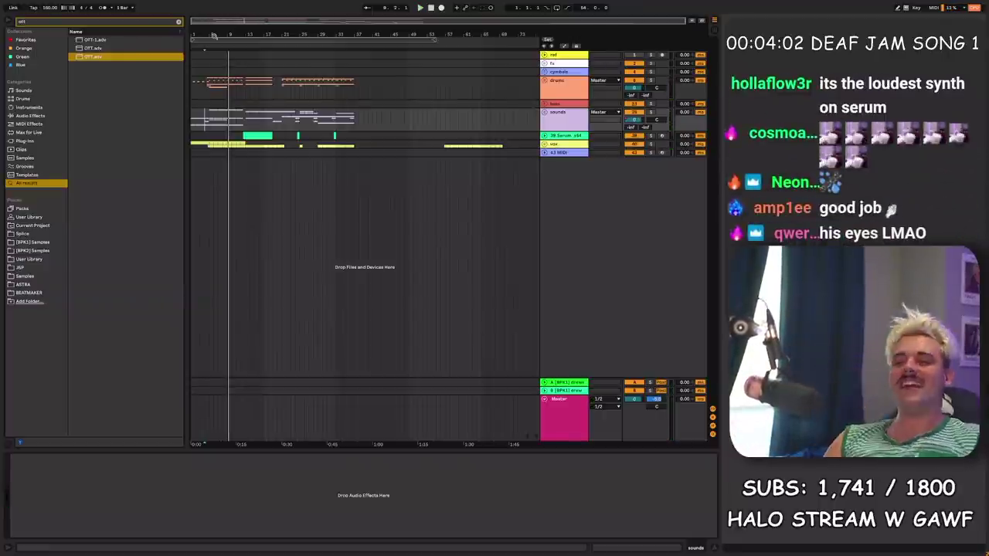
pyautogui.click(217, 113)
pyautogui.press('space')
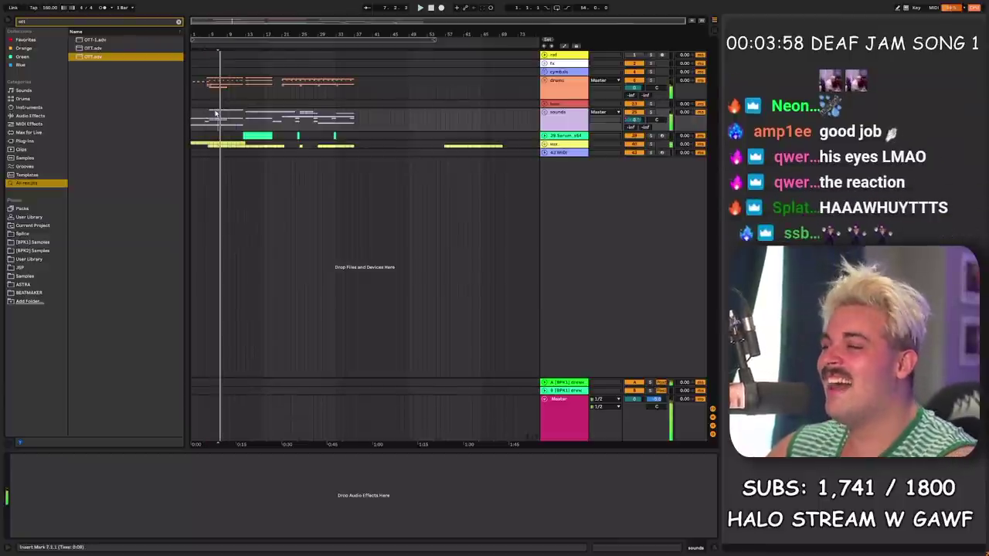
pyautogui.click(218, 112)
pyautogui.press('space')
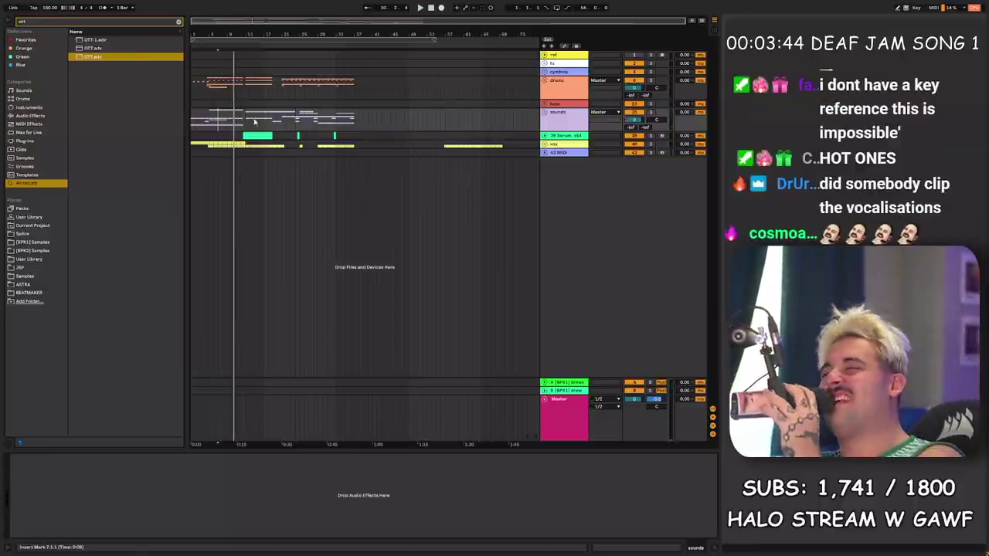
pyautogui.press('space')
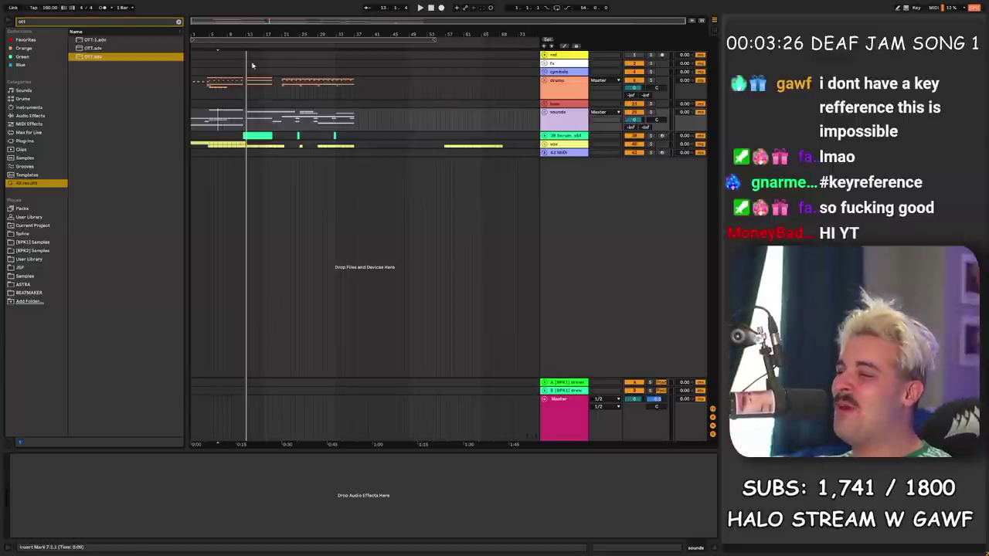
# Step: Play the buildup from bar 12 and bar 15 with the Serum track unfolded
pyautogui.moveTo(241, 26); pyautogui.dragTo(239, 29)
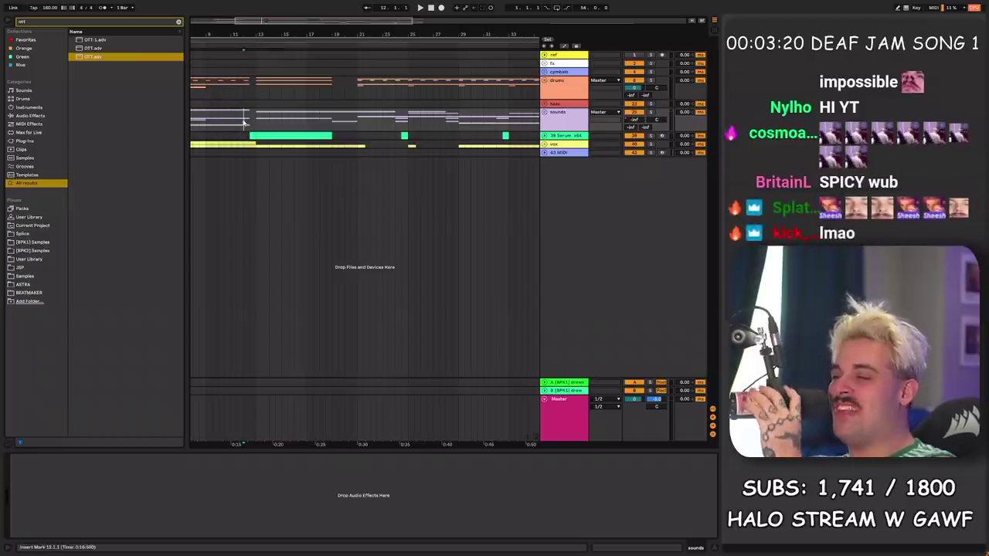
pyautogui.click(242, 118)
pyautogui.press('space')
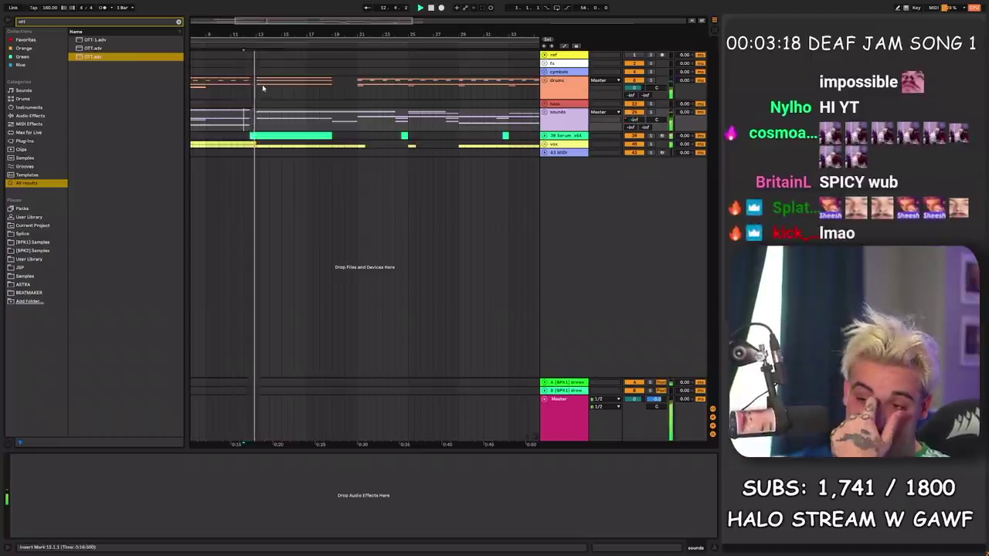
pyautogui.scroll(3, 263, 136)
pyautogui.click(260, 157)
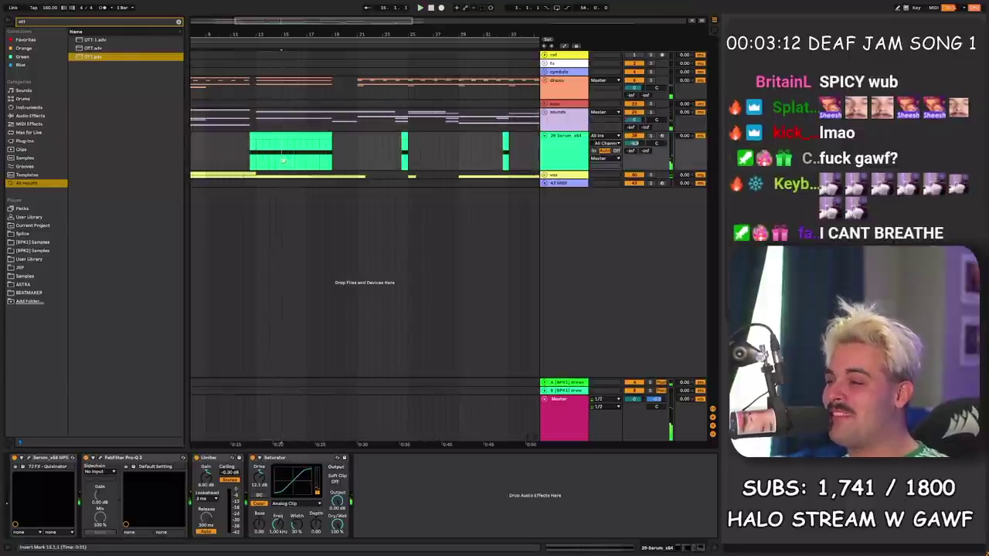
pyautogui.click(284, 160)
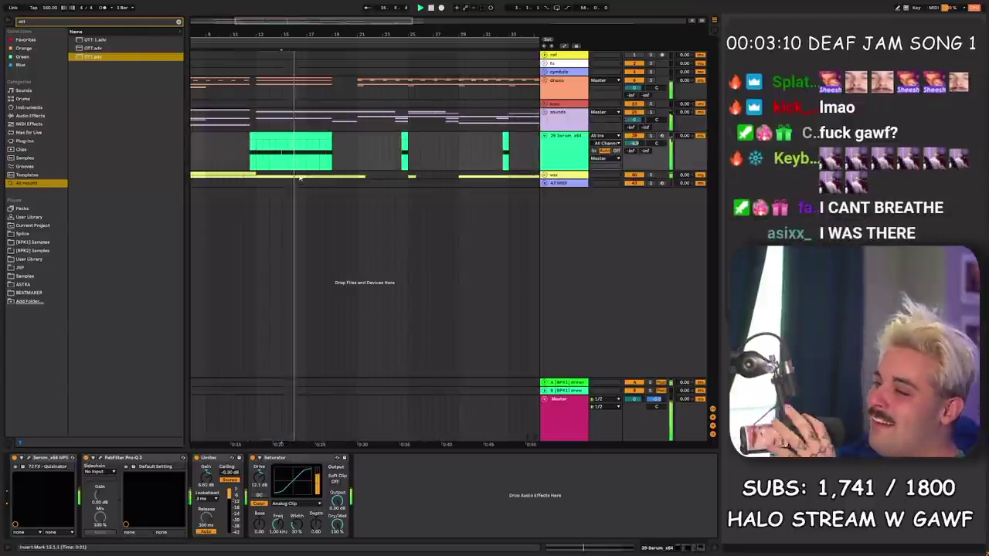
pyautogui.click(280, 133)
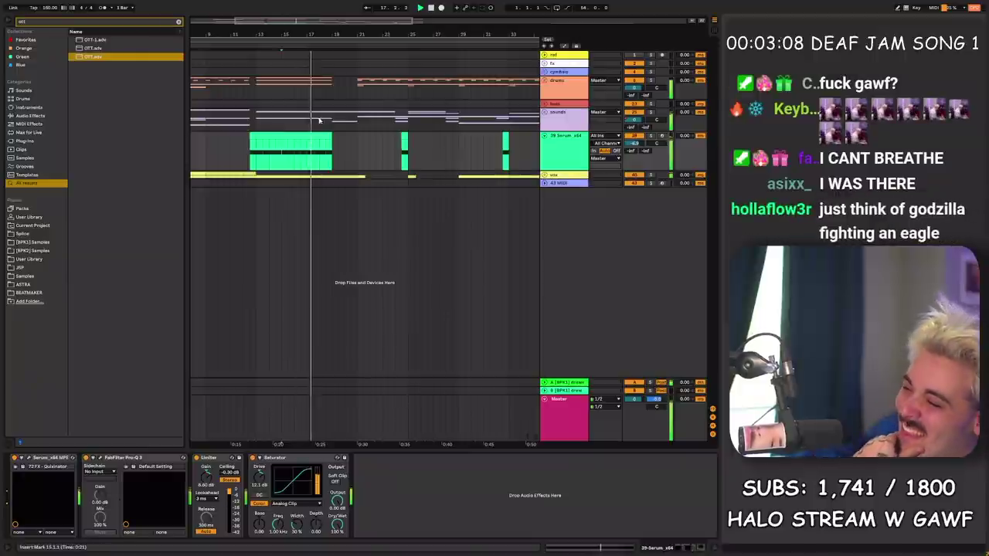
pyautogui.click(320, 164)
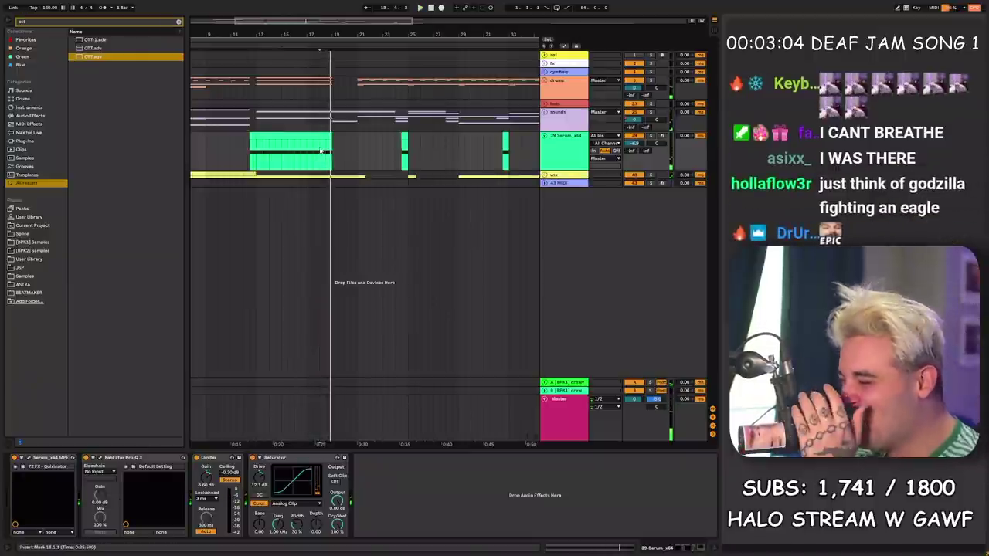
# Step: Play the end of the buildup from bar 18 and the drop from bar 20, and fold the Serum track
pyautogui.click(642, 176)
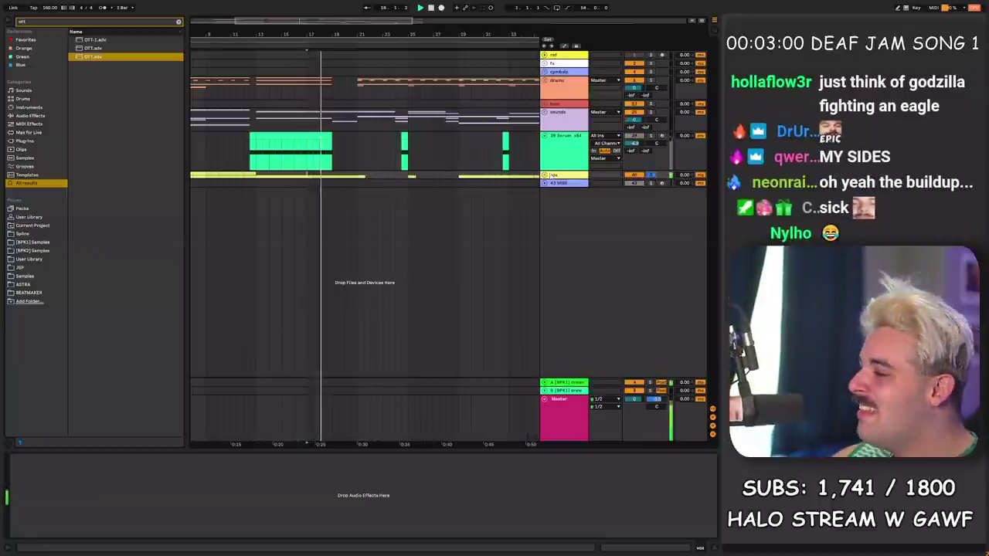
pyautogui.click(323, 155)
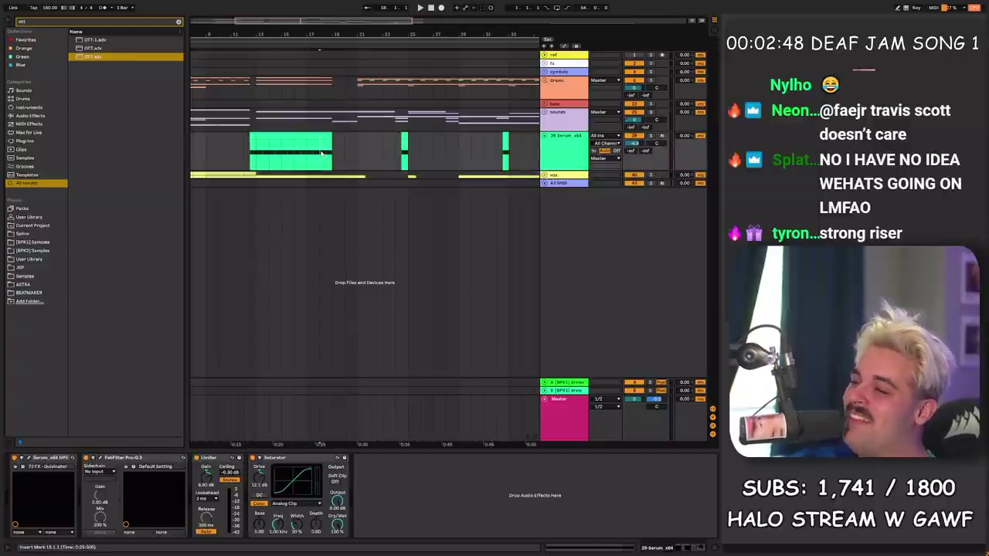
pyautogui.press('space')
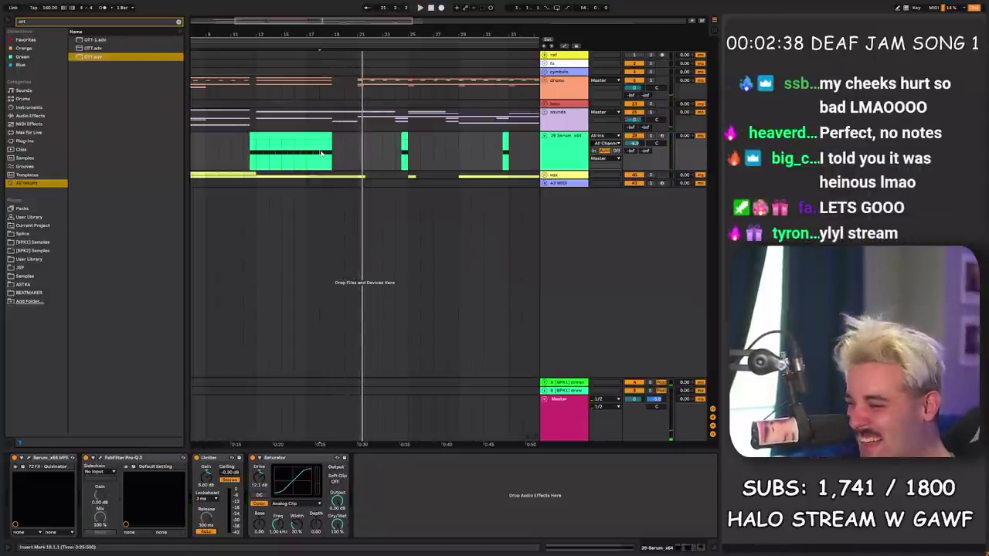
pyautogui.click(343, 146)
pyautogui.press('space')
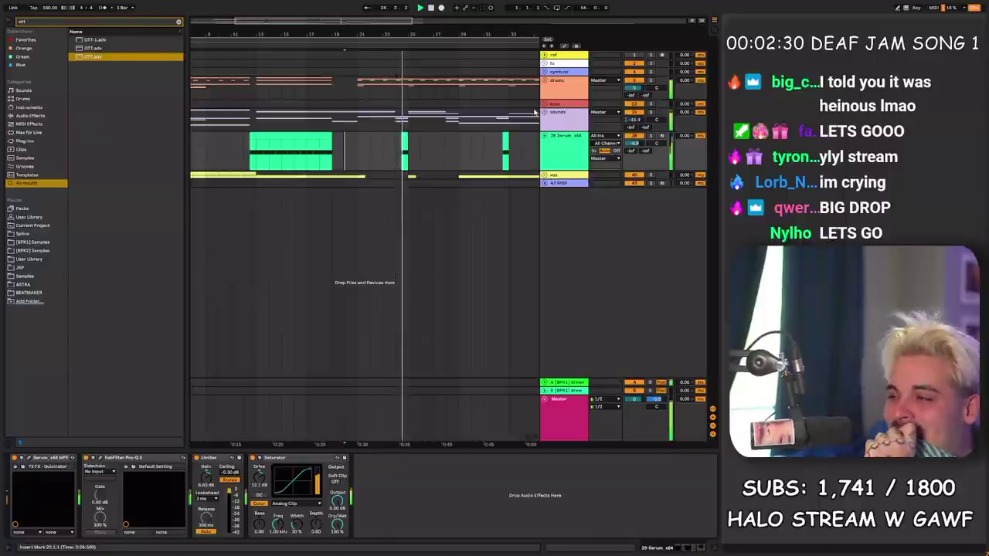
pyautogui.click(544, 136)
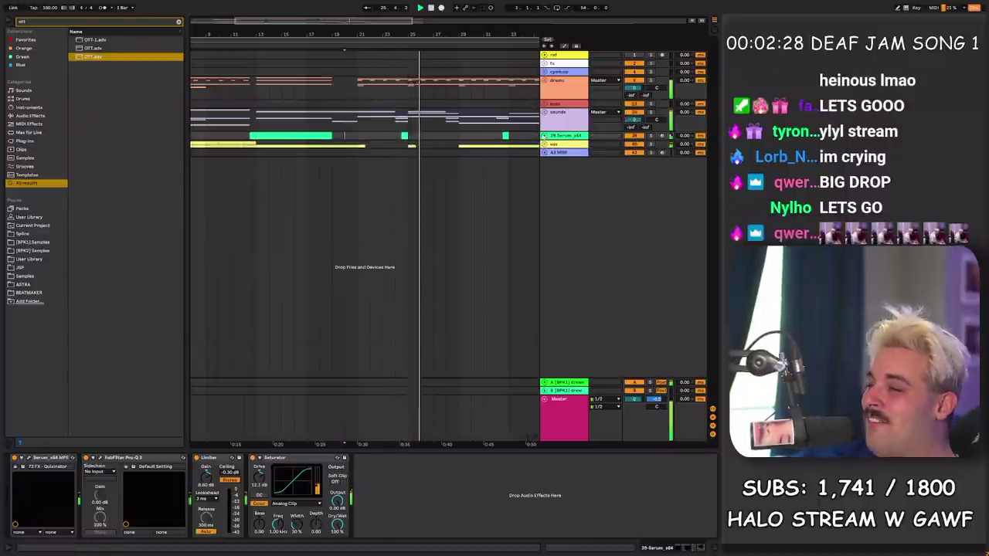
pyautogui.moveTo(464, 32); pyautogui.dragTo(362, 29)
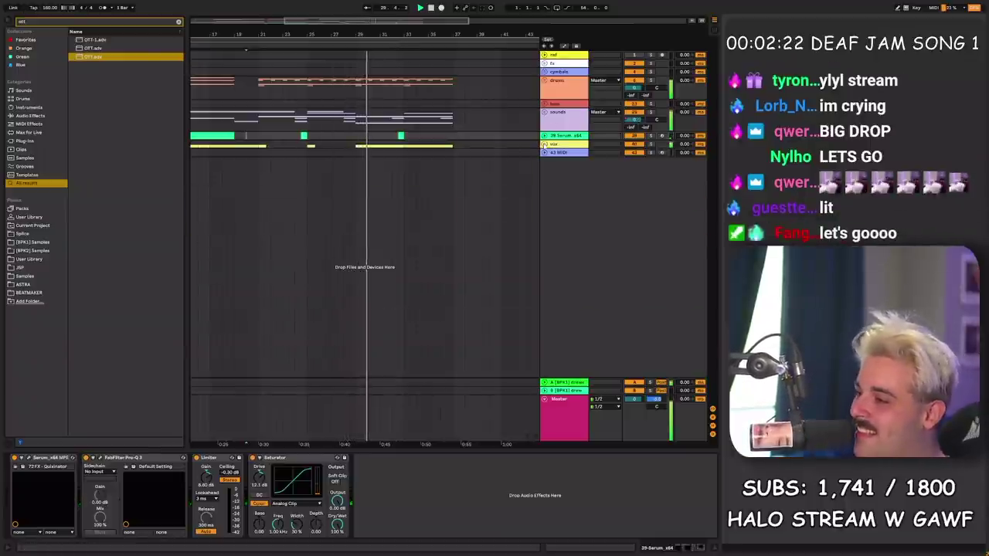
# Step: Unfold the vox group and play the drop vocals from around bar 29
pyautogui.click(544, 145)
pyautogui.click(367, 221)
pyautogui.press('space')
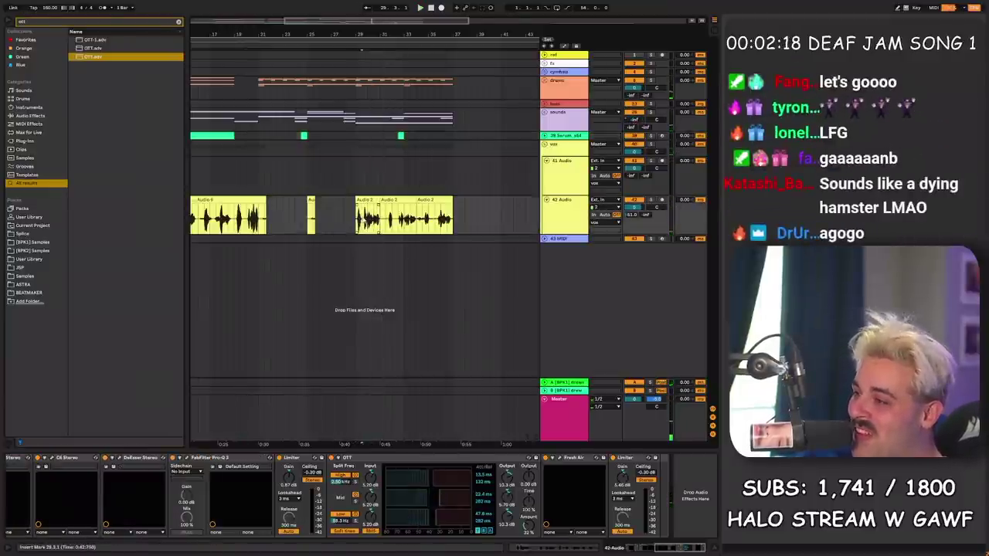
pyautogui.press('space')
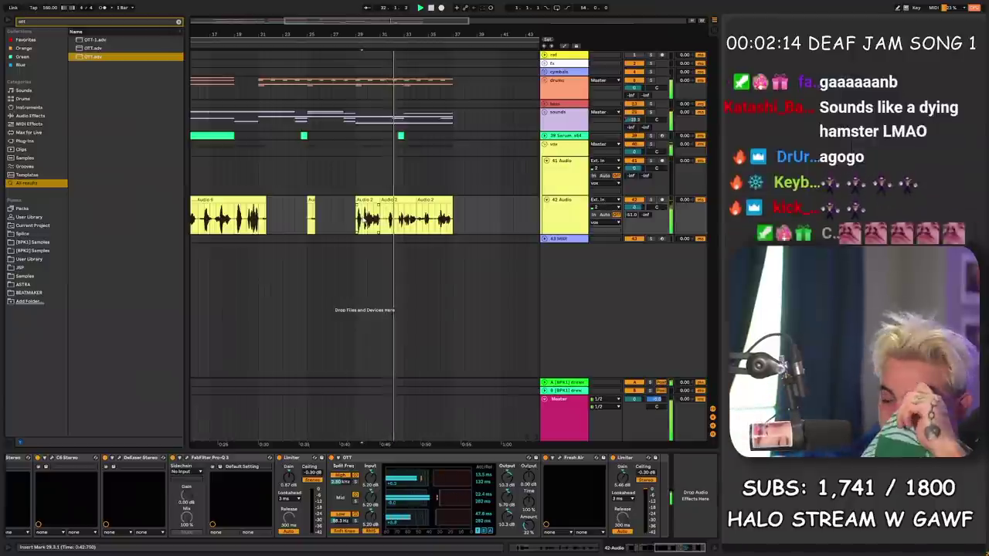
# Step: Play the last vocal clips on the second vocal track from around bar 32 and bar 33
pyautogui.moveTo(435, 28); pyautogui.dragTo(433, 62)
pyautogui.click(352, 213)
pyautogui.press('space')
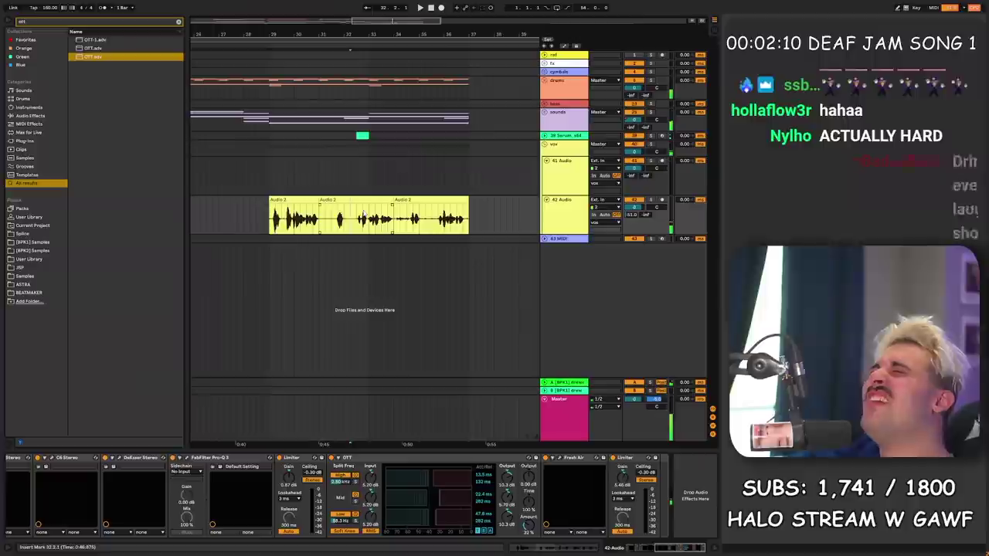
pyautogui.click(377, 200)
pyautogui.click(376, 218)
pyautogui.press('space')
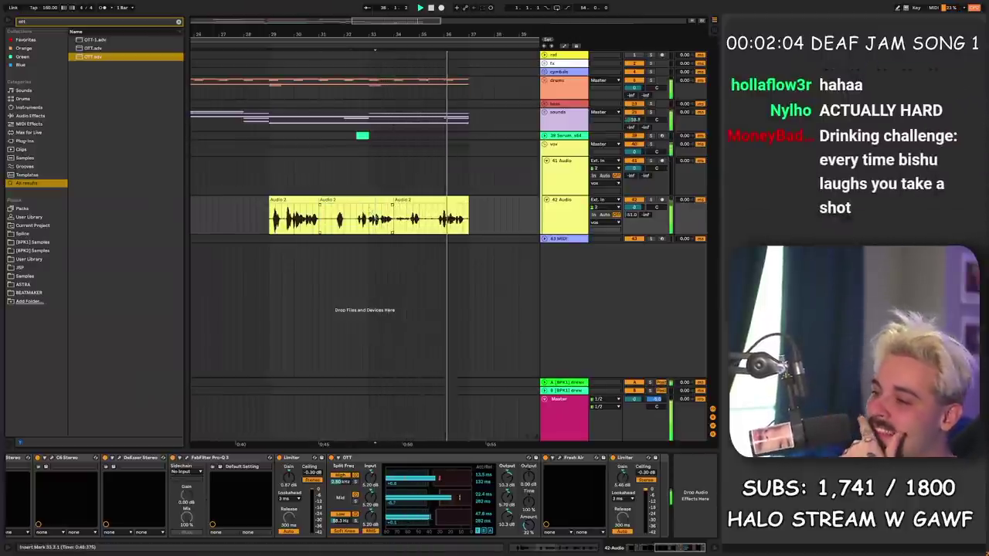
# Step: Stop playback, delete the stray vocal clips beyond the end of the arrangement, and fold the vox group
pyautogui.moveTo(443, 36); pyautogui.dragTo(366, 33)
pyautogui.press('space')
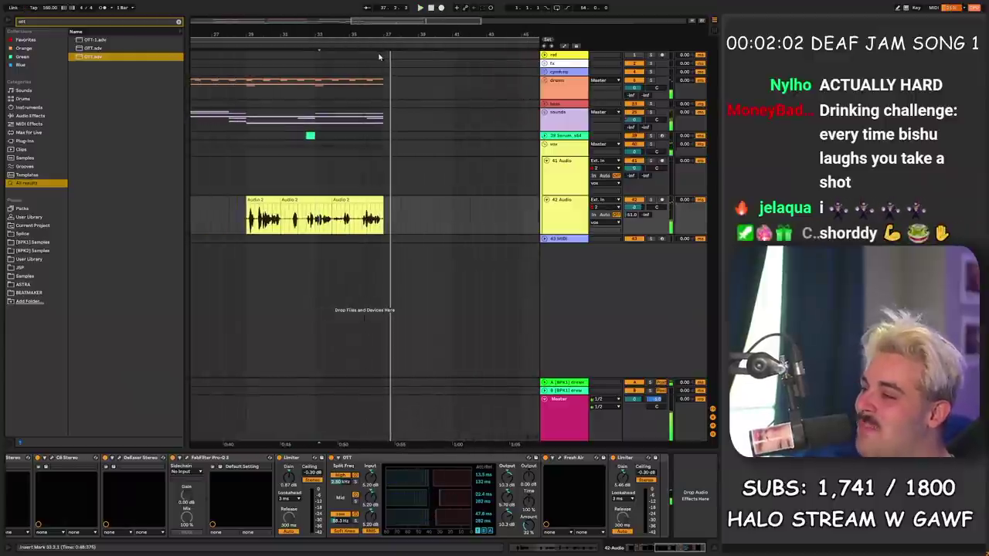
pyautogui.doubleClick(366, 33)
pyautogui.moveTo(418, 210); pyautogui.dragTo(517, 203)
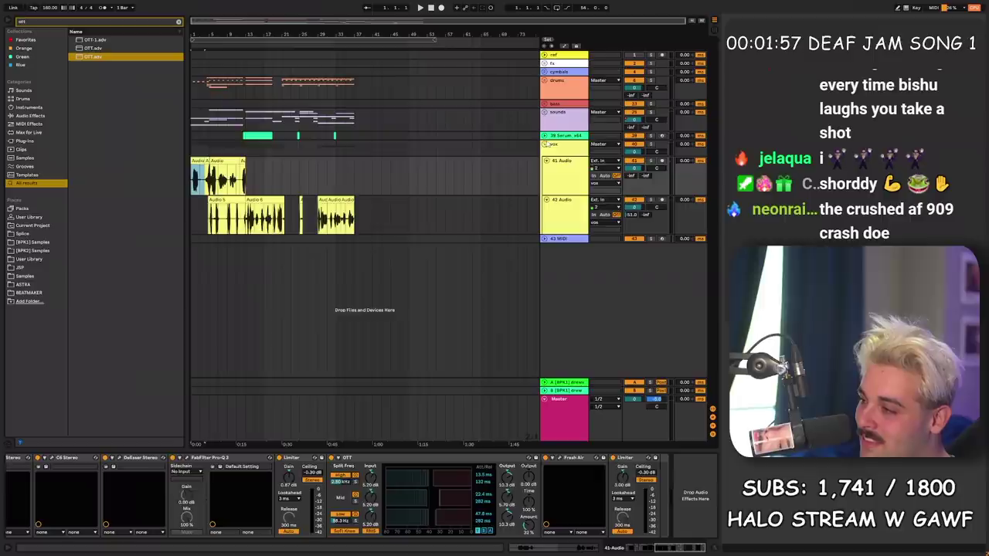
pyautogui.click(544, 144)
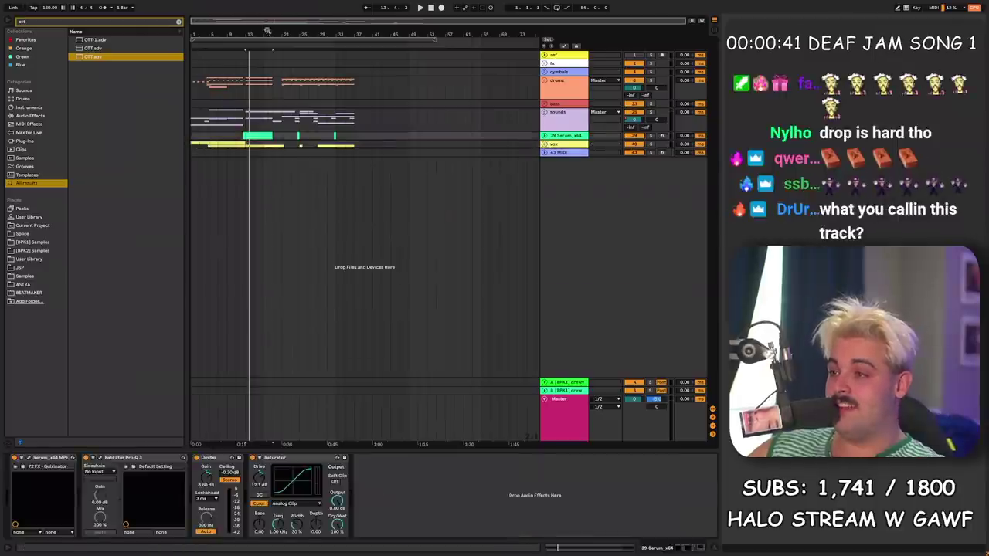
pyautogui.click(215, 123)
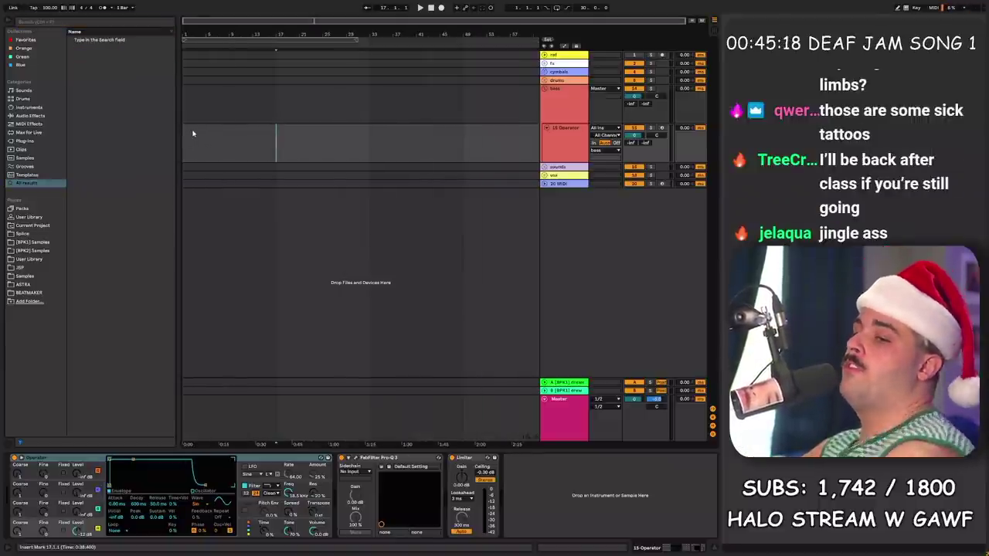
# Step: Set the new project's tempo to 120 BPM
pyautogui.click(57, 7)
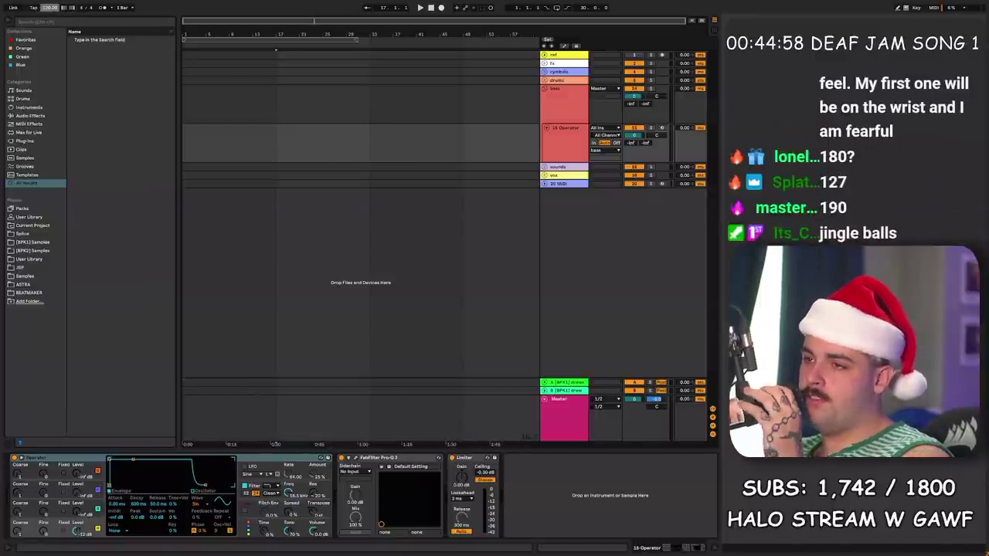
pyautogui.click(268, 92)
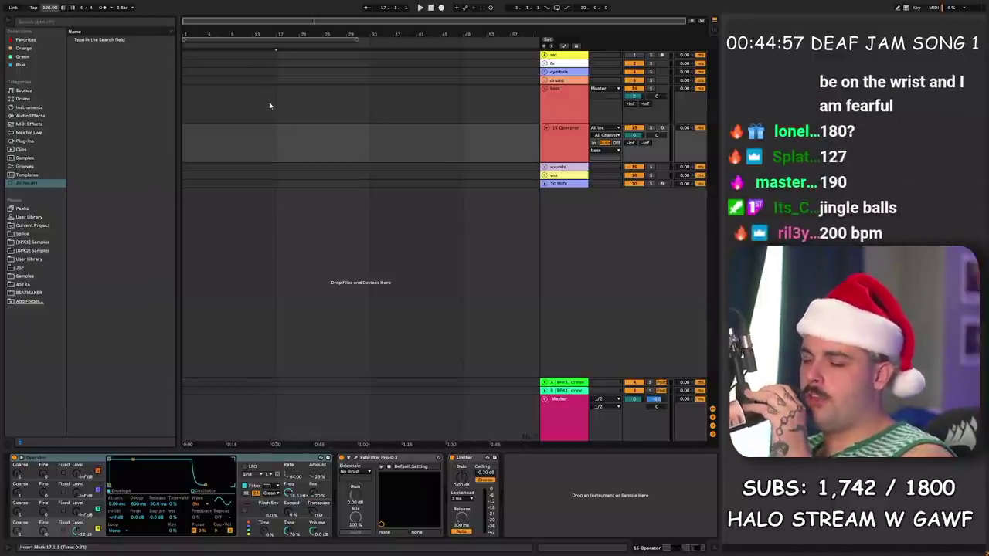
# Step: Switch to Splice, search for "christmas" and add Christmas_Bells_Loop_128bpm_02.wav to the arrangement
pyautogui.hotkey('alt', 'Tab')
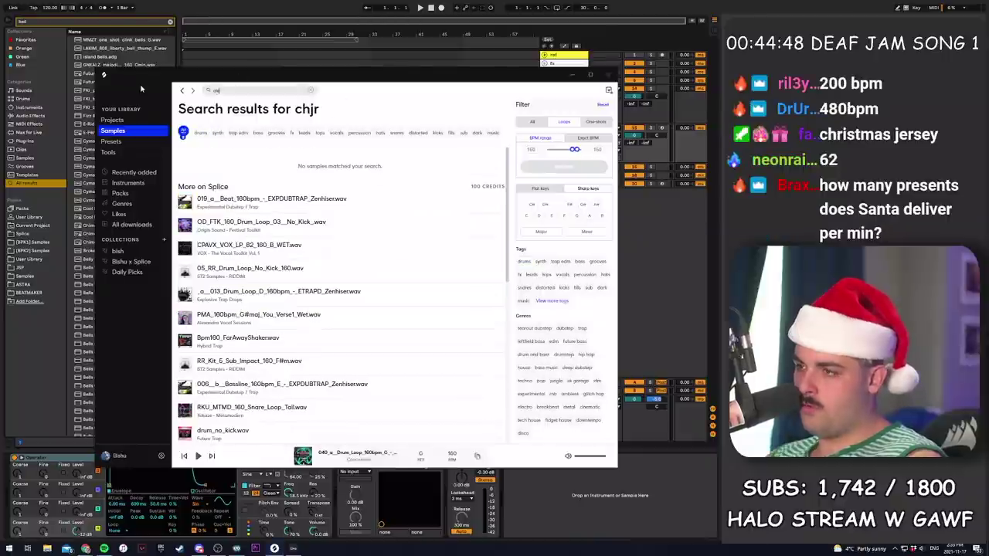
pyautogui.press('BackSpace')
pyautogui.press('BackSpace')
pyautogui.write('ristmas')
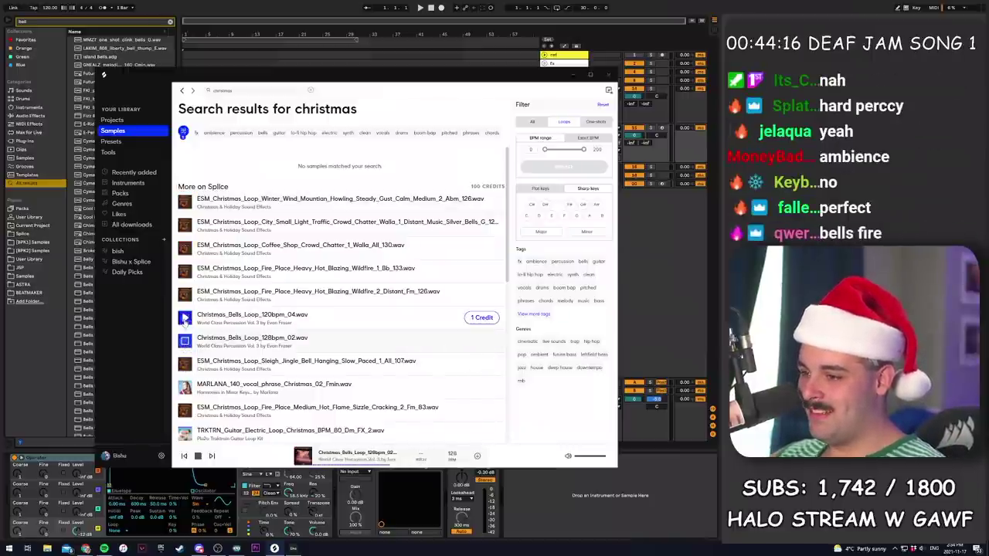
pyautogui.click(453, 321)
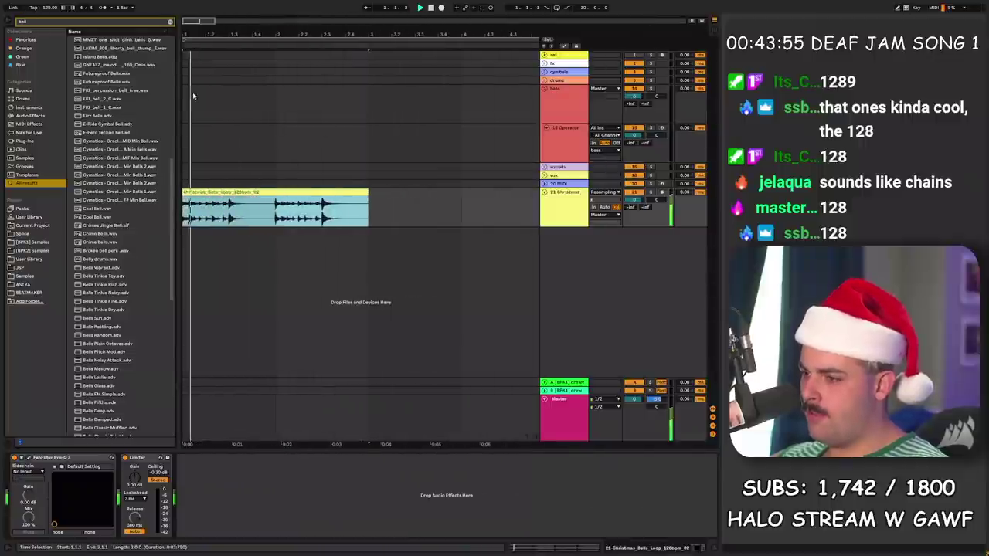
# Step: Inspect the Christmas bells loop's clip settings and the project tempo, and return to the track's devices
pyautogui.doubleClick(188, 190)
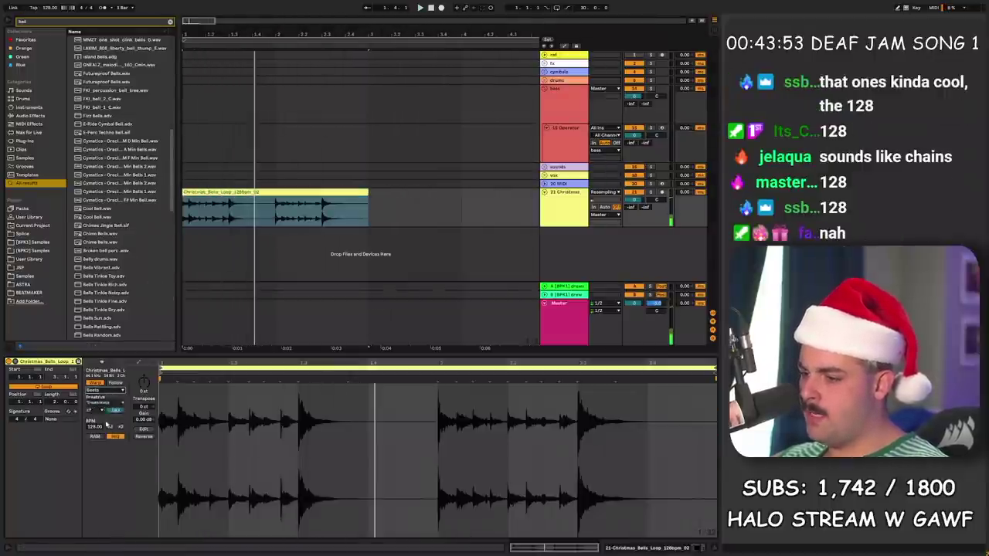
pyautogui.hotkey('shift', 'Tab')
pyautogui.click(52, 9)
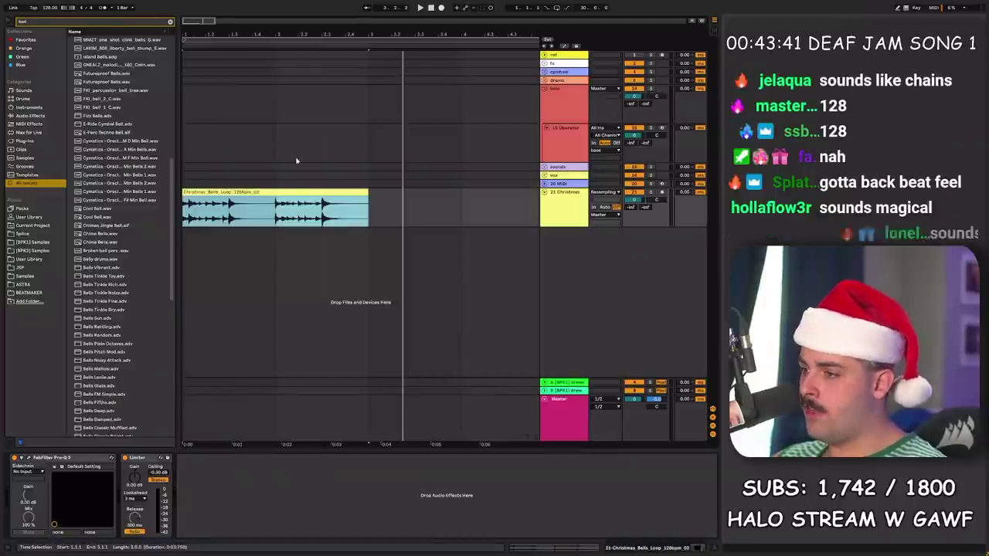
pyautogui.click(561, 207)
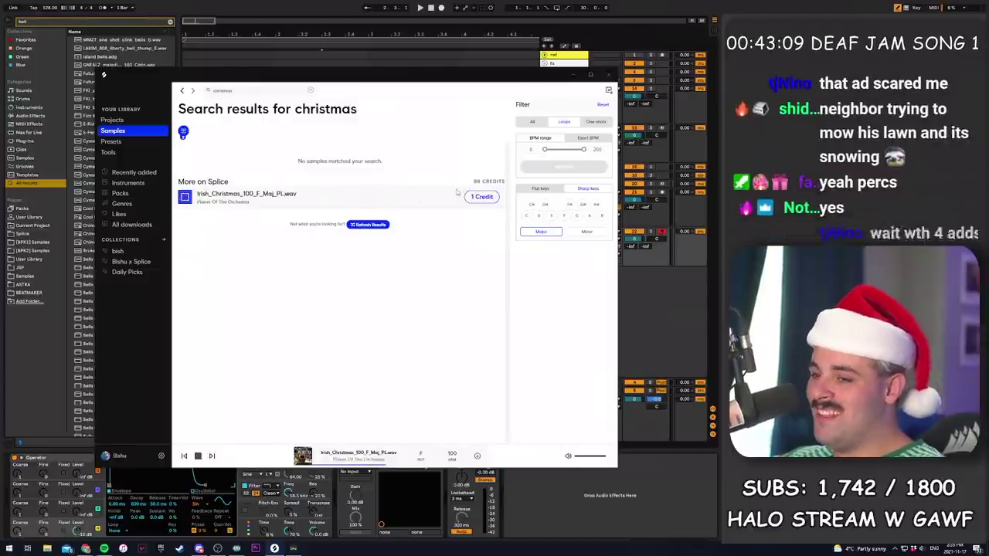
# Step: Get Irish_Christmas_100_F_Maj_PL.wav from Splice for 1 credit, place it at bar 1 and play it
pyautogui.click(481, 196)
pyautogui.moveTo(186, 152); pyautogui.dragTo(191, 208)
pyautogui.scroll(-5, 276, 104)
pyautogui.press('space')
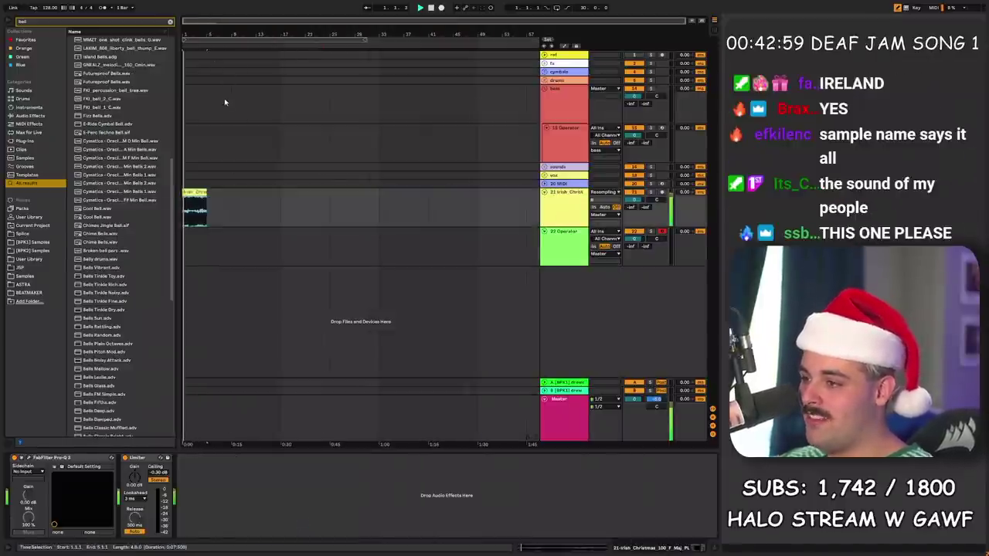
# Step: Put the Irish Christmas sample at bar 1 on its own audio track below the Christmas bells loop
pyautogui.moveTo(192, 20)
pyautogui.mouseDown()
pyautogui.moveTo(201, 116)
pyautogui.moveTo(183, 248)
pyautogui.mouseUp()
pyautogui.click(240, 246)
pyautogui.hotkey('alt', 'Tab')
pyautogui.hotkey('alt', 'Tab')
pyautogui.hotkey('ctrl', 't')
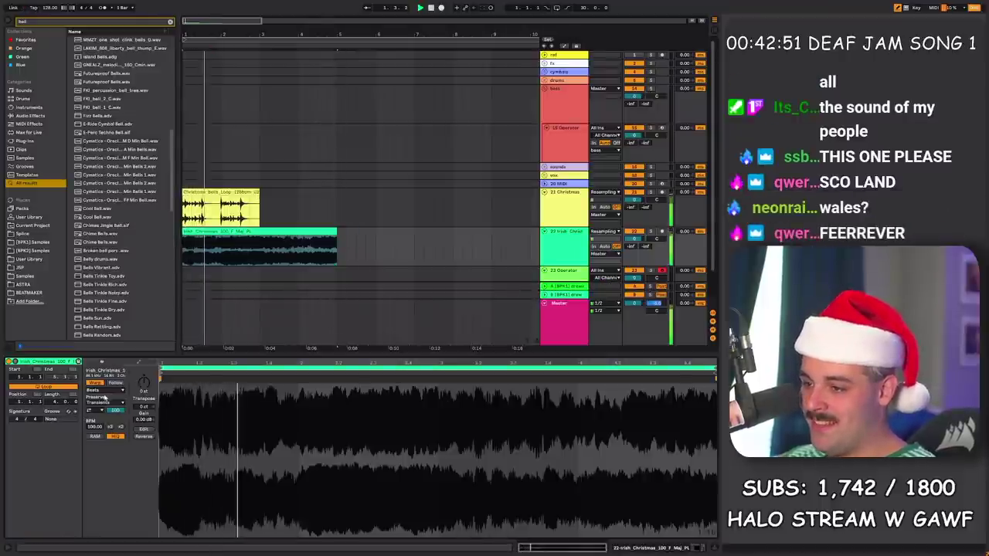
# Step: Change the warp mode of the Irish Christmas clip and return to the track's devices
pyautogui.click(105, 398)
pyautogui.click(107, 423)
pyautogui.hotkey('shift', 'Tab')
pyautogui.moveTo(385, 249); pyautogui.dragTo(261, 249)
pyautogui.press('Delete')
pyautogui.hotkey('ctrl', 'z')
# Step: Duplicate the Christmas bells loop to fill bars 3 and 4, and select bars 1 to 4 on both loop tracks
pyautogui.click(249, 232)
pyautogui.click(257, 192)
pyautogui.hotkey('ctrl', 'd')
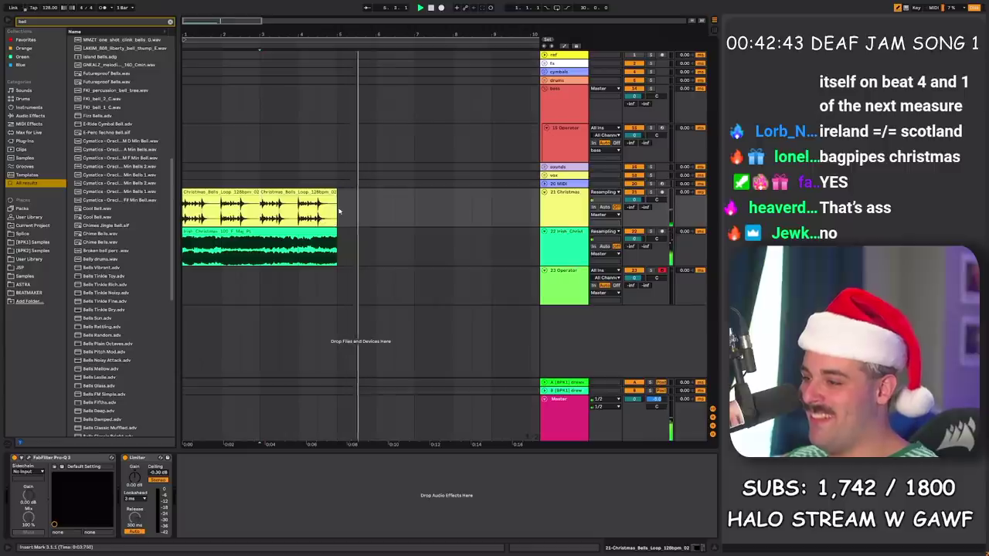
pyautogui.moveTo(339, 212); pyautogui.dragTo(183, 241)
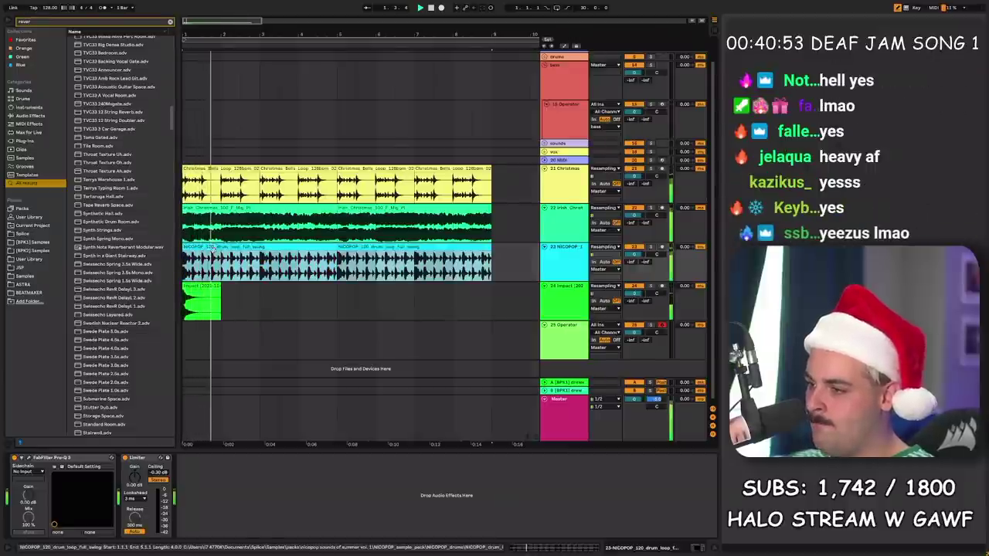
# Step: Change the warp mode of the two NICOPOP drum loop clips and return to the track's devices
pyautogui.hotkey('shift', 'Tab')
pyautogui.click(105, 390)
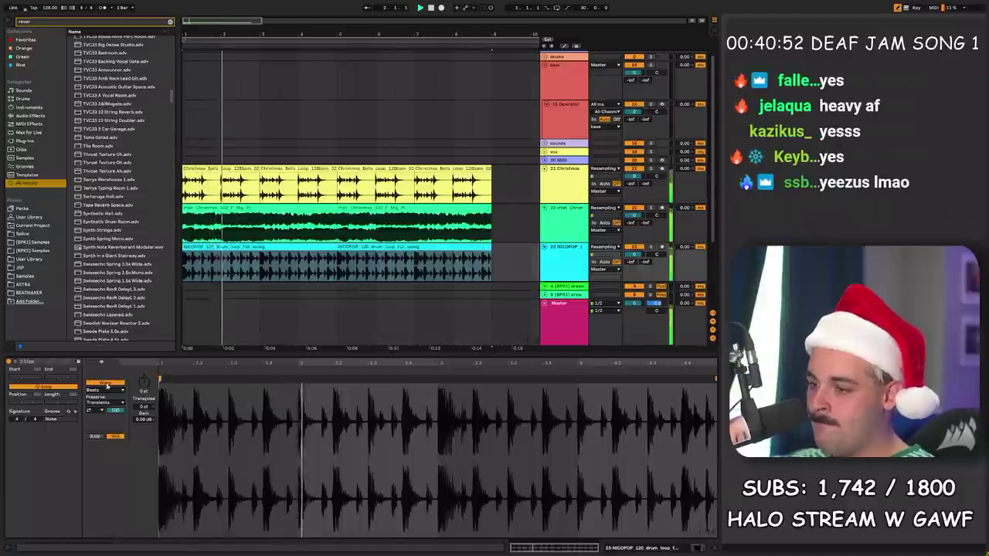
pyautogui.click(109, 422)
pyautogui.hotkey('shift', 'Tab')
# Step: Raise the volume of the Irish Christmas track
pyautogui.click(350, 208)
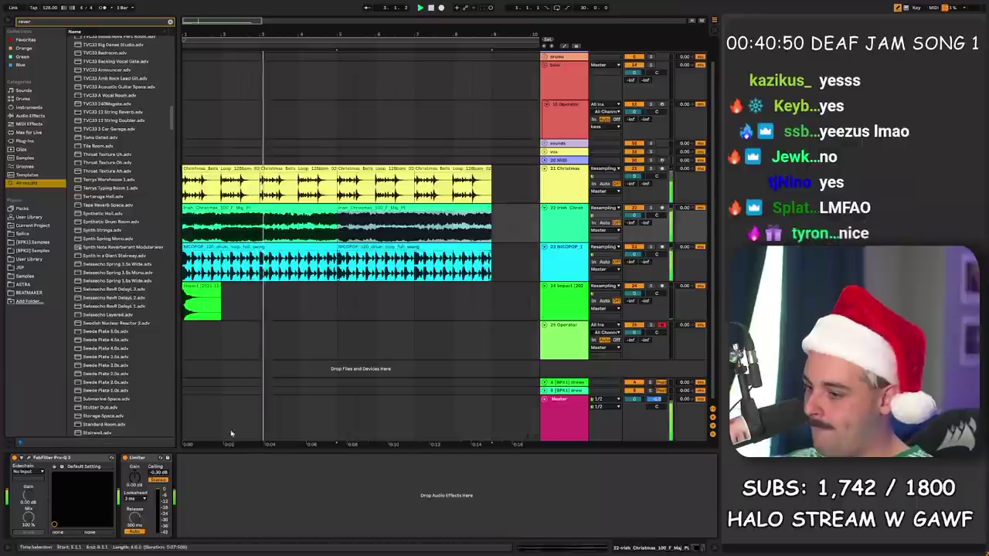
pyautogui.moveTo(639, 216); pyautogui.dragTo(638, 180)
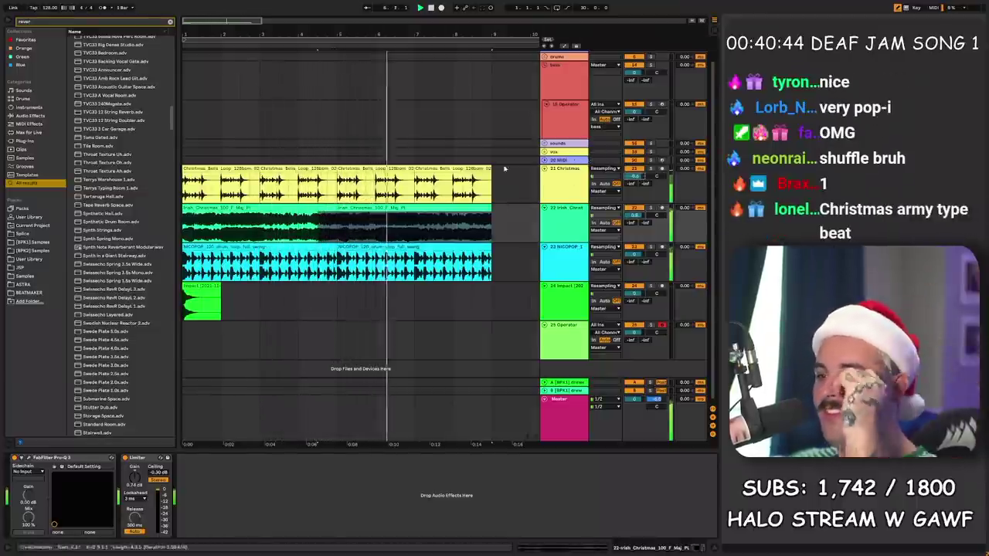
pyautogui.click(391, 270)
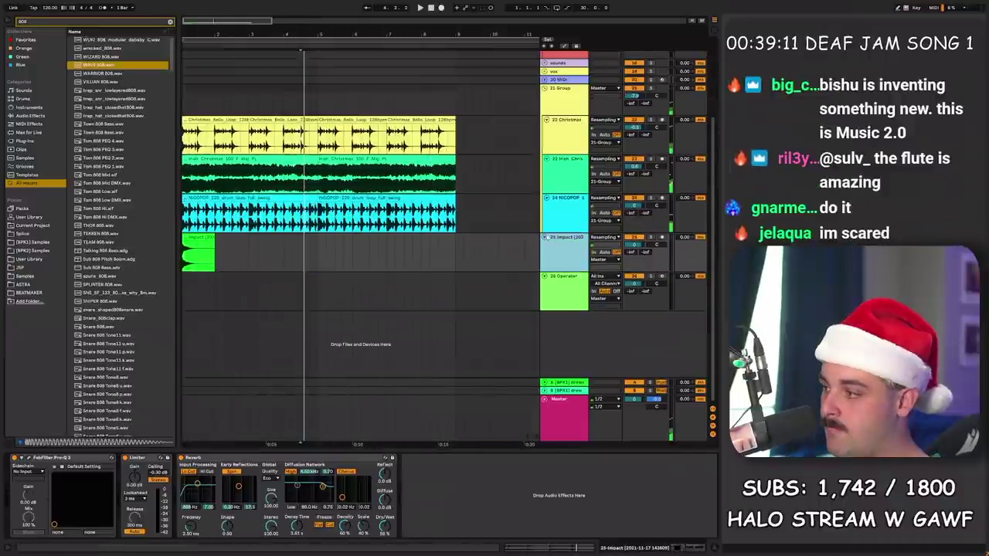
pyautogui.click(576, 140)
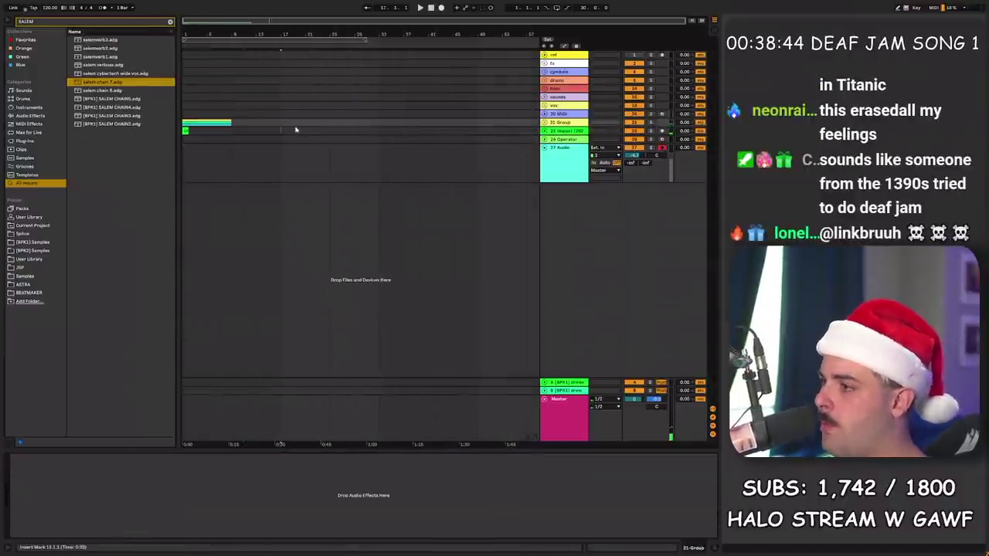
# Step: Record short trial vocal takes on the 27 Audio track from about bar 17
pyautogui.click(295, 129)
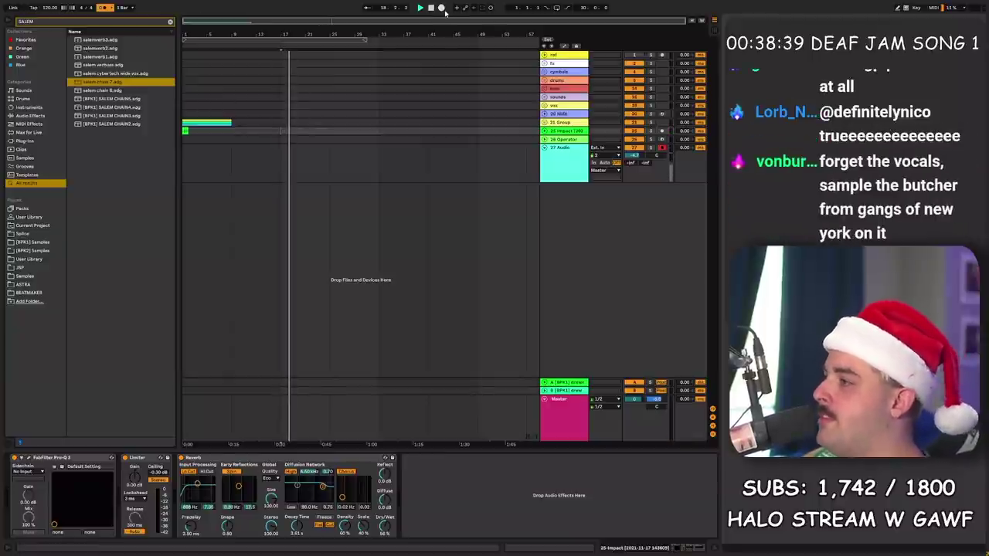
pyautogui.click(443, 8)
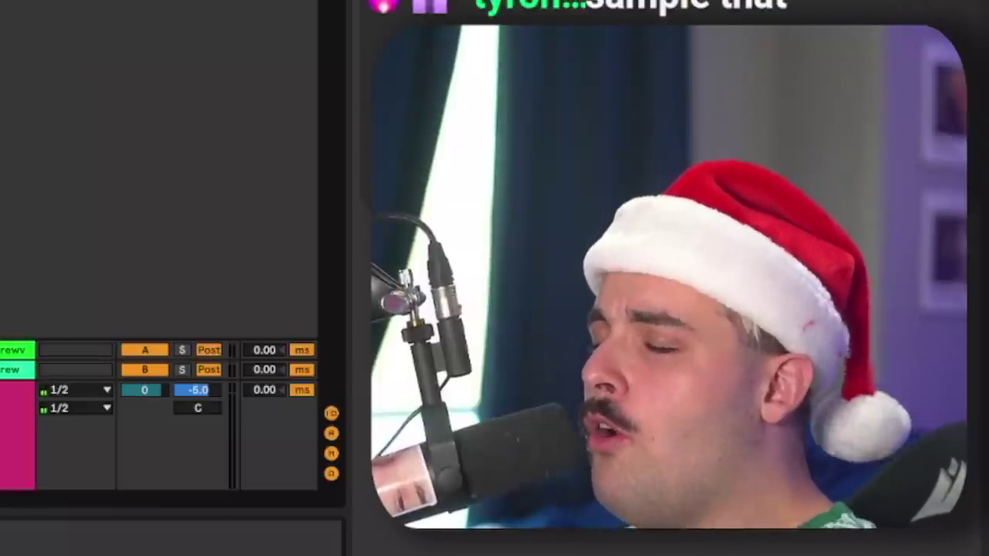
pyautogui.click(431, 8)
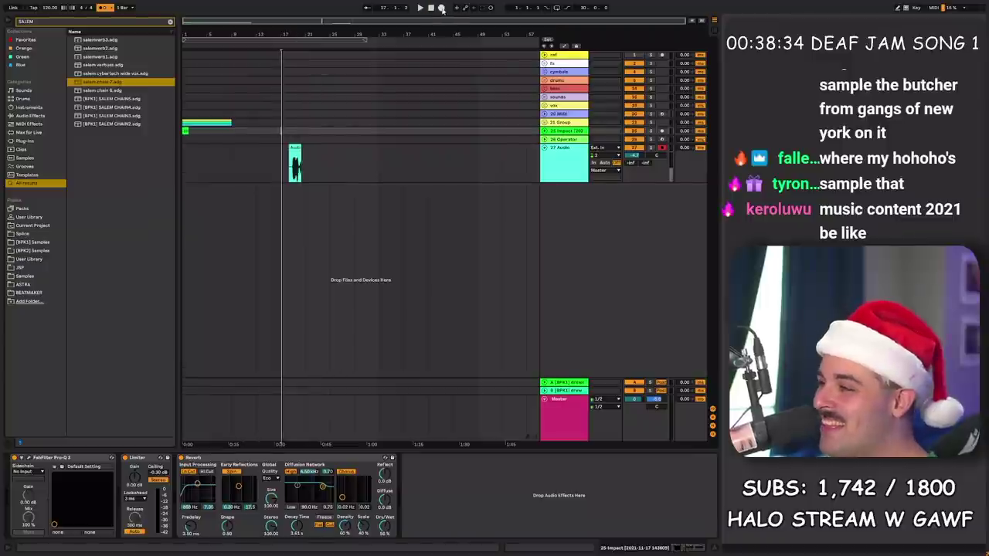
pyautogui.click(442, 8)
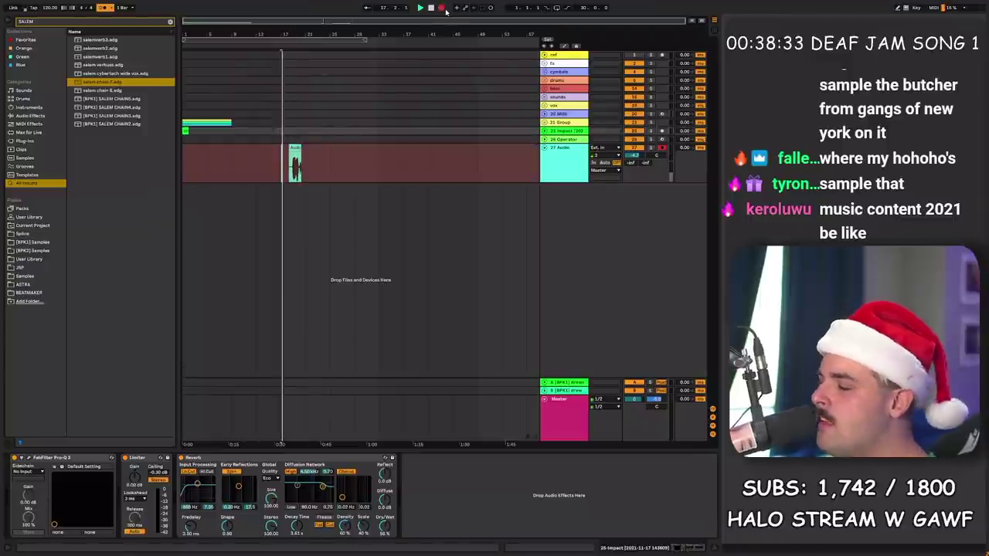
pyautogui.click(442, 8)
pyautogui.click(443, 8)
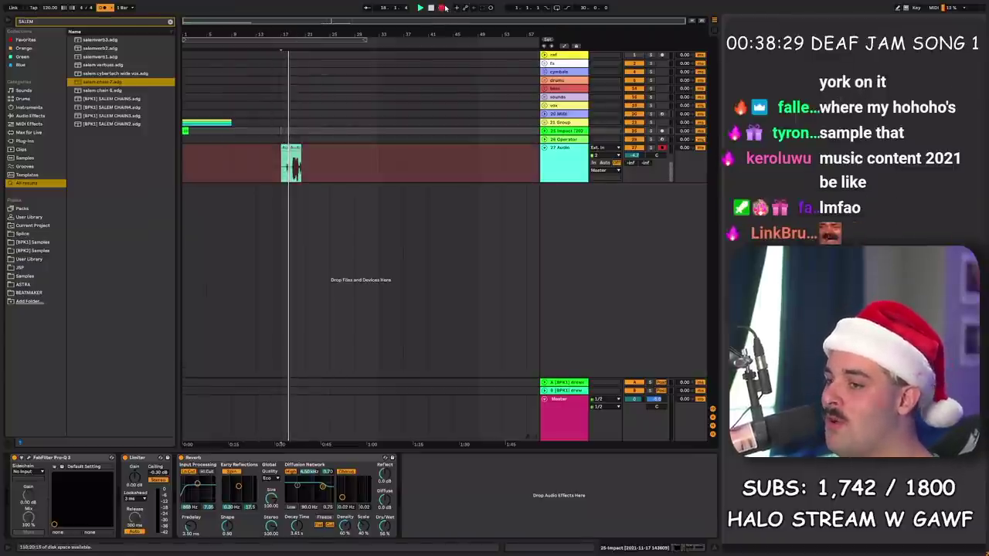
pyautogui.click(442, 8)
pyautogui.click(441, 8)
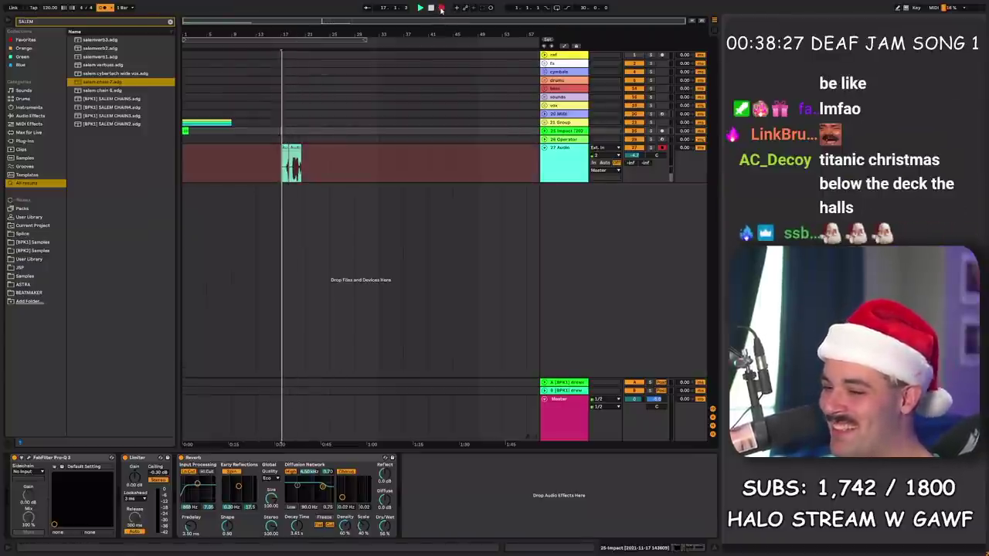
pyautogui.click(441, 8)
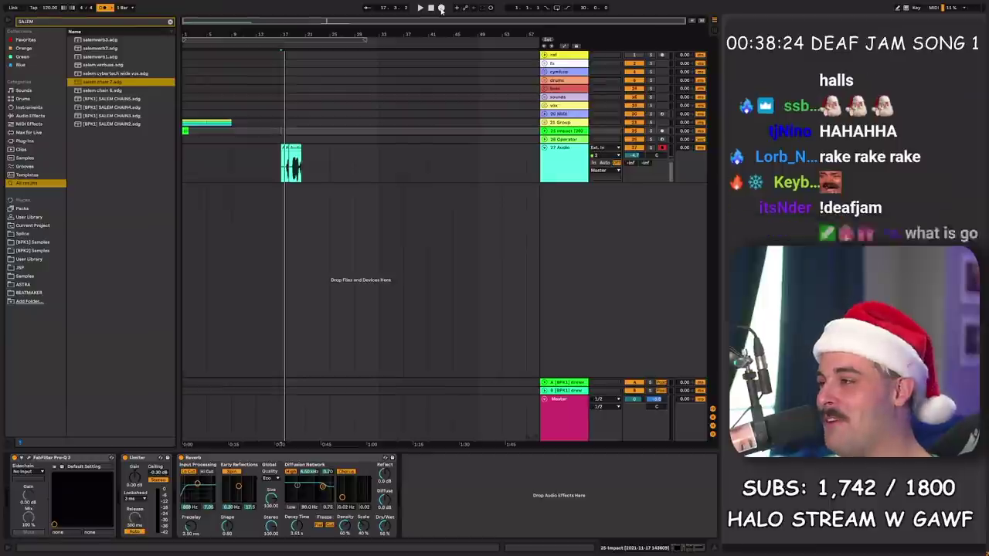
# Step: Record a vocal take about four bars long on the 27 Audio track from bar 17
pyautogui.click(442, 8)
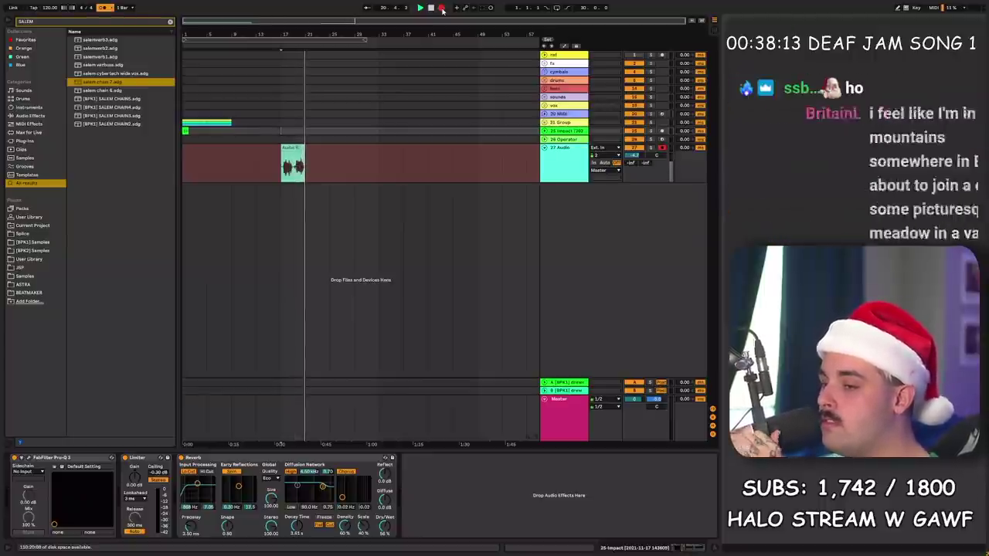
pyautogui.press('space')
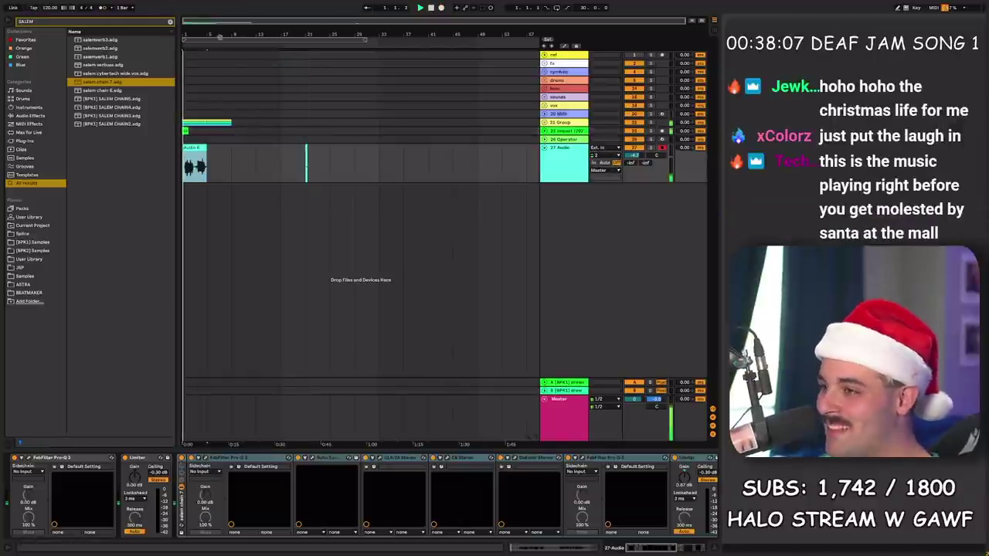
# Step: Cut out the sung section of the vocal recording, about three bars, move it to the start of bar 1 and play it
pyautogui.moveTo(219, 37); pyautogui.dragTo(274, 81)
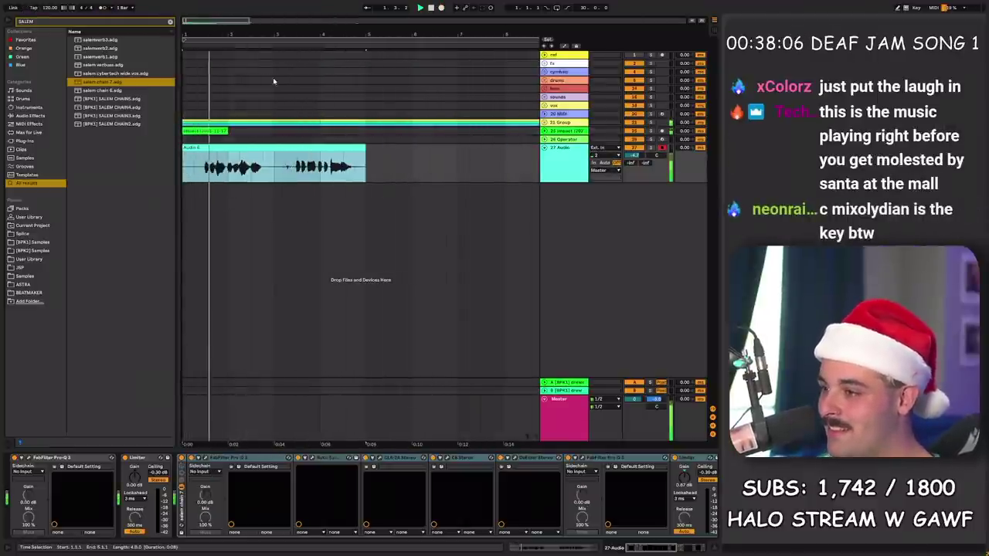
pyautogui.moveTo(205, 167); pyautogui.dragTo(354, 166)
pyautogui.hotkey('ctrl', 'j')
pyautogui.hotkey('ctrl', 'x')
pyautogui.press('space')
pyautogui.click(183, 166)
pyautogui.hotkey('ctrl', 'v')
pyautogui.press('space')
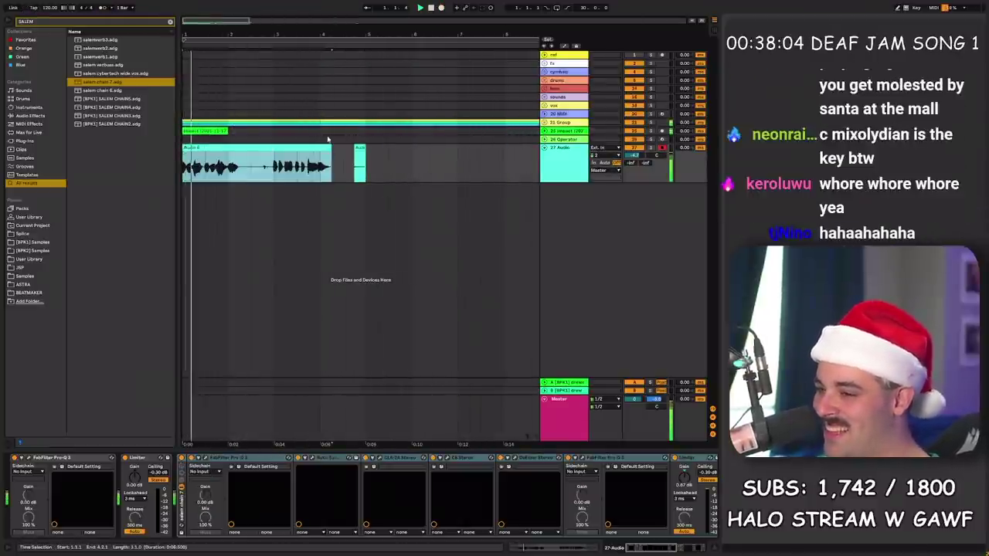
# Step: Raise the vocal track's volume and show the end of its device chain
pyautogui.moveTo(635, 156); pyautogui.dragTo(635, 150)
pyautogui.click(275, 176)
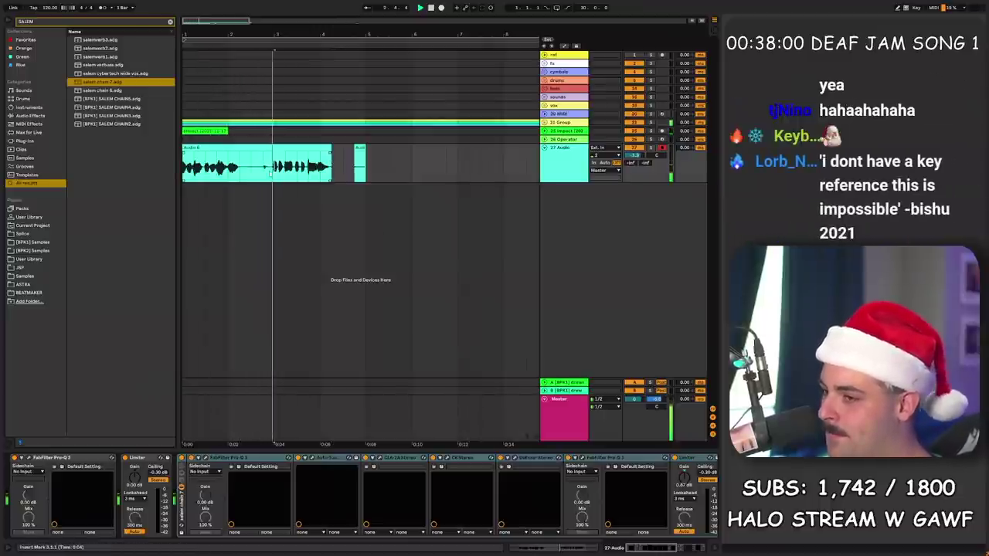
pyautogui.moveTo(650, 550); pyautogui.dragTo(681, 549)
pyautogui.click(694, 502)
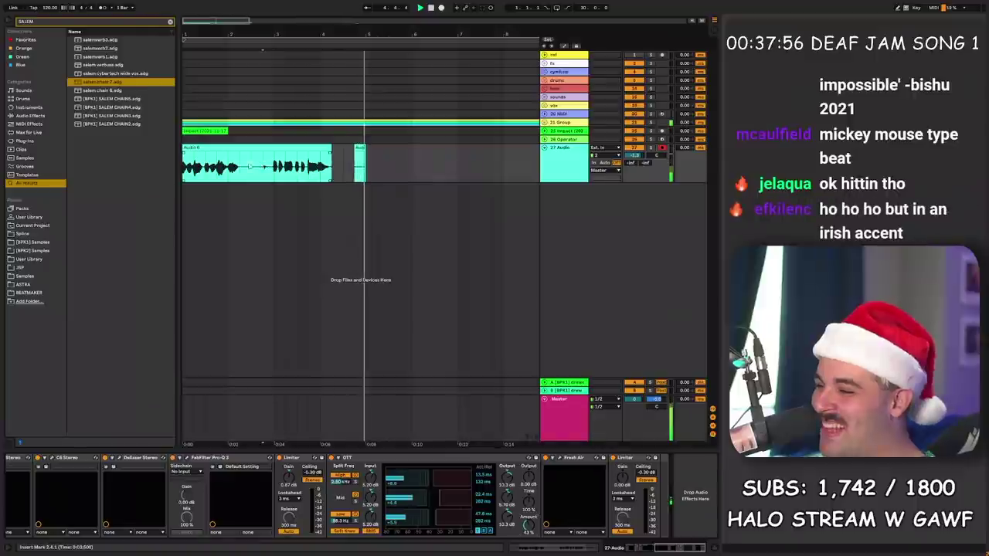
# Step: Delete the quiet gap between the two vocal phrases and duplicate bars 1 to 4 of the vocal track
pyautogui.moveTo(246, 170); pyautogui.dragTo(268, 170)
pyautogui.press('Delete')
pyautogui.moveTo(368, 161); pyautogui.dragTo(76, 153)
pyautogui.hotkey('ctrl', 'd')
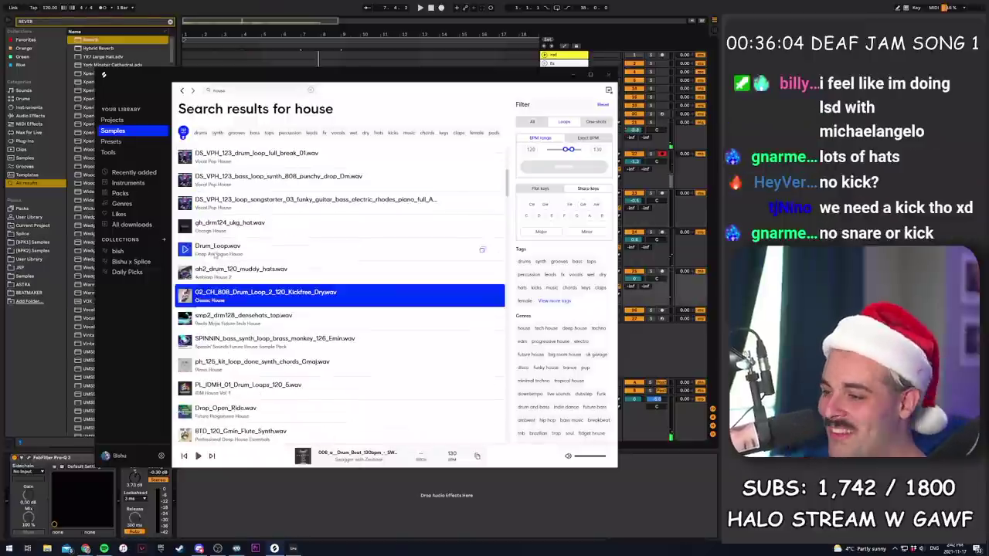
# Step: Place PILLOW_T_drum_loop_lofi_dirty_house_beat_120.wav from Splice's "house" results at bar 1 of the NICOPOP drum track
pyautogui.scroll(-3, 209, 318)
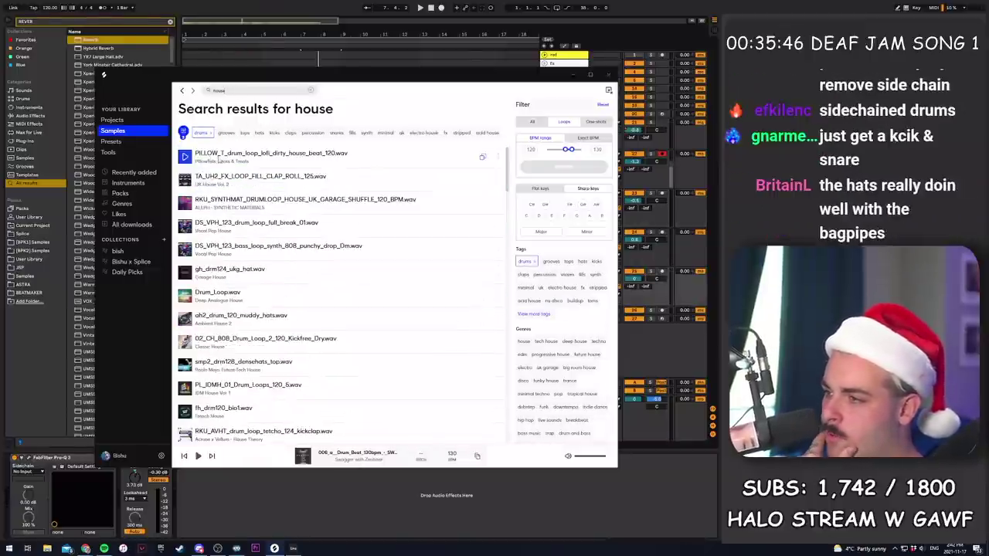
pyautogui.moveTo(263, 158); pyautogui.dragTo(206, 257)
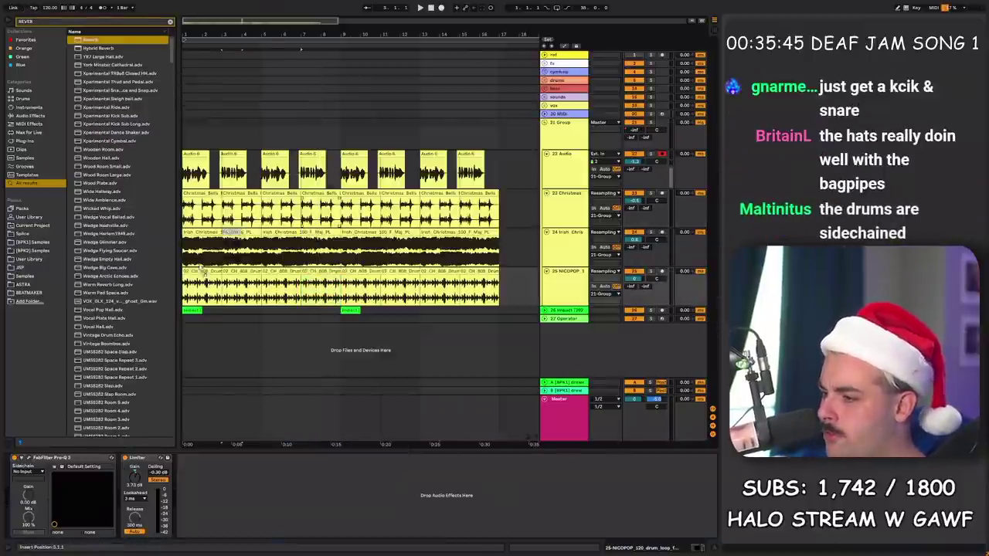
pyautogui.moveTo(187, 292); pyautogui.dragTo(187, 292)
# Step: Start playback and duplicate the PILLOW drum loop repeatedly until it fills the track through bar 16
pyautogui.press('space')
pyautogui.hotkey('ctrl', 'd')
pyautogui.hotkey('ctrl', 'd')
pyautogui.hotkey('ctrl', 'd')
pyautogui.hotkey('ctrl', 'd')
pyautogui.hotkey('ctrl', 'd')
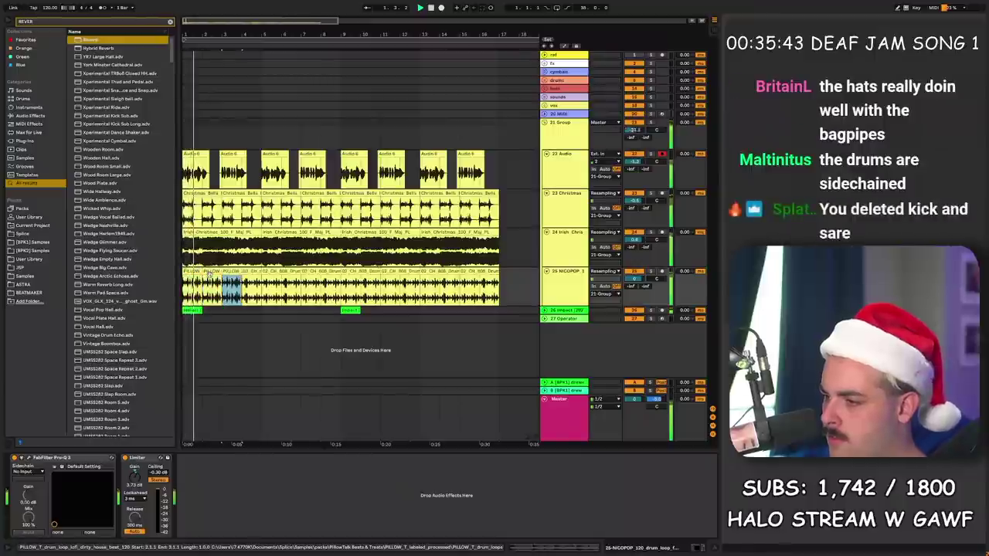
pyautogui.hotkey('ctrl', 'd')
pyautogui.hotkey('ctrl', 'd')
pyautogui.hotkey('ctrl', 'd')
pyautogui.hotkey('ctrl', 'd')
pyautogui.hotkey('ctrl', 'd')
pyautogui.hotkey('ctrl', 'd')
pyautogui.hotkey('ctrl', 'd')
pyautogui.hotkey('ctrl', 'd')
pyautogui.hotkey('ctrl', 'd')
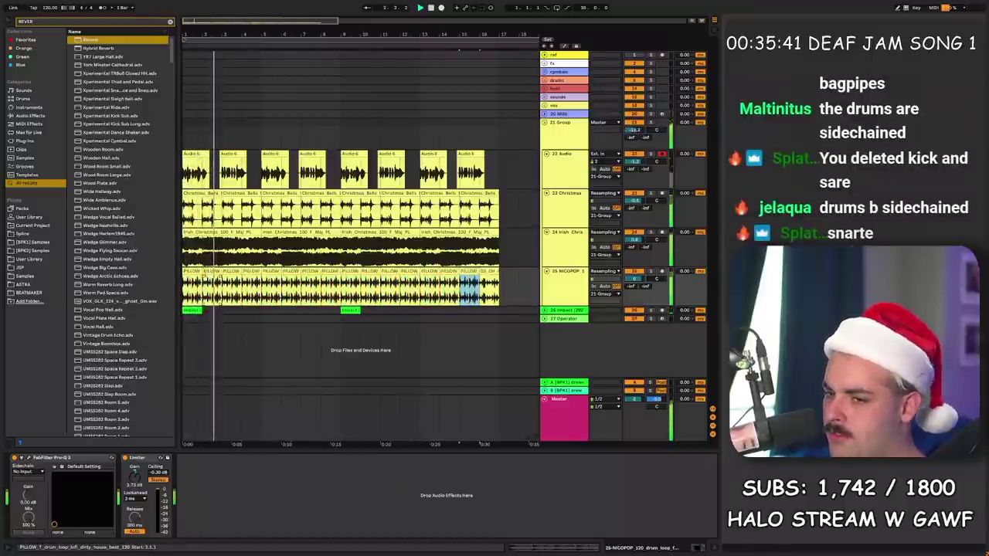
pyautogui.hotkey('ctrl', 'd')
# Step: Select all the PILLOW drum loop clips and check their clip settings
pyautogui.keyDown('shift'); pyautogui.click(192, 272); pyautogui.keyUp('shift')
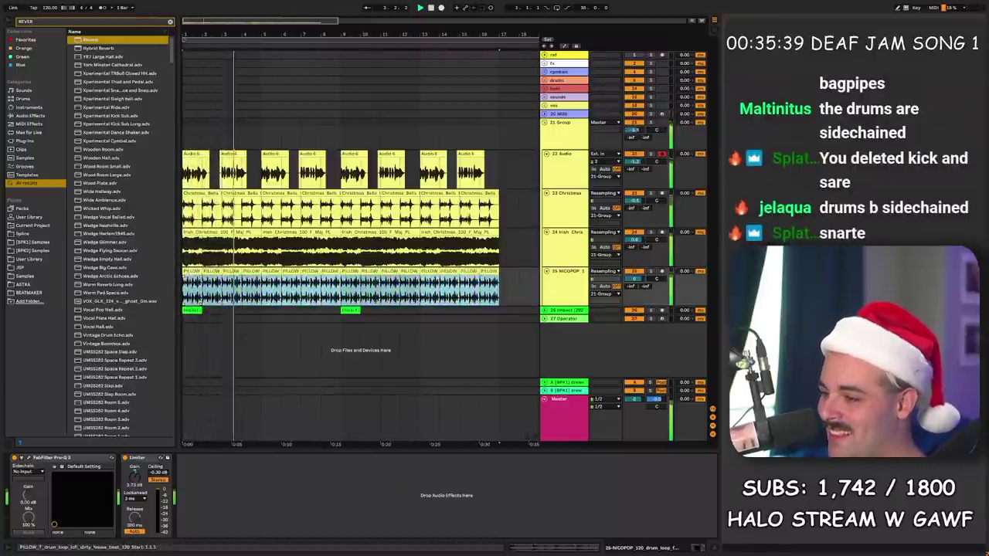
pyautogui.hotkey('shift', 'Tab')
pyautogui.hotkey('shift', 'tab')
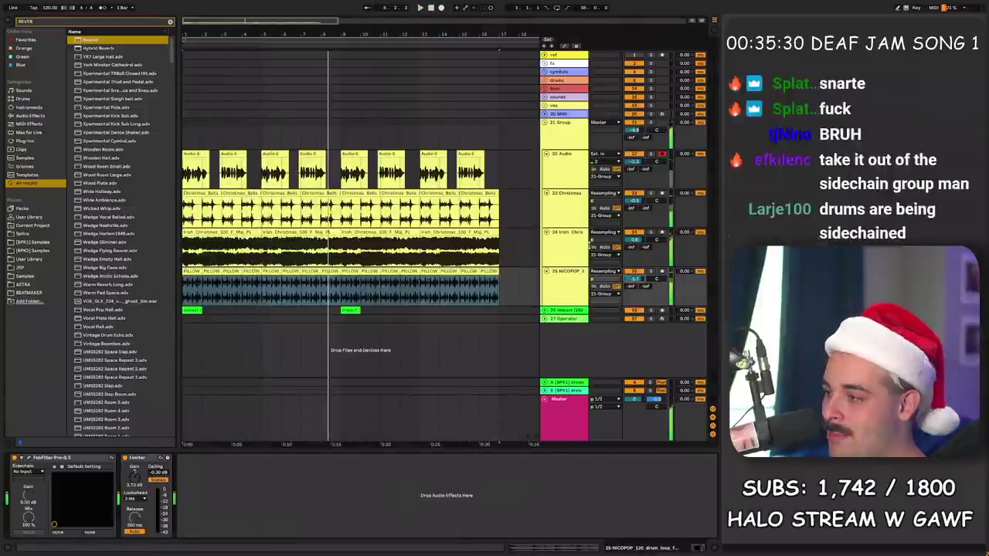
# Step: Move the NICOPOP drum track out of 21 Group to below the Impact track, and play the arrangement
pyautogui.moveTo(565, 284); pyautogui.dragTo(570, 315)
pyautogui.press('space')
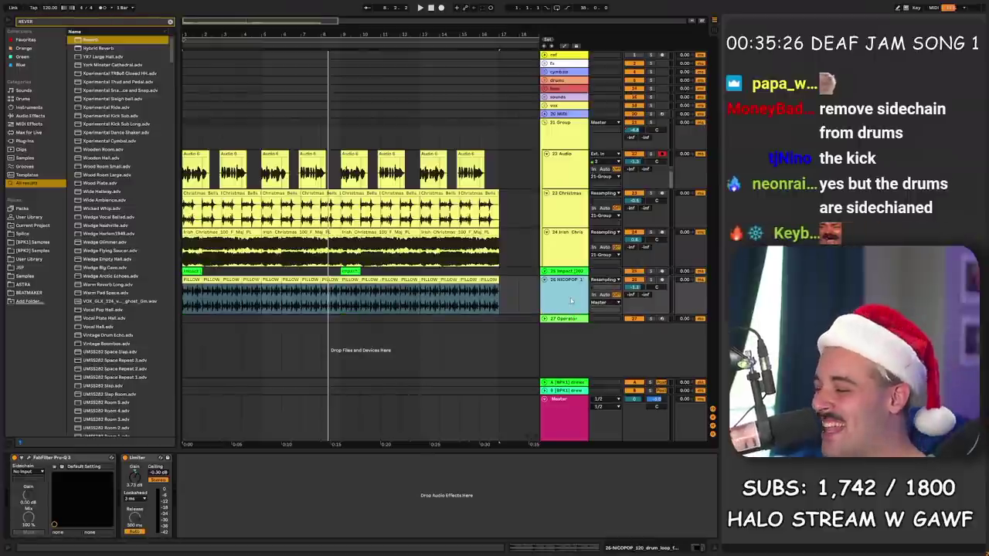
pyautogui.click(210, 279)
pyautogui.press('space')
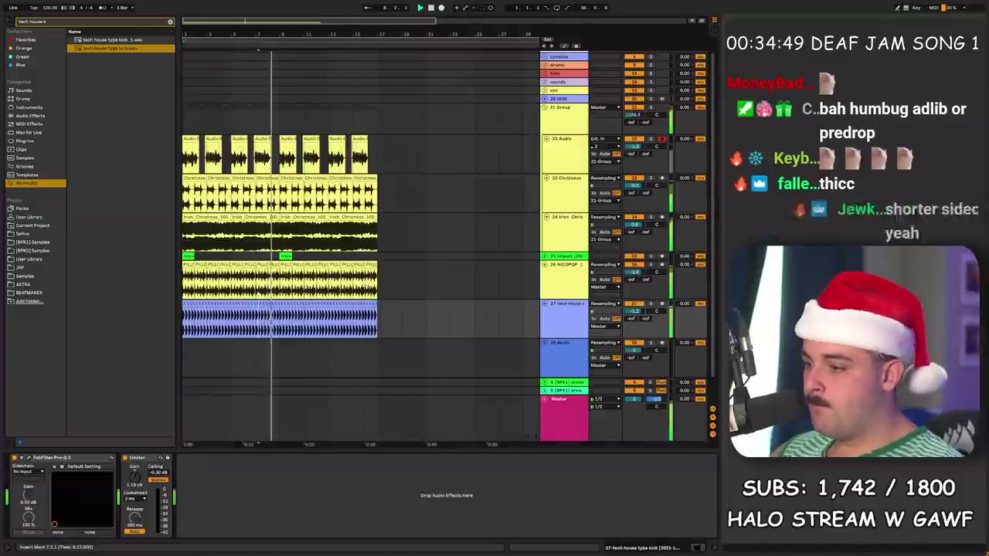
# Step: Record an ad-lib vocal take about eight bars long on the 27 Audio track from bar 1
pyautogui.scroll(-1, 463, 247)
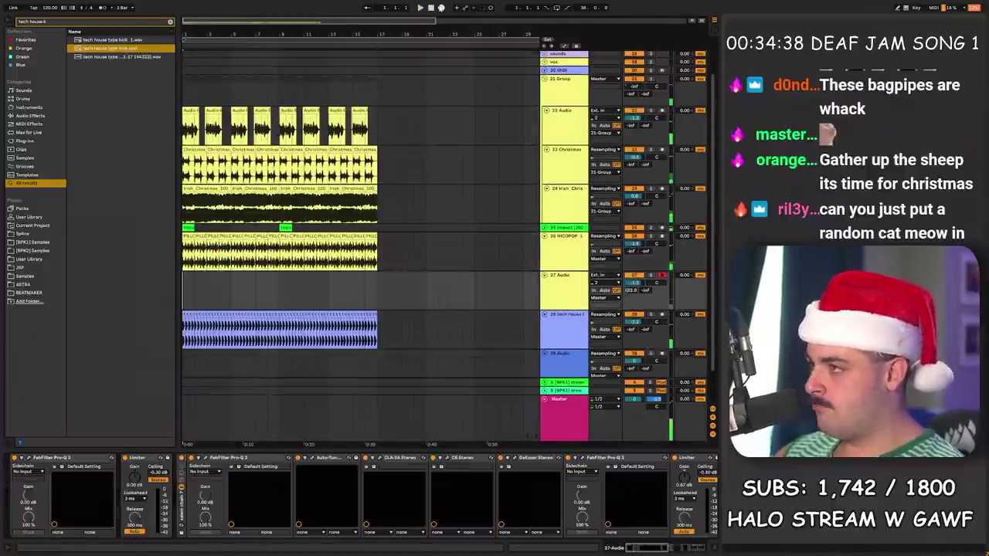
pyautogui.click(441, 8)
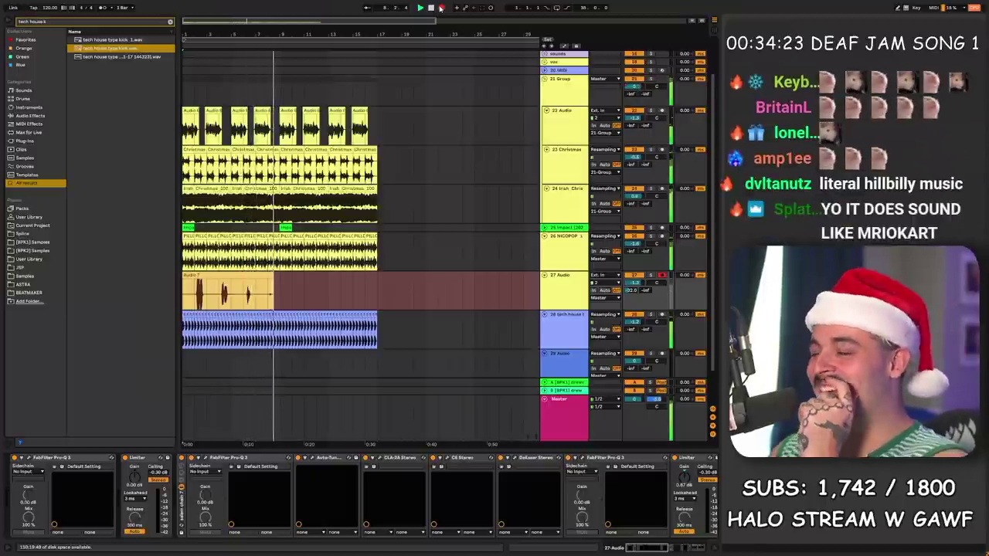
pyautogui.press('space')
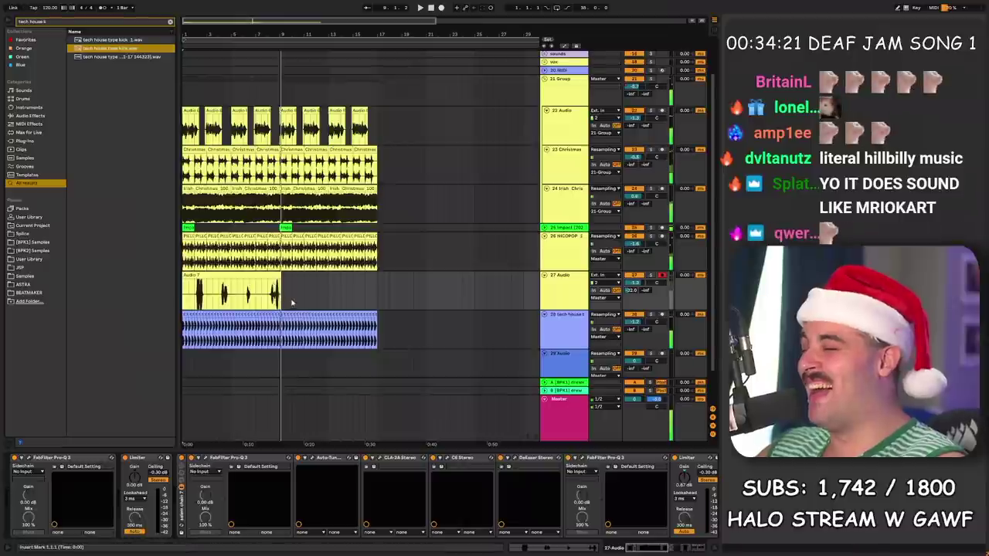
pyautogui.moveTo(278, 294); pyautogui.dragTo(88, 262)
pyautogui.hotkey('ctrl', 'd')
pyautogui.hotkey('ctrl', 'z')
# Step: Duplicate the eight-bar ad-lib recording into bars 9 to 16 and lower its send A to about -49 dB
pyautogui.moveTo(280, 293); pyautogui.dragTo(117, 300)
pyautogui.hotkey('ctrl', 'd')
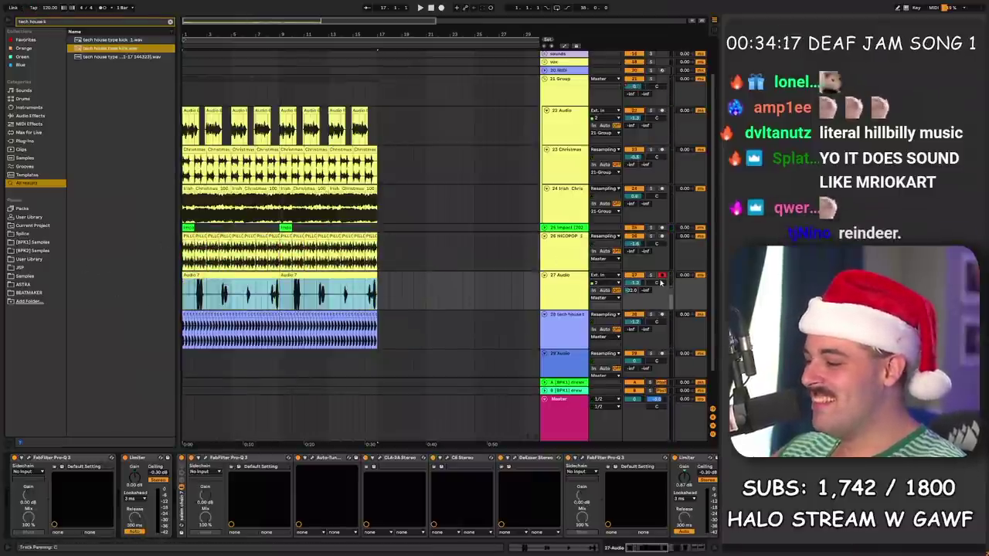
pyautogui.moveTo(632, 291); pyautogui.dragTo(632, 299)
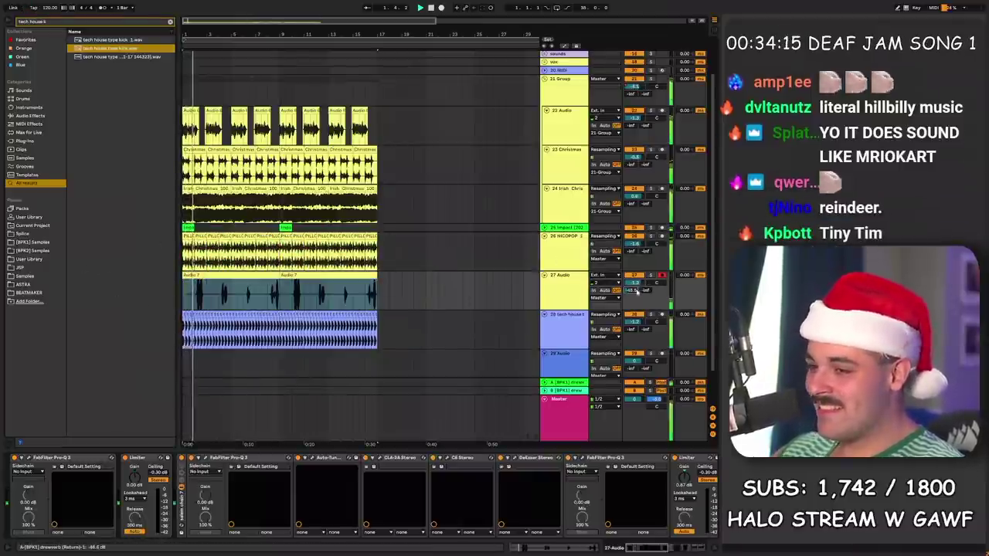
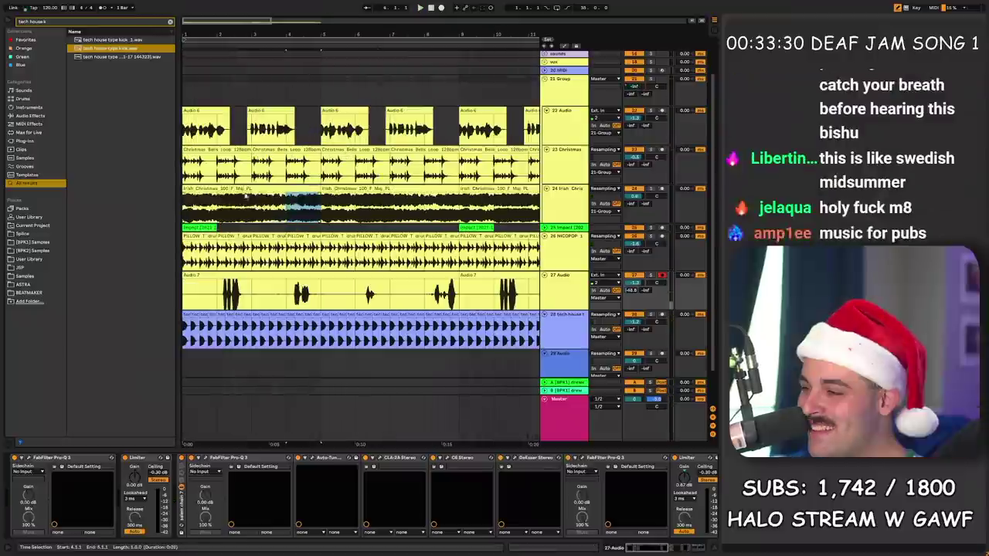
# Step: Clear bars 1 to 8 of the 27 Audio vocal track
pyautogui.click(280, 189)
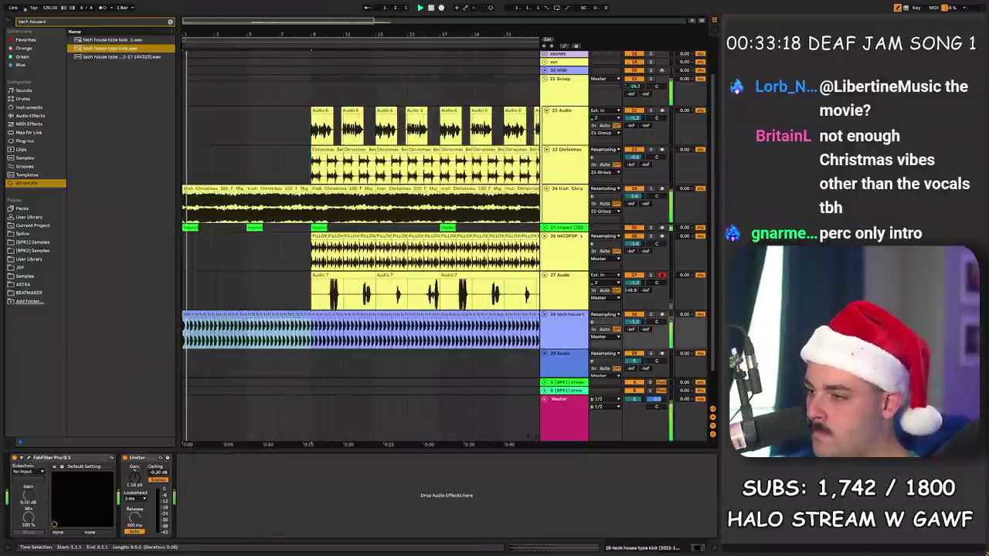
pyautogui.press('a')
pyautogui.click(221, 203)
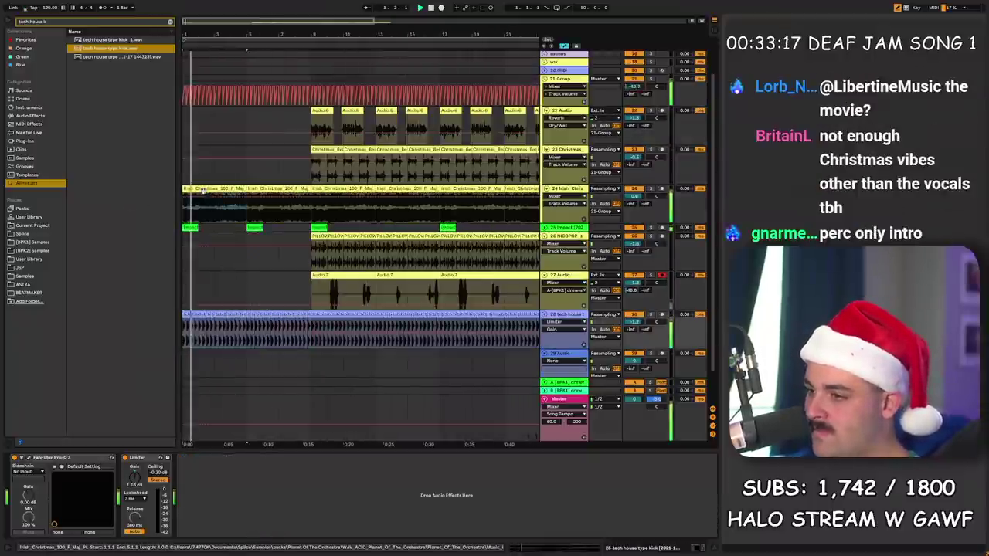
pyautogui.hotkey('ctrl', 'z')
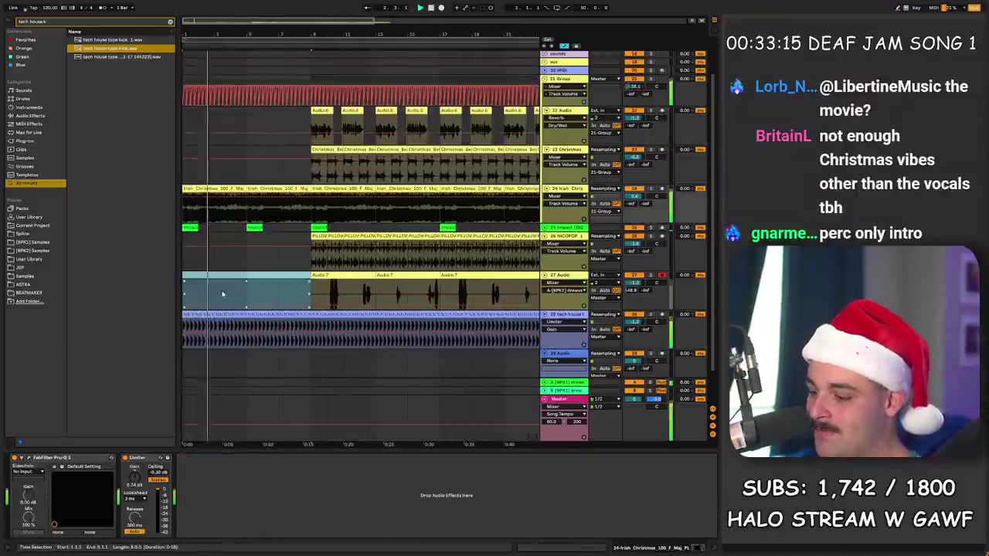
pyautogui.press('Delete')
# Step: Place the cursor in the Irish Christmas track's intro with the automation lanes shown, and search the browser for "auto f"
pyautogui.press('a')
pyautogui.click(216, 203)
pyautogui.press('a')
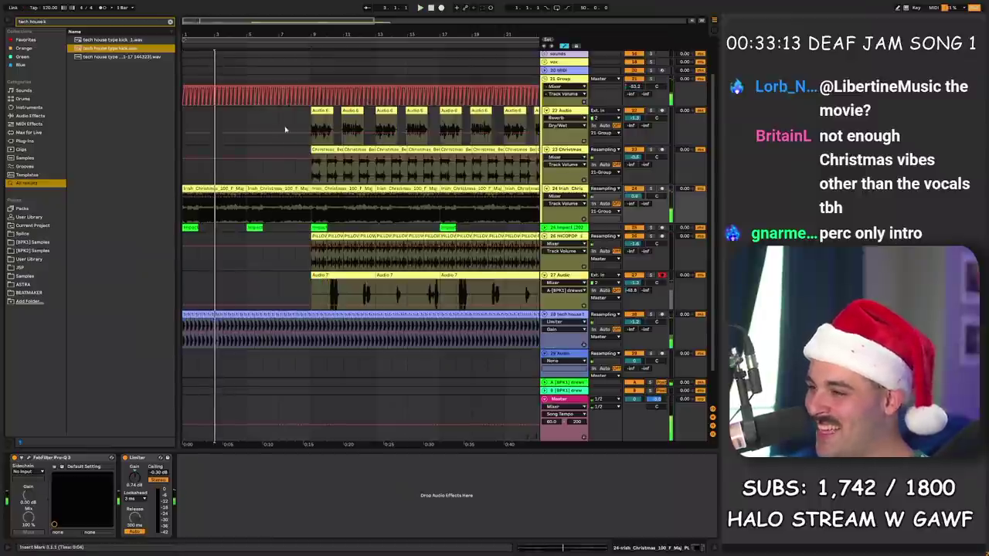
pyautogui.hotkey('ctrl', 'f')
pyautogui.write('auto f')
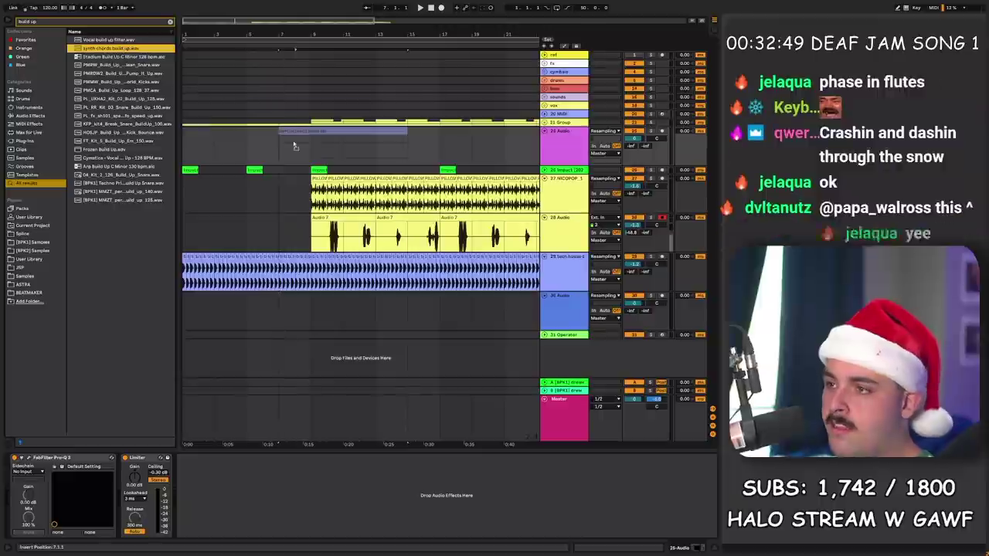
# Step: Place synth chords build up.wav on the empty track below 21 Group and trim it to run from bar 6 to bar 9
pyautogui.moveTo(294, 146); pyautogui.dragTo(191, 146)
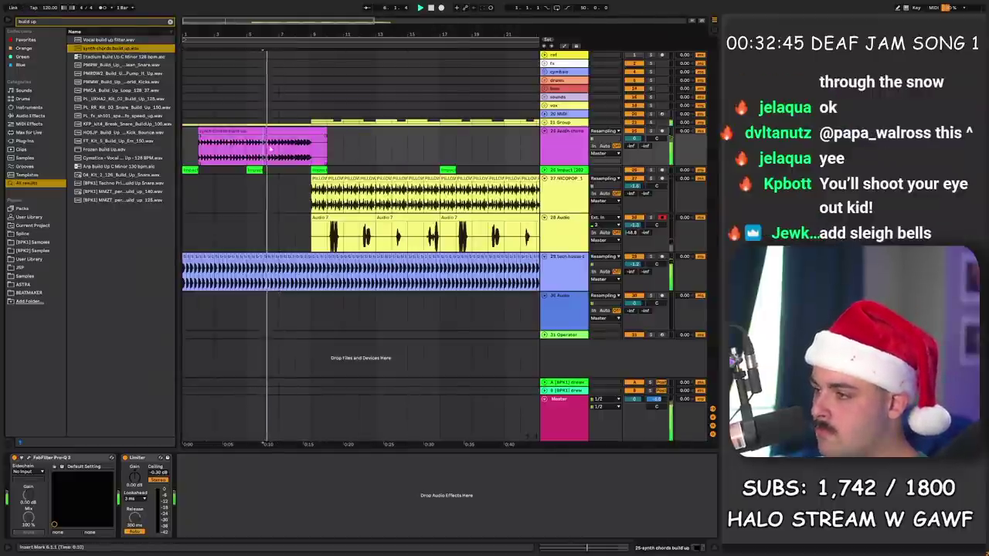
pyautogui.moveTo(264, 147)
pyautogui.mouseDown()
pyautogui.moveTo(183, 147)
pyautogui.moveTo(272, 148)
pyautogui.mouseUp()
pyautogui.press('Delete')
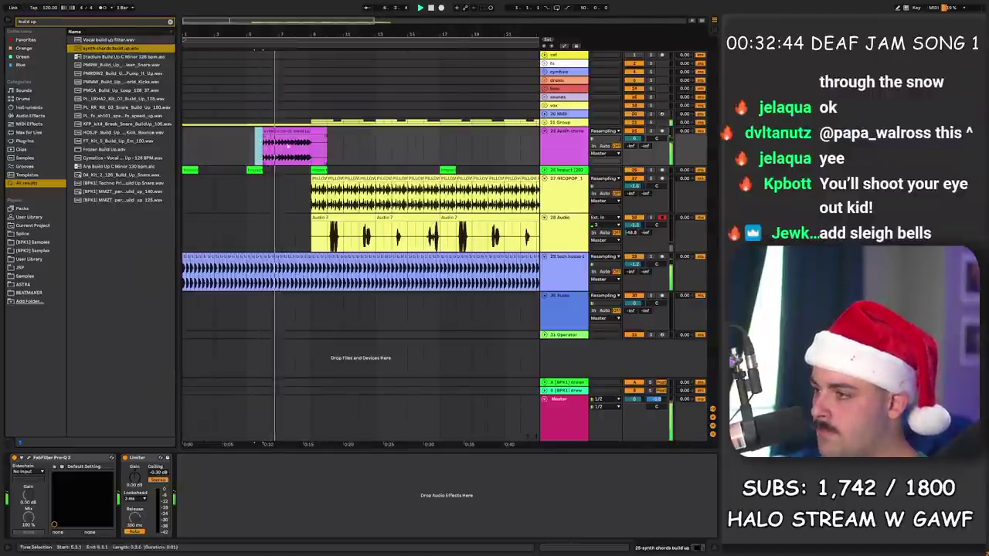
pyautogui.click(311, 121)
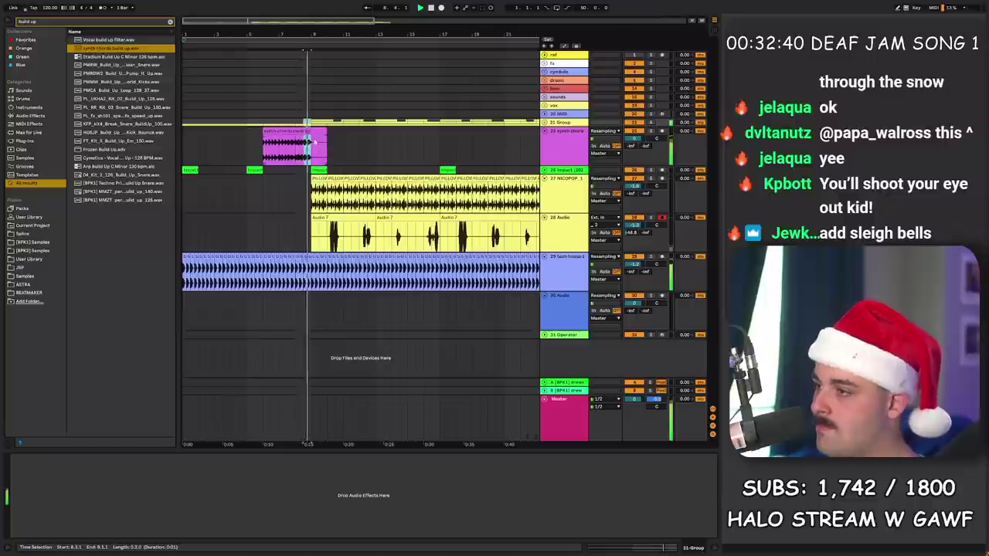
pyautogui.moveTo(312, 144); pyautogui.dragTo(337, 142)
pyautogui.press('Delete')
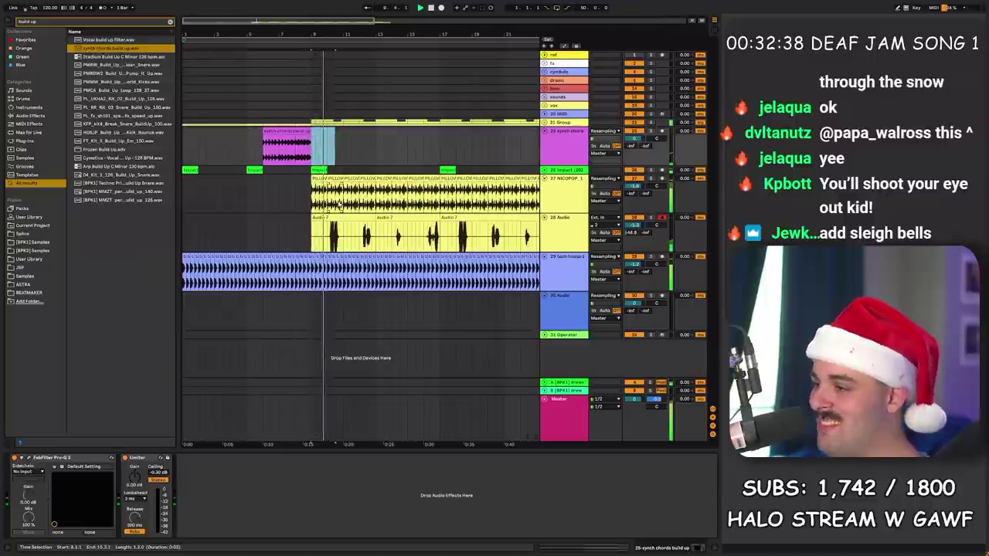
# Step: Remove the tech house kick clips in bar 8, just before the drop
pyautogui.moveTo(312, 273); pyautogui.dragTo(297, 274)
pyautogui.press('Delete')
pyautogui.click(285, 275)
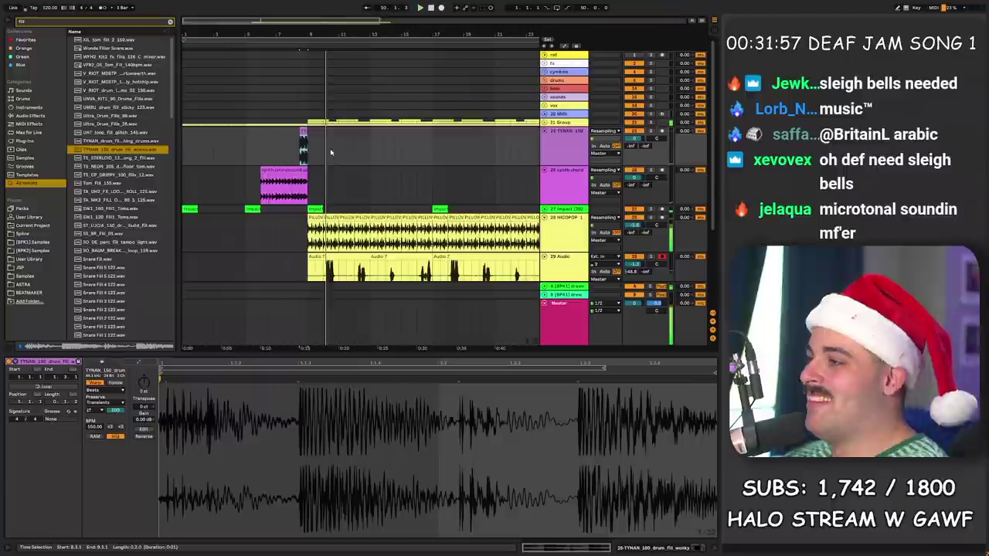
# Step: Complete the bar 8 Sleigh Jingle clip with C4, D4, D4, C4 and A3 notes after the opening A3, and play it
pyautogui.click(331, 195)
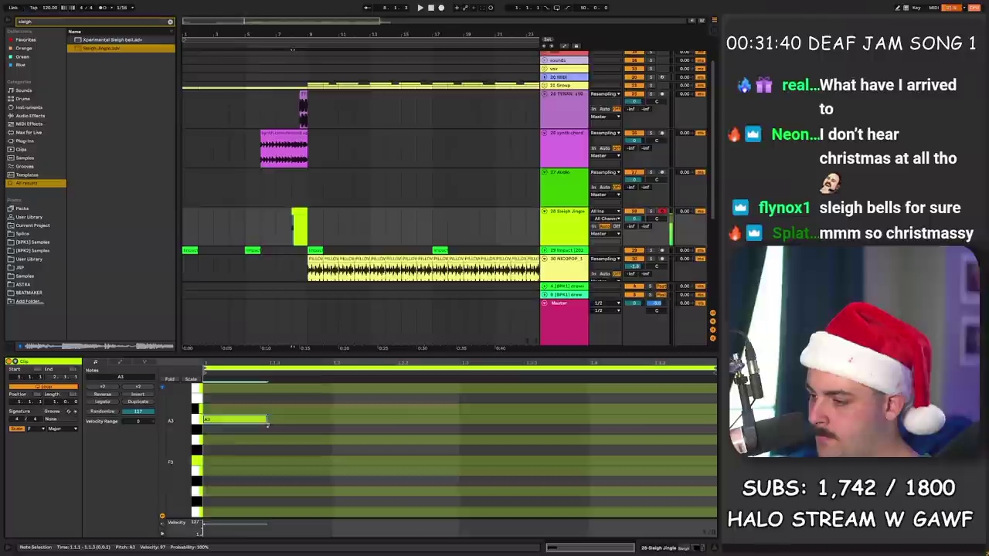
pyautogui.doubleClick(294, 424)
pyautogui.doubleClick(357, 403)
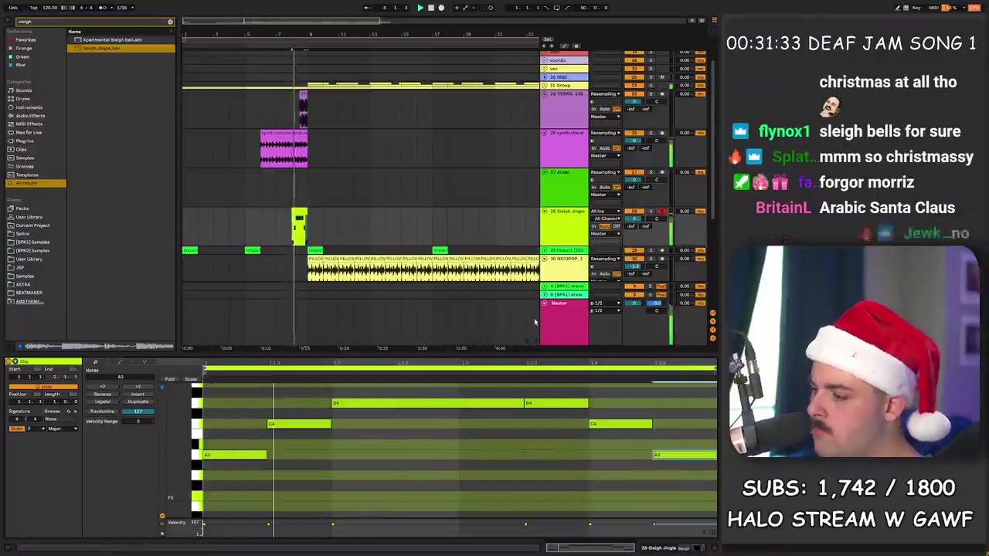
pyautogui.hotkey('shift', 'Tab')
pyautogui.press('space')
# Step: Add a Saturator to the Sleigh Jingle track, raise its drive and play the arrangement around the jingle clip
pyautogui.moveTo(301, 35); pyautogui.dragTo(313, 193)
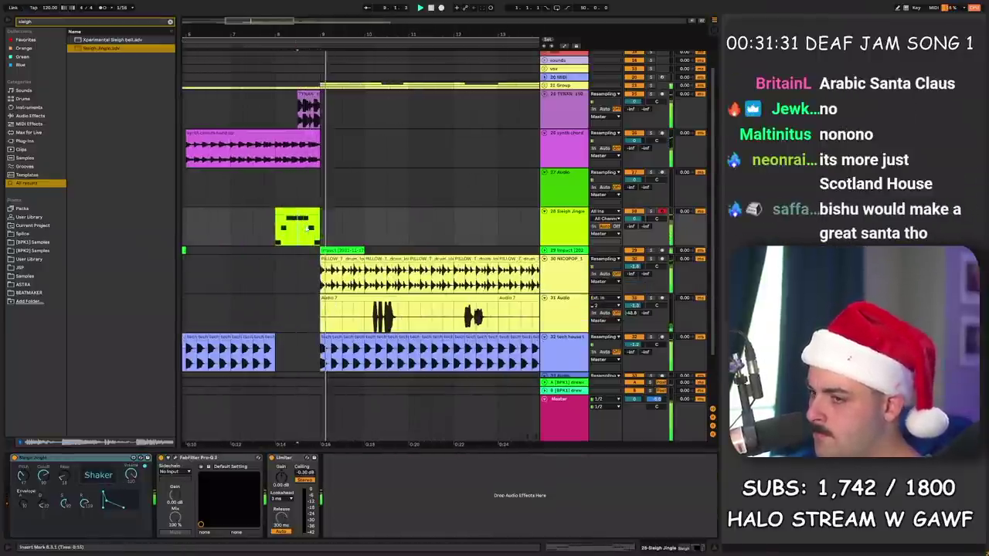
pyautogui.hotkey('ctrl', 'f')
pyautogui.write('sat')
pyautogui.doubleClick(92, 40)
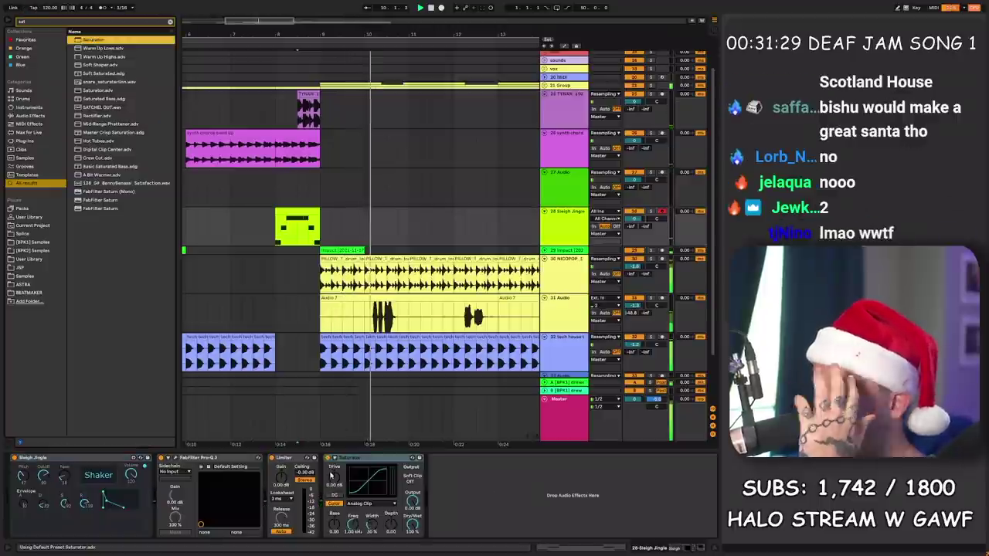
pyautogui.moveTo(334, 476); pyautogui.dragTo(334, 474)
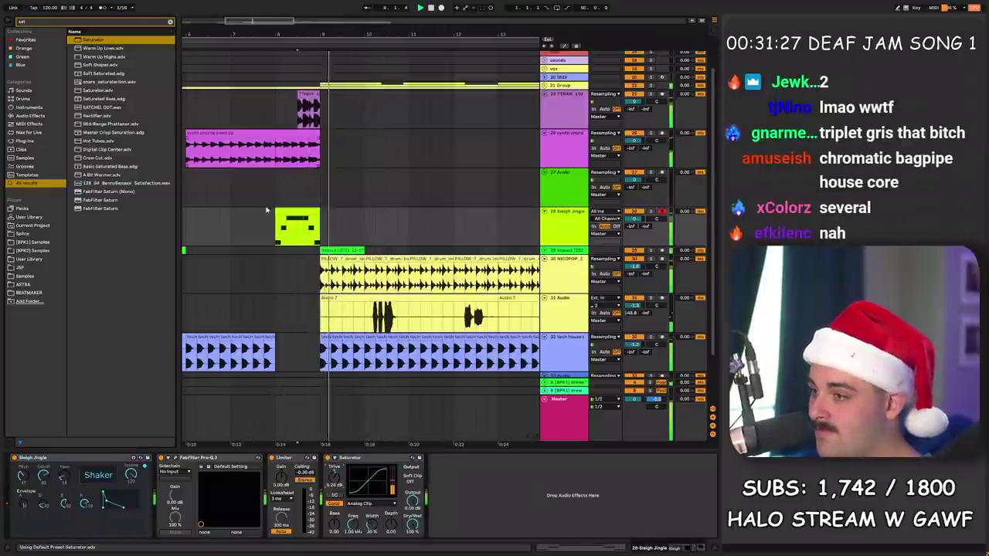
pyautogui.click(281, 211)
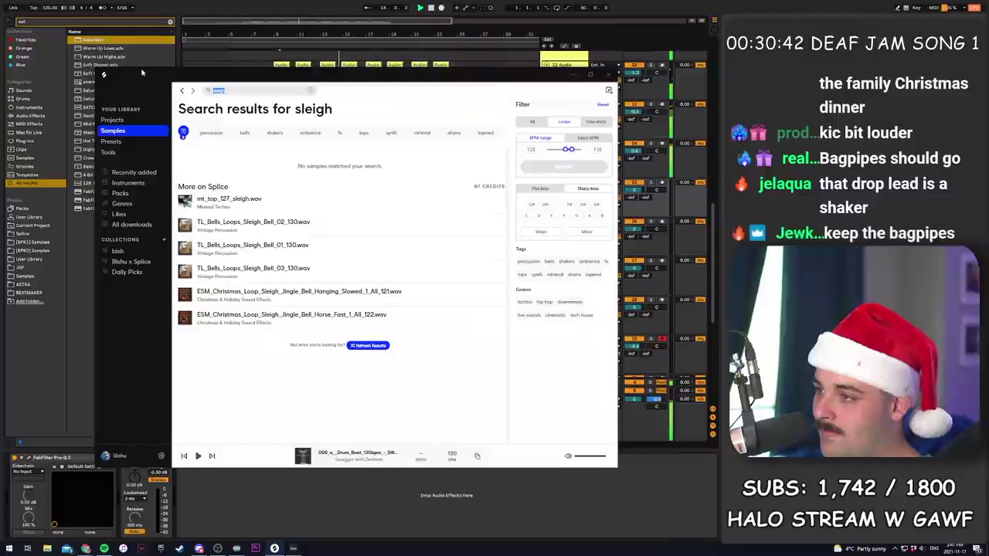
# Step: Search Splice for sleigh samples and preview TL_Bells_Loops_Sleigh_Bell_01_130.wav
pyautogui.write('sli')
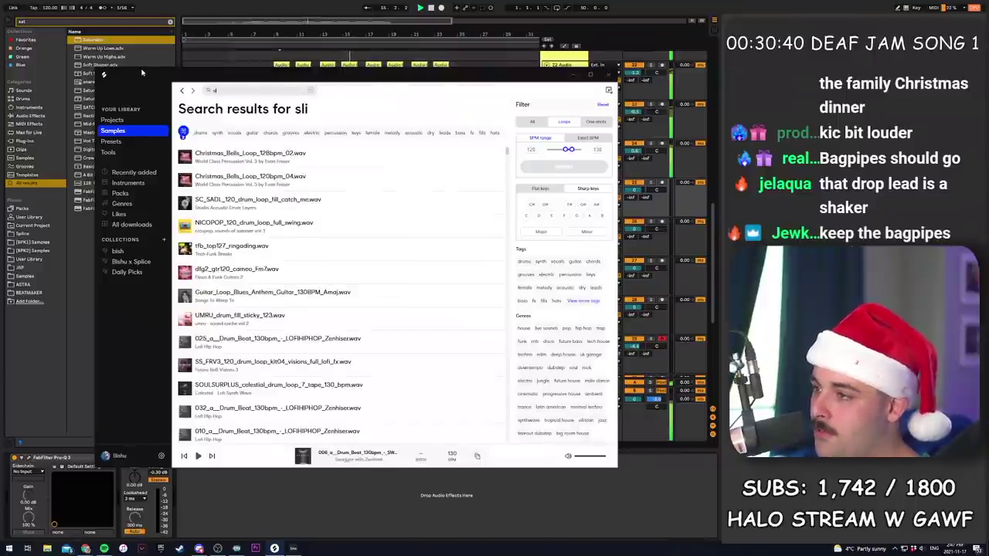
pyautogui.write('eigh')
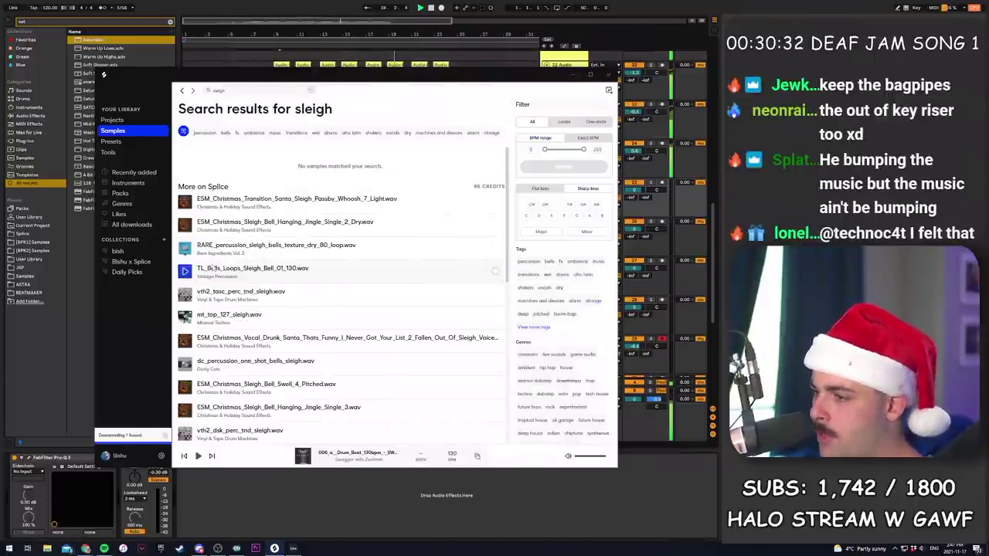
pyautogui.click(185, 271)
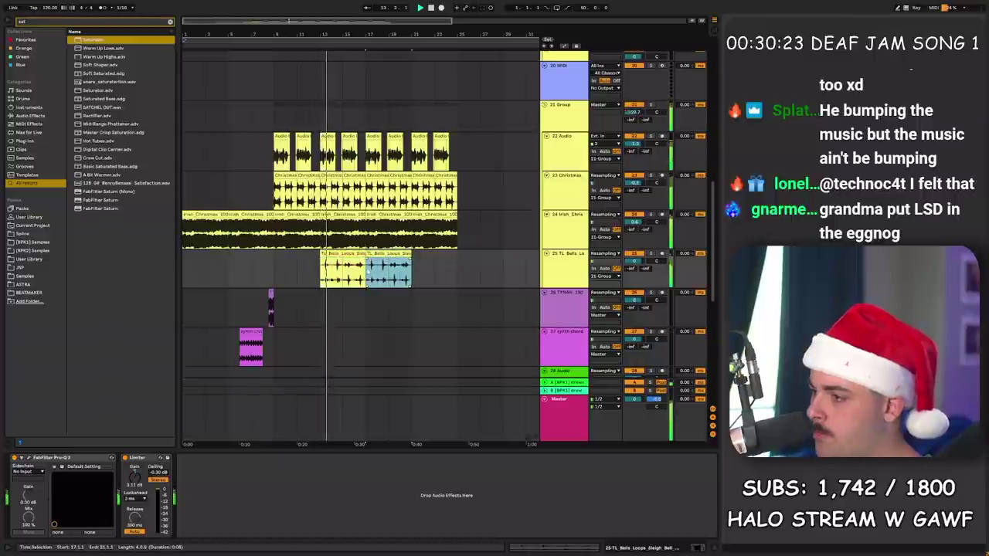
# Step: Delete the arrangement's clips from bar 17 onward on all tracks and unfold the tracks
pyautogui.moveTo(368, 272); pyautogui.dragTo(452, 155)
pyautogui.scroll(3, 479, 219)
pyautogui.press('Delete')
pyautogui.scroll(-4, 402, 261)
pyautogui.scroll(8, 503, 219)
pyautogui.hotkey('alt', 'u')
pyautogui.click(344, 167)
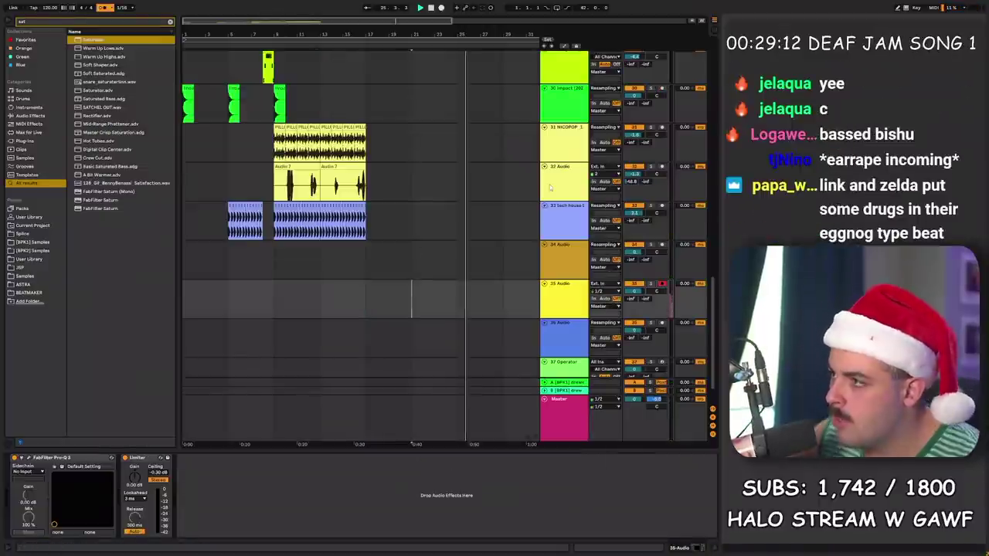
# Step: Record a bass take about four bars long on the 35 Audio track from around bar 26, and fold the tracks inside 21 Group
pyautogui.click(441, 8)
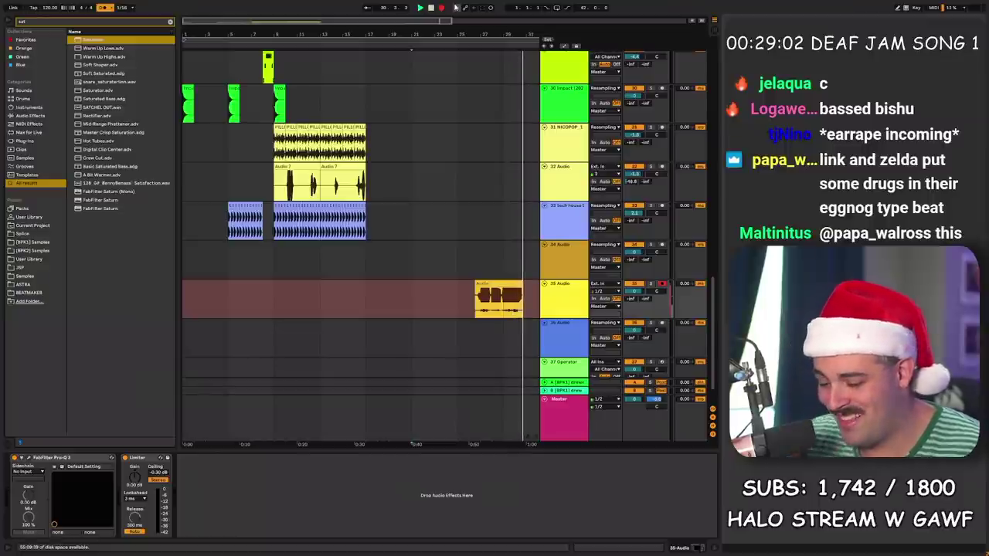
pyautogui.press('space')
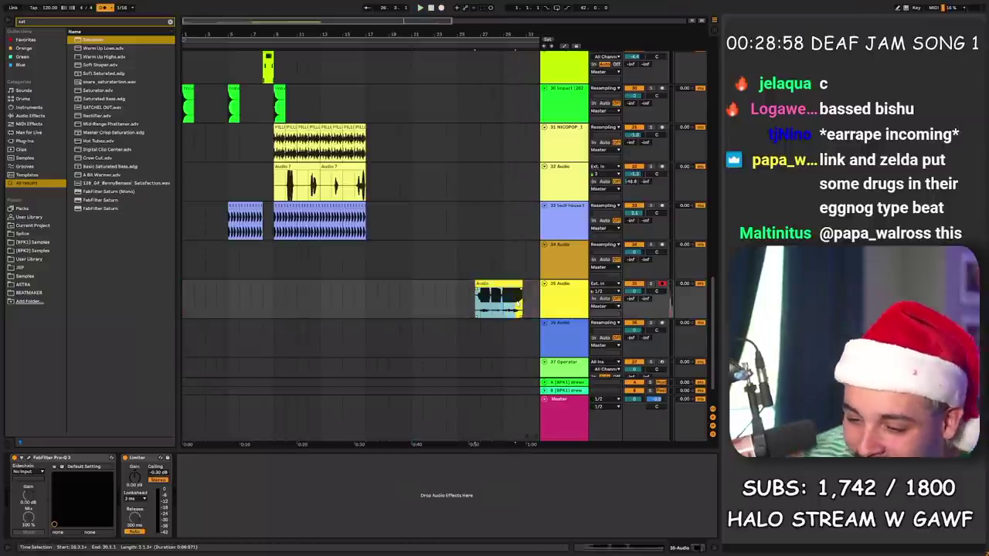
pyautogui.scroll(5, 525, 155)
pyautogui.click(547, 159)
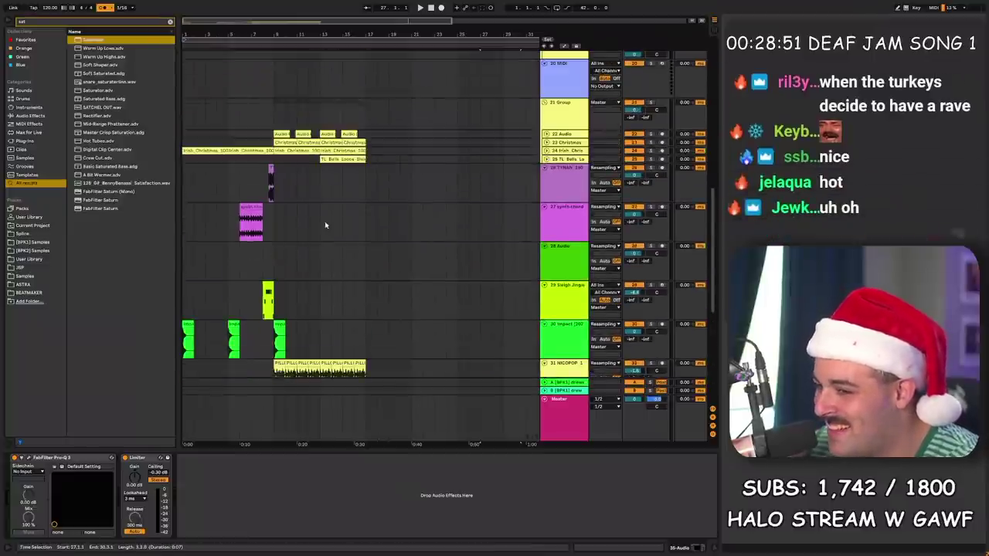
# Step: Paste the section cut from the bass take at bar 5 of the 35 Audio track
pyautogui.scroll(-5, 268, 304)
pyautogui.click(207, 263)
pyautogui.scroll(2, 239, 303)
pyautogui.scroll(-1, 240, 302)
pyautogui.click(234, 346)
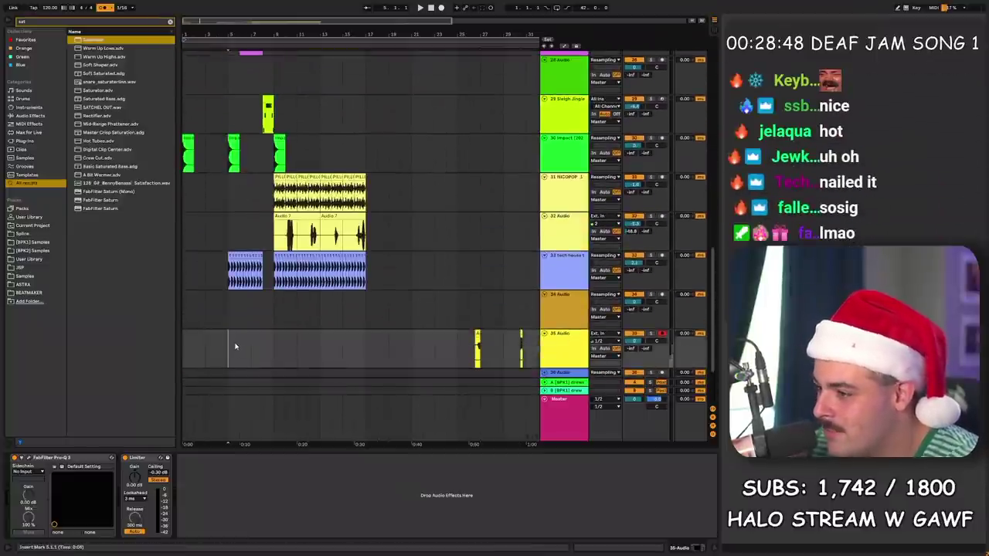
pyautogui.hotkey('ctrl', 'v')
# Step: Move the pasted bass clip to start at bar 9 and play the arrangement with it
pyautogui.scroll(6, 267, 331)
pyautogui.scroll(-8, 272, 325)
pyautogui.moveTo(245, 247); pyautogui.dragTo(290, 247)
pyautogui.press('space')
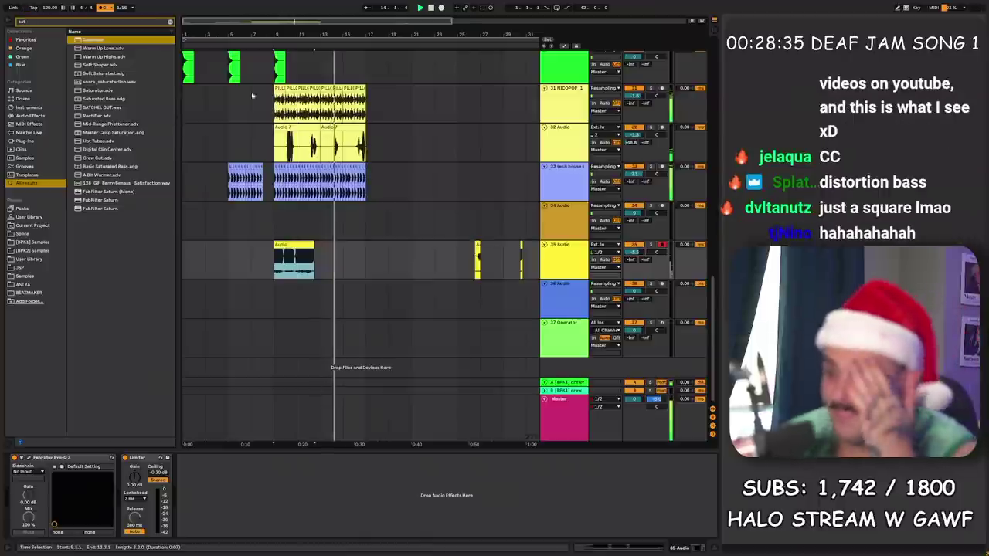
pyautogui.click(295, 253)
pyautogui.press('space')
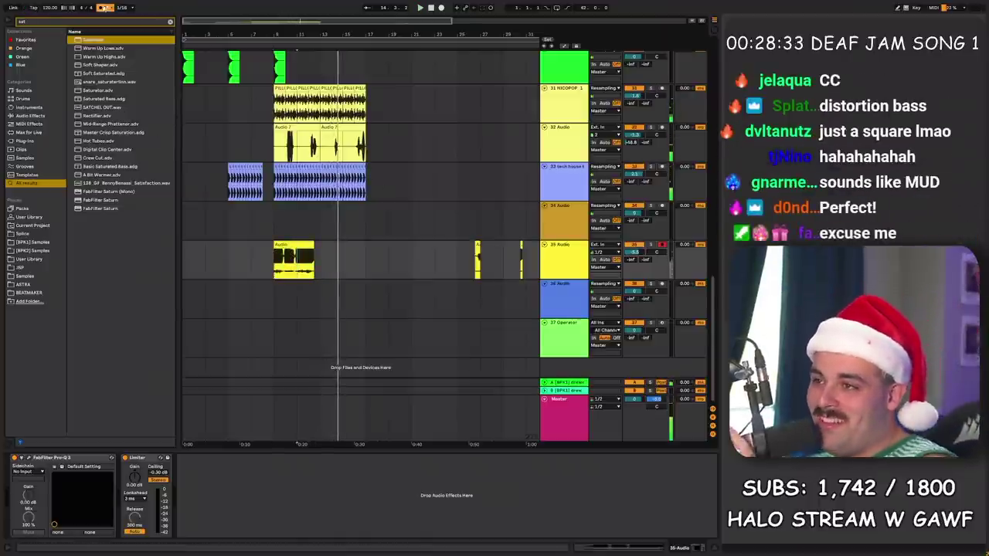
# Step: Adjust the 35 Audio bass track's volume during playback and add a Saturator to it
pyautogui.click(297, 245)
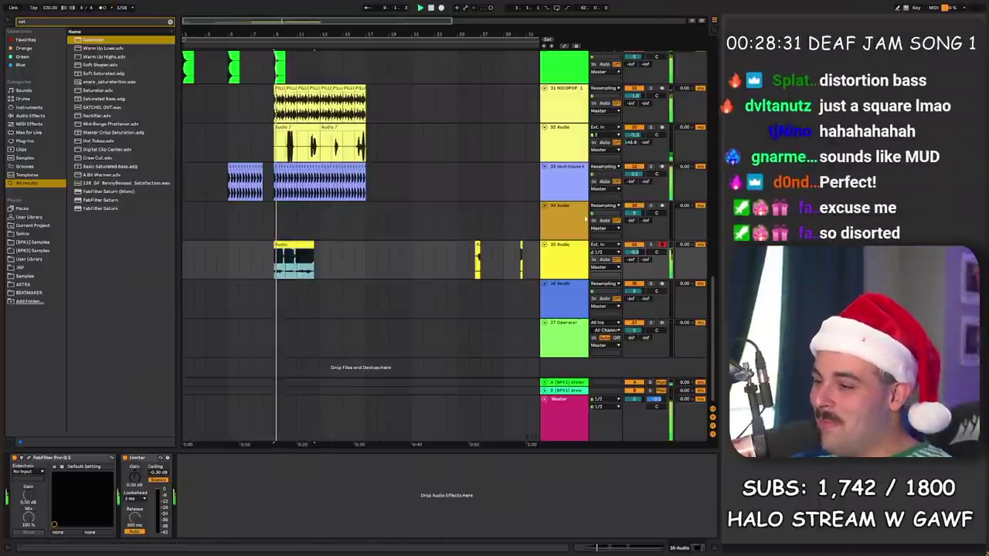
pyautogui.moveTo(633, 252); pyautogui.dragTo(631, 249)
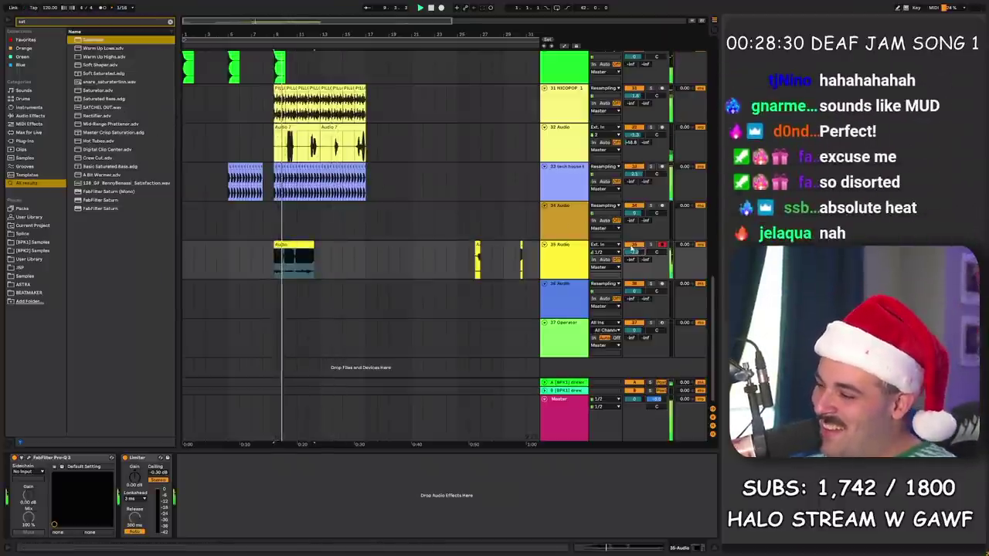
pyautogui.doubleClick(91, 39)
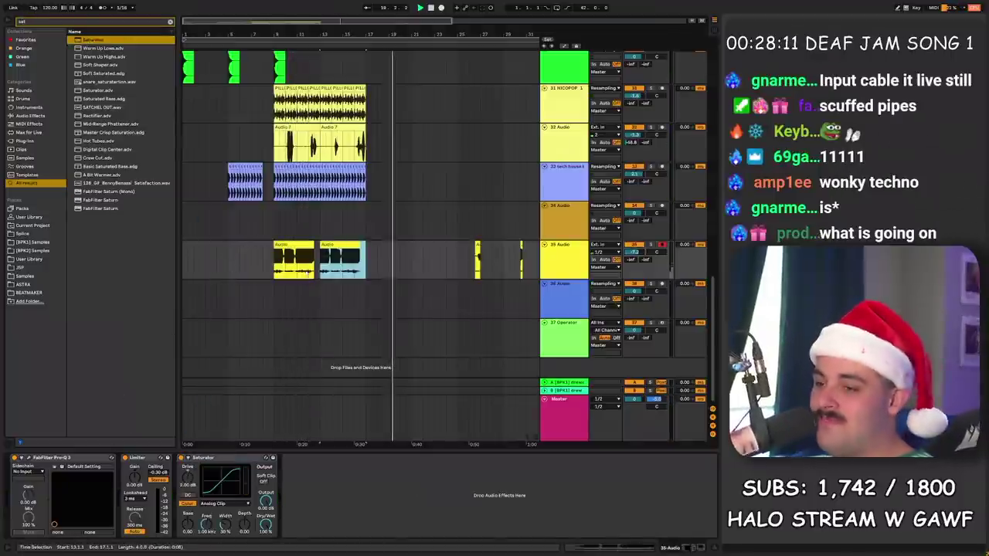
# Step: Fold all the tracks, paste another copy of the bass clip at bar 17 and play from there
pyautogui.scroll(10, 596, 162)
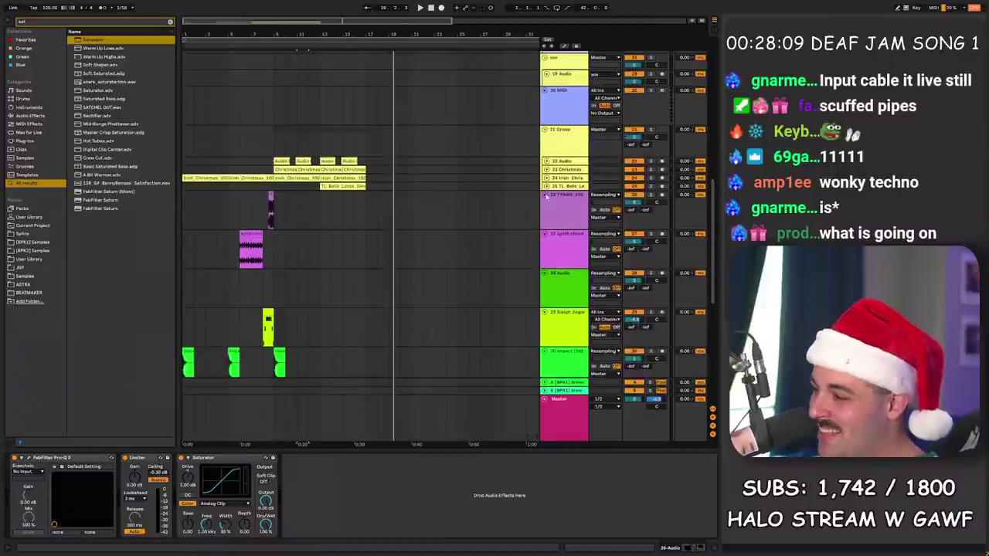
pyautogui.keyDown('alt'); pyautogui.click(545, 196); pyautogui.keyUp('alt')
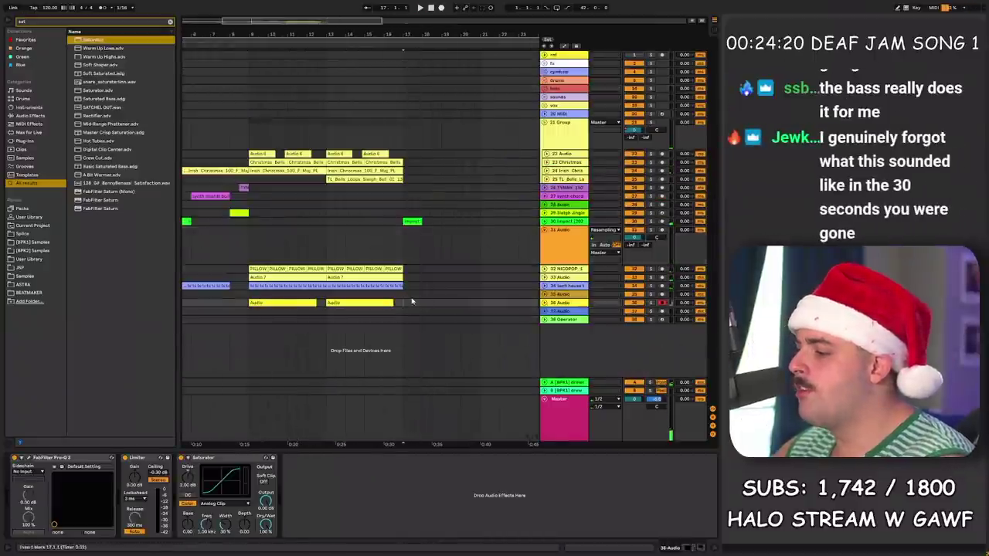
pyautogui.hotkey('ctrl', 'v')
pyautogui.press('space')
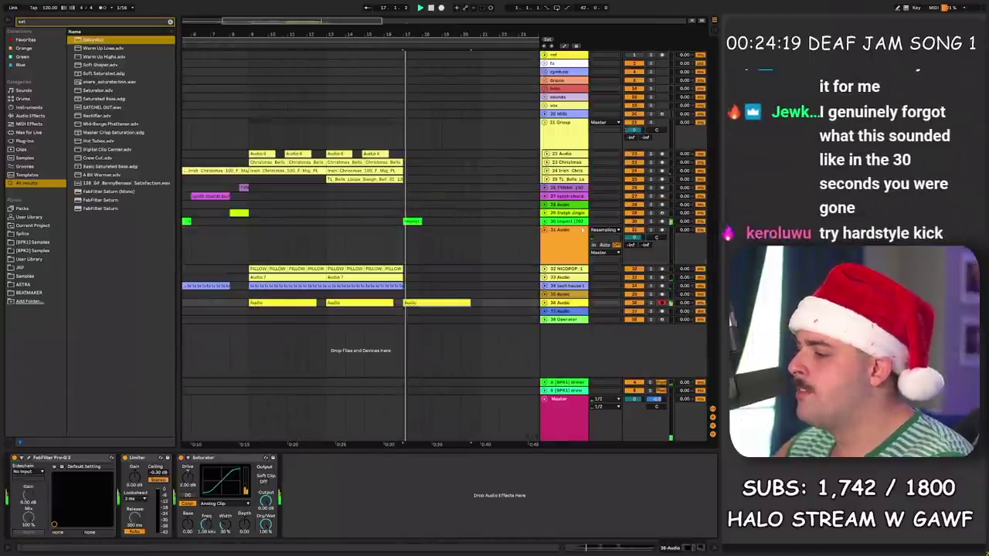
# Step: Unfold the tracks, arm the 21 Audio vocal track and record a take about seven and a half bars long from around bar 16
pyautogui.keyDown('alt'); pyautogui.click(545, 303); pyautogui.keyUp('alt')
pyautogui.scroll(4, 380, 262)
pyautogui.scroll(-4, 380, 263)
pyautogui.scroll(7, 380, 263)
pyautogui.scroll(1, 381, 263)
pyautogui.keyDown('alt'); pyautogui.click(545, 234); pyautogui.keyUp('alt')
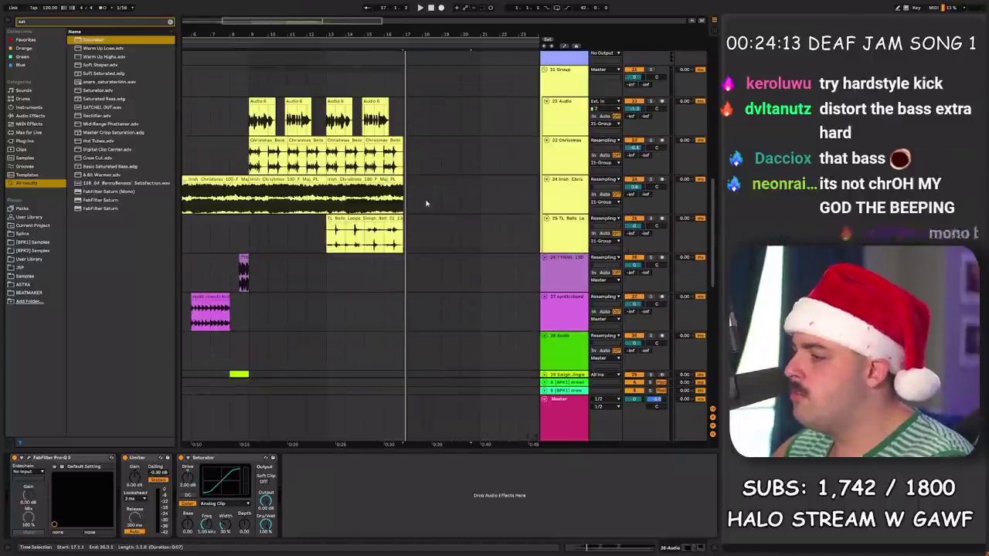
pyautogui.moveTo(397, 38); pyautogui.dragTo(396, 9)
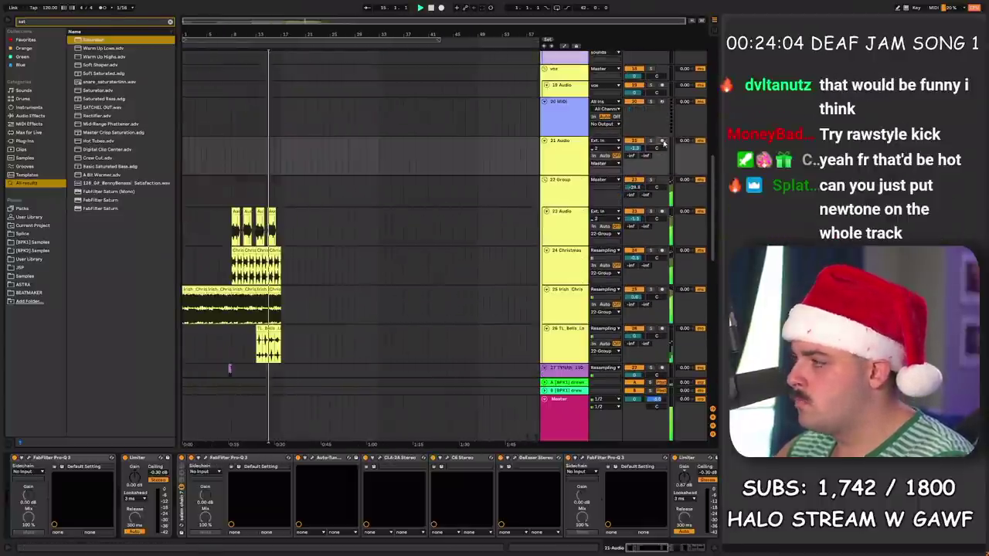
pyautogui.click(662, 140)
pyautogui.click(441, 9)
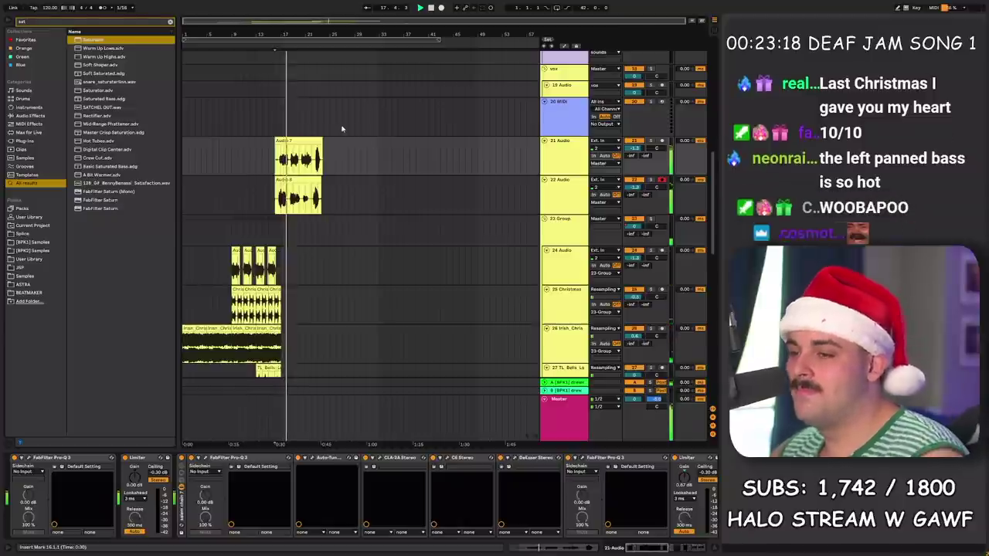
# Step: Fold all the tracks in the arrangement during playback
pyautogui.scroll(-1, 358, 137)
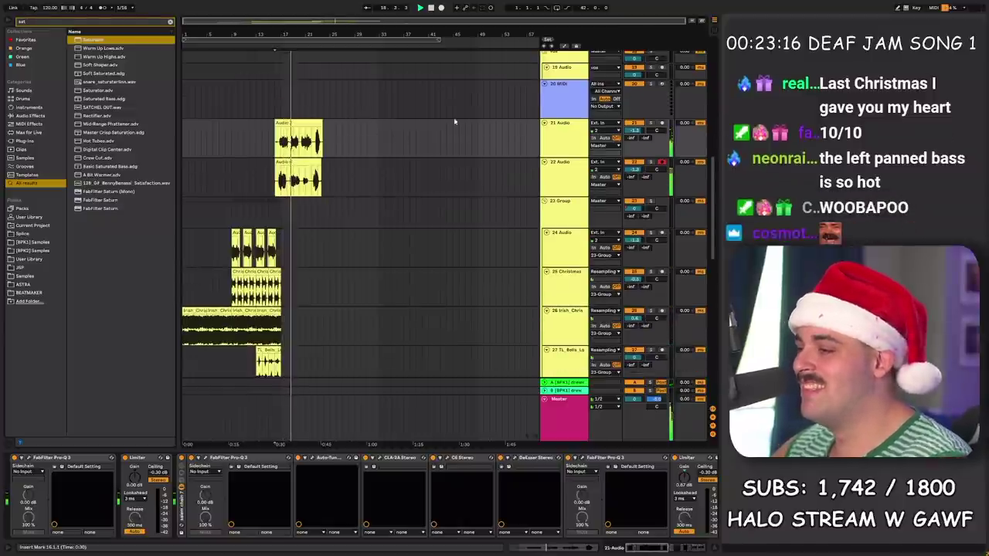
pyautogui.keyDown('alt'); pyautogui.click(544, 123); pyautogui.keyUp('alt')
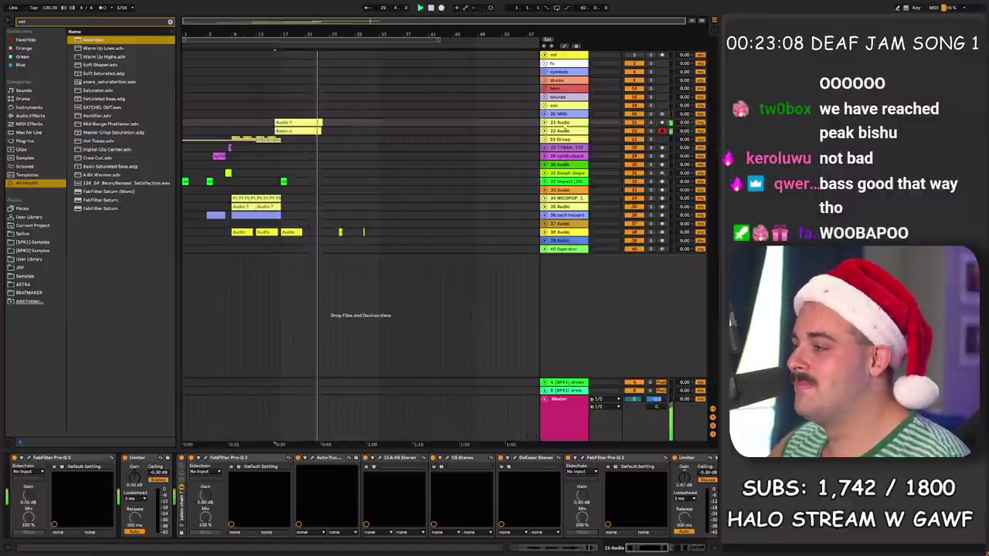
pyautogui.click(544, 130)
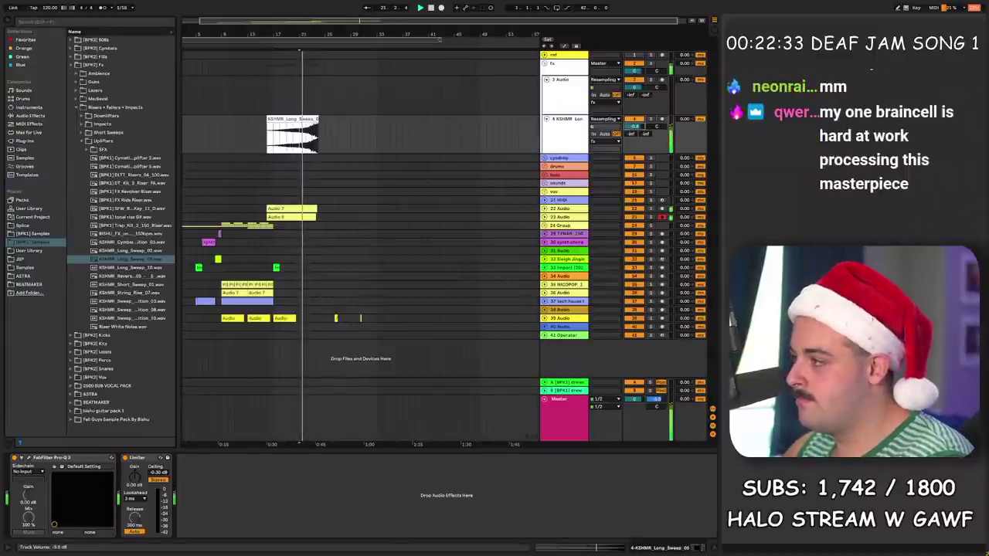
# Step: Trim the KSHMR Long Sweep riser clip to run from bar 17 to about bar 23.5, stop playback and save the set
pyautogui.moveTo(317, 35); pyautogui.dragTo(393, 81)
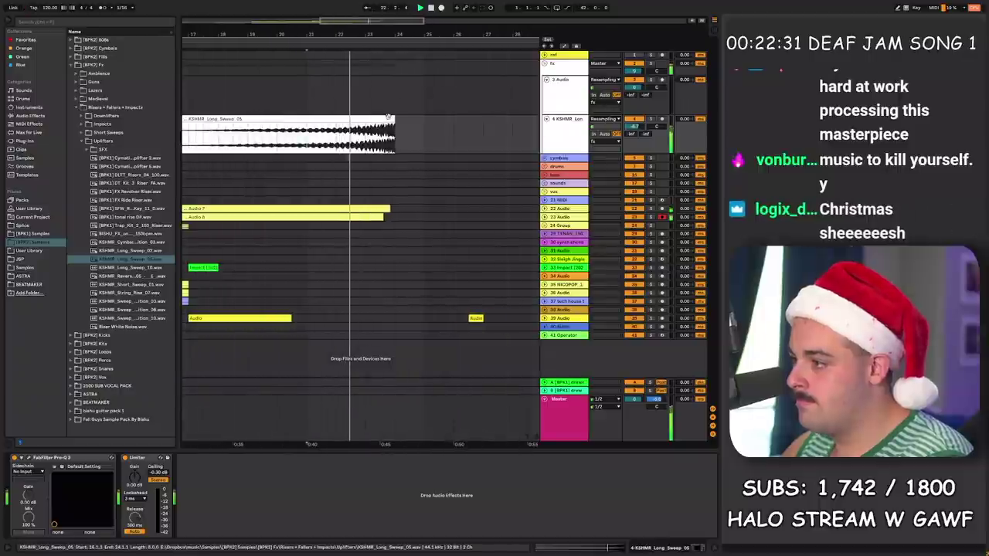
pyautogui.moveTo(380, 119); pyautogui.dragTo(380, 120)
pyautogui.scroll(-5, 292, 101)
pyautogui.moveTo(283, 146); pyautogui.dragTo(256, 145)
pyautogui.press('Delete')
pyautogui.press('space')
pyautogui.hotkey('ctrl', 's')
# Step: Set the insert point at bar 21, add an audio track below the riser and search the library for "909 snare"
pyautogui.click(306, 146)
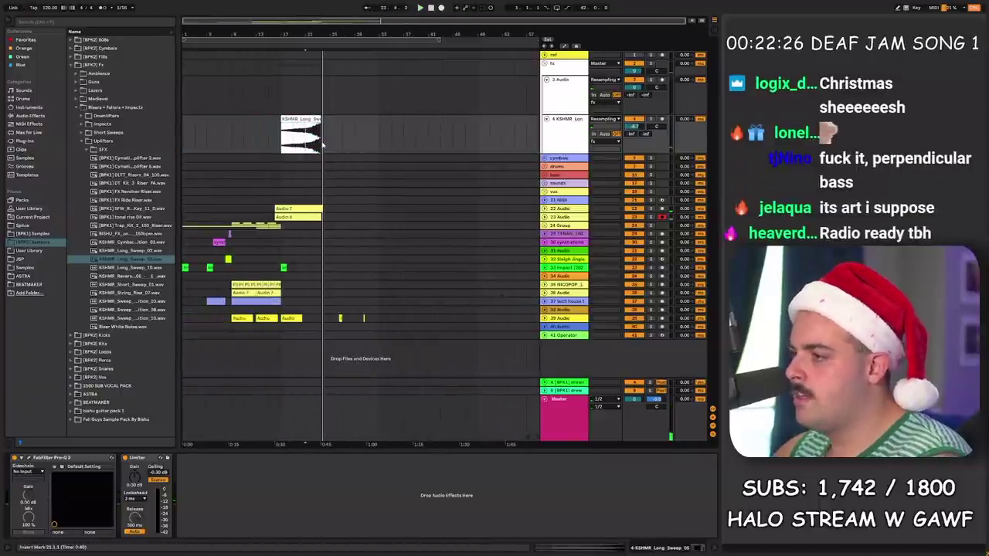
pyautogui.hotkey('ctrl', 't')
pyautogui.hotkey('ctrl', 'f')
pyautogui.write('909 sn')
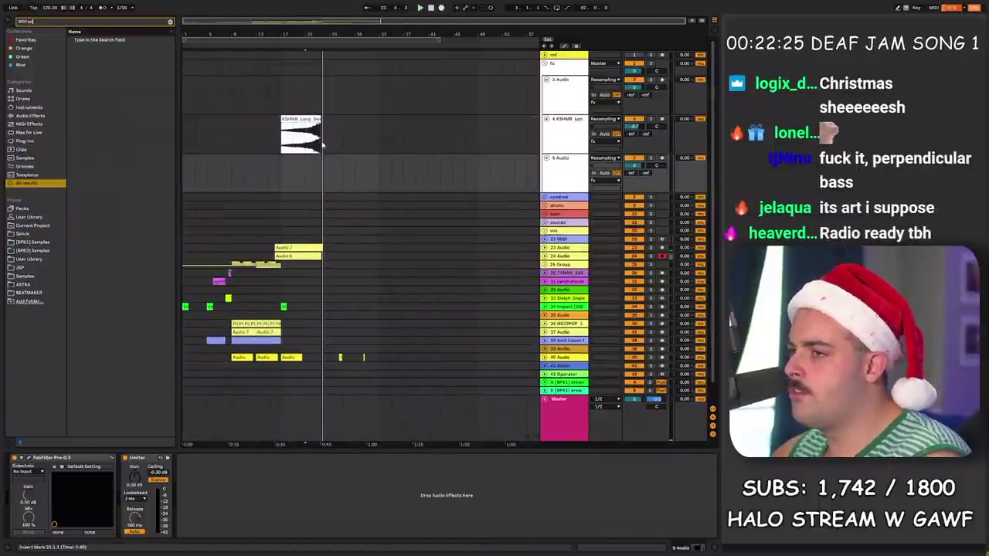
pyautogui.write('are')
# Step: Step through the 909 snare samples to find one for the build-up, down to the Tune13 sounds
pyautogui.press('Down')
pyautogui.press('Down')
pyautogui.press('Down')
pyautogui.press('Down')
pyautogui.press('Down')
pyautogui.press('Down')
pyautogui.press('Down')
pyautogui.press('Down')
pyautogui.press('Down')
pyautogui.press('Down')
pyautogui.press('Down')
pyautogui.press('Down')
pyautogui.press('Down')
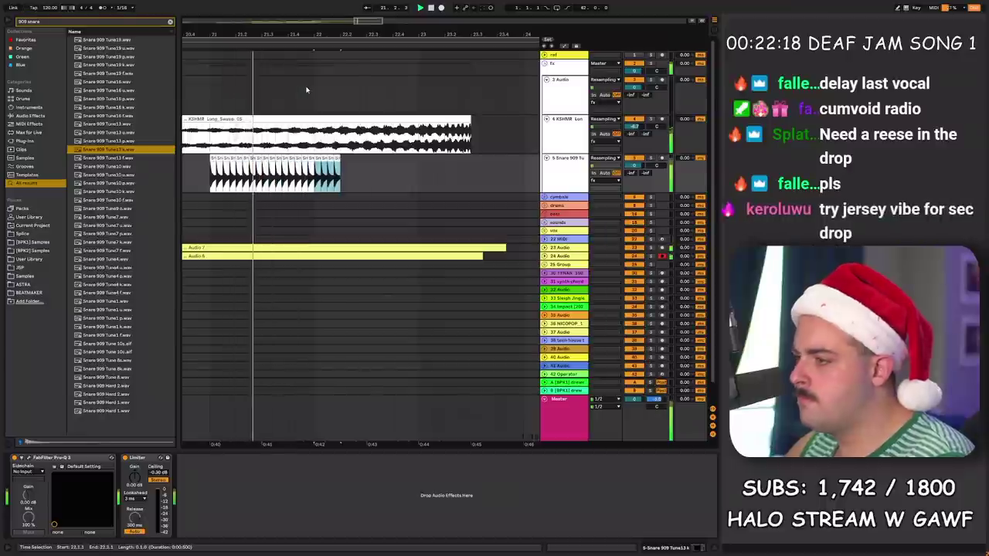
# Step: Duplicate the selected 909 snare hits repeatedly to extend the roll towards bar 23.5, undoing the last extra copy
pyautogui.hotkey('ctrl', 'd')
pyautogui.hotkey('ctrl', 'd')
pyautogui.hotkey('ctrl', 'd')
pyautogui.hotkey('ctrl', 'd')
pyautogui.hotkey('ctrl', 'd')
pyautogui.moveTo(495, 35); pyautogui.dragTo(397, 21)
pyautogui.hotkey('ctrl', 'd')
pyautogui.hotkey('ctrl', 'z')
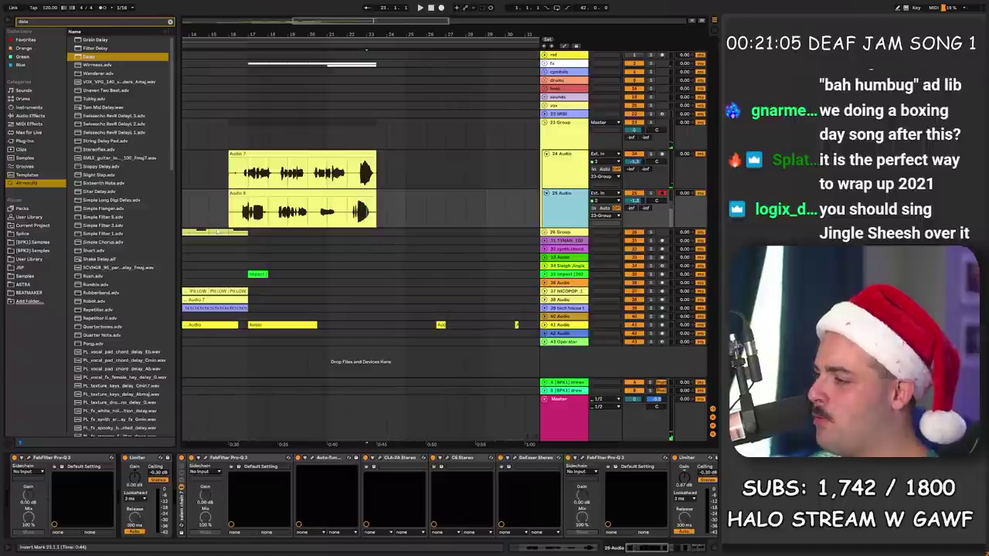
# Step: Duplicate the 25 Audio vocal track, clear the copied clip and record a short vocal take from about bar 23
pyautogui.hotkey('ctrl', 't')
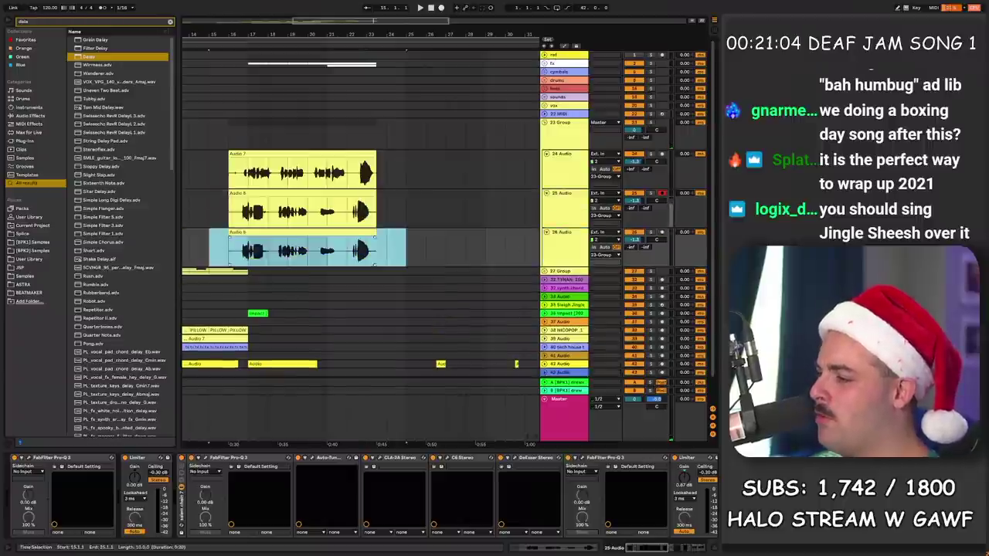
pyautogui.press('space')
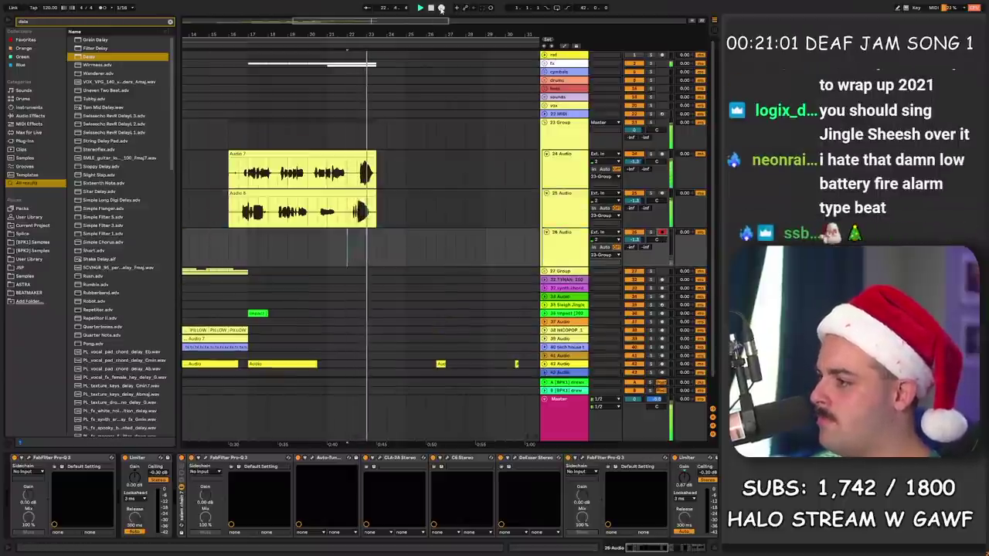
pyautogui.click(441, 8)
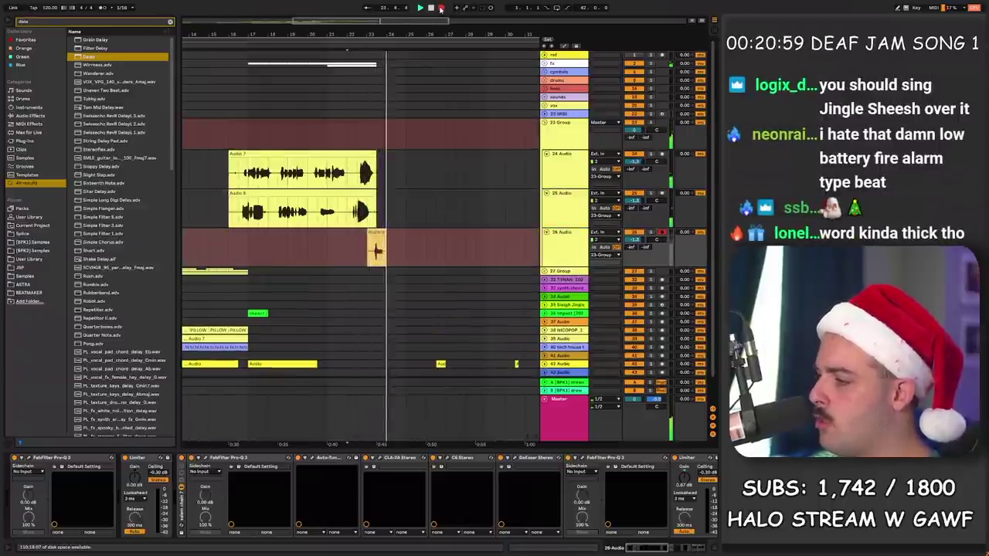
pyautogui.press('space')
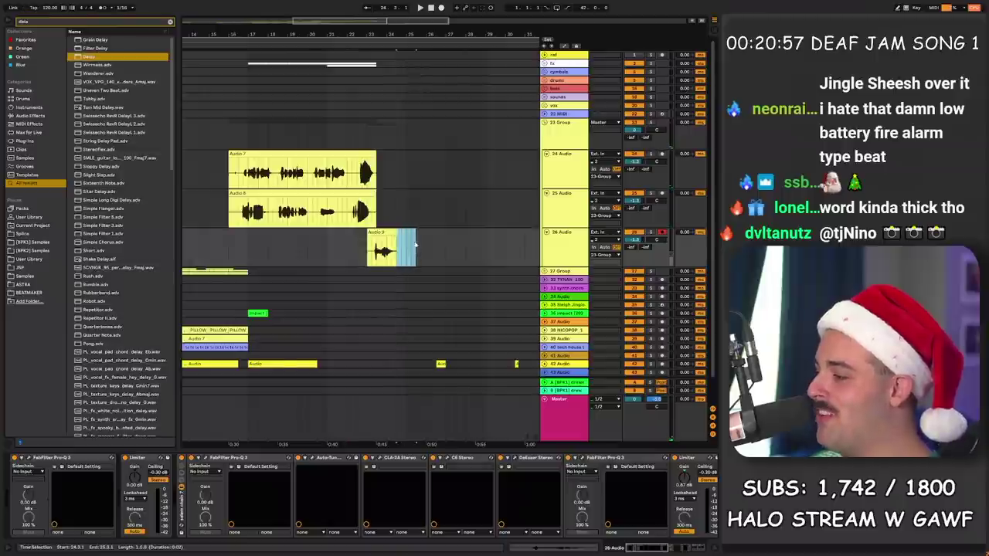
pyautogui.press('-')
pyautogui.click(412, 233)
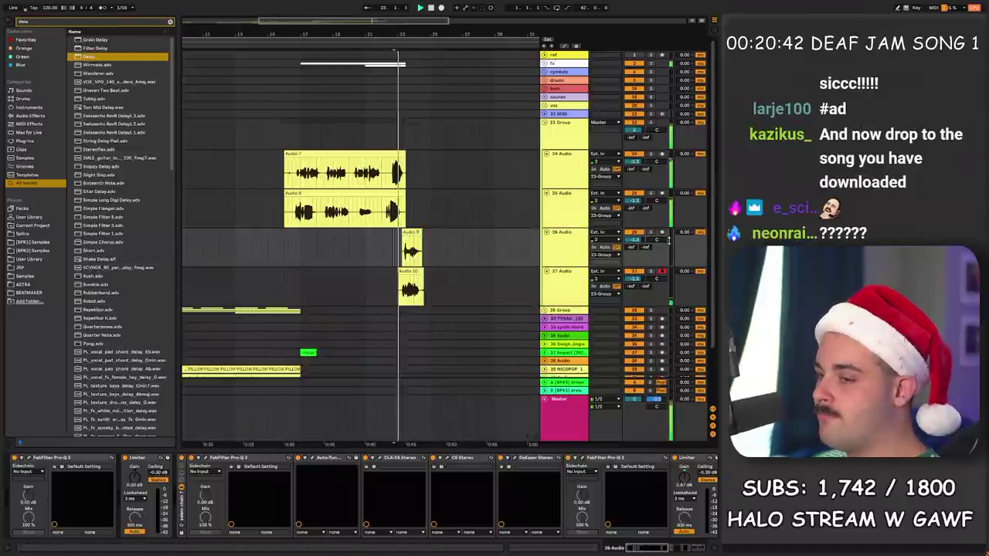
# Step: Lower the 27 Audio vocal track's volume to -4.2 and select the tails of the new vocal clips from about bar 24.2
pyautogui.moveTo(636, 280); pyautogui.dragTo(636, 292)
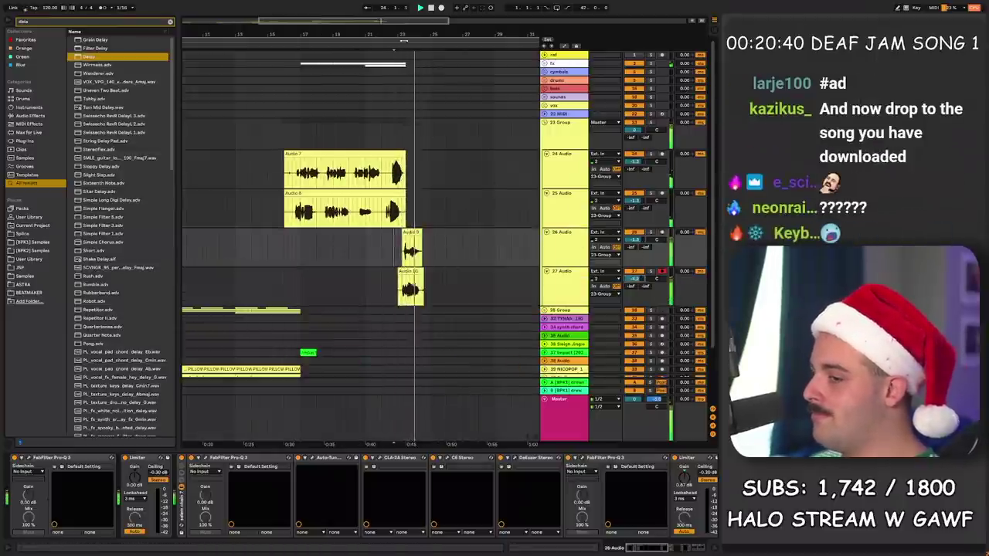
pyautogui.scroll(1, 426, 186)
pyautogui.press('+')
pyautogui.moveTo(413, 290); pyautogui.dragTo(440, 224)
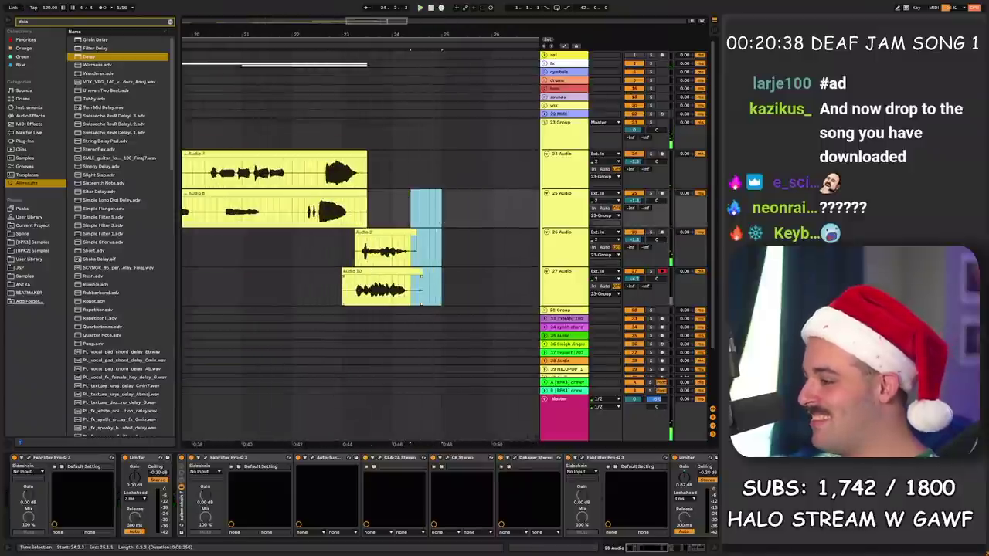
pyautogui.click(294, 236)
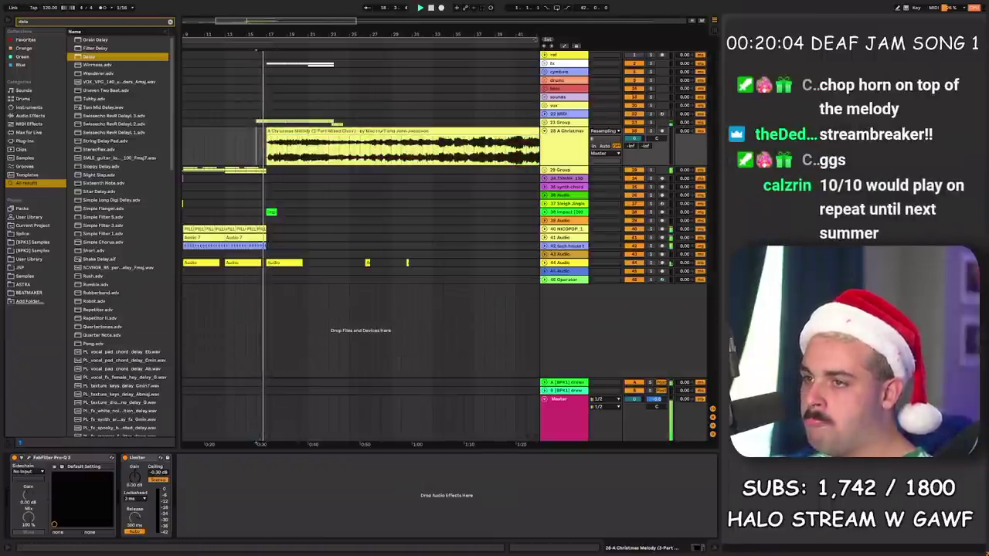
# Step: Play from bar 17 and delete everything in the A Christmas Melody clip after bar 25
pyautogui.click(270, 136)
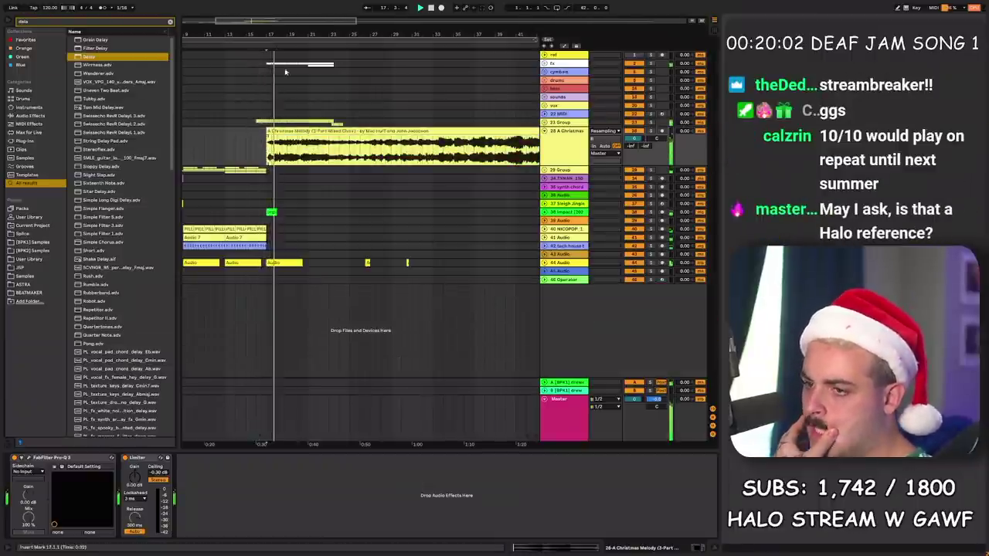
pyautogui.moveTo(271, 32); pyautogui.dragTo(274, 80)
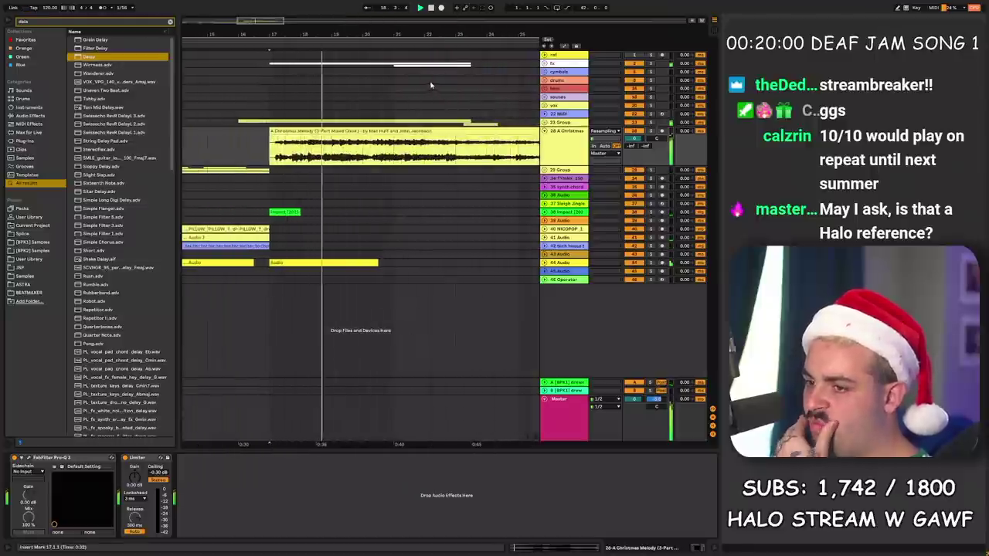
pyautogui.moveTo(404, 23); pyautogui.dragTo(329, 6)
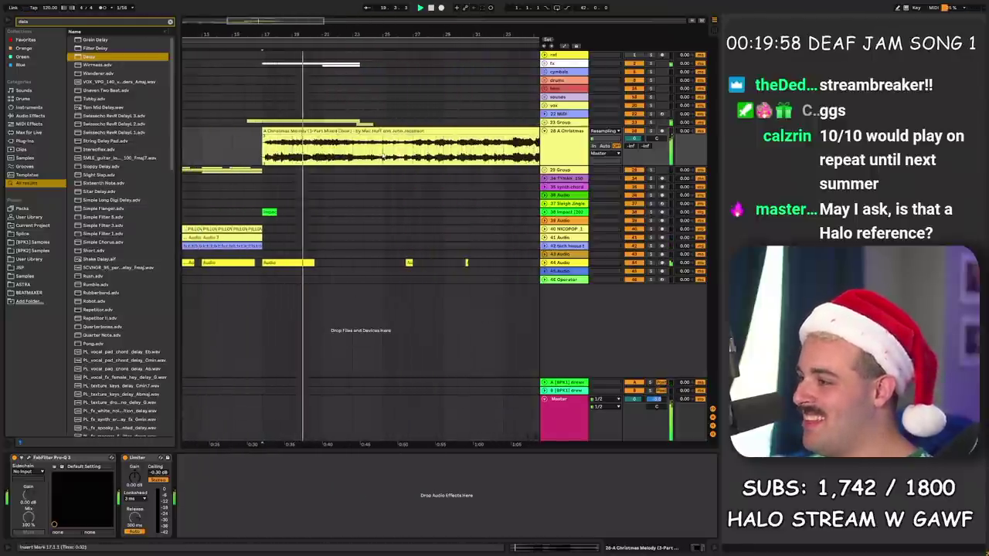
pyautogui.moveTo(381, 157); pyautogui.dragTo(504, 153)
pyautogui.press('Delete')
pyautogui.click(516, 131)
pyautogui.press('Delete')
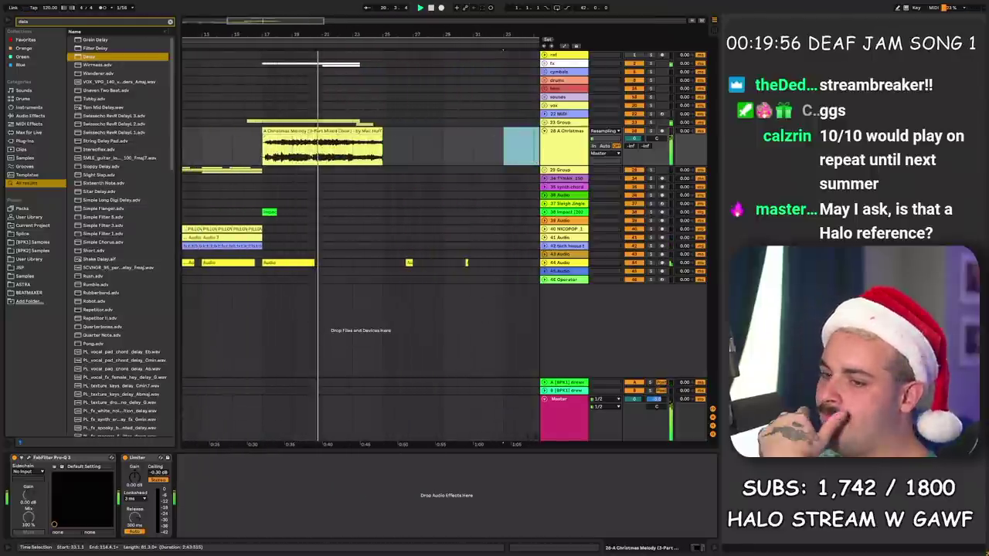
# Step: Raise the Limiter's gain on the A Christmas Melody track and trim the end of the clip back to bar 23
pyautogui.click(322, 150)
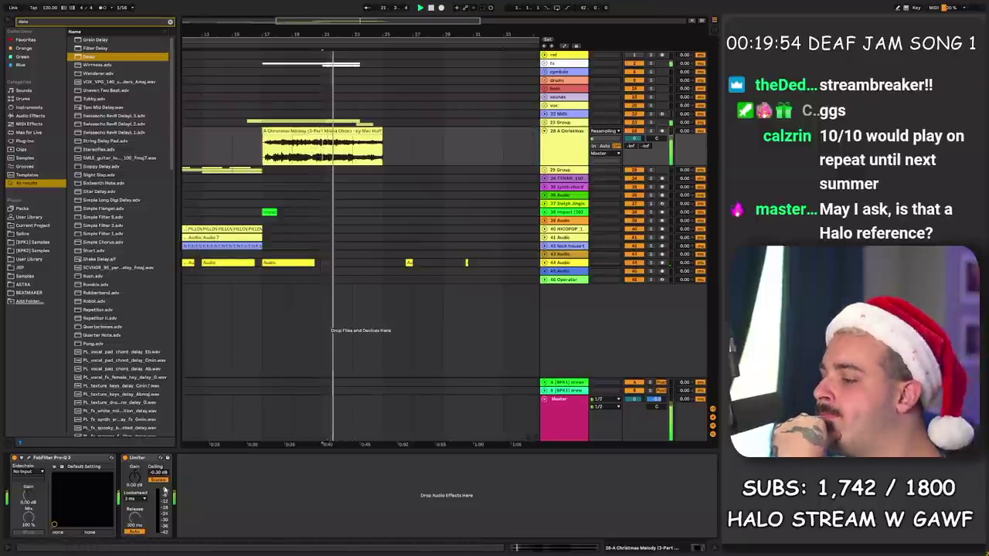
pyautogui.moveTo(134, 477); pyautogui.dragTo(134, 466)
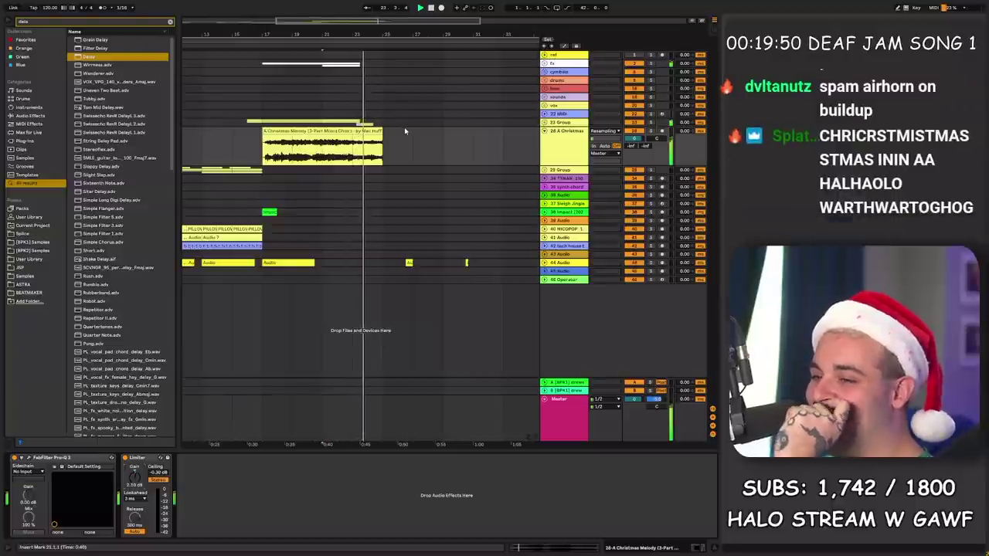
pyautogui.moveTo(407, 150); pyautogui.dragTo(360, 150)
pyautogui.press('Delete')
pyautogui.click(352, 150)
pyautogui.press('space')
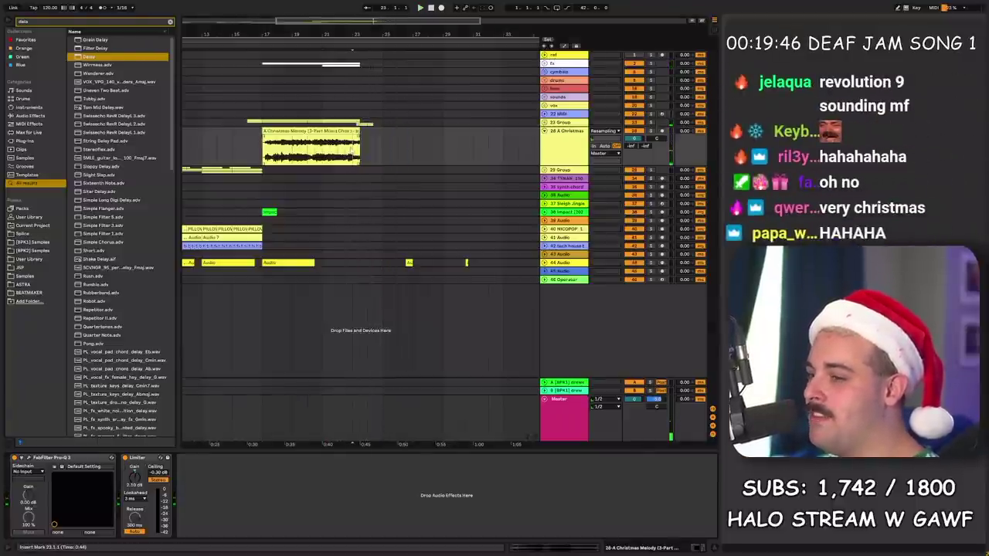
pyautogui.moveTo(352, 150); pyautogui.dragTo(376, 150)
pyautogui.press('Delete')
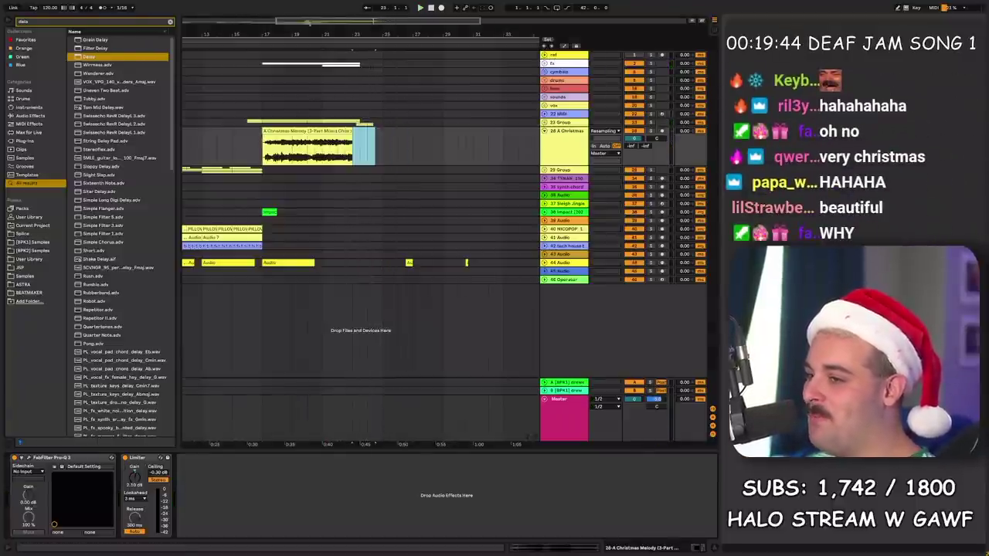
# Step: Extend the A Christmas Melody clip, copy bars 41 to 49, undo the extension and paste the copy at bar 1
pyautogui.moveTo(310, 23); pyautogui.dragTo(310, 4)
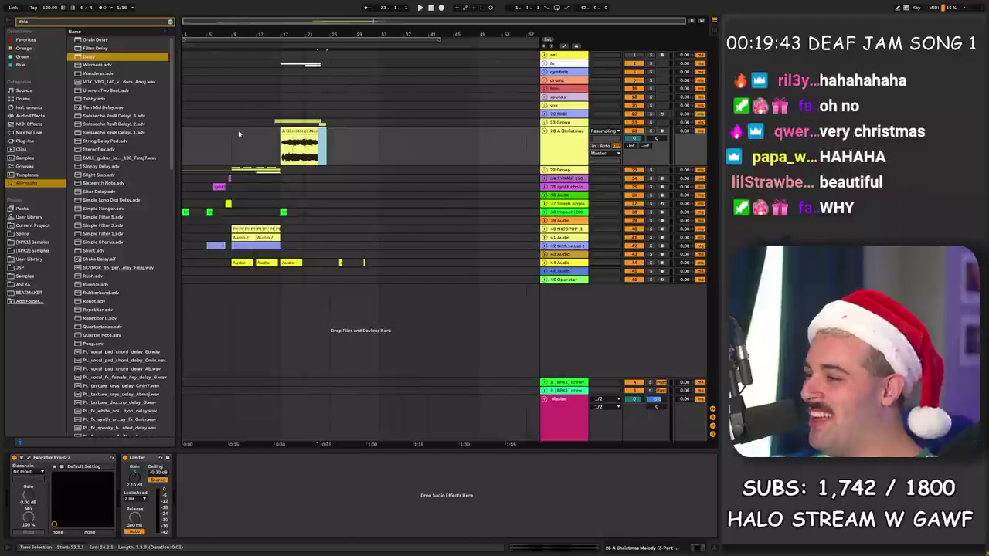
pyautogui.moveTo(319, 131); pyautogui.dragTo(503, 133)
pyautogui.click(411, 155)
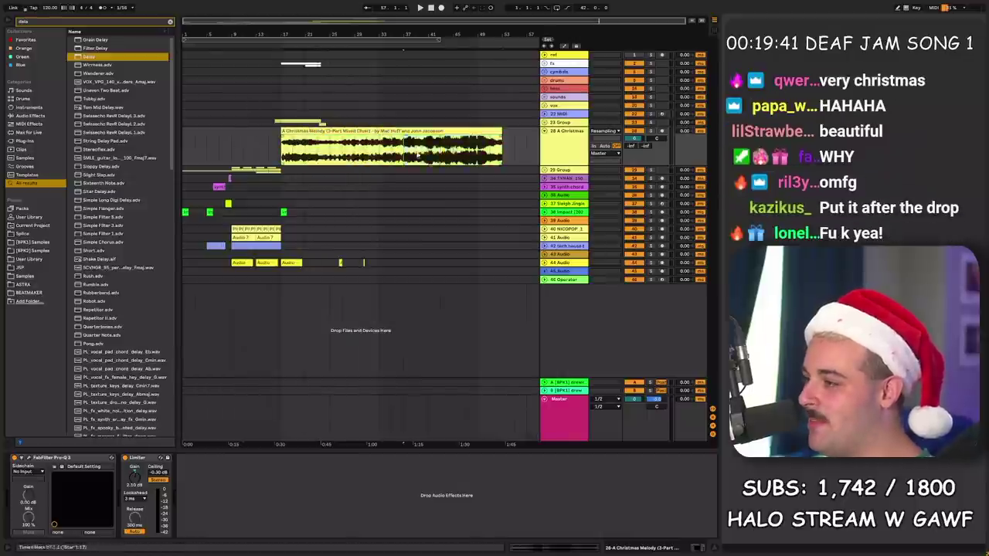
pyautogui.click(427, 155)
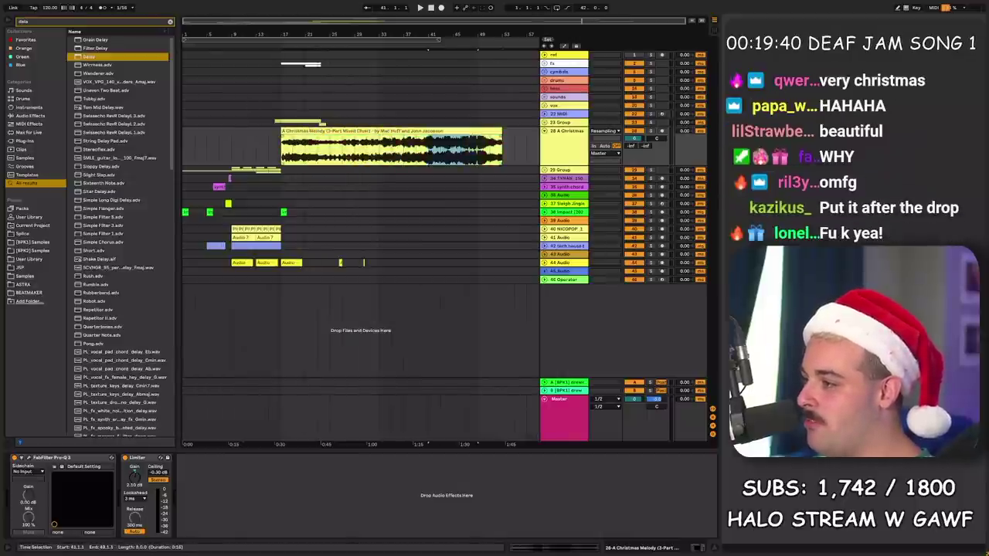
pyautogui.hotkey('ctrl', 'c')
pyautogui.hotkey('ctrl', 'z')
pyautogui.click(187, 152)
pyautogui.hotkey('ctrl', 'v')
# Step: Play the pasted choir clip from bar 1 and add an Auto Filter to the A Christmas Melody track
pyautogui.doubleClick(201, 131)
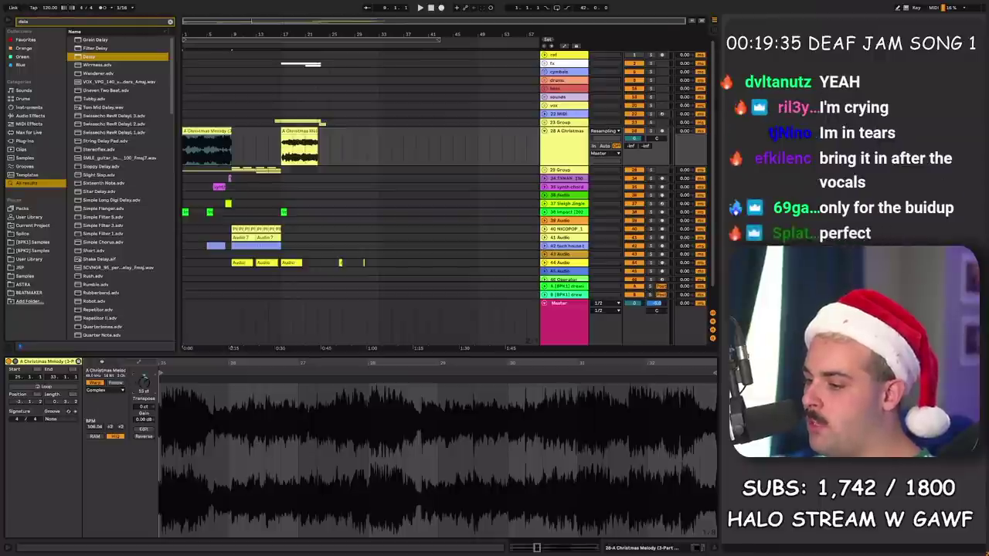
pyautogui.press('space')
pyautogui.hotkey('shift', 'Tab')
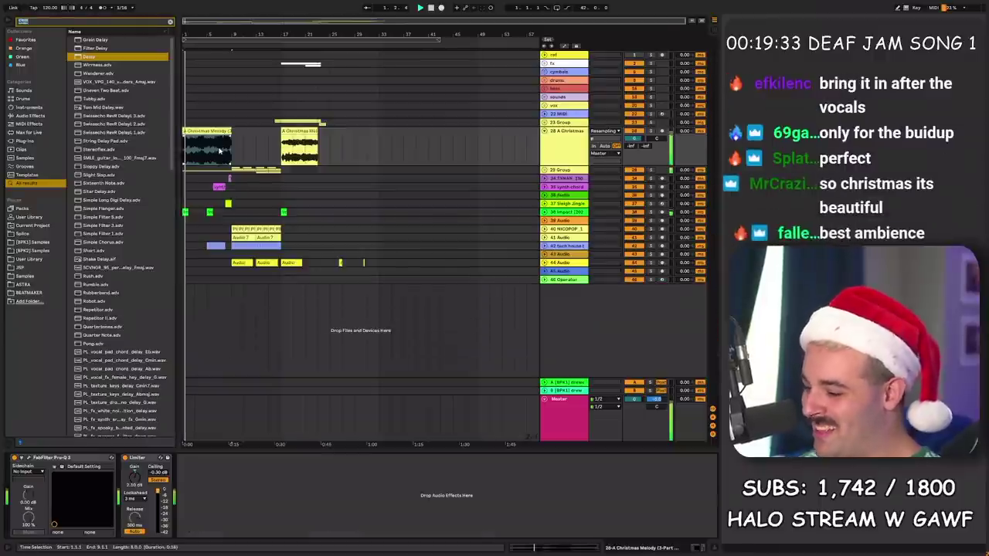
pyautogui.hotkey('ctrl', 'f')
pyautogui.write('auto')
pyautogui.press('Down')
pyautogui.press('Return')
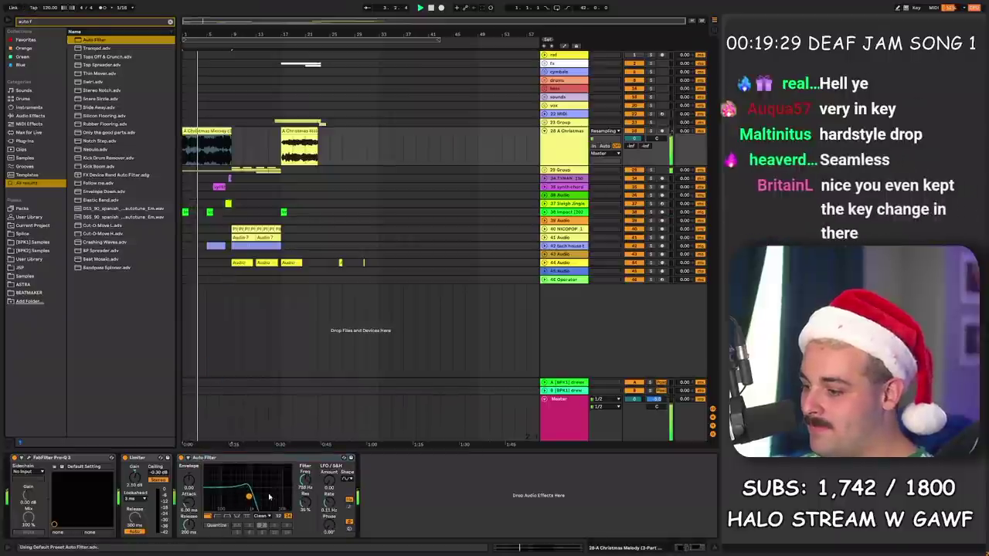
# Step: Automate the Auto Filter's frequency upwards on the A Christmas Melody track and lower the track's volume to -7.6 dB
pyautogui.press('a')
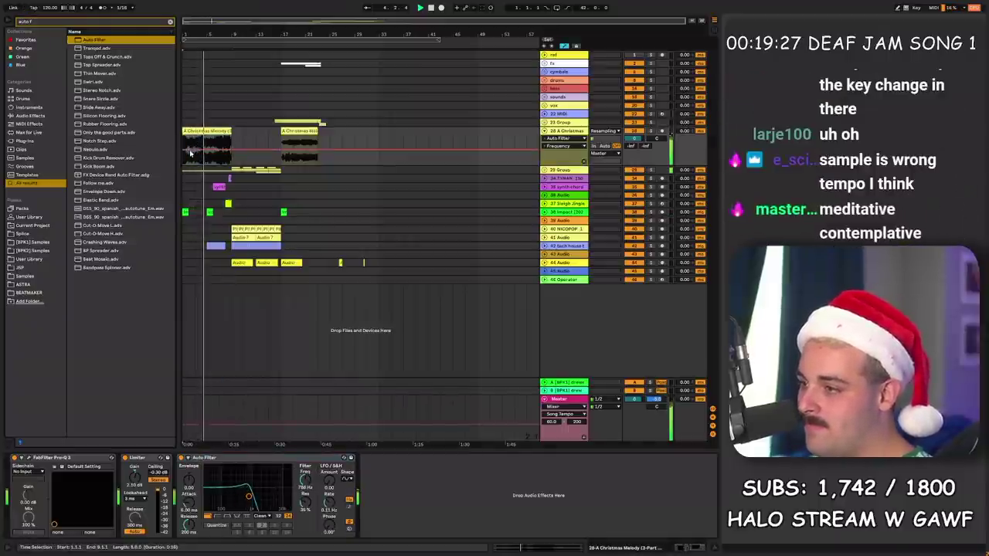
pyautogui.press('a')
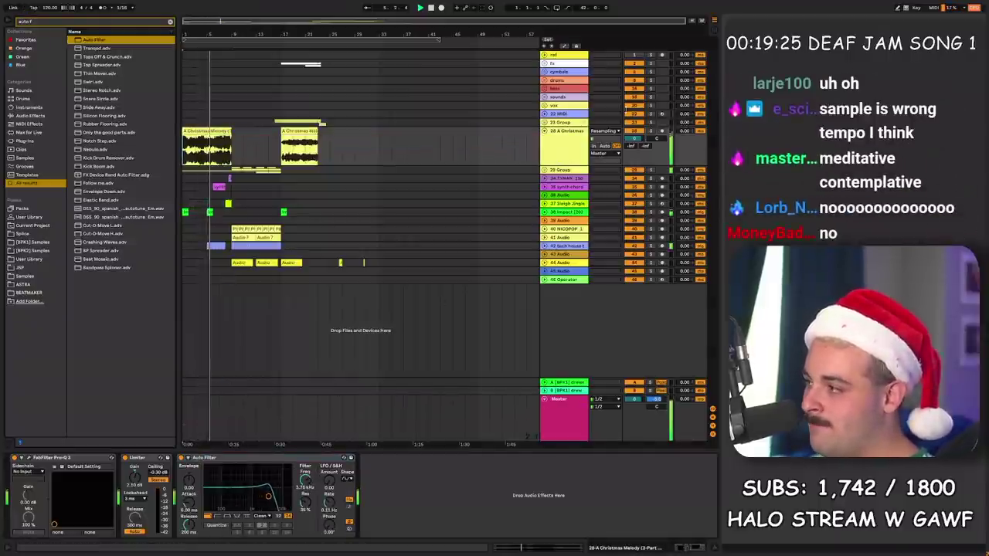
pyautogui.moveTo(635, 139); pyautogui.dragTo(635, 159)
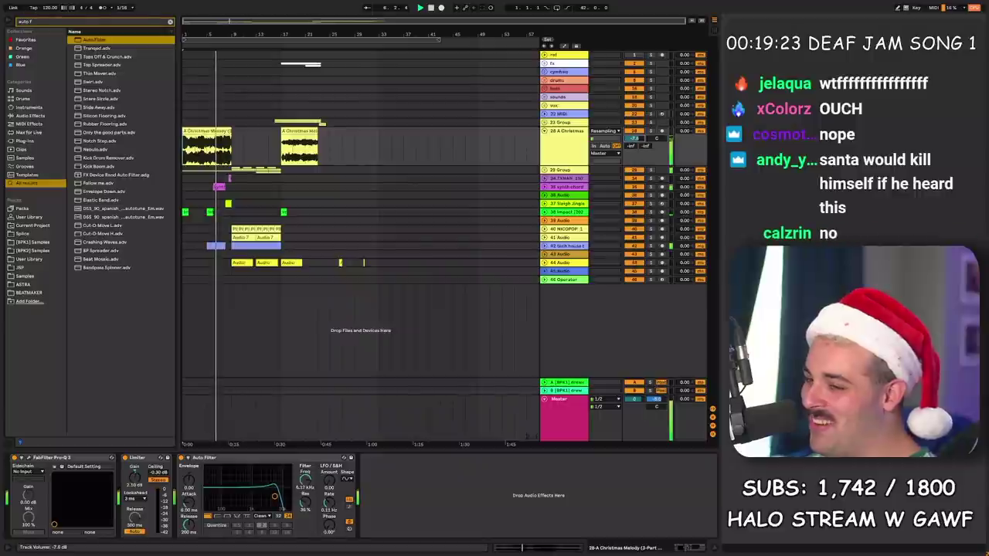
pyautogui.press('a')
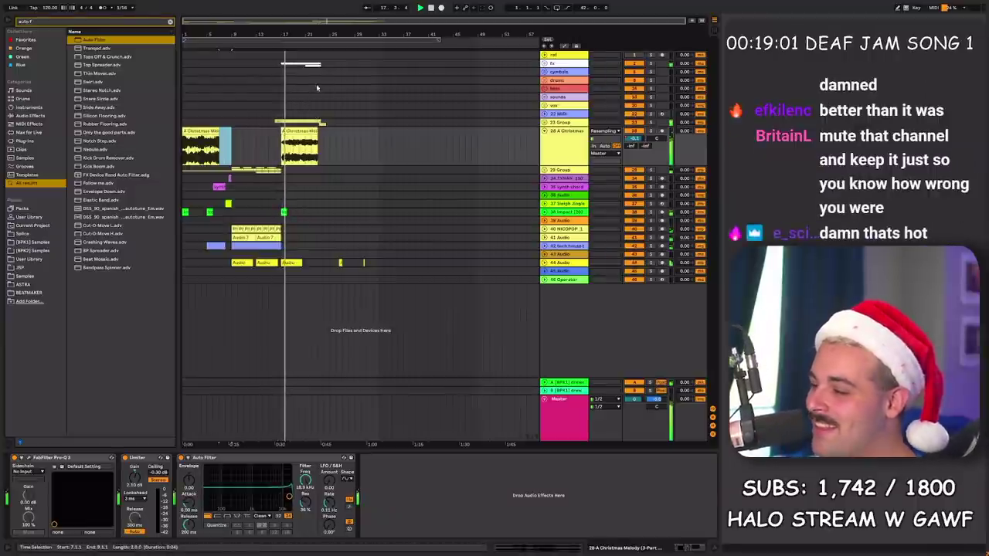
pyautogui.press('+')
pyautogui.press('+')
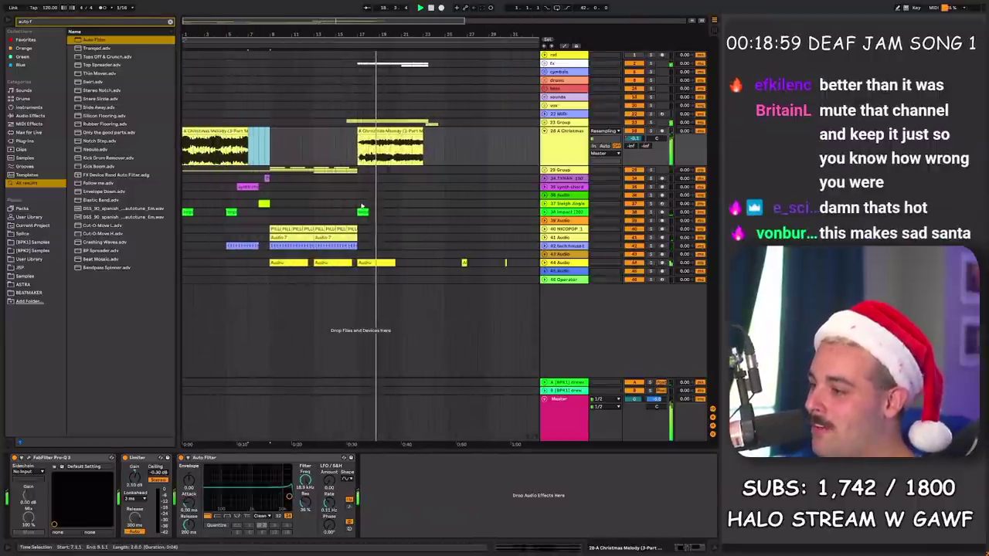
# Step: Insert an audio track below the impact track, search for "impact" and place the great impact sample at bar 17
pyautogui.click(360, 211)
pyautogui.hotkey('ctrl', 't')
pyautogui.hotkey('ctrl', 'f')
pyautogui.write('impact')
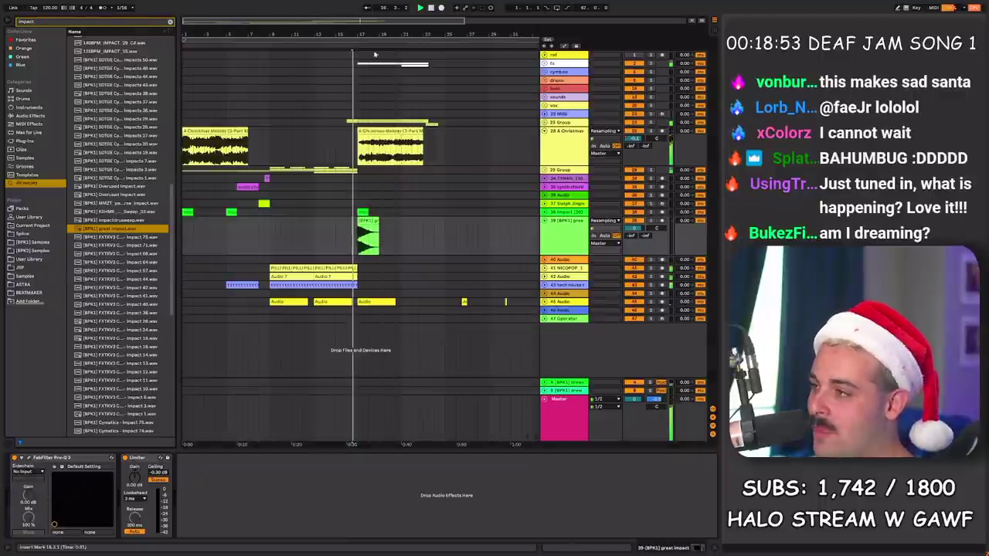
pyautogui.scroll(8, 375, 55)
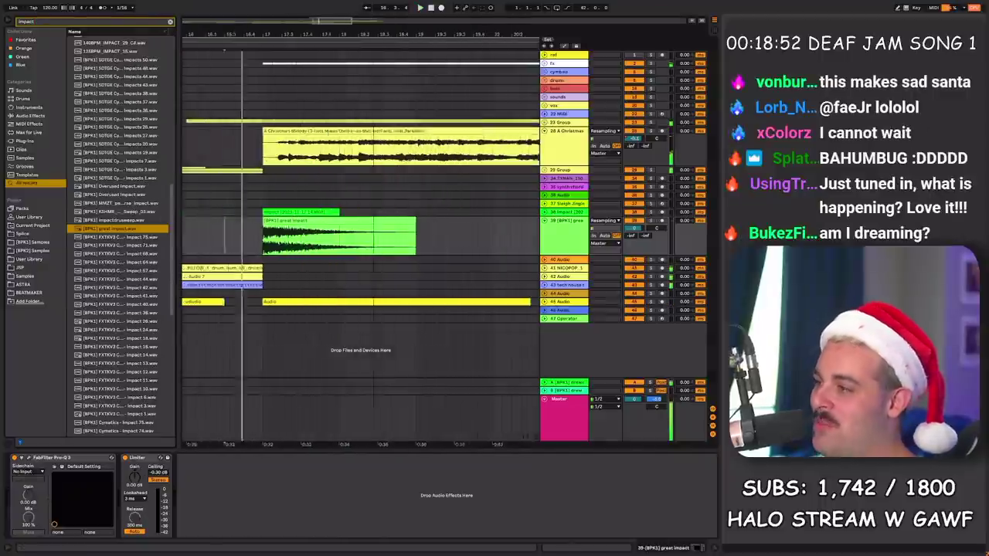
pyautogui.moveTo(315, 55); pyautogui.dragTo(373, 40)
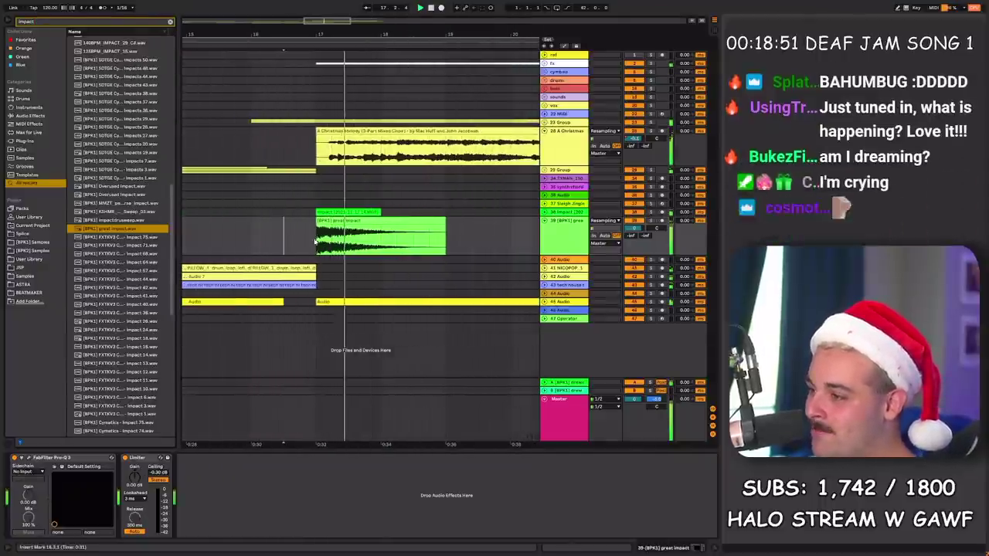
# Step: Insert another audio track and layer nine Cymatics impact samples on separate tracks at bar 17
pyautogui.click(316, 236)
pyautogui.hotkey('ctrl', 't')
pyautogui.scroll(-10, 116, 306)
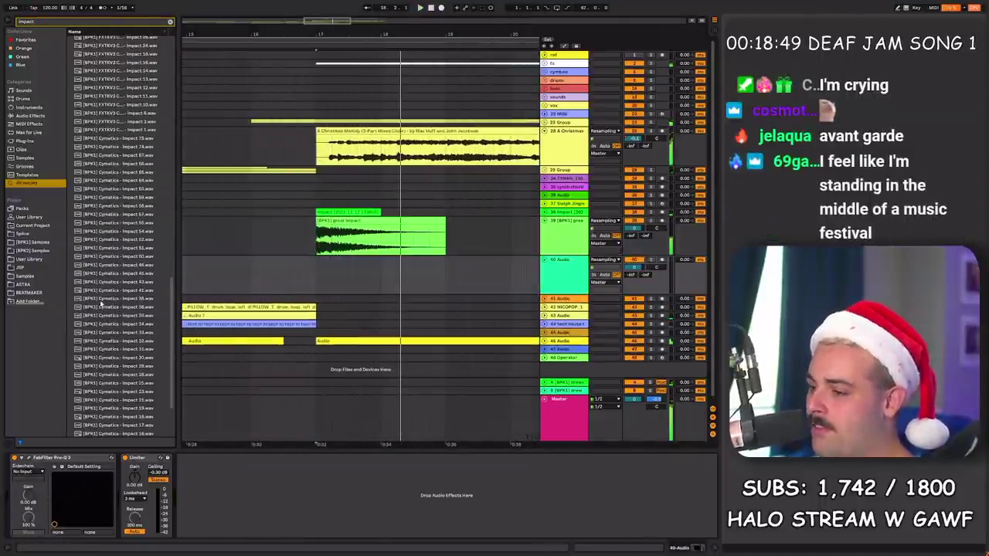
pyautogui.press('space')
pyautogui.click(120, 232)
pyautogui.keyDown('shift'); pyautogui.click(126, 300); pyautogui.keyUp('shift')
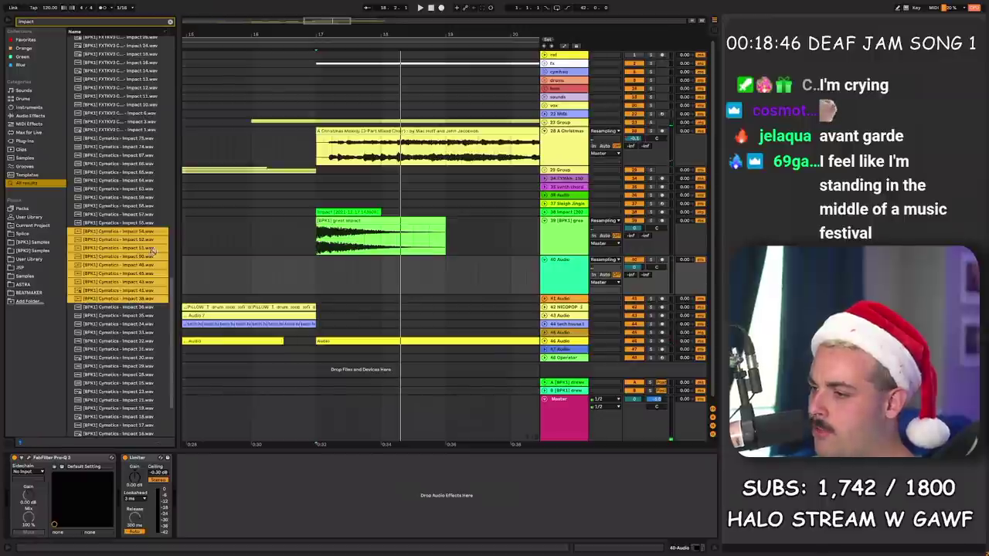
pyautogui.moveTo(152, 251); pyautogui.dragTo(316, 63)
pyautogui.scroll(-3, 327, 270)
pyautogui.scroll(-3, 325, 111)
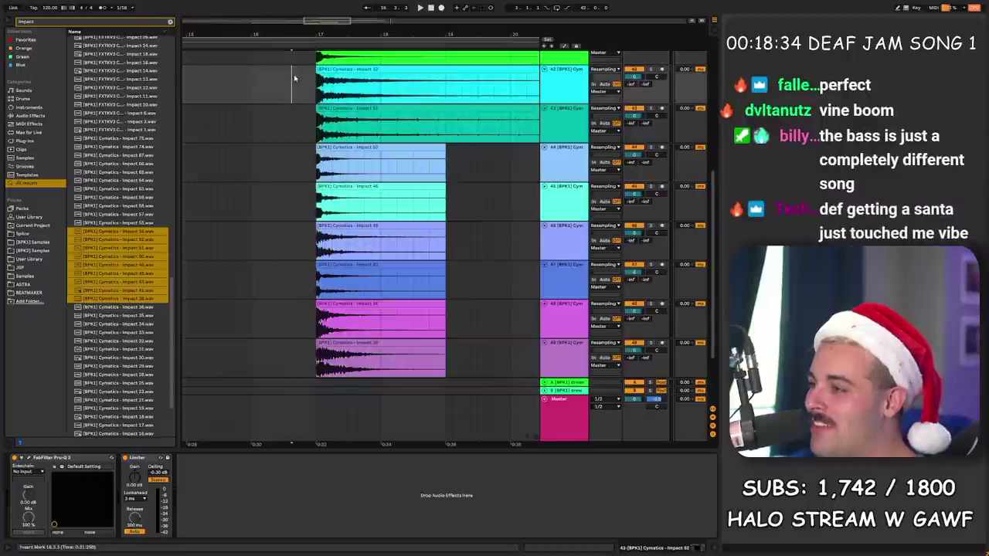
# Step: Play the layered impacts with the tracks folded and delete their tails after bar 19
pyautogui.press('space')
pyautogui.click(530, 137)
pyautogui.keyDown('alt'); pyautogui.click(545, 120); pyautogui.keyUp('alt')
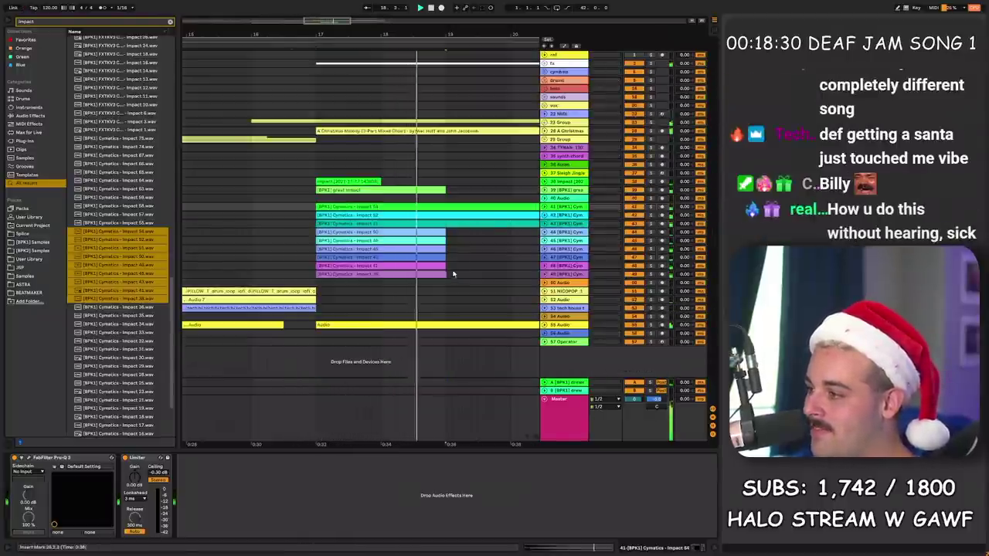
pyautogui.moveTo(453, 275); pyautogui.dragTo(535, 173)
pyautogui.press('Delete')
pyautogui.press('w')
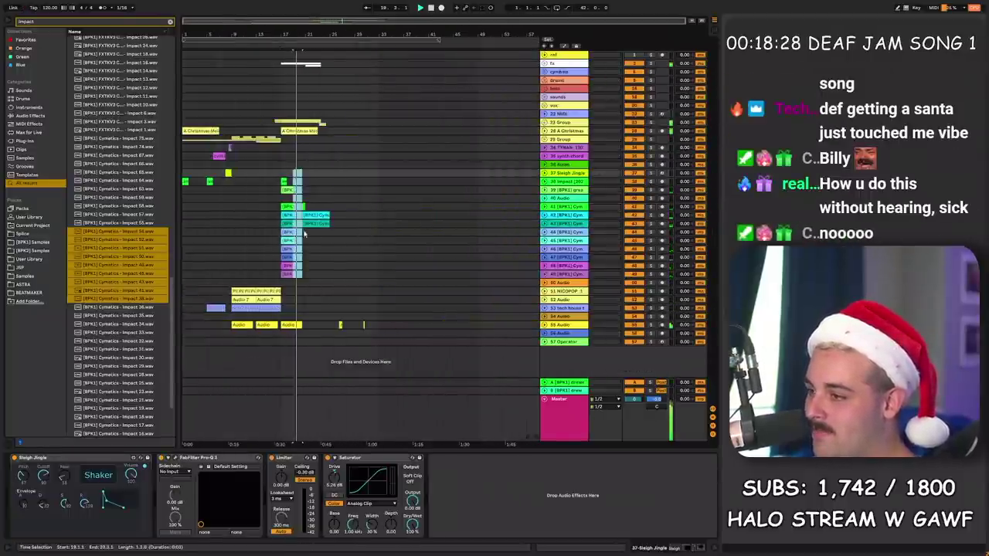
pyautogui.click(305, 231)
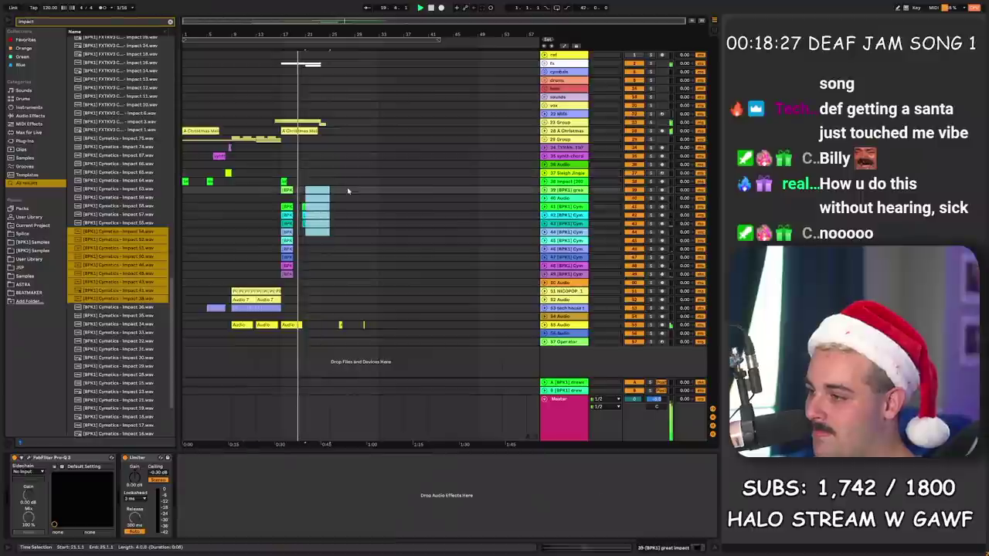
pyautogui.click(289, 206)
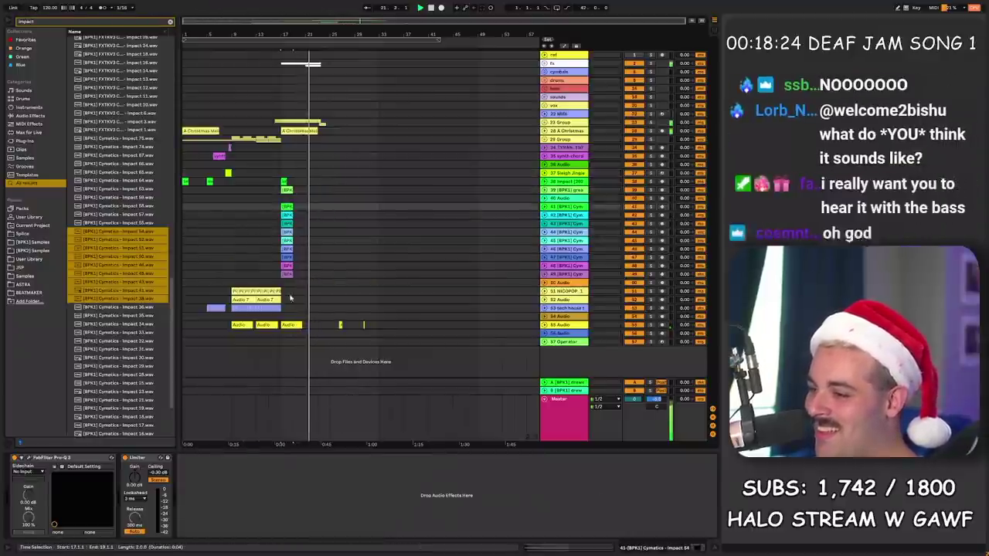
# Step: Audition the stacked impacts from bar 17, keeping only the first two Cymatics layers, and remove the recorded bass clip starting there
pyautogui.keyDown('alt'); pyautogui.click(545, 326); pyautogui.keyUp('alt')
pyautogui.press('space')
pyautogui.scroll(3, 324, 223)
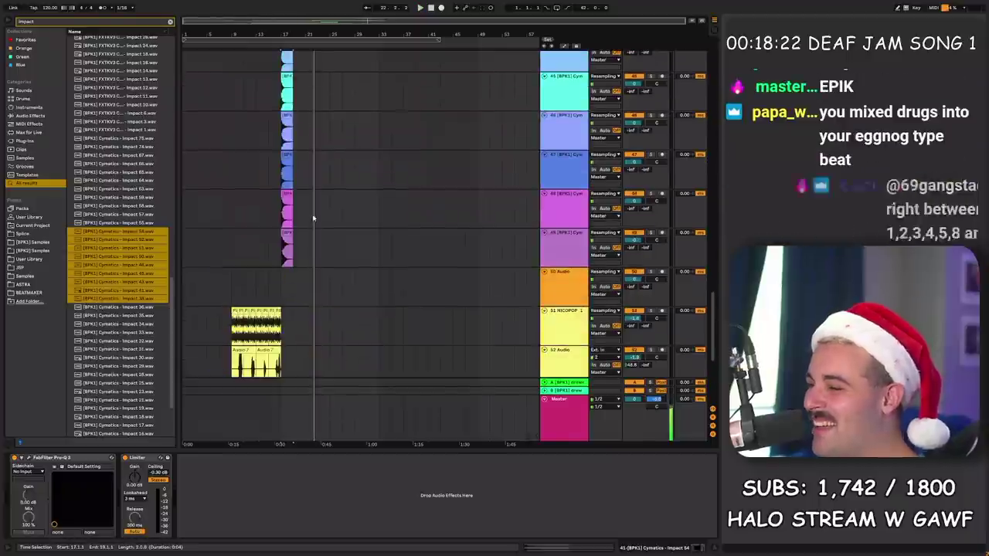
pyautogui.moveTo(280, 34); pyautogui.dragTo(285, 34)
pyautogui.scroll(7, 317, 188)
pyautogui.scroll(-7, 317, 188)
pyautogui.keyDown('shift'); pyautogui.click(379, 263); pyautogui.keyUp('shift')
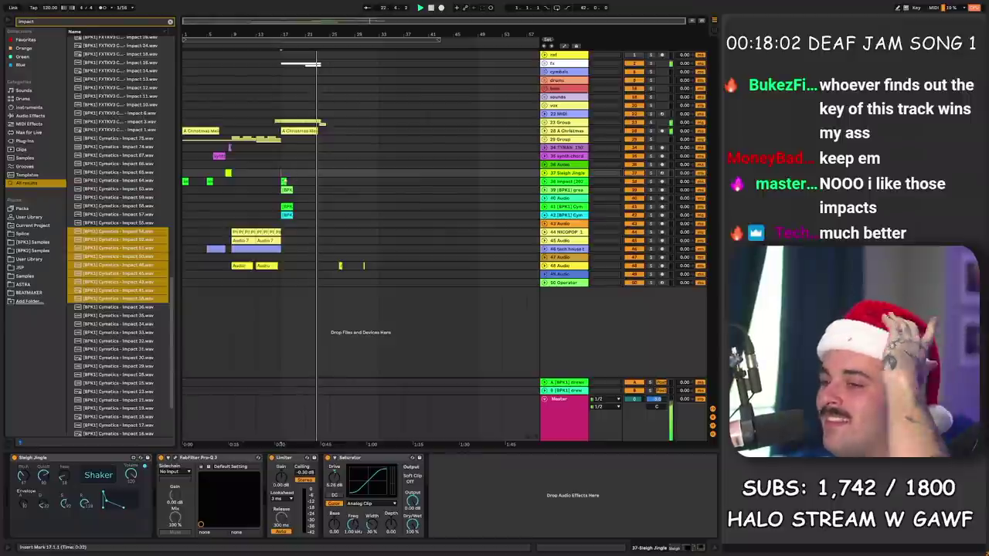
# Step: Listen through the end of the grouped vocals around bar 23 and save the set
pyautogui.click(305, 181)
pyautogui.keyDown('alt'); pyautogui.click(544, 123); pyautogui.keyUp('alt')
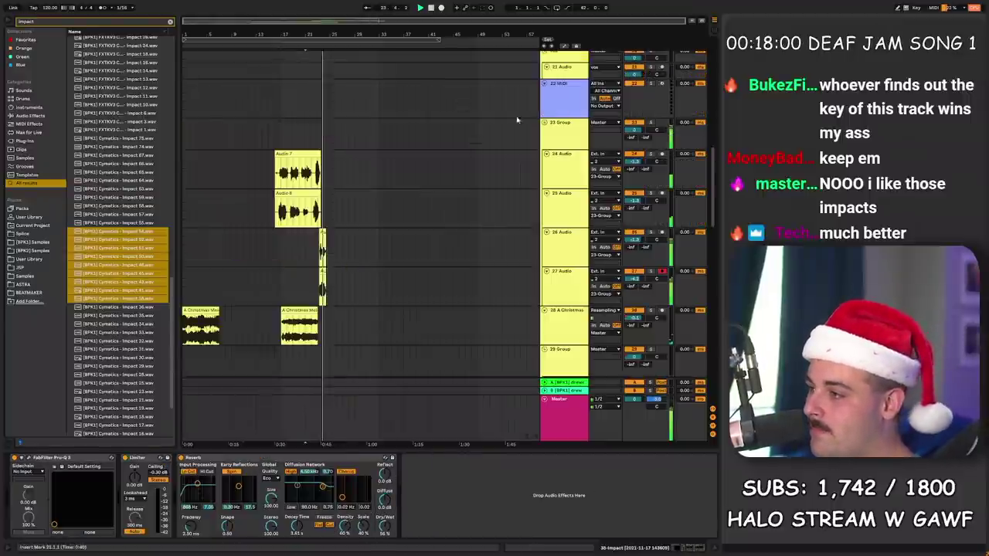
pyautogui.moveTo(330, 24); pyautogui.dragTo(348, 164)
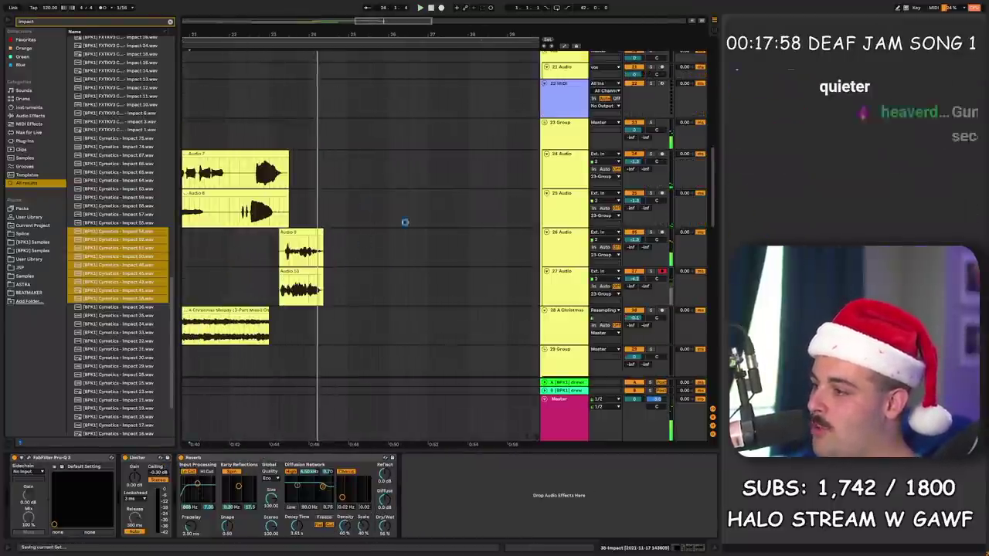
pyautogui.press('x')
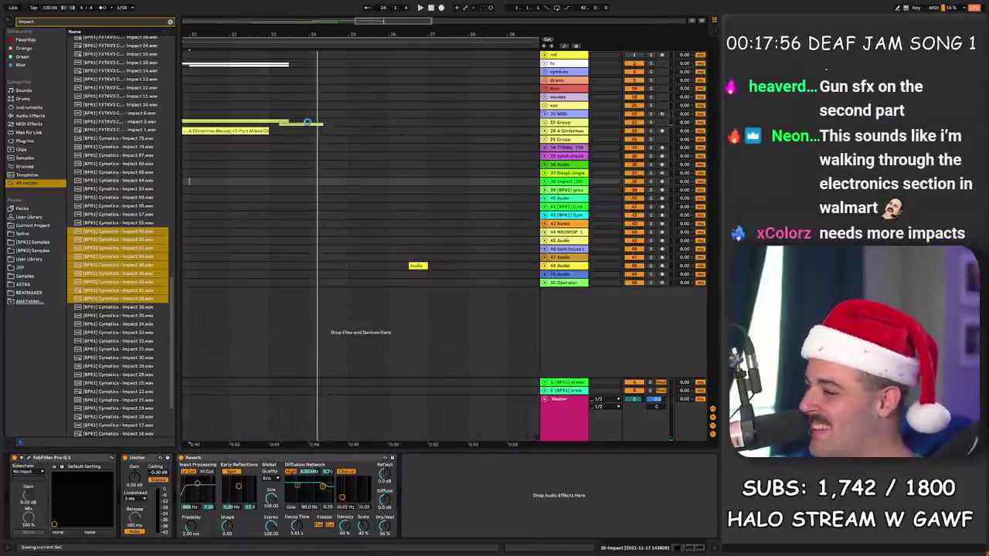
pyautogui.hotkey('ctrl', 's')
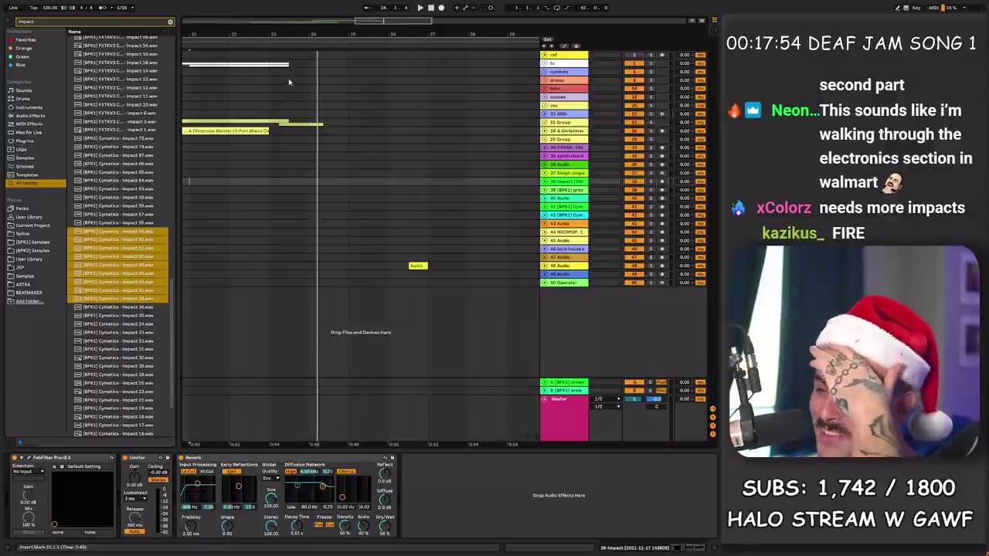
# Step: Search for "fill" and place the Fill 3 sample on a new track in the vocal group just before bar 25
pyautogui.scroll(-3, 281, 57)
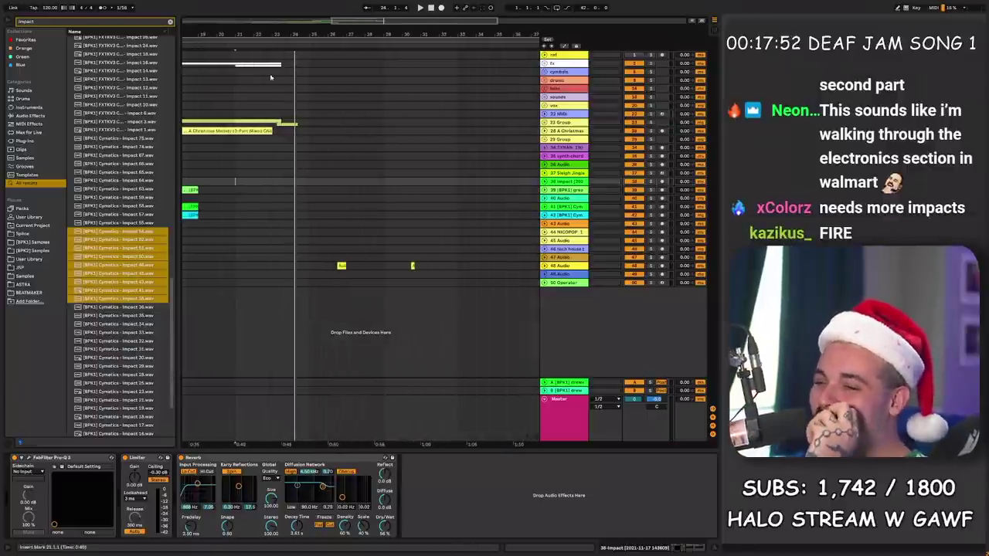
pyautogui.scroll(-3, 281, 53)
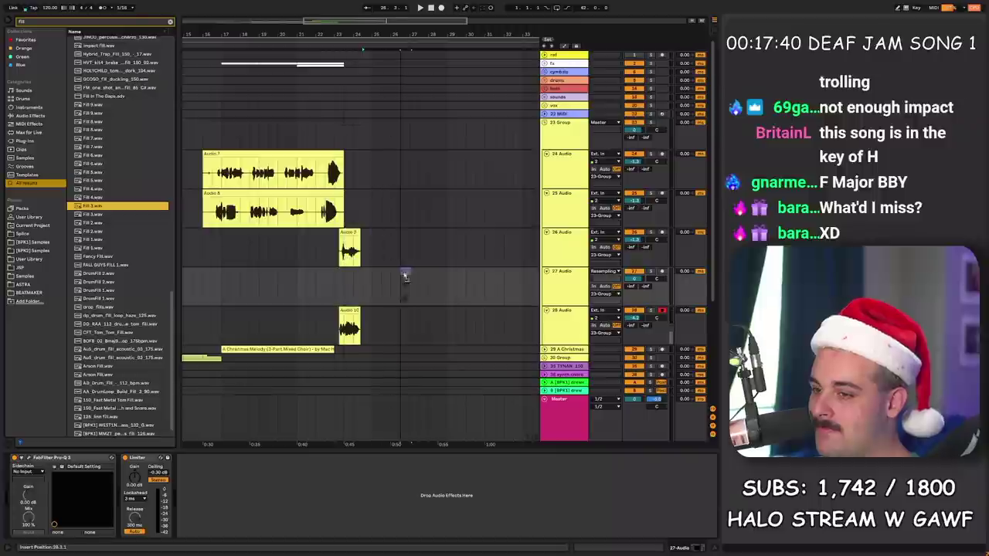
pyautogui.moveTo(369, 290); pyautogui.dragTo(386, 283)
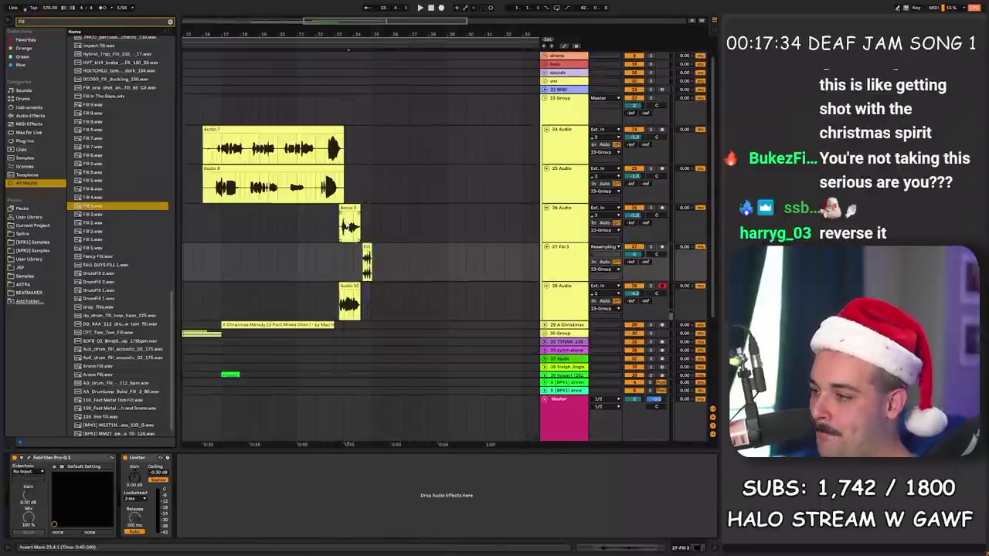
pyautogui.click(435, 247)
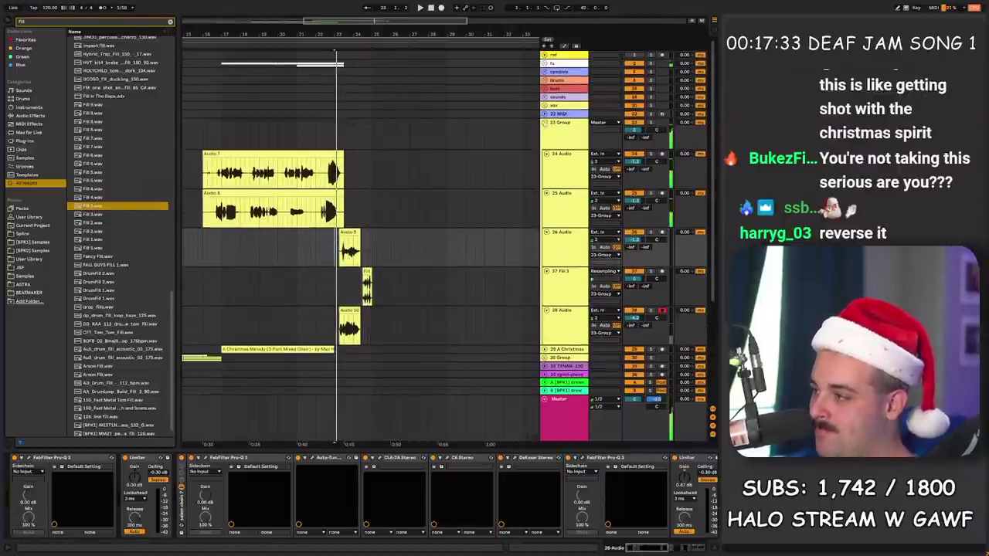
pyautogui.click(544, 123)
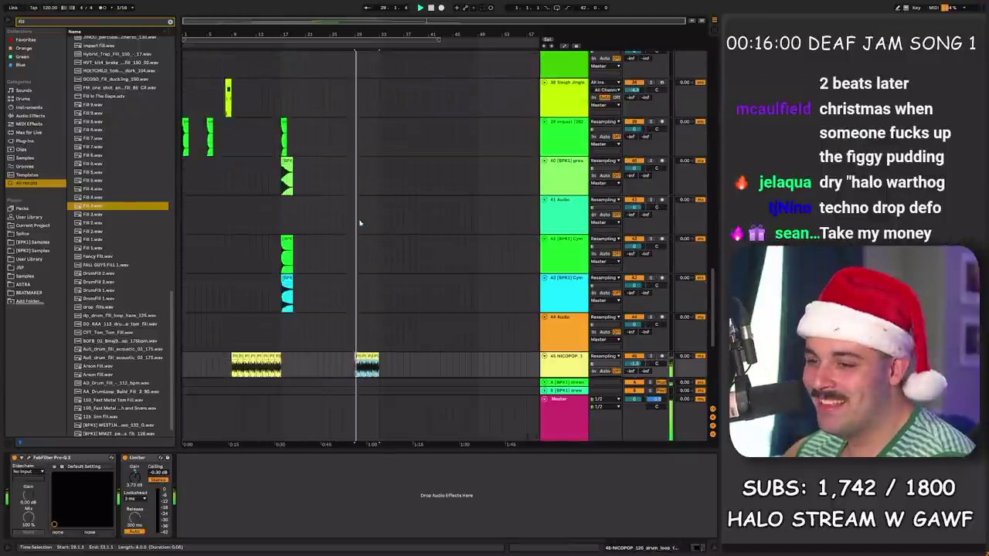
# Step: Arrange the NICOPOP drum loop, Audio 7 and tech house clips across bars 25 to 33
pyautogui.scroll(5, 376, 205)
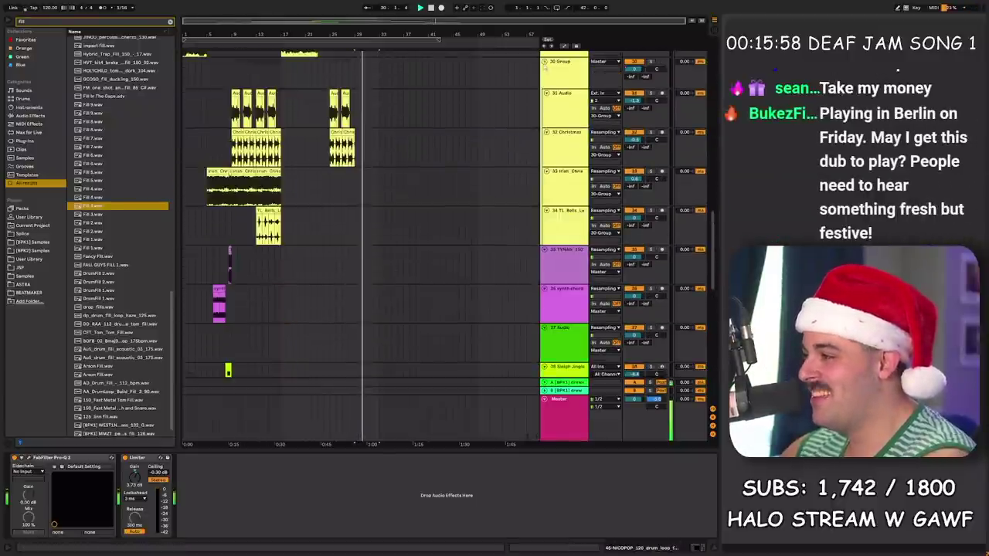
pyautogui.keyDown('alt'); pyautogui.click(544, 62); pyautogui.keyUp('alt')
pyautogui.click(360, 230)
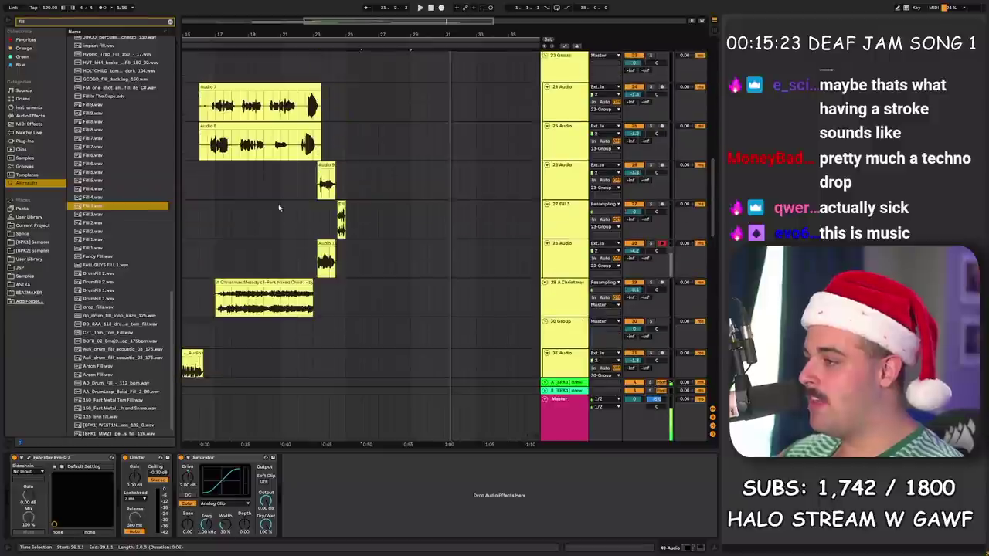
# Step: Copy the A Christmas Melody clip to a new track at bar 25 and add SerumFX with Hyper/Dimension enabled
pyautogui.click(262, 296)
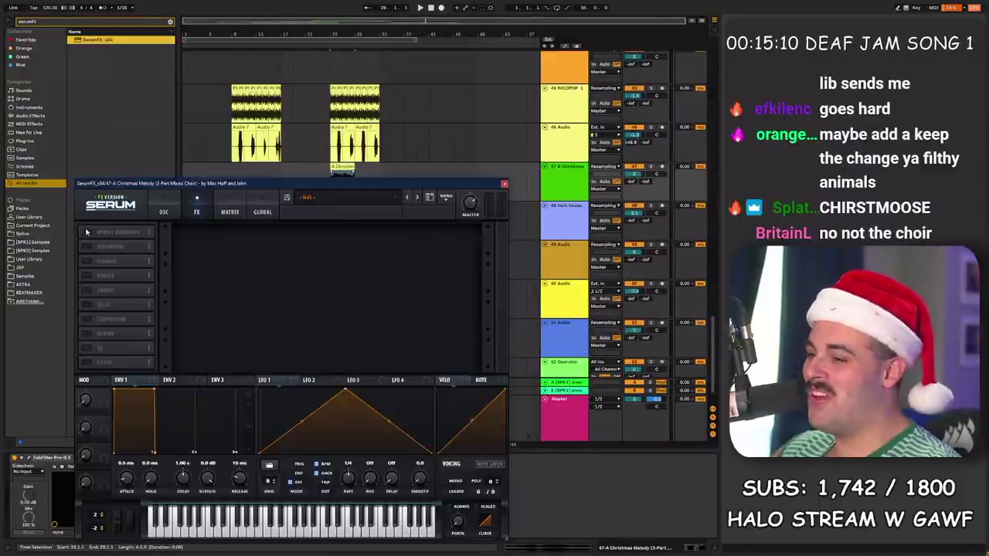
pyautogui.click(87, 232)
pyautogui.press('space')
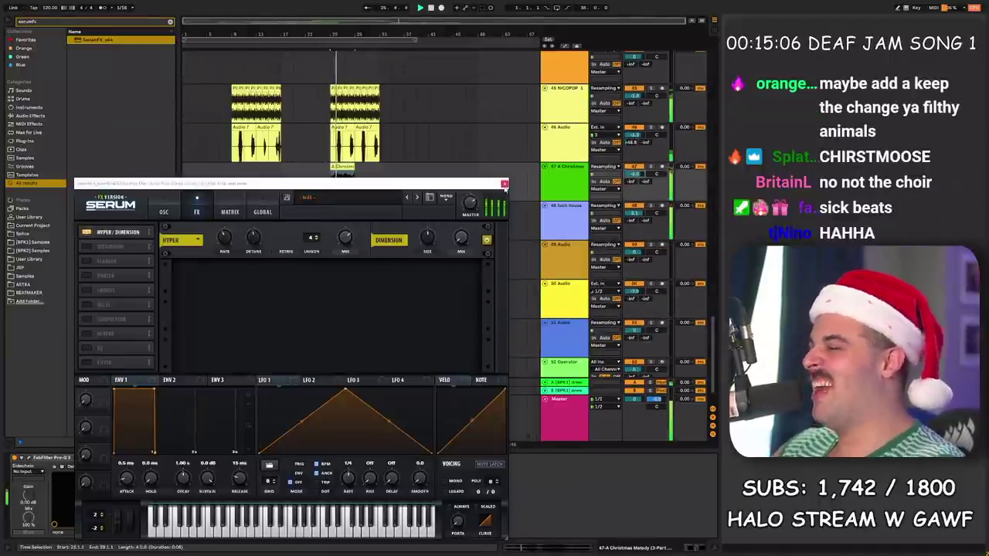
pyautogui.click(504, 185)
# Step: Automate the volume of the copied A Christmas Melody clip from bar 25 and duplicate the clip up to bar 33
pyautogui.click(566, 181)
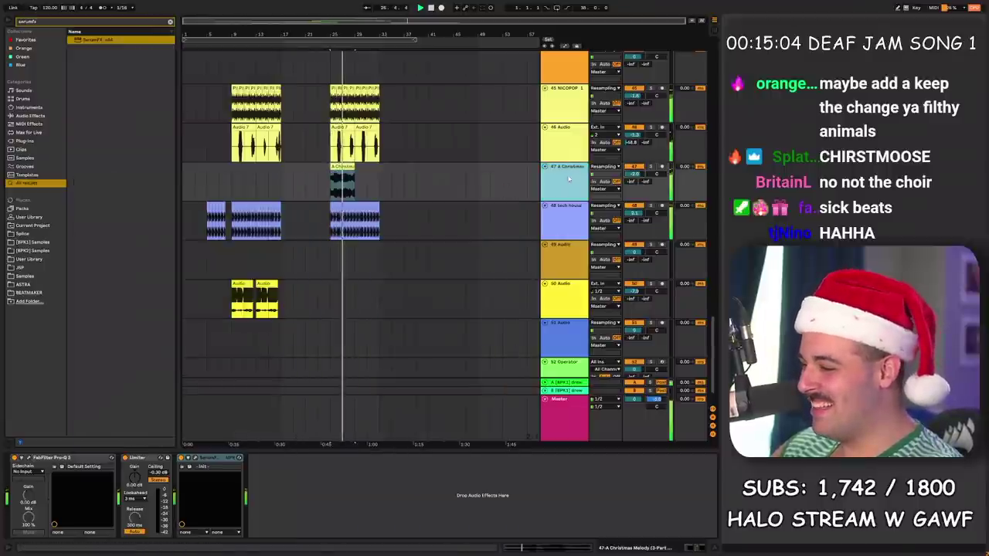
pyautogui.press('a')
pyautogui.scroll(8, 330, 187)
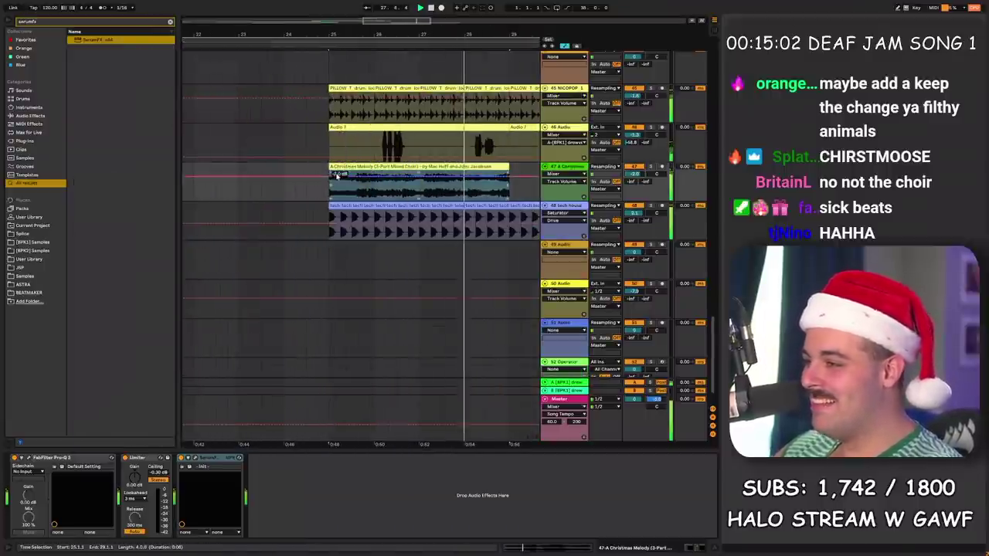
pyautogui.click(331, 189)
pyautogui.press('space')
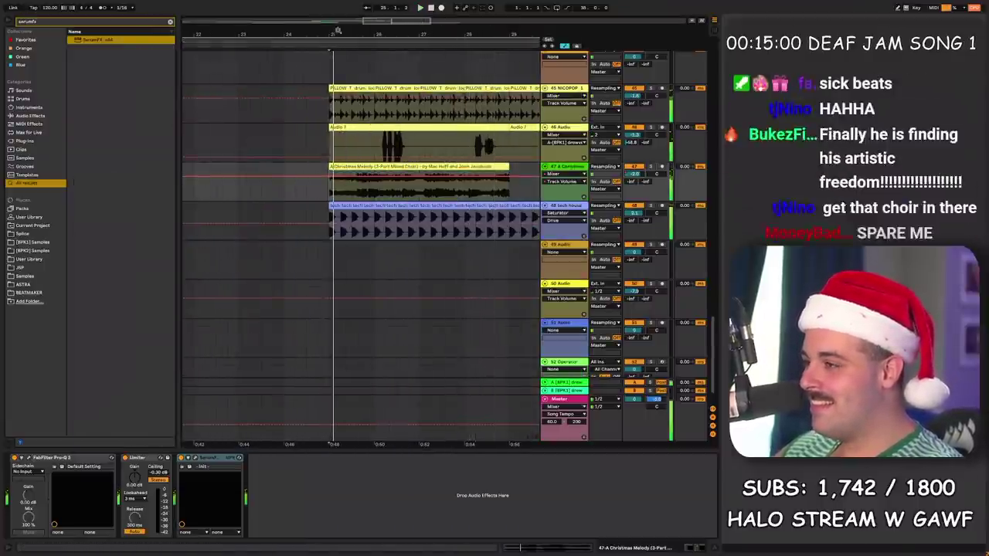
pyautogui.scroll(4, 334, 127)
pyautogui.click(333, 182)
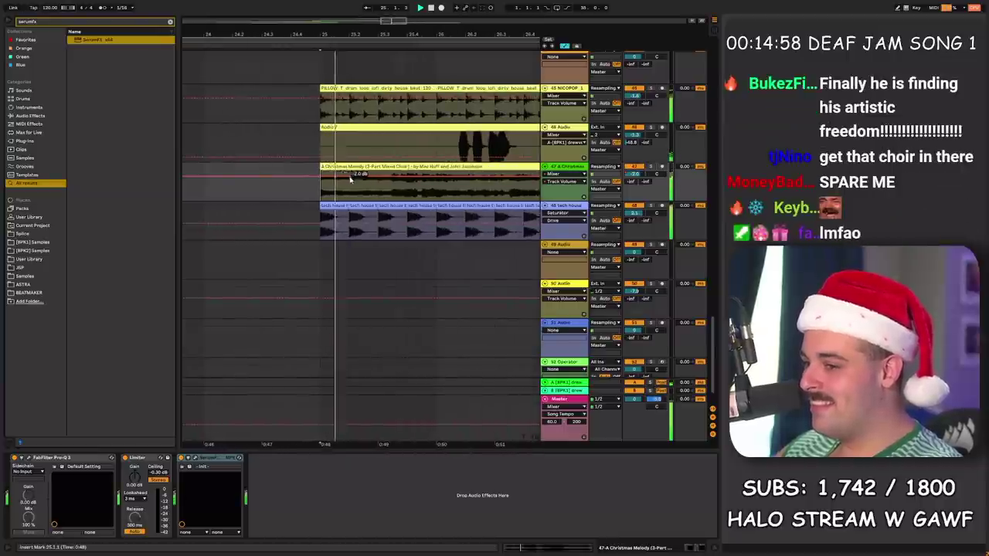
pyautogui.press('space')
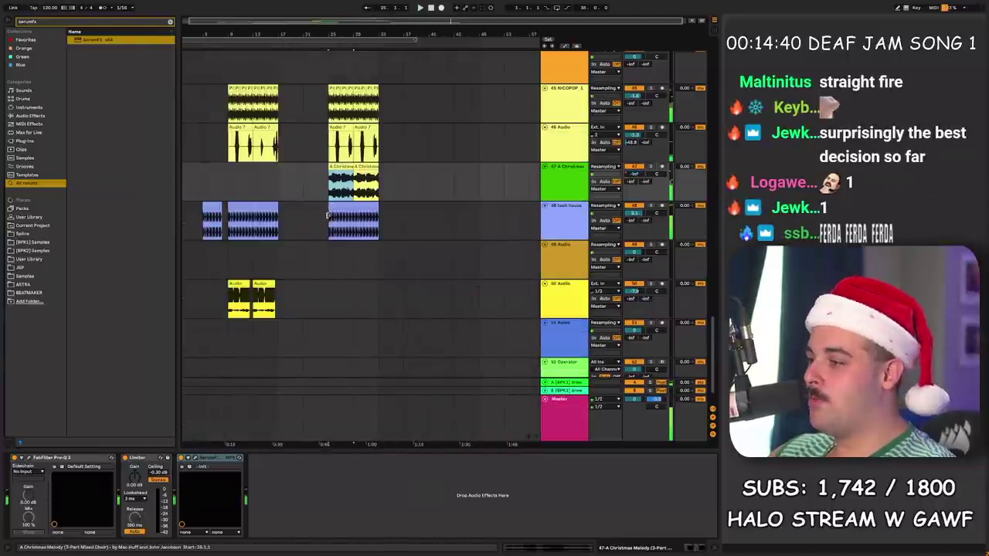
# Step: Create an empty MIDI clip from bar 25 to 29 on a new bass instrument track below the copied choir
pyautogui.moveTo(330, 221); pyautogui.dragTo(354, 221)
pyautogui.rightClick(334, 218)
pyautogui.click(380, 294)
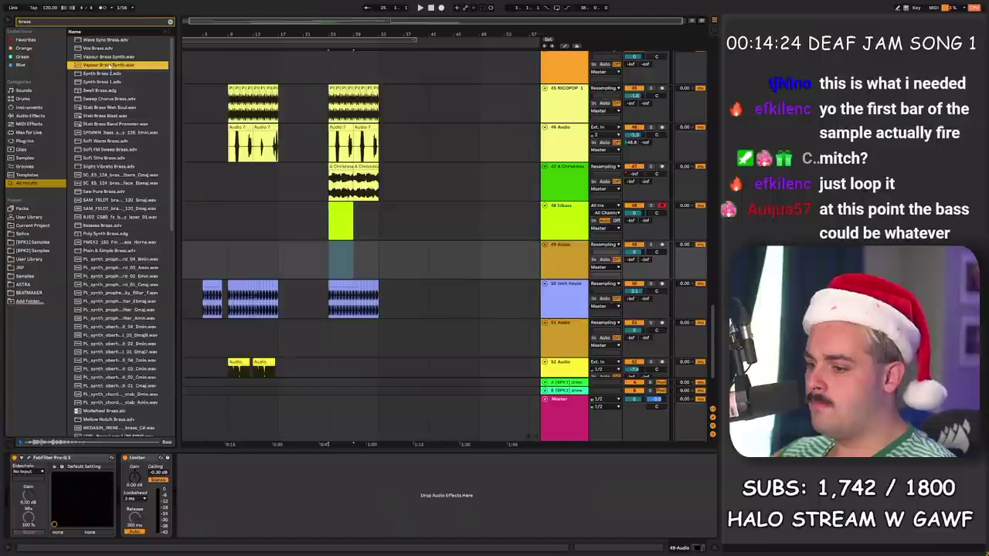
# Step: Place the Vapour Brass Synth sample at bar 25, transpose it to 12 st and set its warp mode to Complex Pro
pyautogui.moveTo(111, 67); pyautogui.dragTo(340, 259)
pyautogui.hotkey('shift', 'Tab')
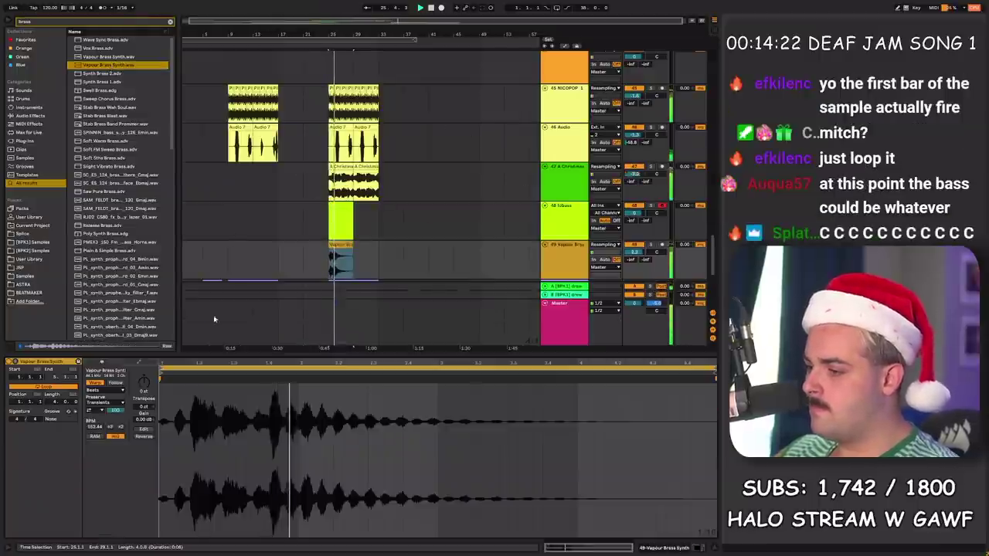
pyautogui.click(106, 390)
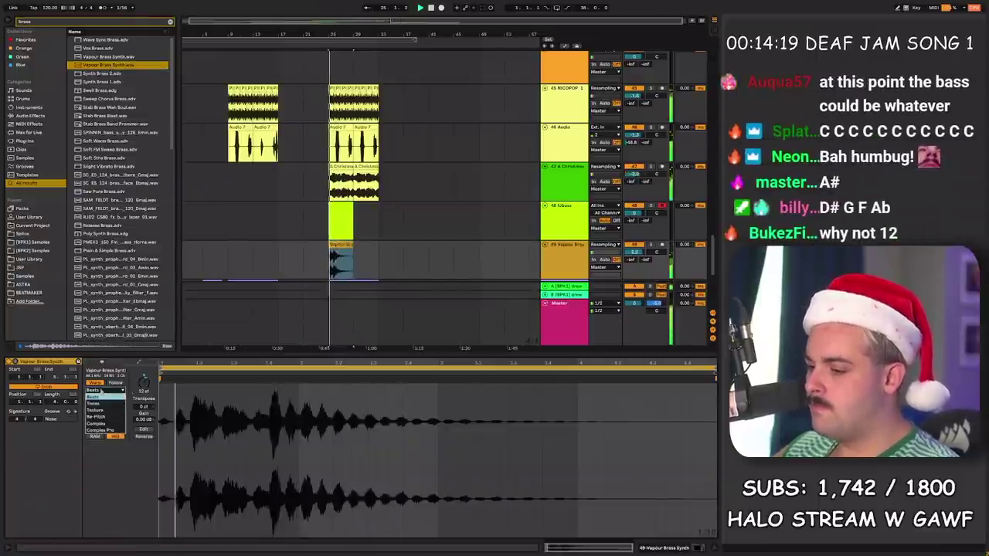
pyautogui.click(101, 430)
pyautogui.hotkey('shift', 'Tab')
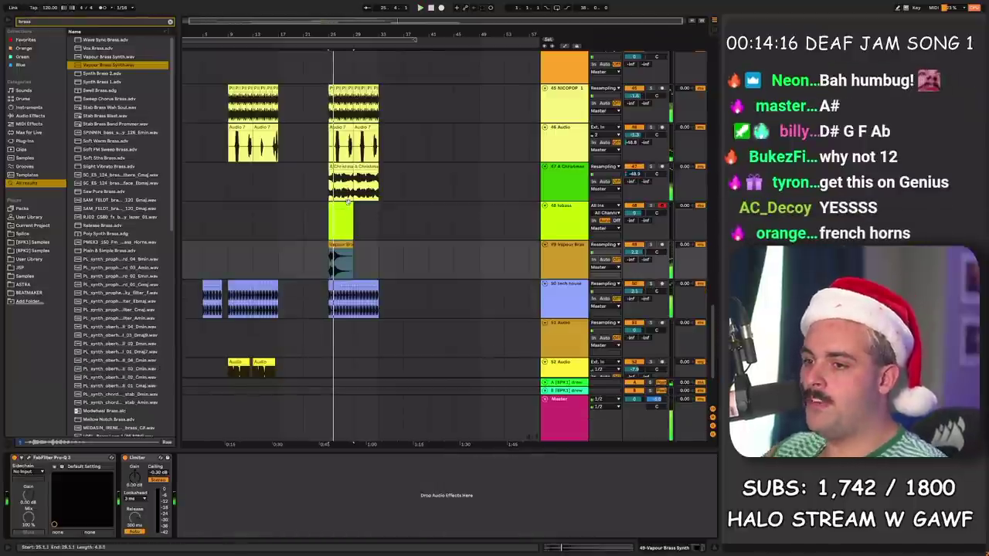
# Step: Write ascending quarter notes C, D, E, F and A at the start of the bass clip and transpose them down to C1–A1
pyautogui.click(337, 207)
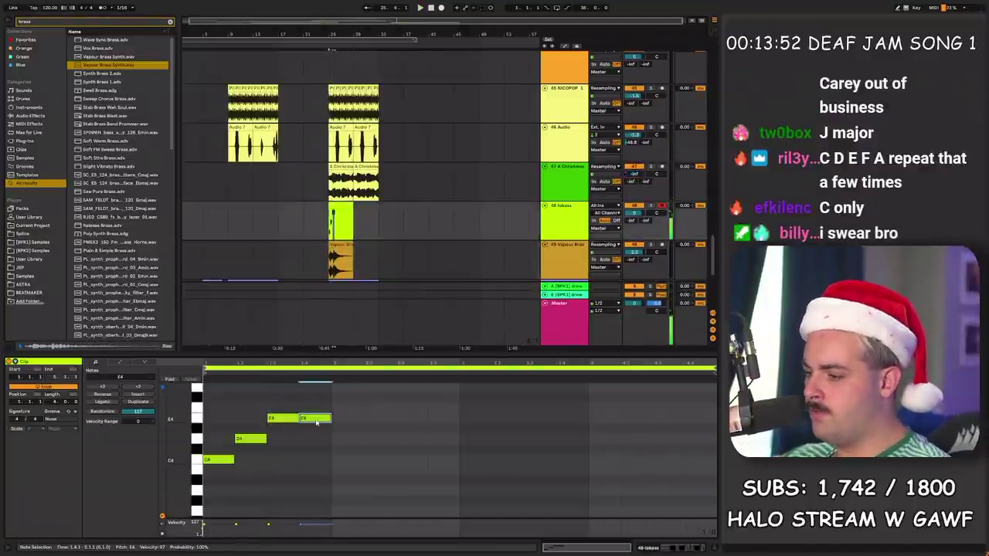
pyautogui.moveTo(316, 422); pyautogui.dragTo(347, 421)
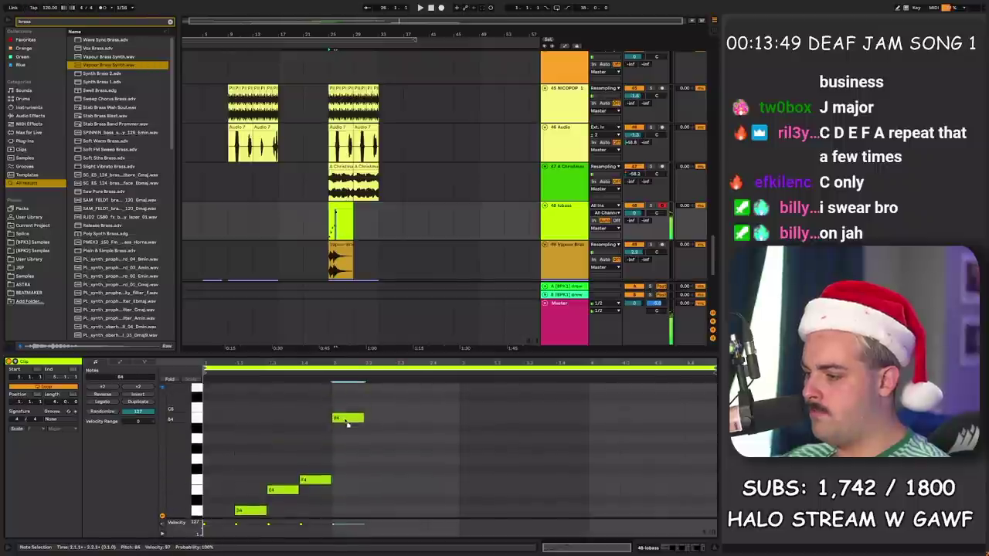
pyautogui.hotkey('ctrl', 'a')
pyautogui.hotkey('shift', 'Down')
pyautogui.hotkey('shift', 'Down')
pyautogui.hotkey('shift', 'Down')
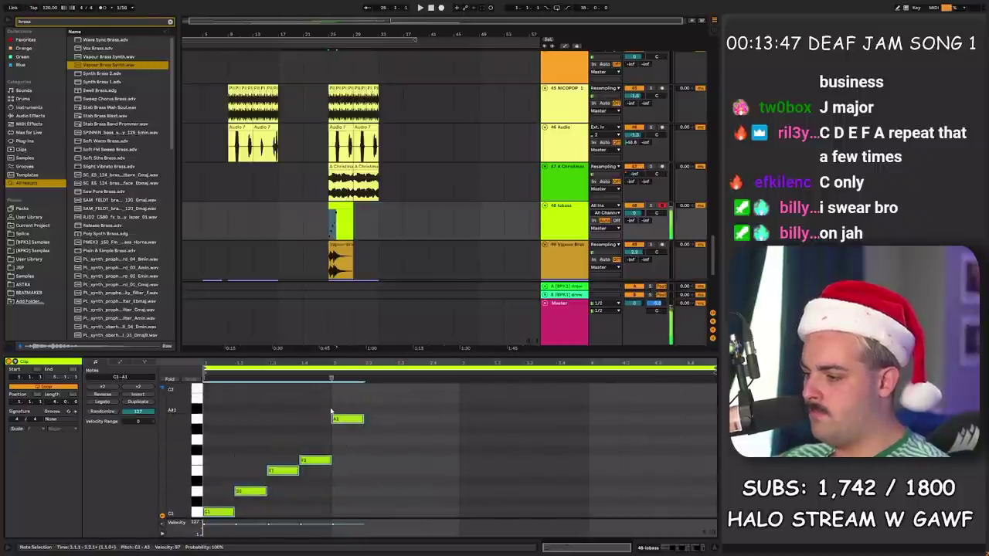
pyautogui.press('space')
pyautogui.hotkey('shift', 'Tab')
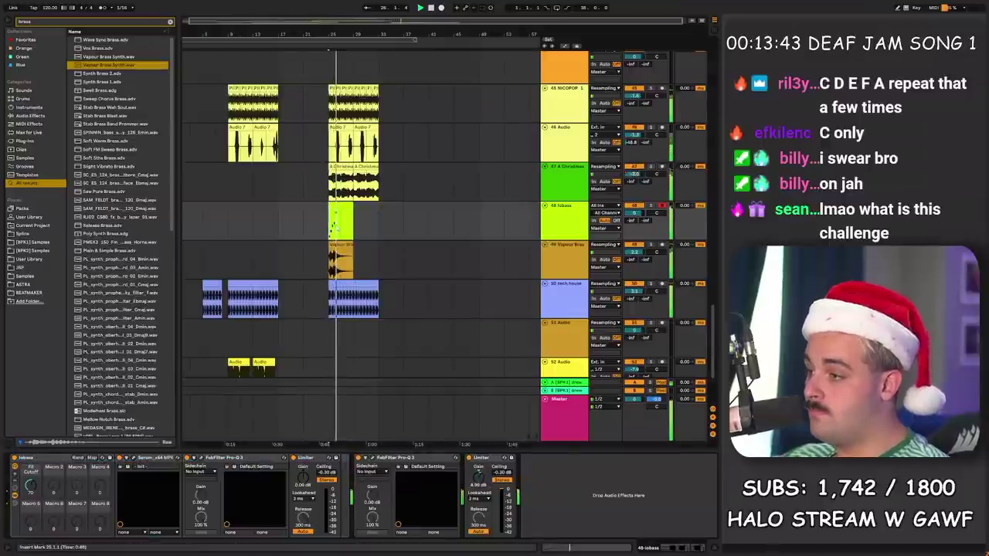
# Step: Repeat the five-note bass pattern back to back until it fills bars 25 to 33, and delete the surplus past bar 33
pyautogui.scroll(5, 322, 219)
pyautogui.press('space')
pyautogui.press('space')
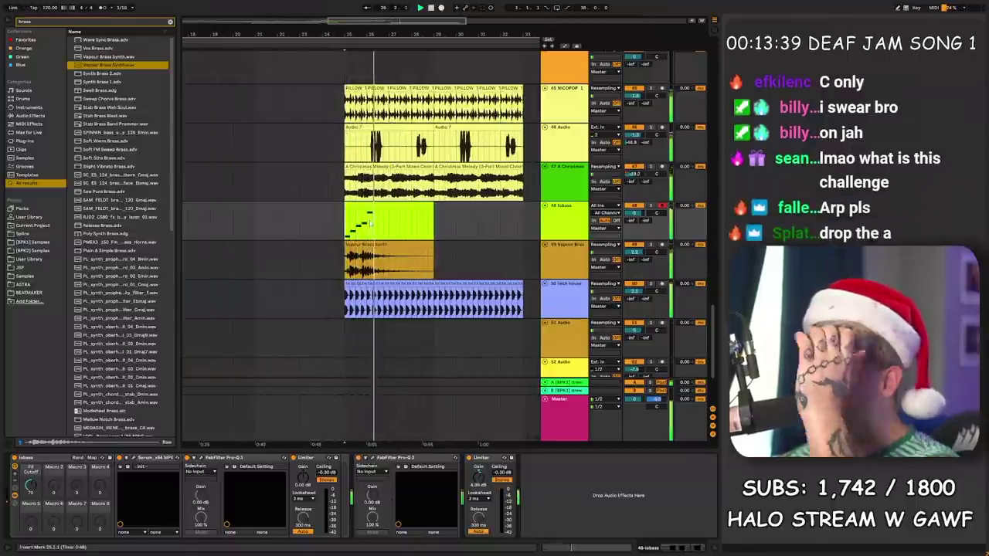
pyautogui.moveTo(372, 218)
pyautogui.mouseDown()
pyautogui.moveTo(340, 234)
pyautogui.moveTo(372, 226)
pyautogui.mouseUp()
pyautogui.hotkey('ctrl', 'd')
pyautogui.hotkey('ctrl', 'd')
pyautogui.hotkey('ctrl', 'd')
pyautogui.hotkey('ctrl', 'd')
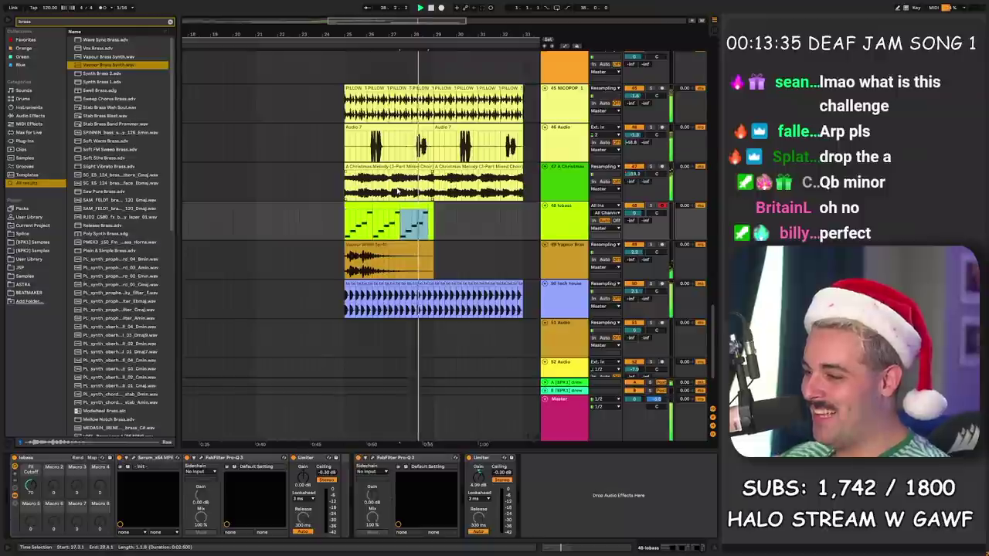
pyautogui.hotkey('ctrl', 'd')
pyautogui.hotkey('ctrl', 'd')
pyautogui.moveTo(452, 221); pyautogui.dragTo(510, 219)
pyautogui.press('Delete')
pyautogui.click(433, 204)
# Step: Delete the Vapour Brass Synth clip at bar 25 together with its audio track and play the drop without it
pyautogui.click(305, 249)
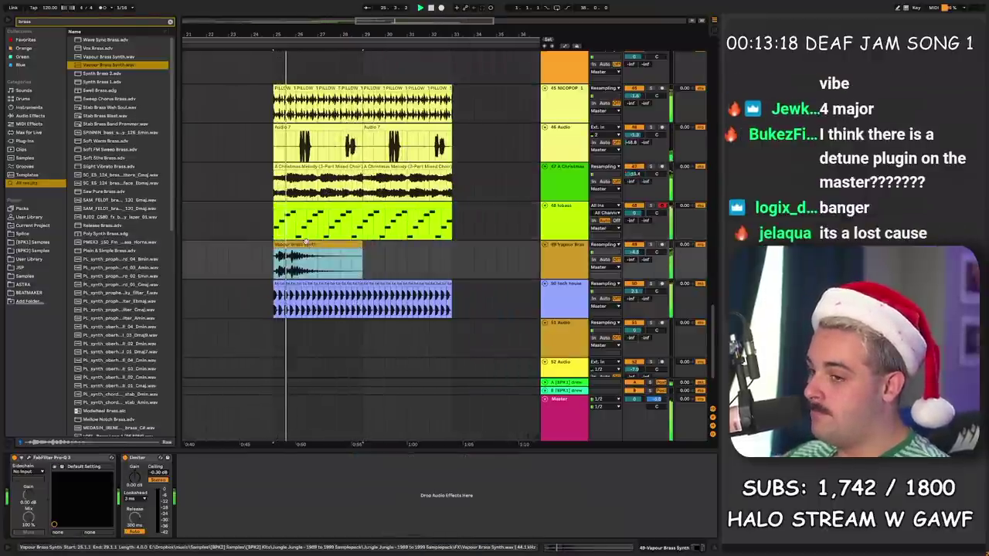
pyautogui.press('Delete')
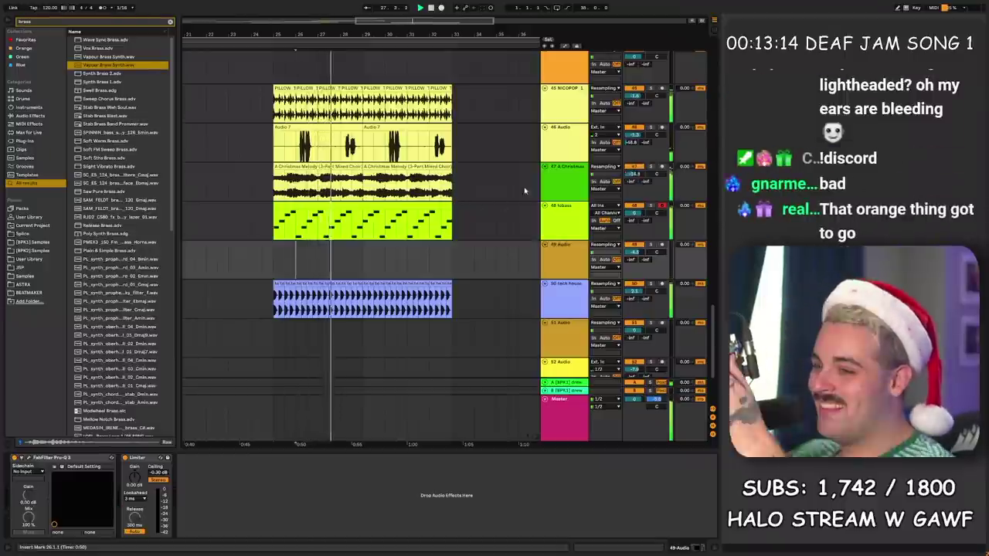
pyautogui.click(344, 234)
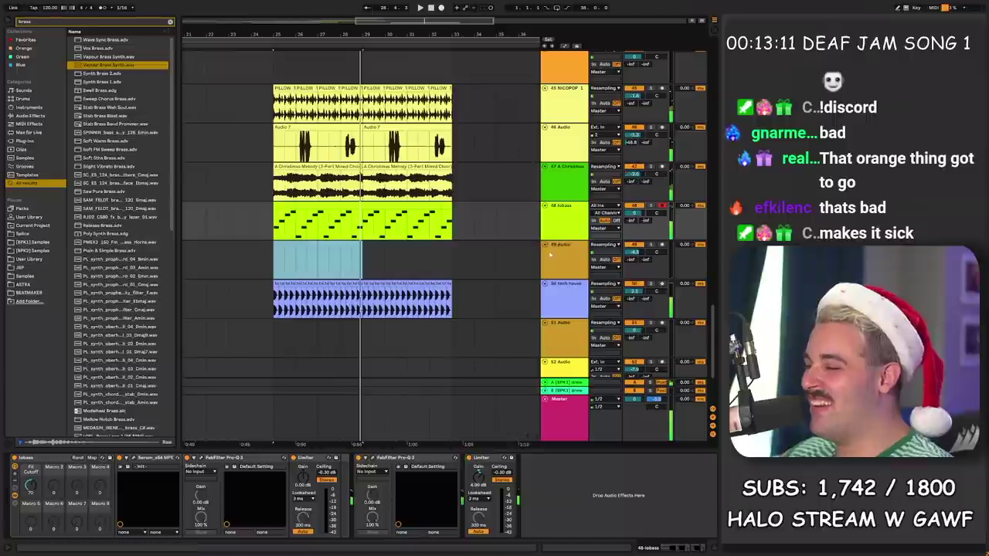
pyautogui.click(551, 254)
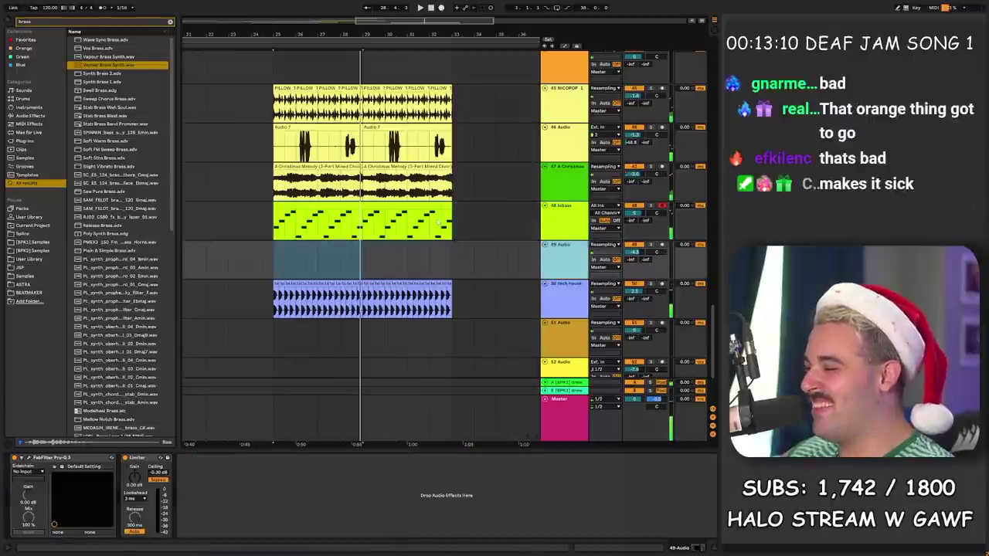
pyautogui.press('Delete')
pyautogui.click(285, 206)
pyautogui.click(285, 207)
pyautogui.press('space')
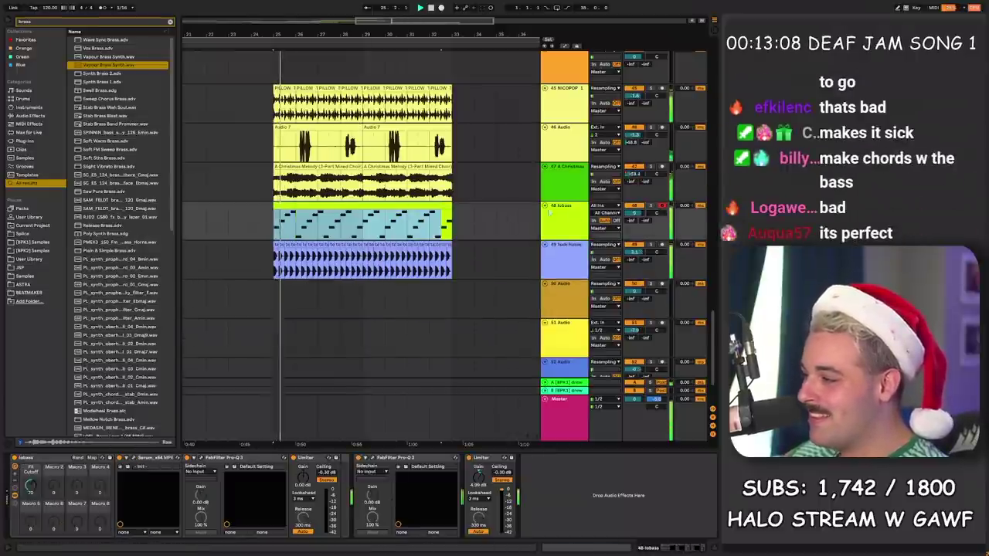
# Step: Duplicate the Audio 10 vocal track in the 23 Group and record a new vocal take on the copy from bar 23
pyautogui.press('h')
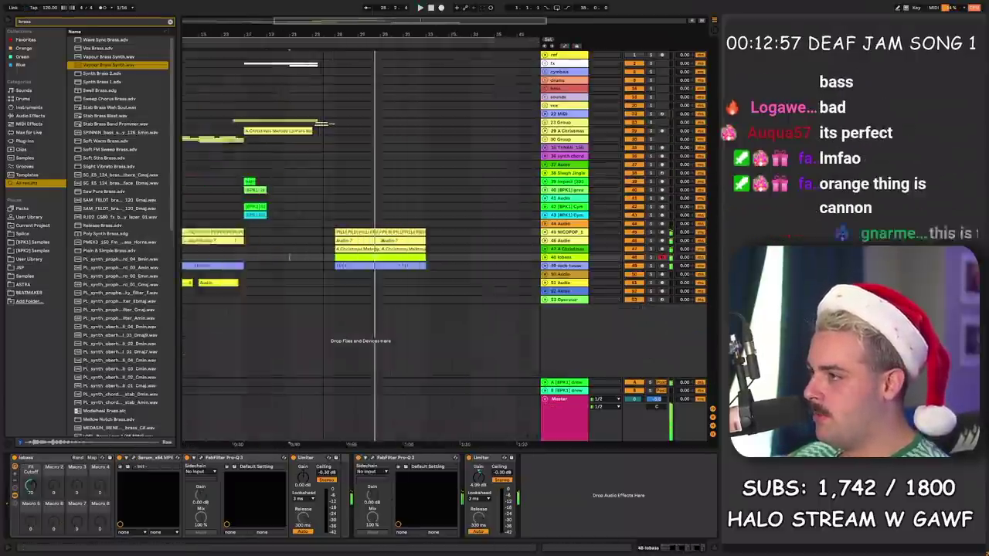
pyautogui.scroll(4, 323, 124)
pyautogui.click(546, 121)
pyautogui.scroll(-4, 313, 183)
pyautogui.click(313, 183)
pyautogui.press('space')
pyautogui.hotkey('ctrl', 'd')
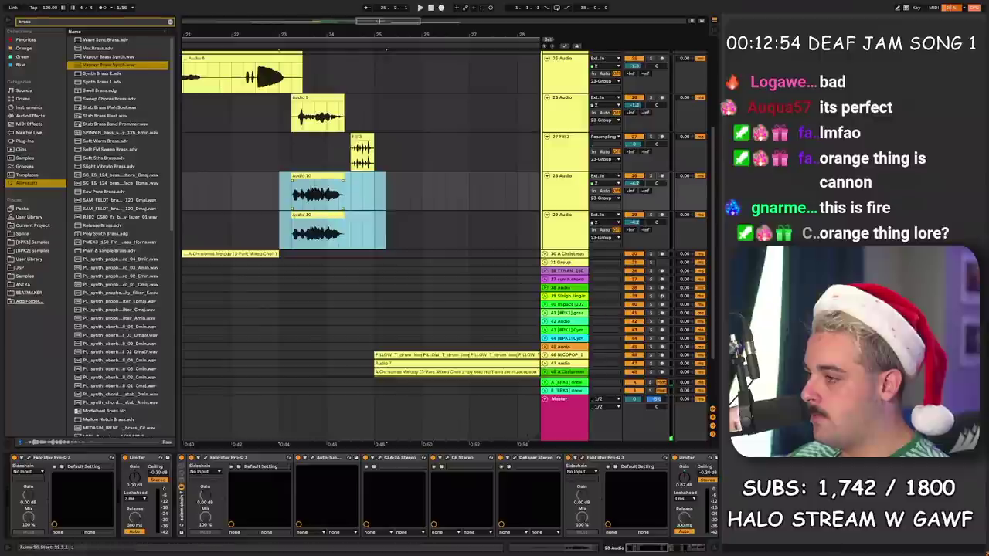
pyautogui.click(297, 224)
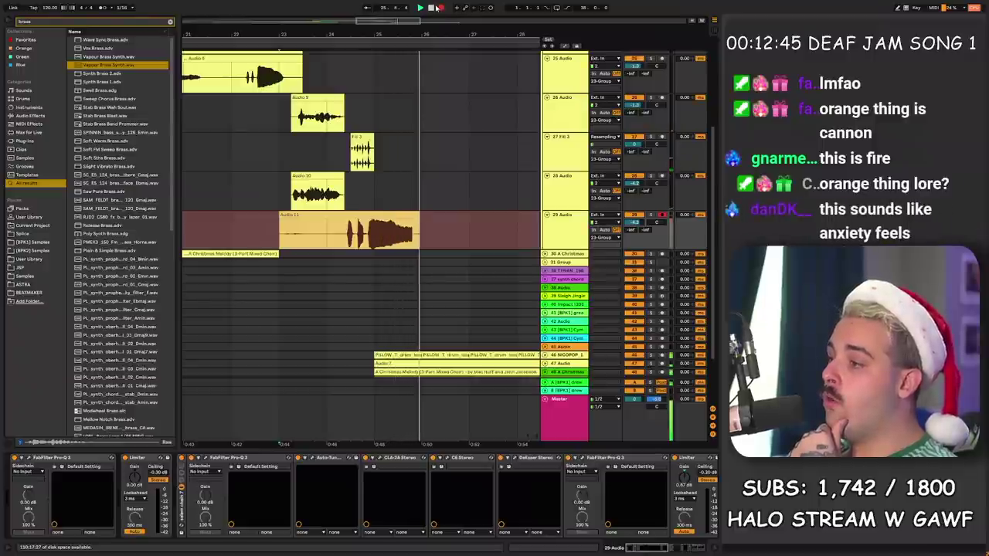
pyautogui.click(438, 7)
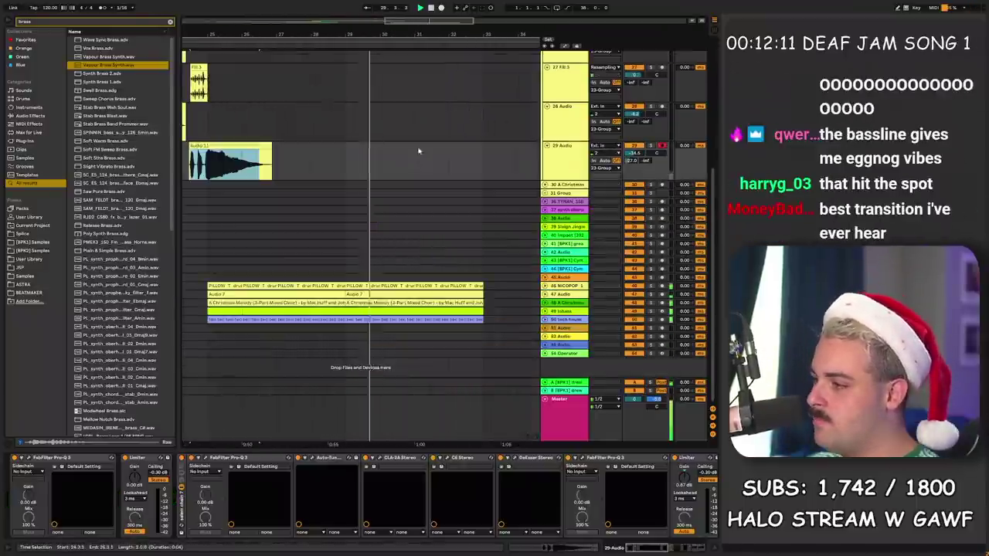
# Step: Paste a two-bar copy of the Audio 11 vocal near bar 31 on its track and collapse the 23 Group
pyautogui.hotkey('ctrl', 'v')
pyautogui.hotkey('shift', 'Tab')
pyautogui.click(142, 436)
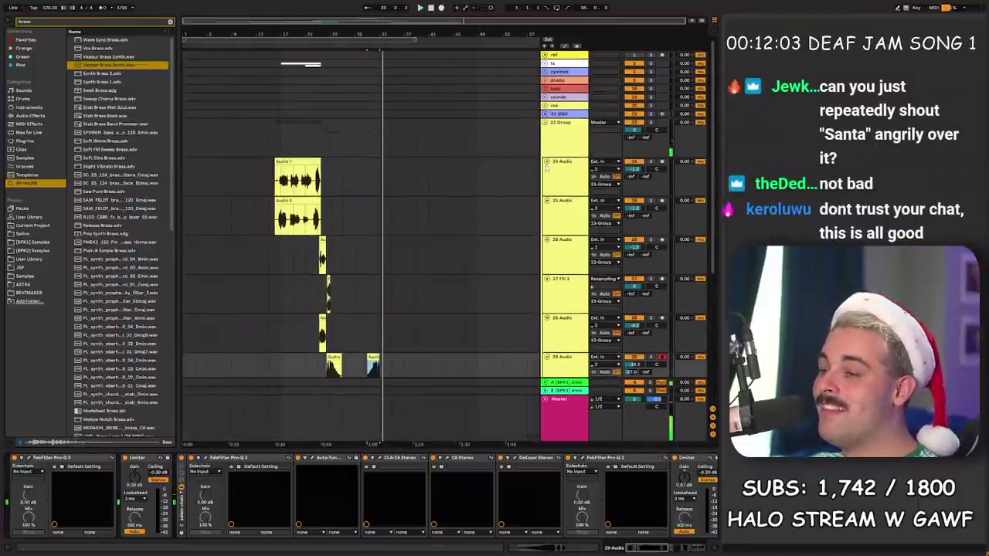
pyautogui.click(544, 122)
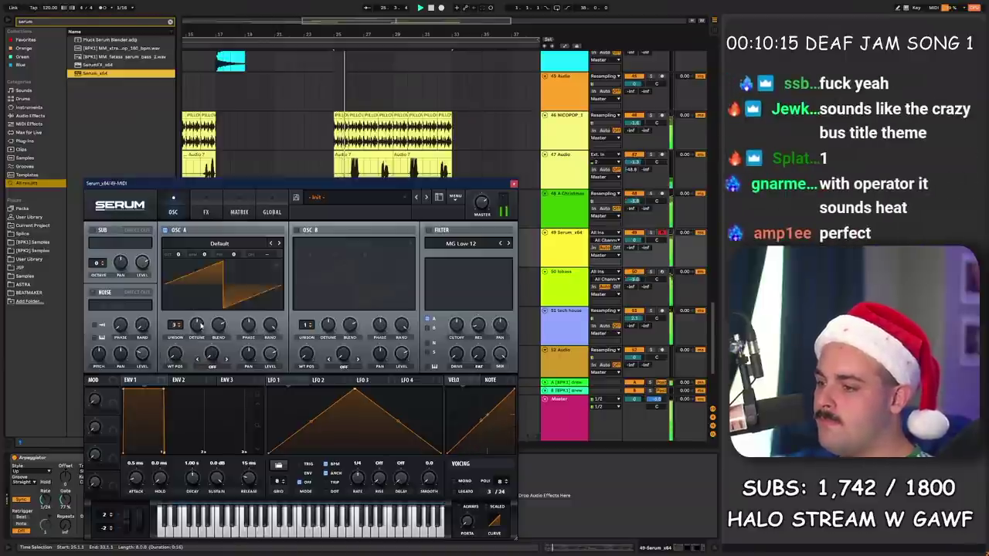
# Step: Shape Serum's Env 1 with 132 ms attack, 272 ms decay and no sustain, lower the MG Low 12 cutoff, and adjust the Arpeggiator rate
pyautogui.moveTo(163, 389); pyautogui.dragTo(138, 462)
pyautogui.moveTo(195, 477); pyautogui.dragTo(197, 469)
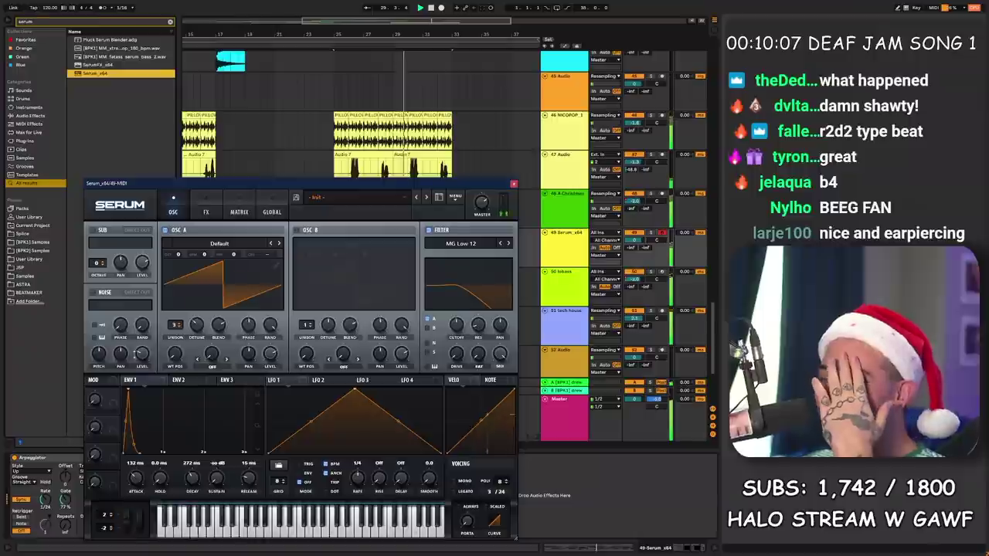
pyautogui.moveTo(483, 336); pyautogui.dragTo(456, 348)
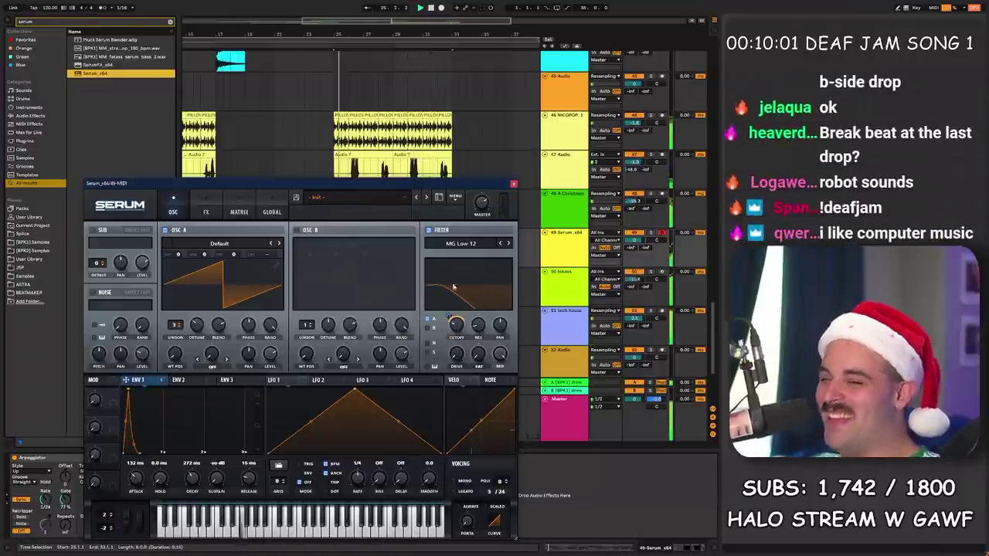
pyautogui.moveTo(416, 185); pyautogui.dragTo(456, 71)
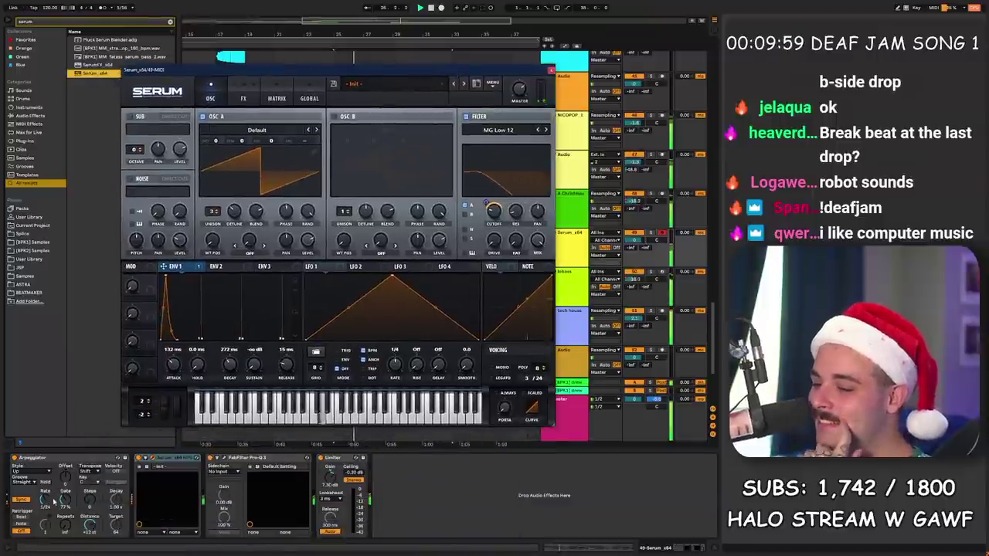
pyautogui.moveTo(46, 500); pyautogui.dragTo(46, 492)
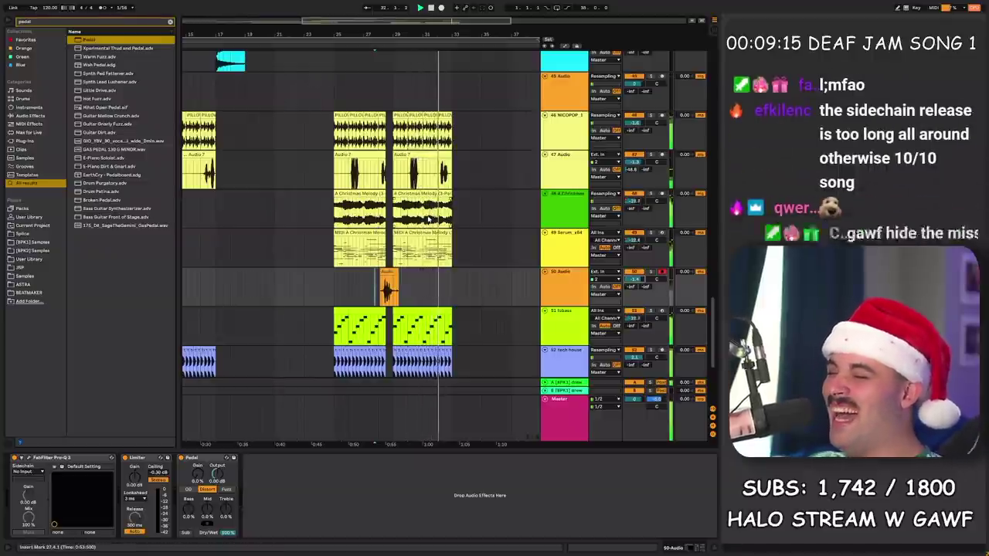
# Step: Record a second short vocal take around bar 30 on the orange audio track with the Pedal effect
pyautogui.click(442, 7)
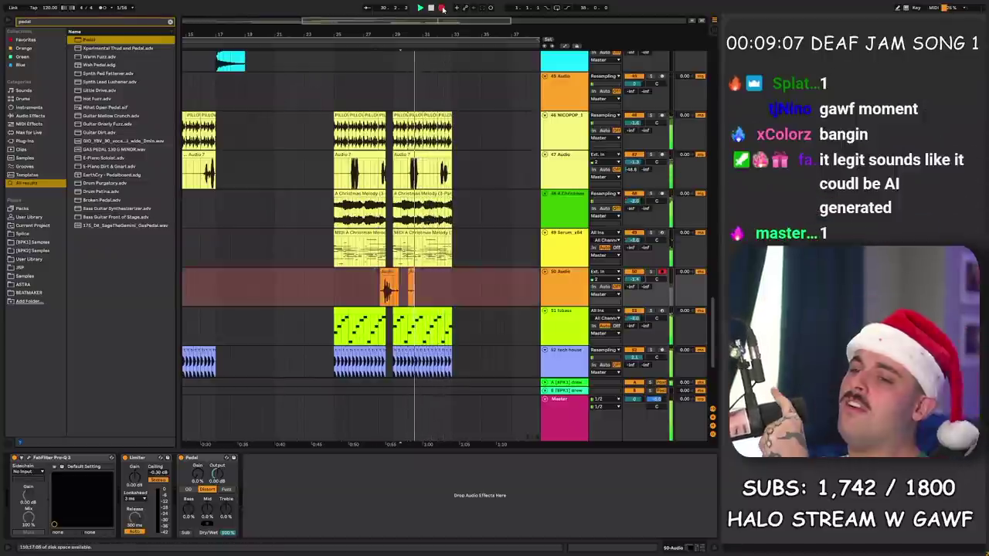
pyautogui.click(441, 7)
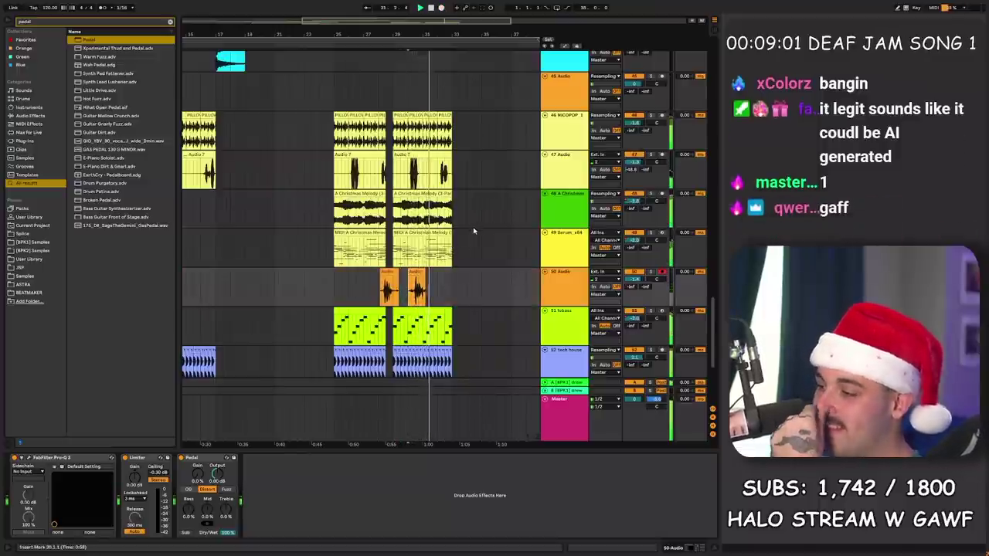
# Step: Play the intro from bar 1 to review the A Christmas Melody clip and the transition into bar 5
pyautogui.scroll(9, 499, 175)
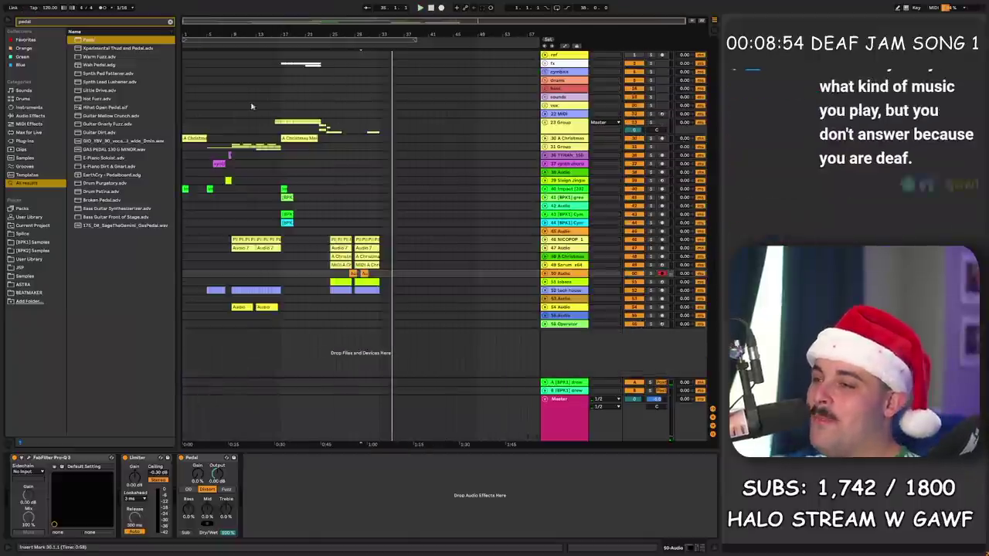
pyautogui.moveTo(187, 34); pyautogui.dragTo(187, 81)
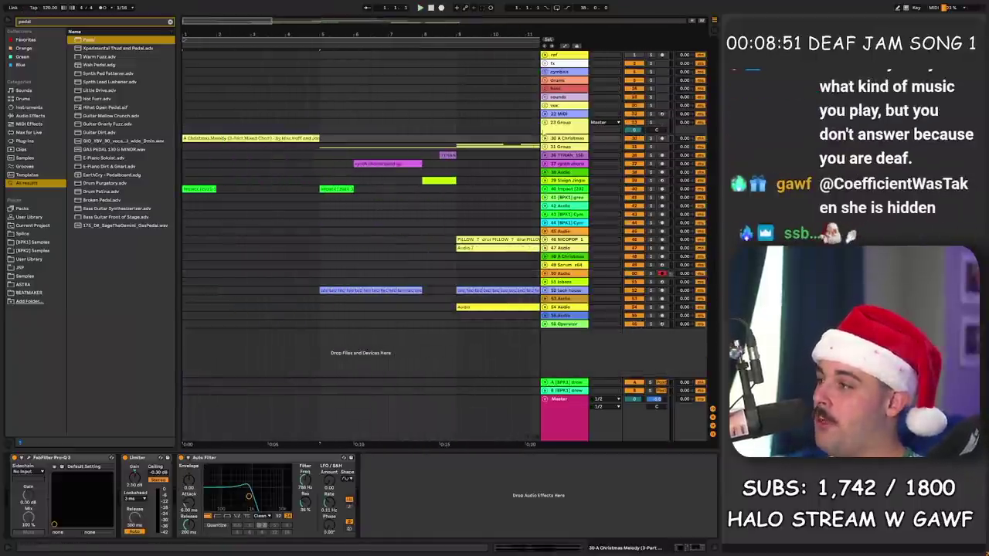
pyautogui.click(545, 139)
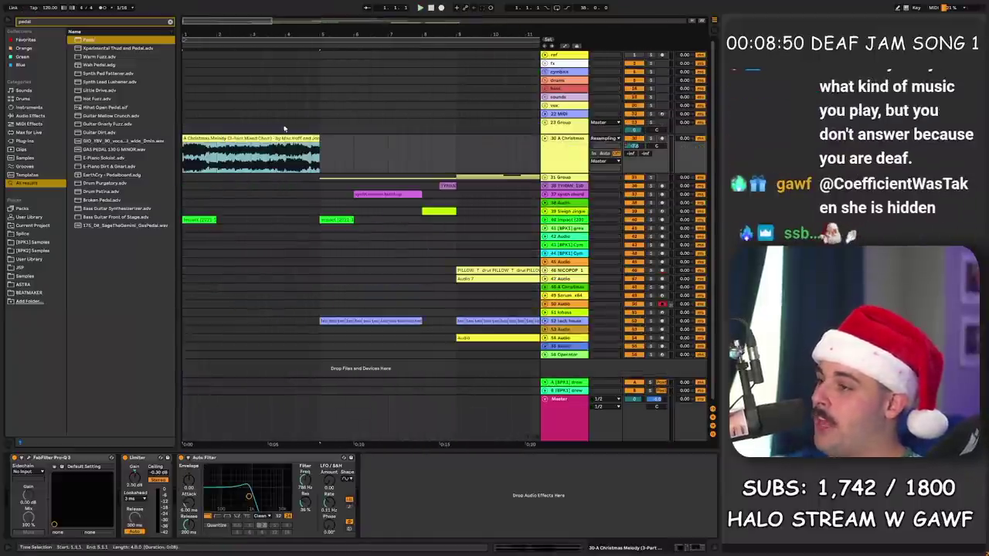
pyautogui.press('space')
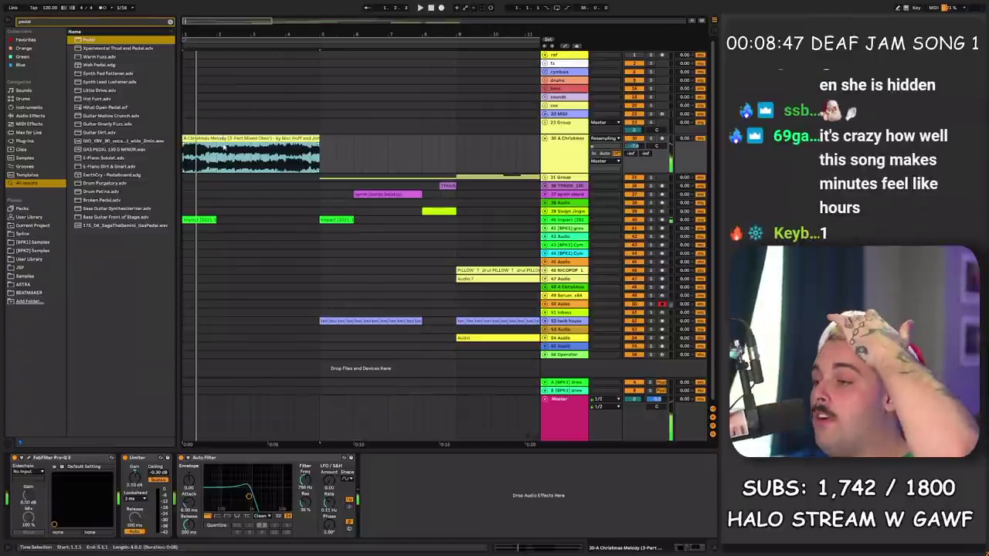
pyautogui.press('space')
pyautogui.click(307, 188)
pyautogui.press('space')
pyautogui.press('space')
# Step: Expand the tracks and play the arrangement from bar 5 onward to review the build-up, vocal break and drop
pyautogui.hotkey('alt', 'u')
pyautogui.scroll(-2, 350, 187)
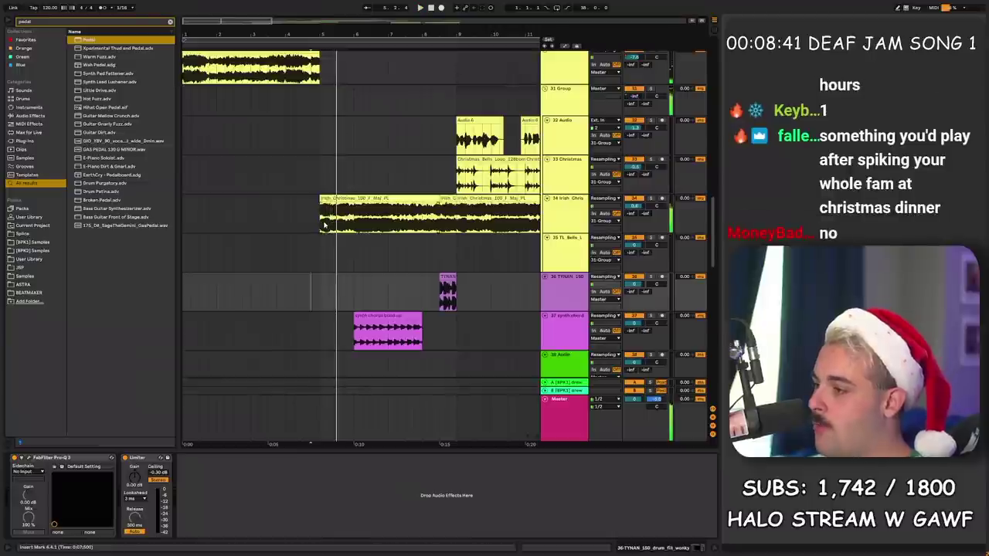
pyautogui.press('space')
pyautogui.click(322, 222)
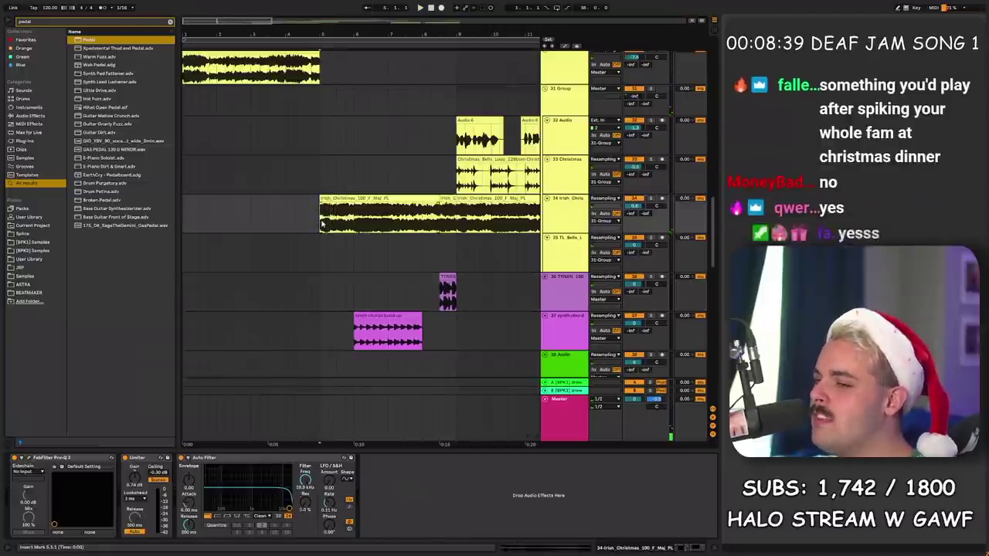
pyautogui.scroll(-5, 340, 221)
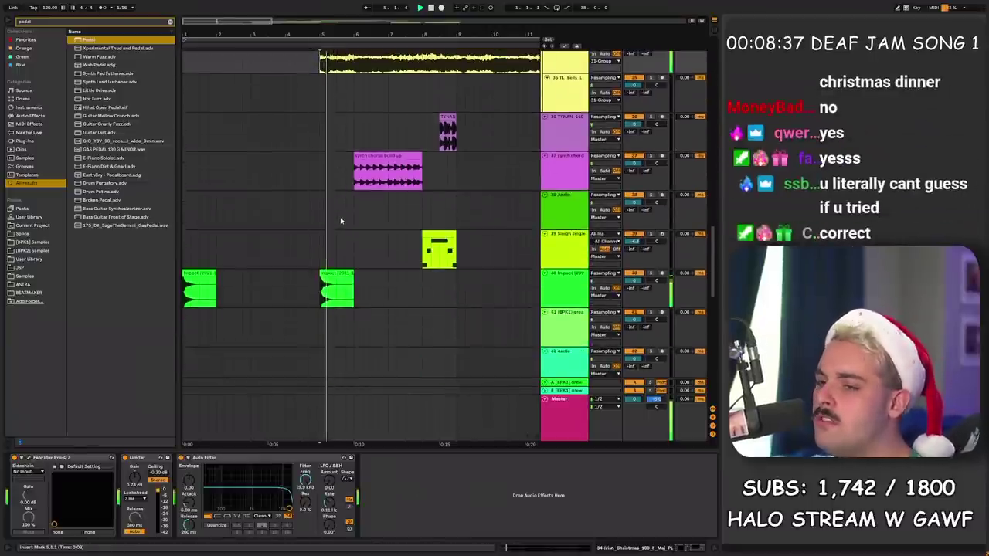
pyautogui.scroll(3, 340, 221)
pyautogui.scroll(3, 414, 197)
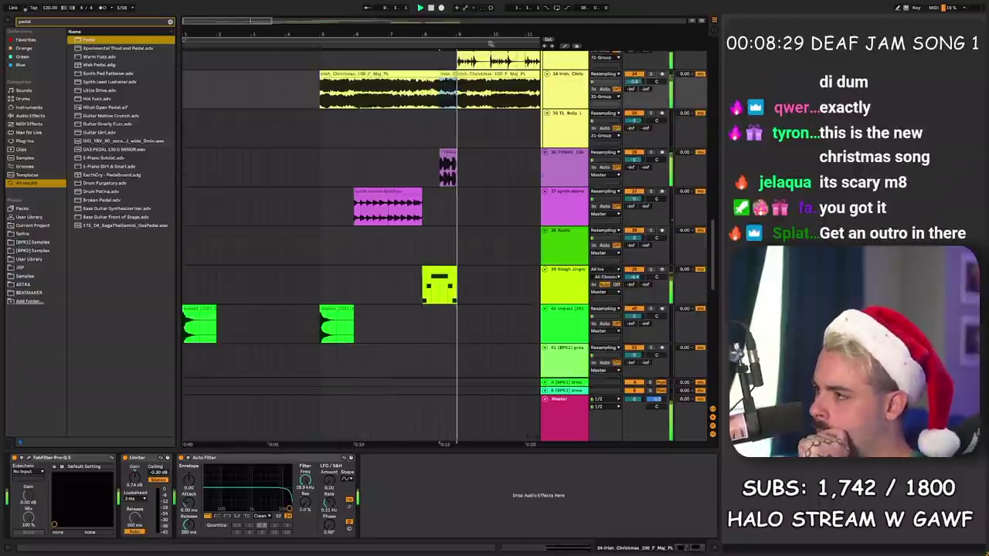
pyautogui.scroll(-5, 347, 260)
pyautogui.scroll(-5, 348, 260)
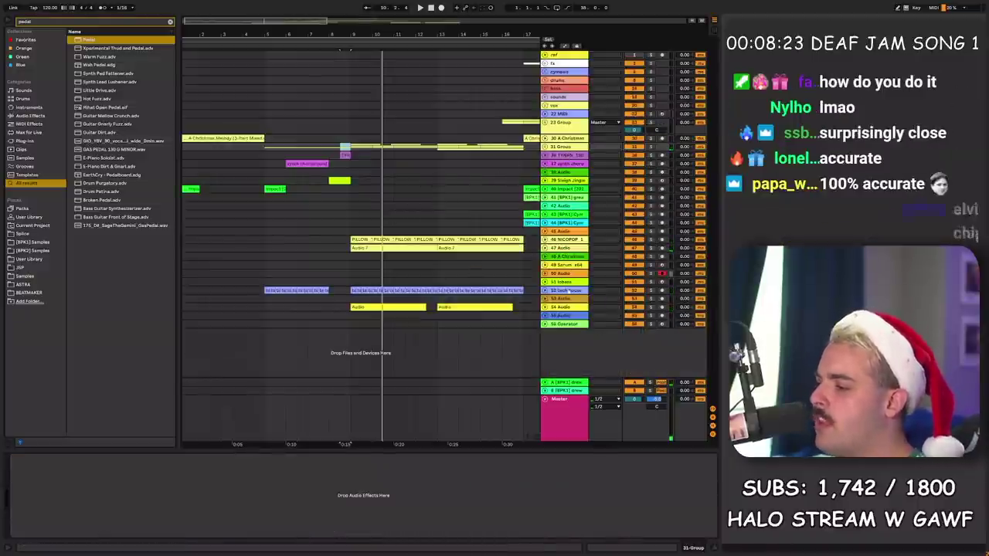
pyautogui.press('space')
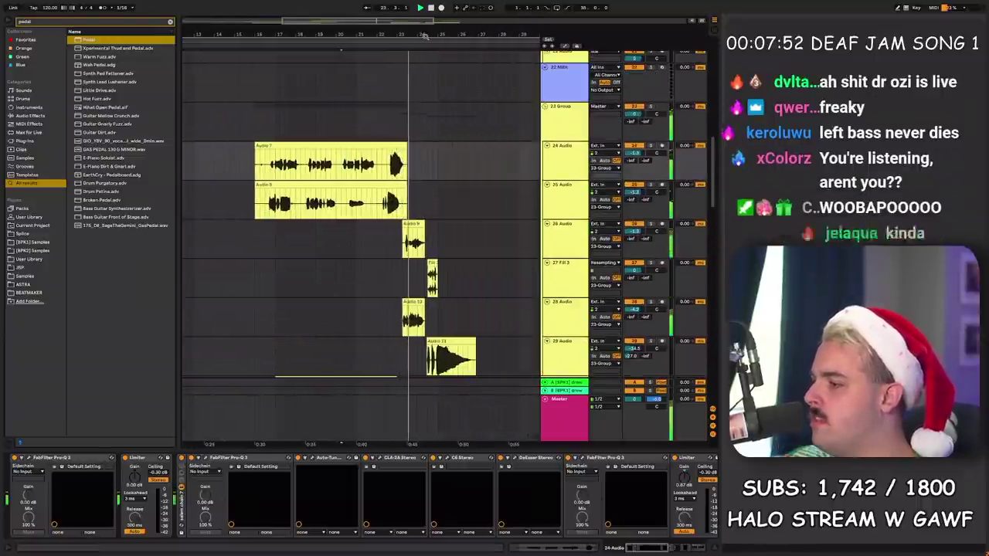
pyautogui.scroll(-15, 490, 167)
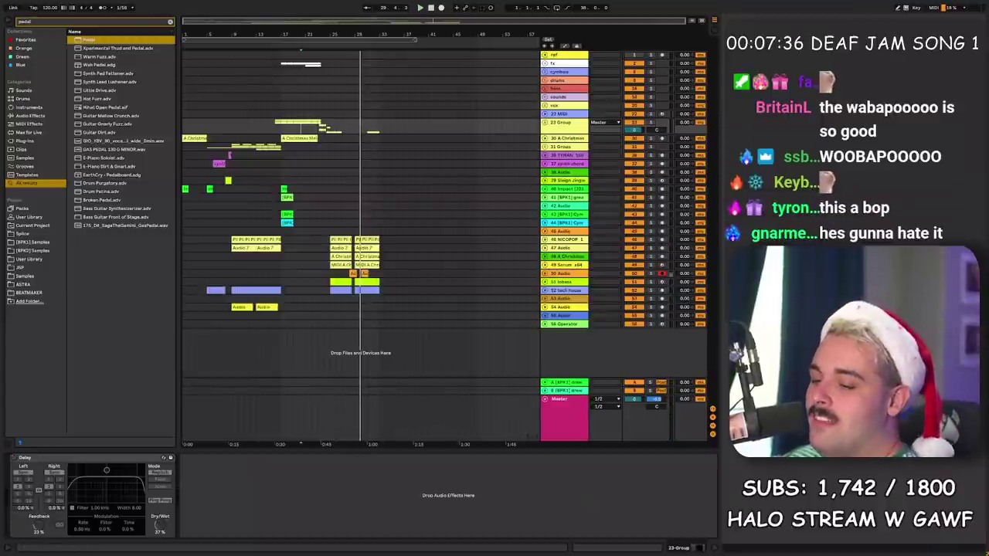
pyautogui.click(431, 7)
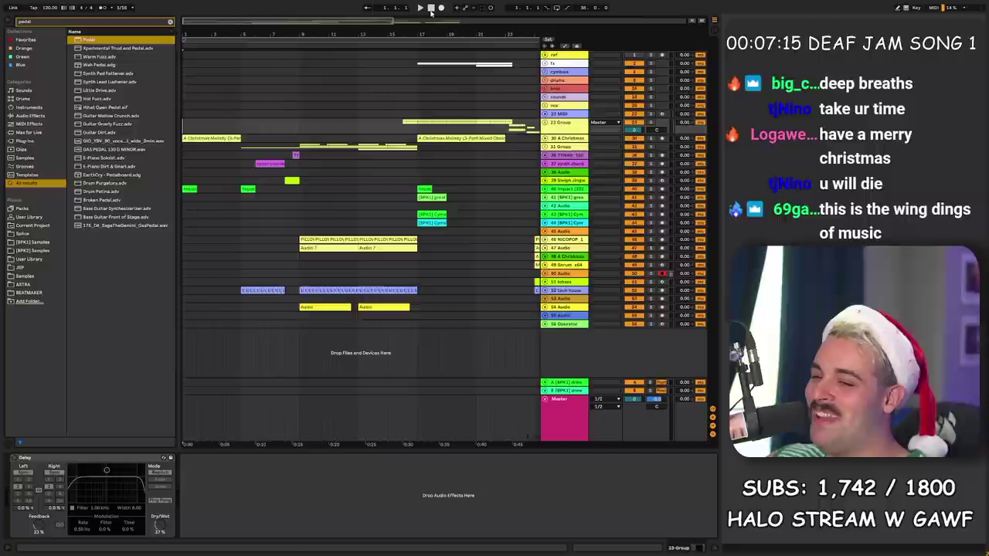
# Step: Play the intro from bar 1 with the A Christmas Melody track expanded, checking its clip and the transition into bar 5
pyautogui.press('space')
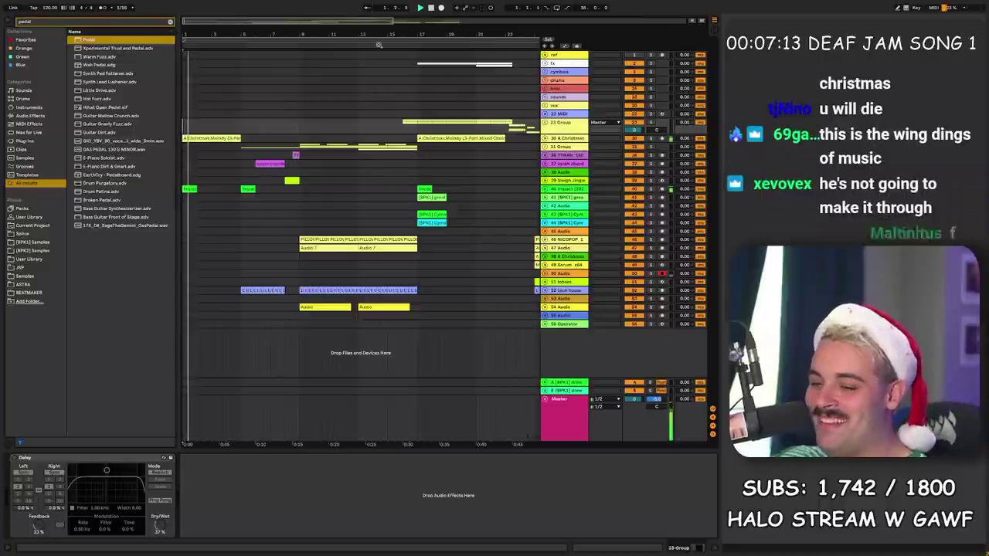
pyautogui.click(545, 138)
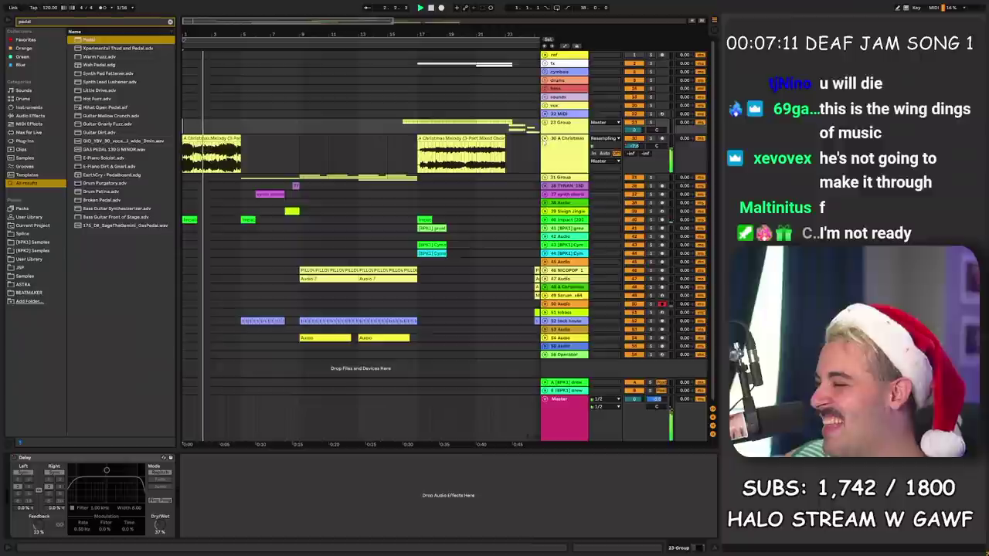
pyautogui.click(203, 163)
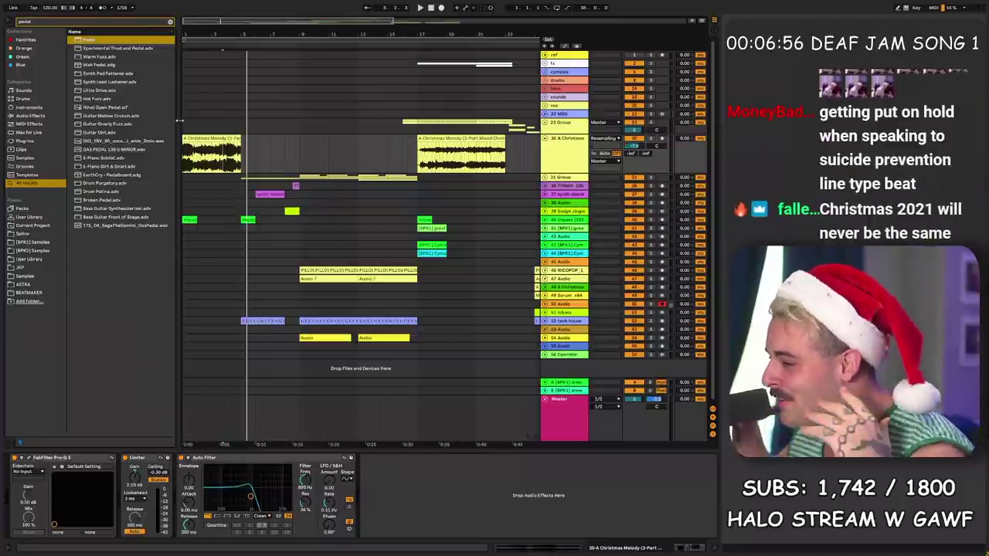
pyautogui.click(229, 160)
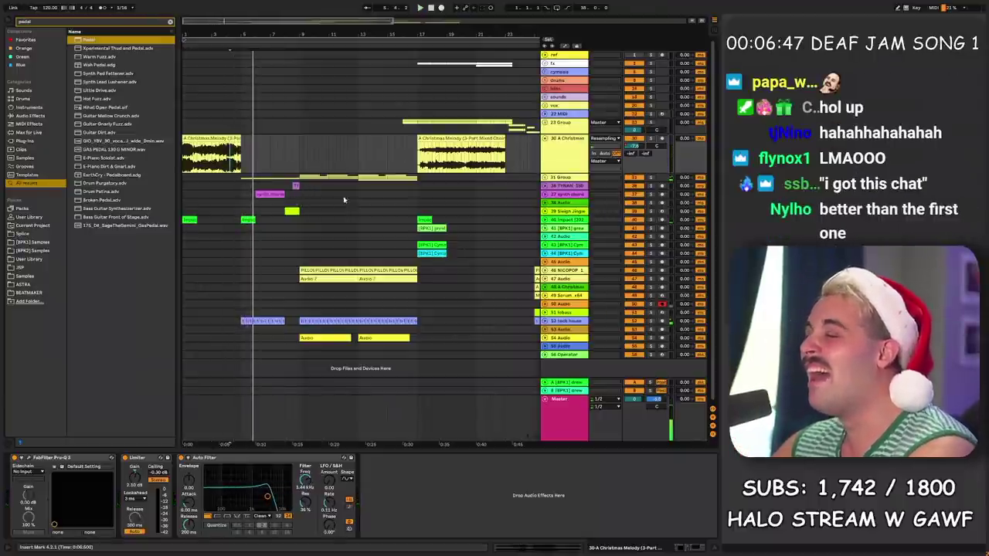
# Step: Expand the 31 Group tracks and play from just before bar 5 to review the Irish Christmas loop and the build-up past bar 9
pyautogui.click(545, 178)
pyautogui.scroll(-2, 270, 205)
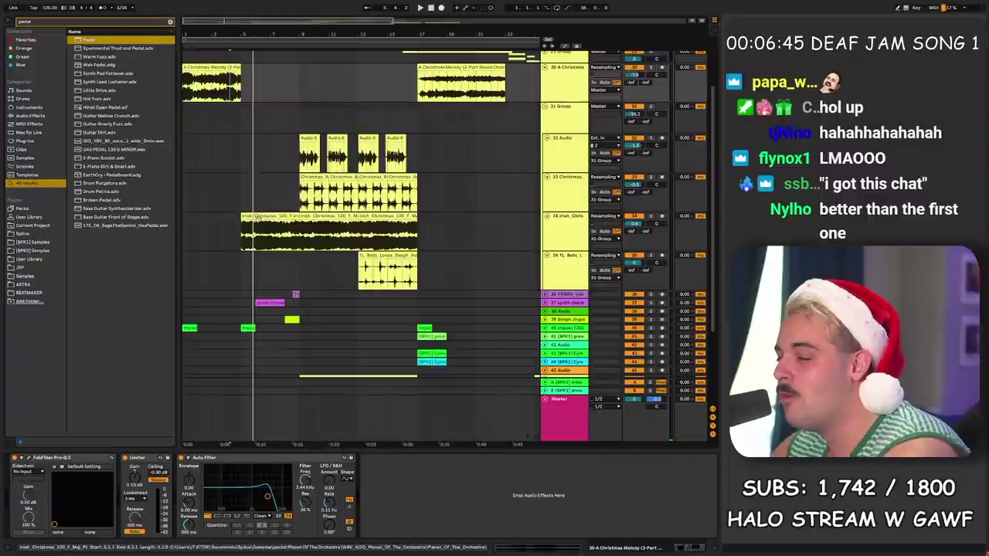
pyautogui.click(236, 233)
pyautogui.press('space')
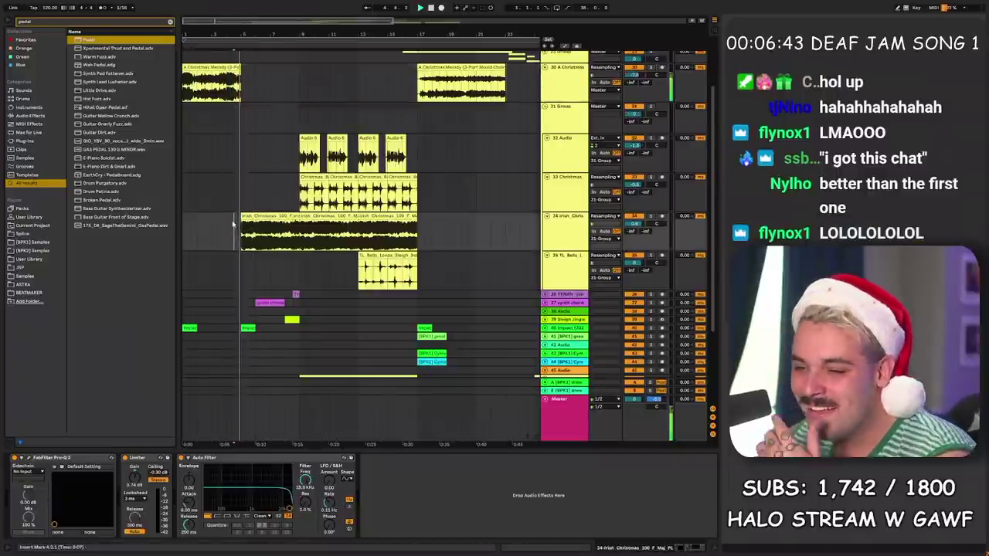
pyautogui.scroll(-2, 292, 232)
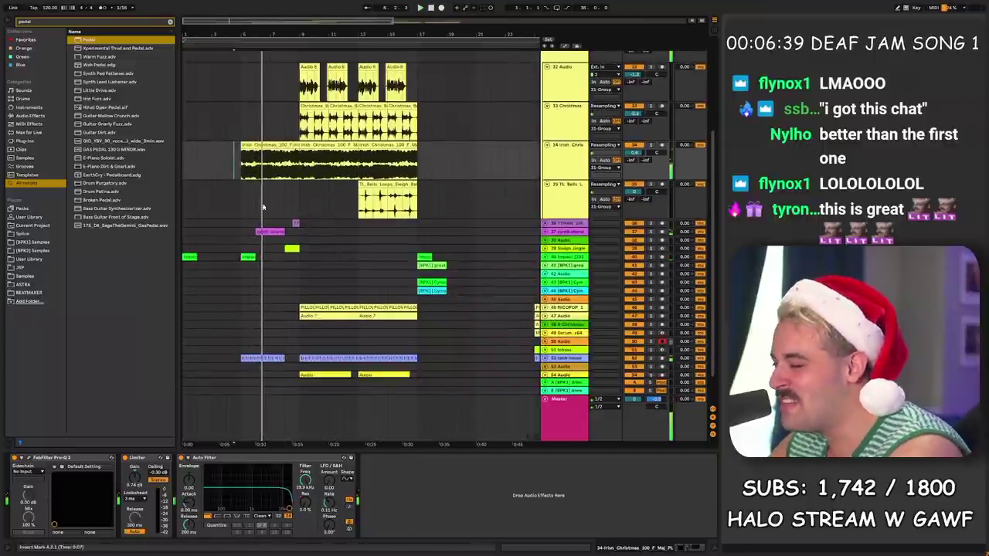
pyautogui.click(264, 207)
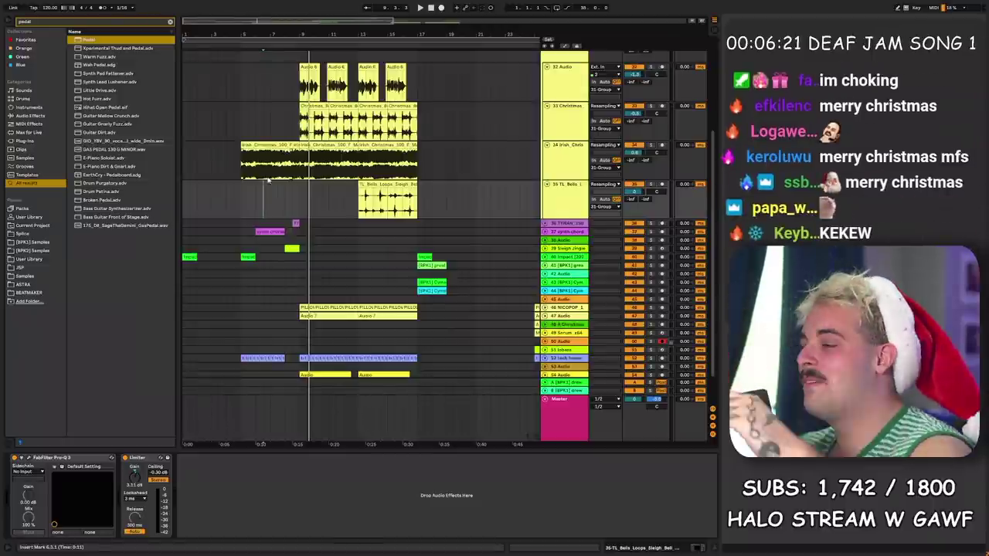
pyautogui.click(271, 164)
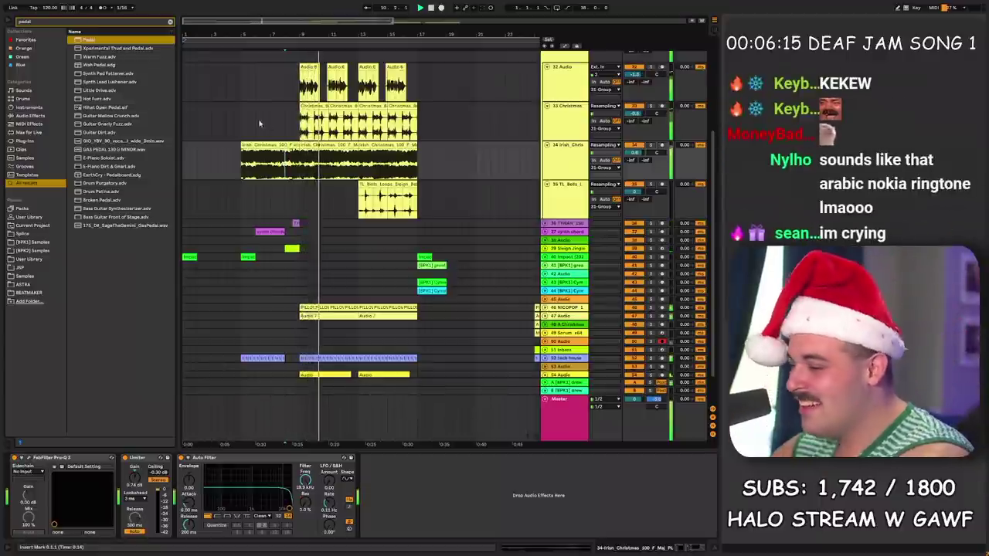
# Step: Solo the clip at bar 9 on track 54 Audio to audition it, unsolo the track and lower its volume
pyautogui.scroll(-2, 352, 253)
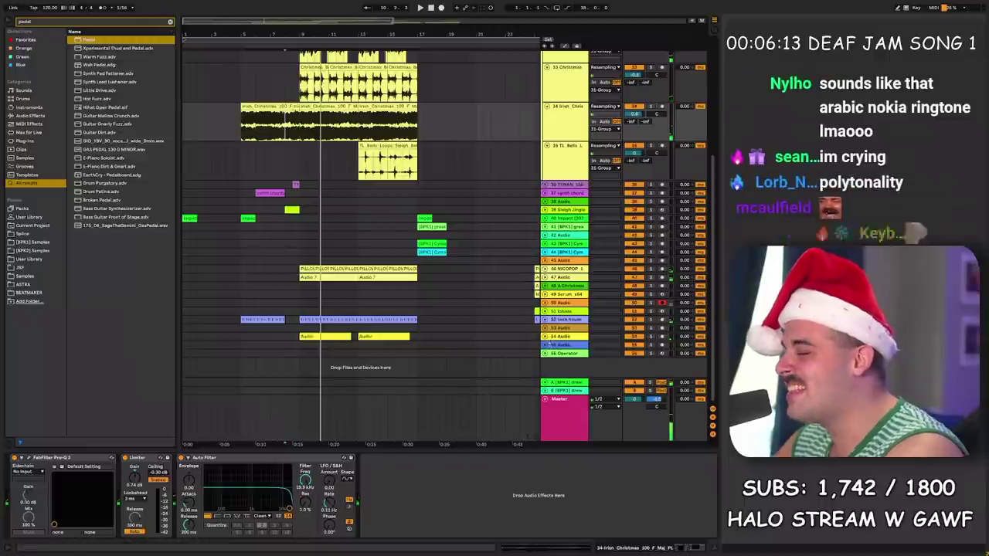
pyautogui.click(546, 337)
pyautogui.click(326, 337)
pyautogui.press('space')
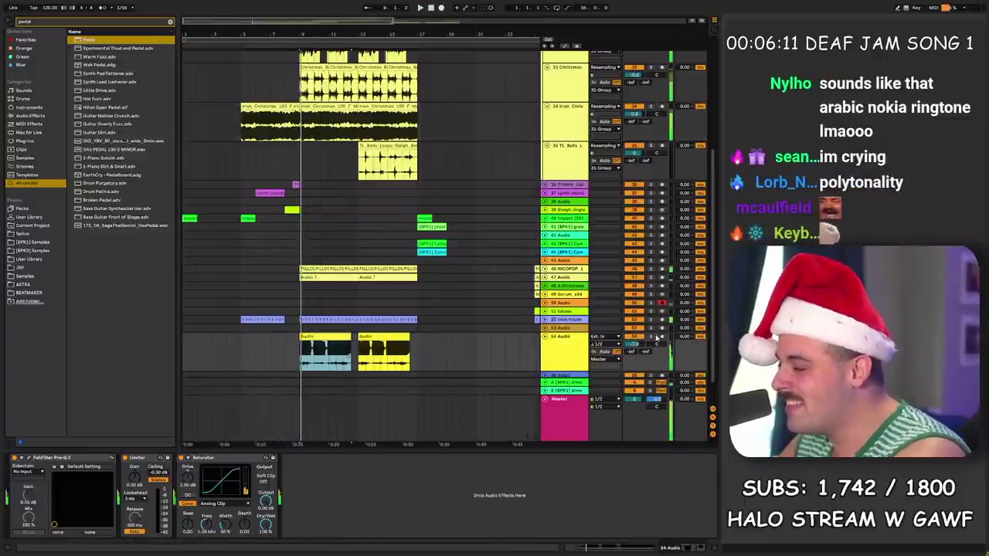
pyautogui.click(653, 337)
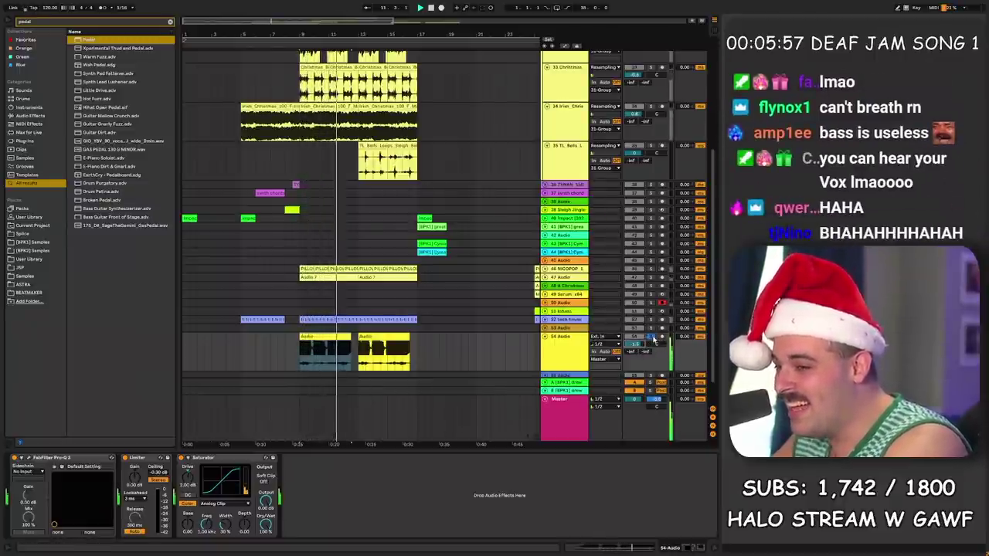
pyautogui.click(653, 338)
pyautogui.moveTo(636, 345); pyautogui.dragTo(635, 361)
pyautogui.press('space')
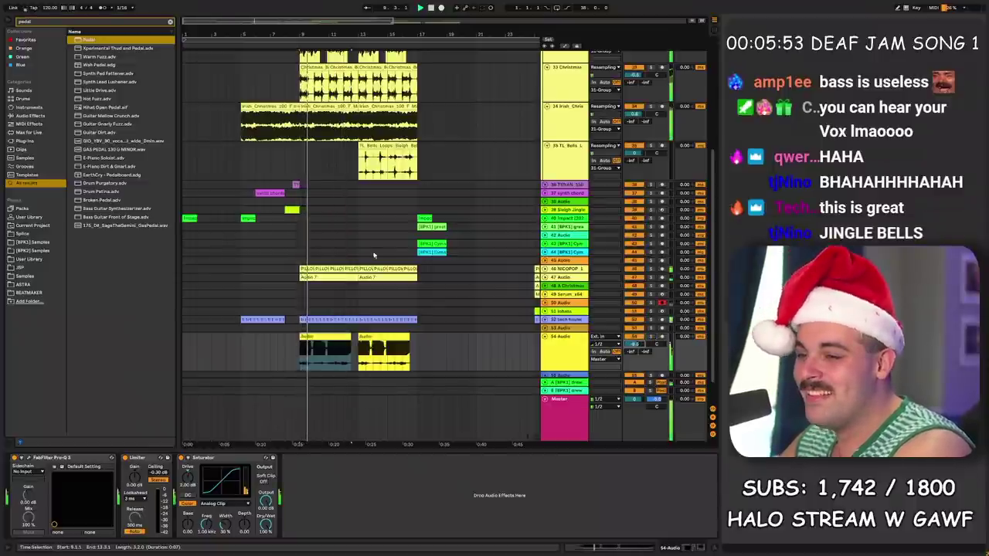
# Step: Collapse the 31 Group and expanded tracks and play on from around bar 14 into the choir section at bar 17
pyautogui.scroll(5, 359, 253)
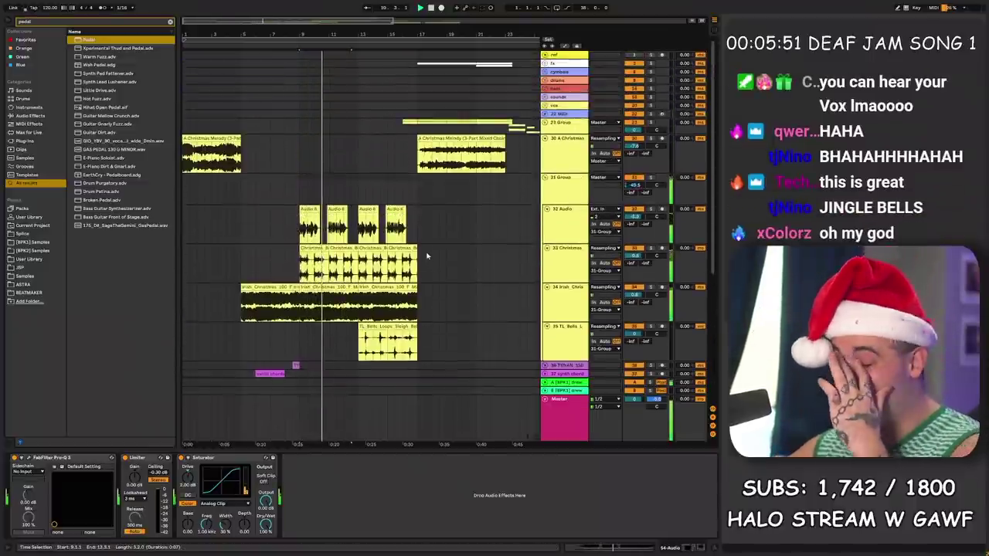
pyautogui.click(545, 177)
pyautogui.click(349, 158)
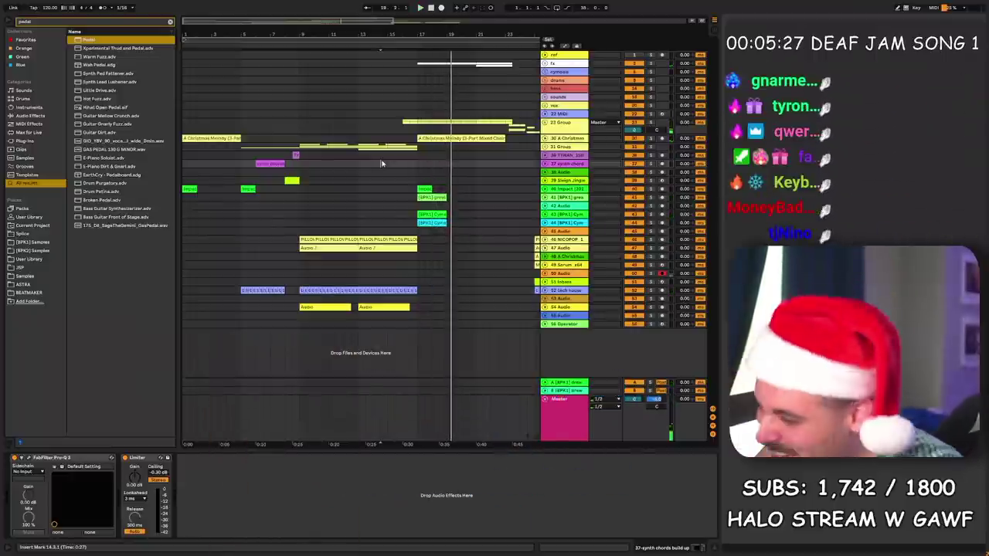
pyautogui.press('space')
pyautogui.rightClick(377, 161)
pyautogui.click(359, 129)
# Step: Play from around bar 16 through the choir section, replaying from bar 23 to check the lead-in to the drop at bar 25
pyautogui.scroll(-4, 423, 165)
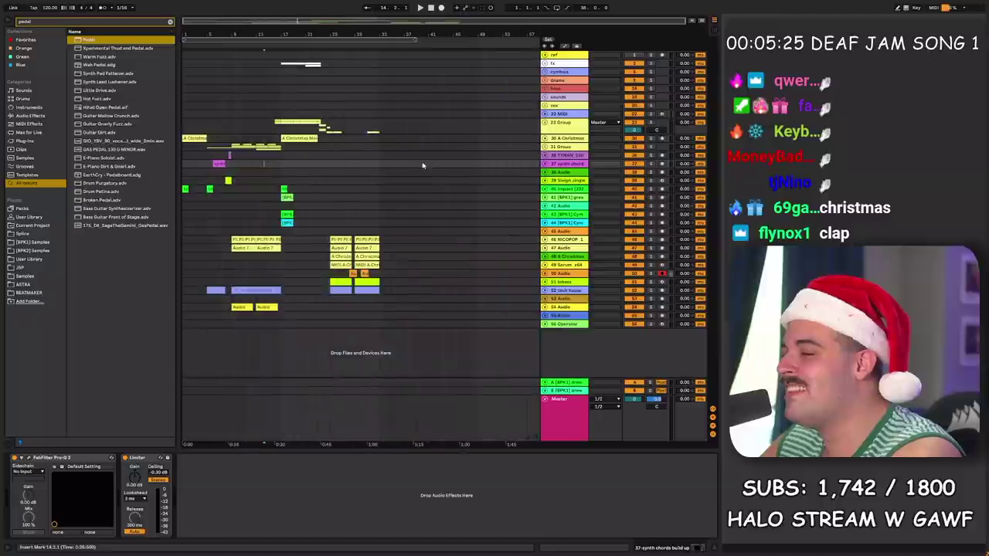
pyautogui.click(274, 161)
pyautogui.scroll(3, 275, 50)
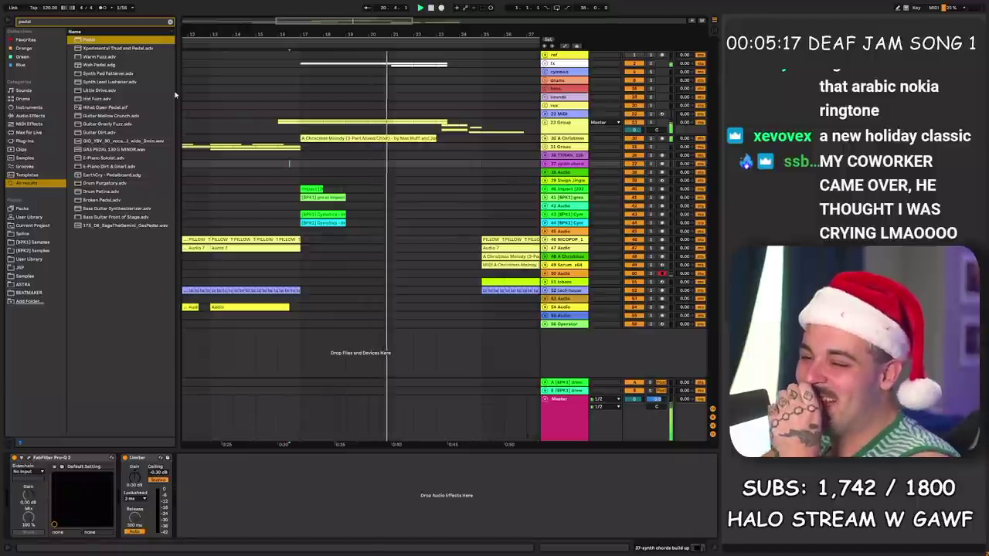
pyautogui.moveTo(437, 32); pyautogui.dragTo(324, 33)
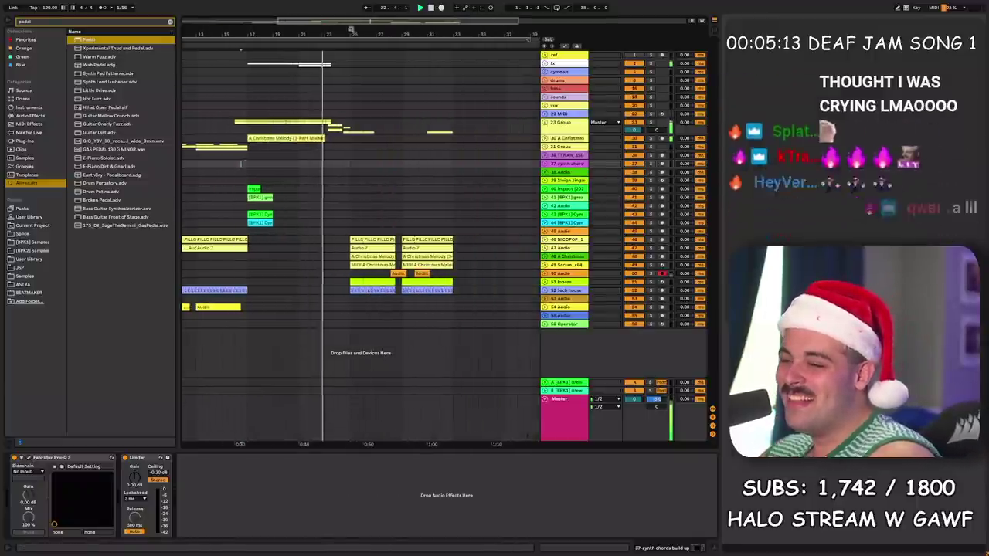
pyautogui.moveTo(360, 33); pyautogui.dragTo(353, 54)
pyautogui.click(288, 121)
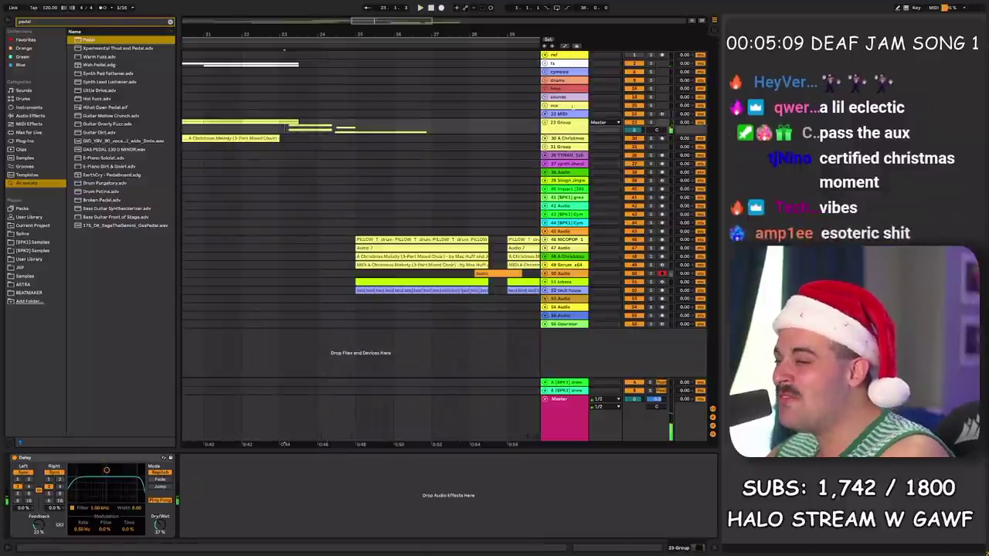
pyautogui.click(225, 138)
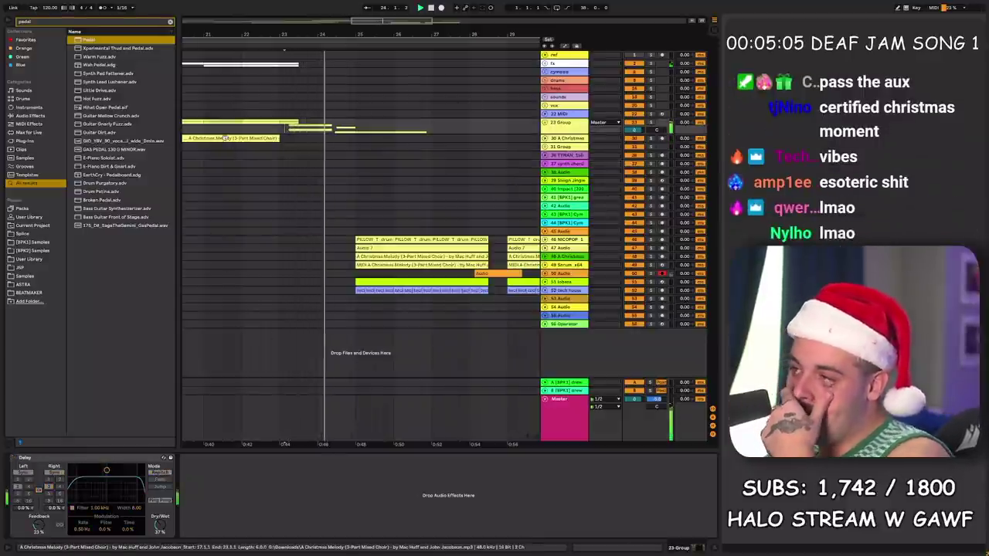
# Step: Play the drop from bar 25 and its second half from bar 28 through the end of the arrangement
pyautogui.click(284, 443)
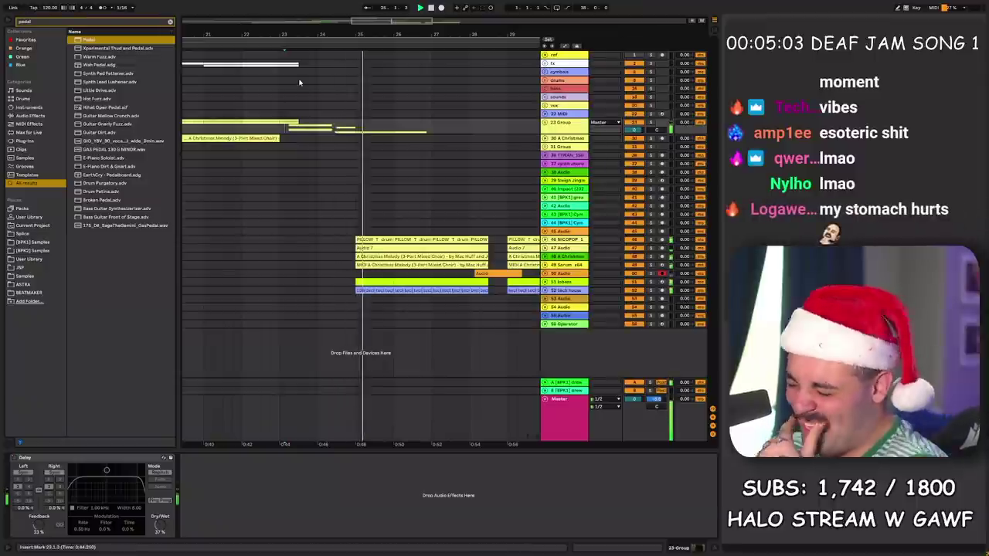
pyautogui.click(361, 181)
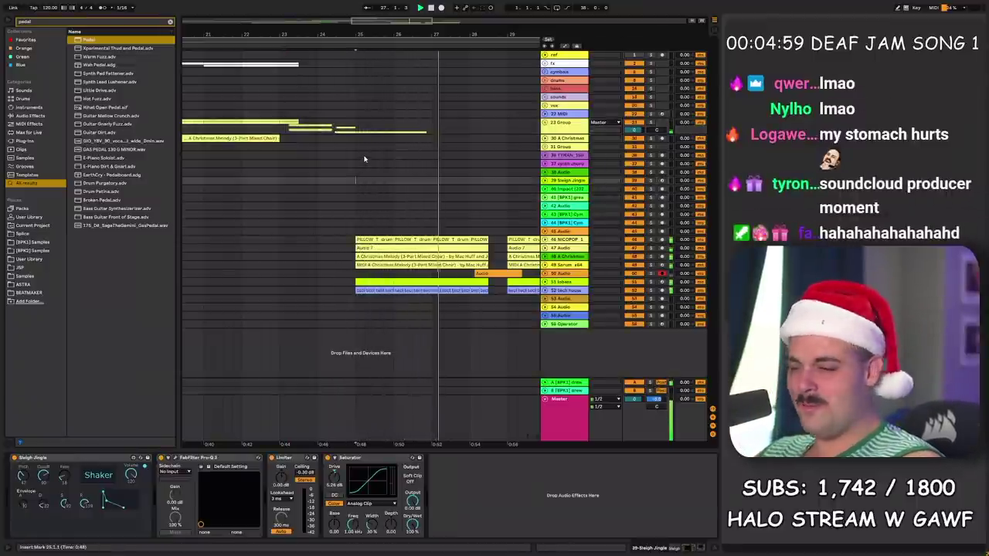
pyautogui.press('space')
pyautogui.press('space')
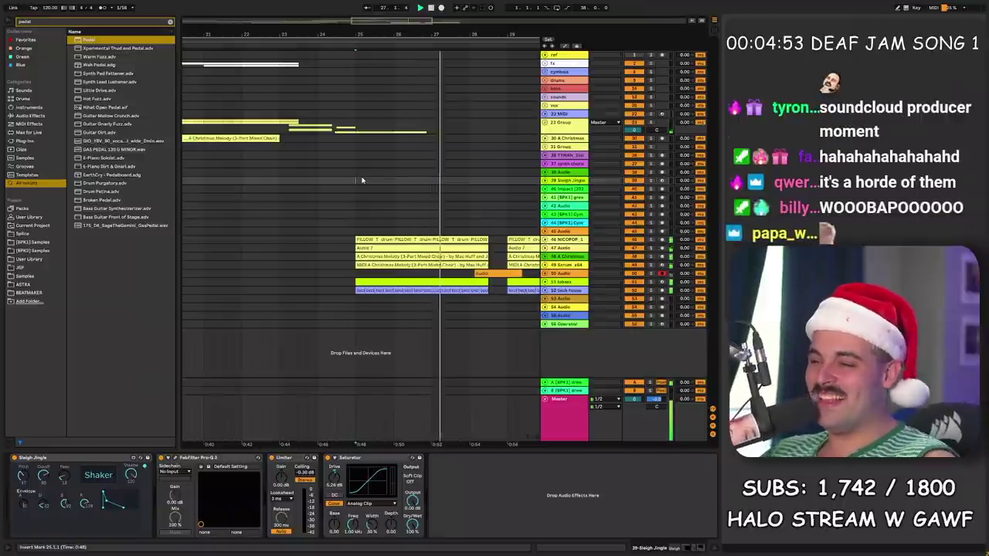
pyautogui.moveTo(409, 35); pyautogui.dragTo(320, 14)
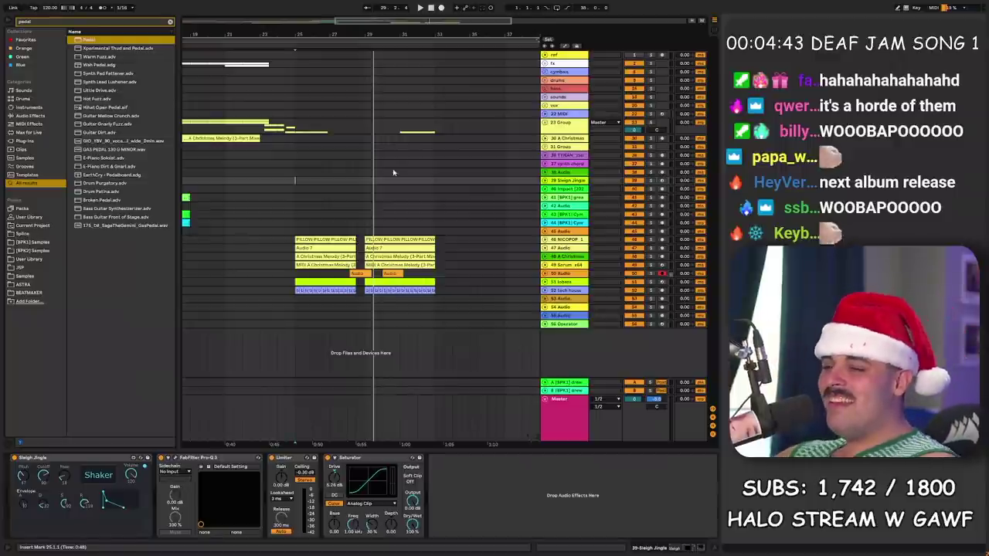
pyautogui.click(347, 215)
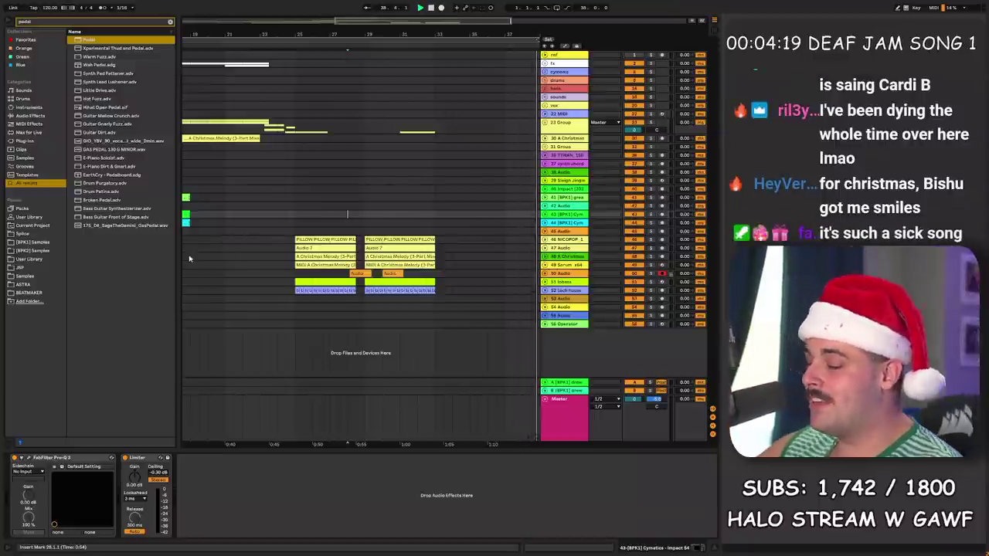
# Step: Play the section from bar 4 up to bar 9 to review the transition into the first drop
pyautogui.click(294, 190)
pyautogui.click(342, 216)
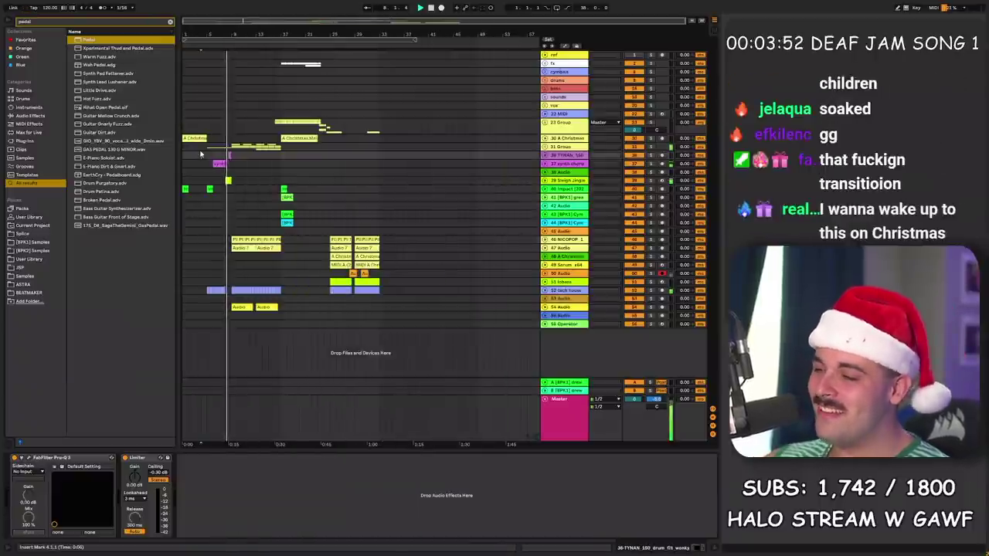
pyautogui.press('space')
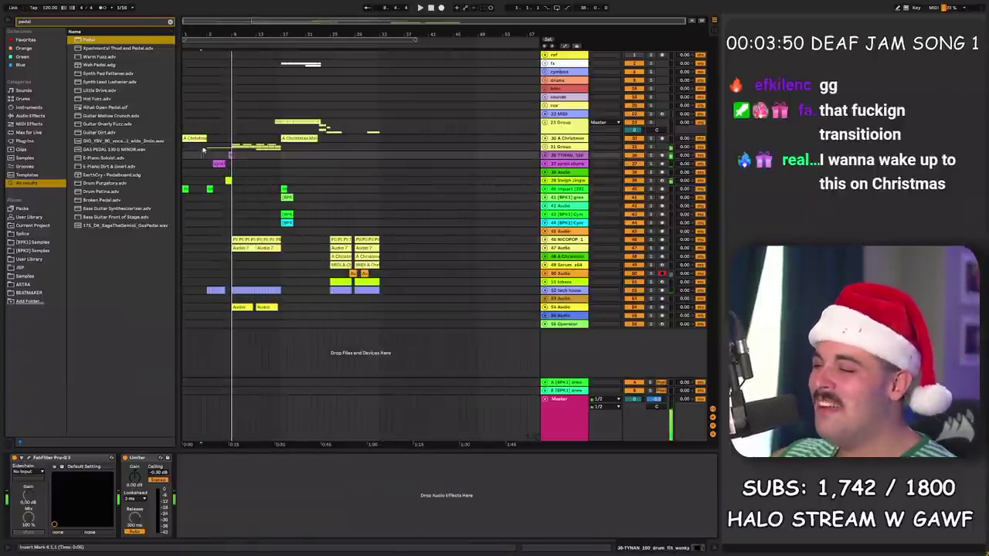
# Step: Expand all tracks and solo 39 Sleigh Jingle to audition its MIDI clip at bar 8, ending with the track unsoloed
pyautogui.moveTo(222, 26); pyautogui.dragTo(225, 97)
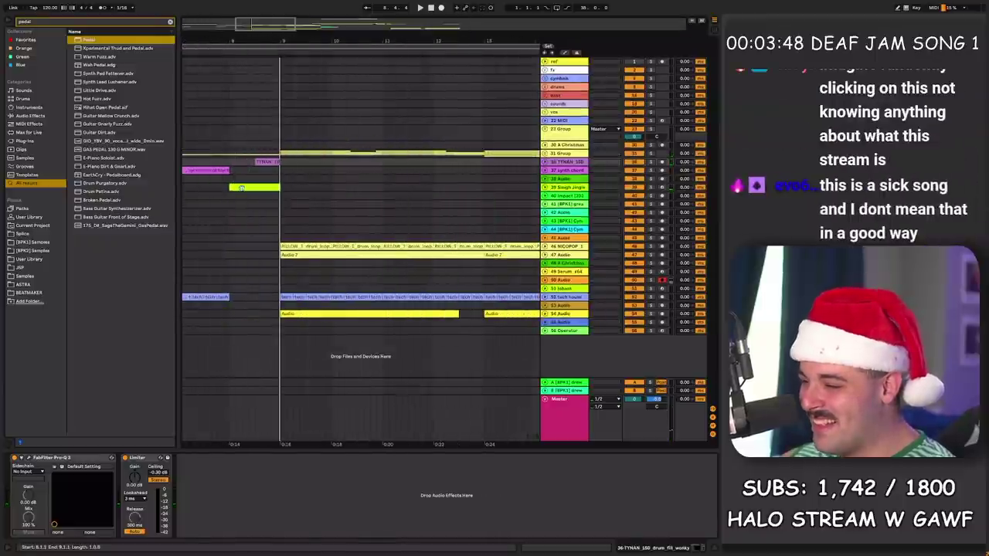
pyautogui.click(246, 187)
pyautogui.press('space')
pyautogui.keyDown('alt'); pyautogui.click(546, 188); pyautogui.keyUp('alt')
pyautogui.scroll(2, 568, 216)
pyautogui.press('space')
pyautogui.click(652, 260)
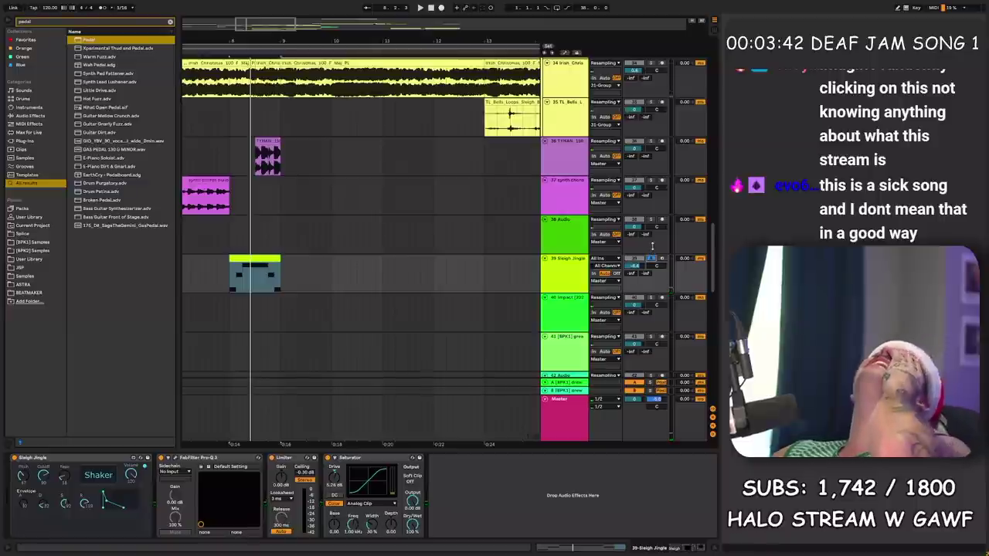
pyautogui.press('space')
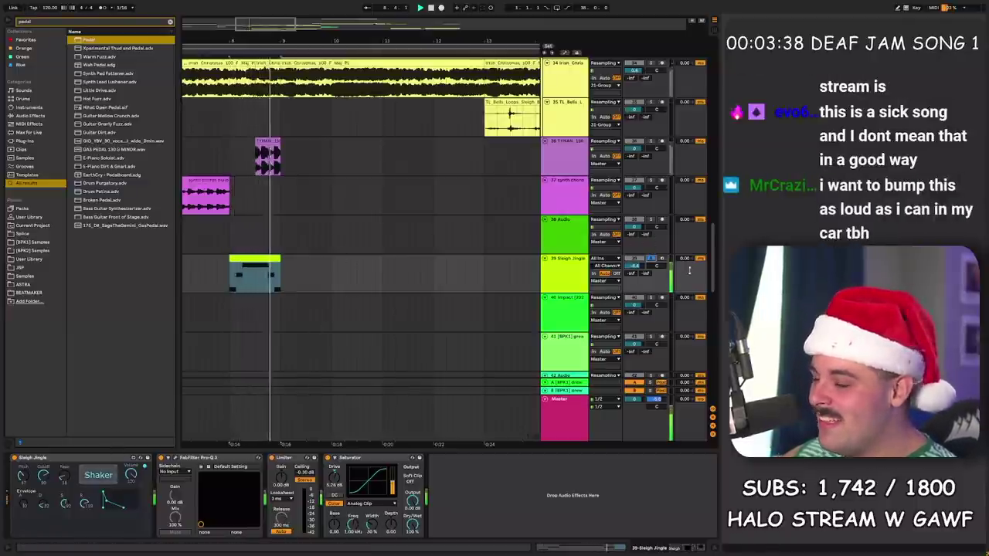
pyautogui.click(456, 268)
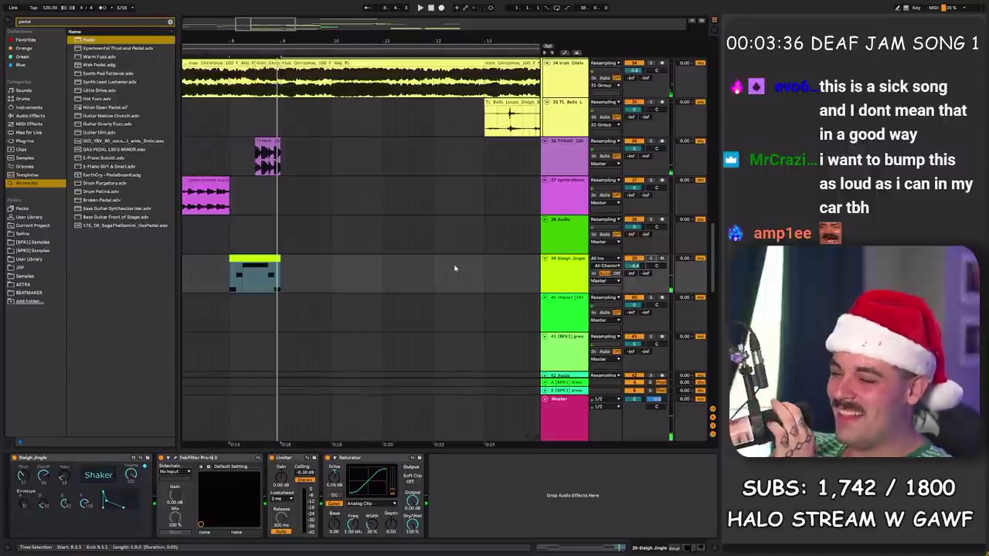